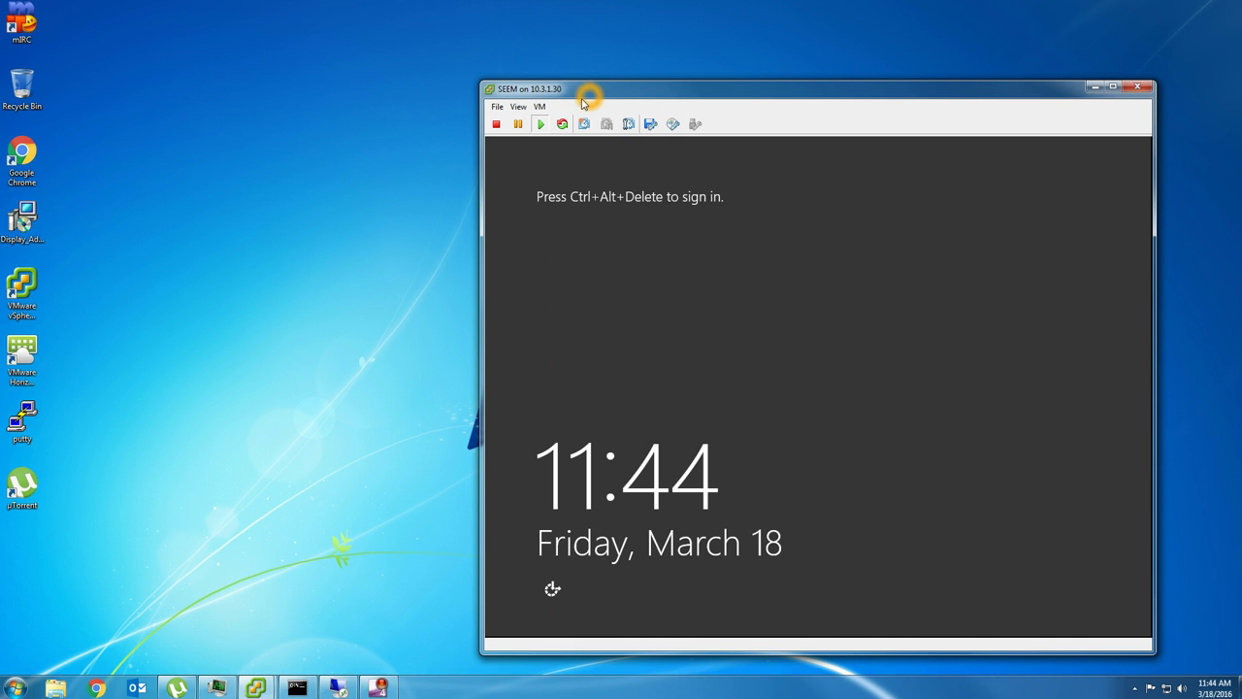
# - Take a 'before seem' snapshot of the SEEM VM without its memory, then return to the remote desktop
pyautogui.click(540, 108)
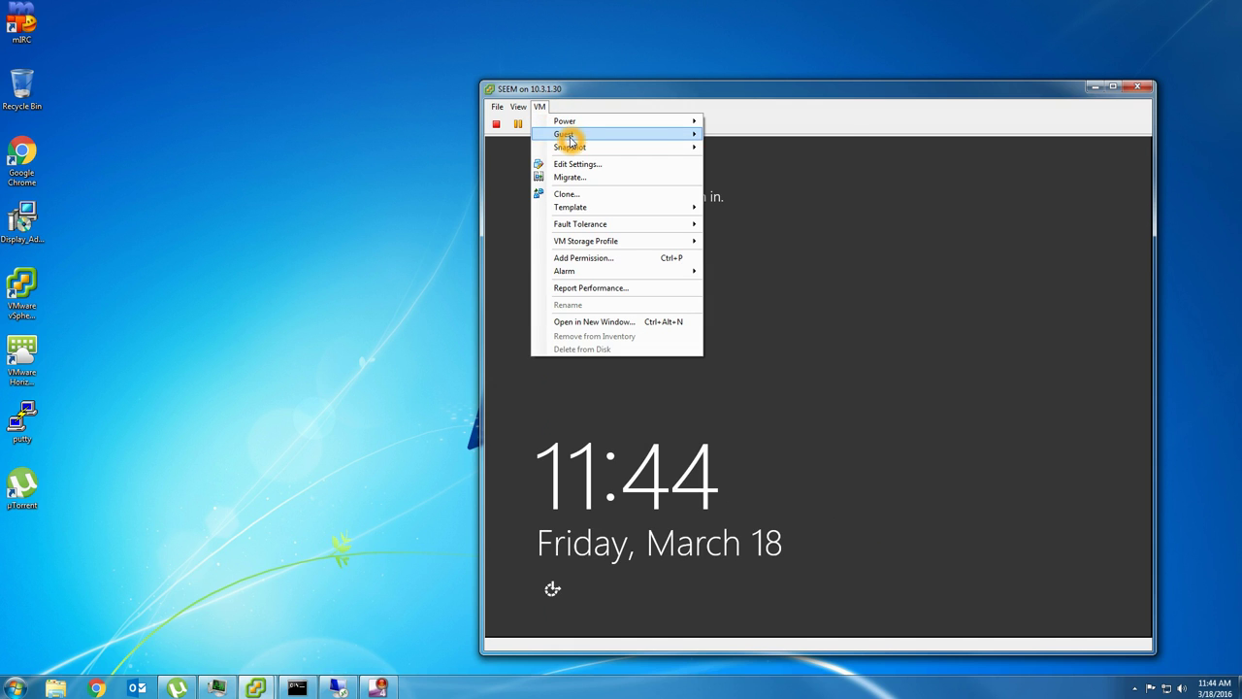
pyautogui.click(570, 146)
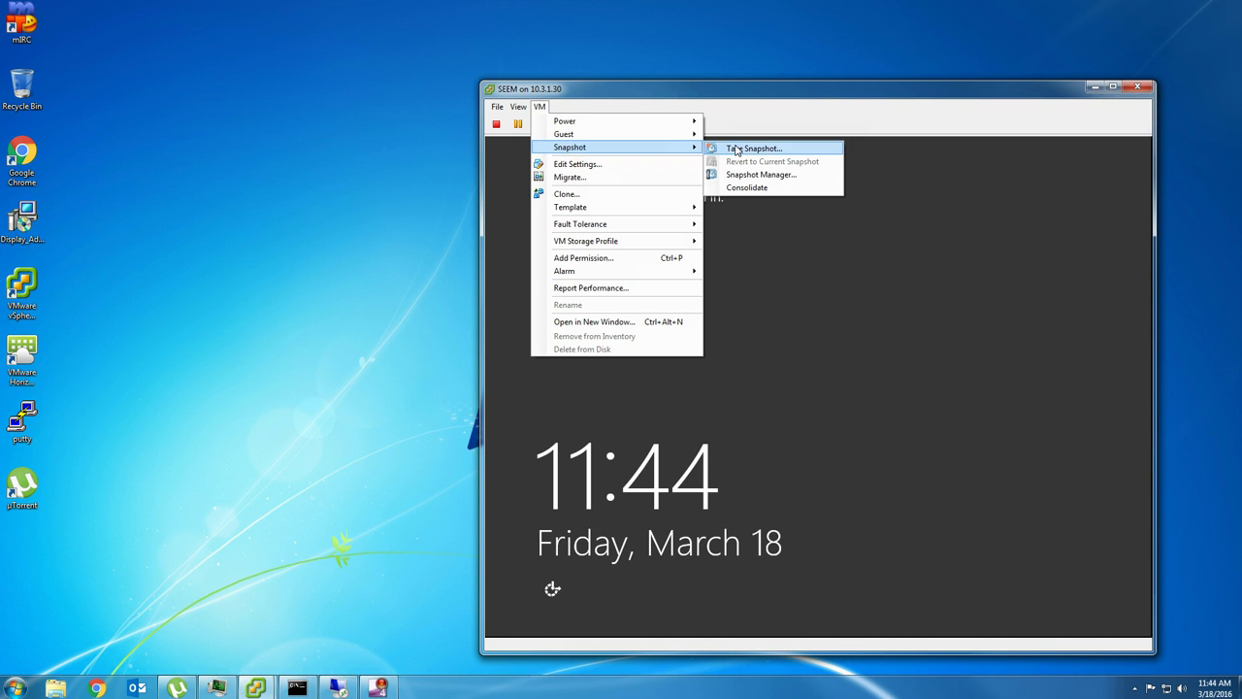
pyautogui.click(736, 149)
pyautogui.click(752, 290)
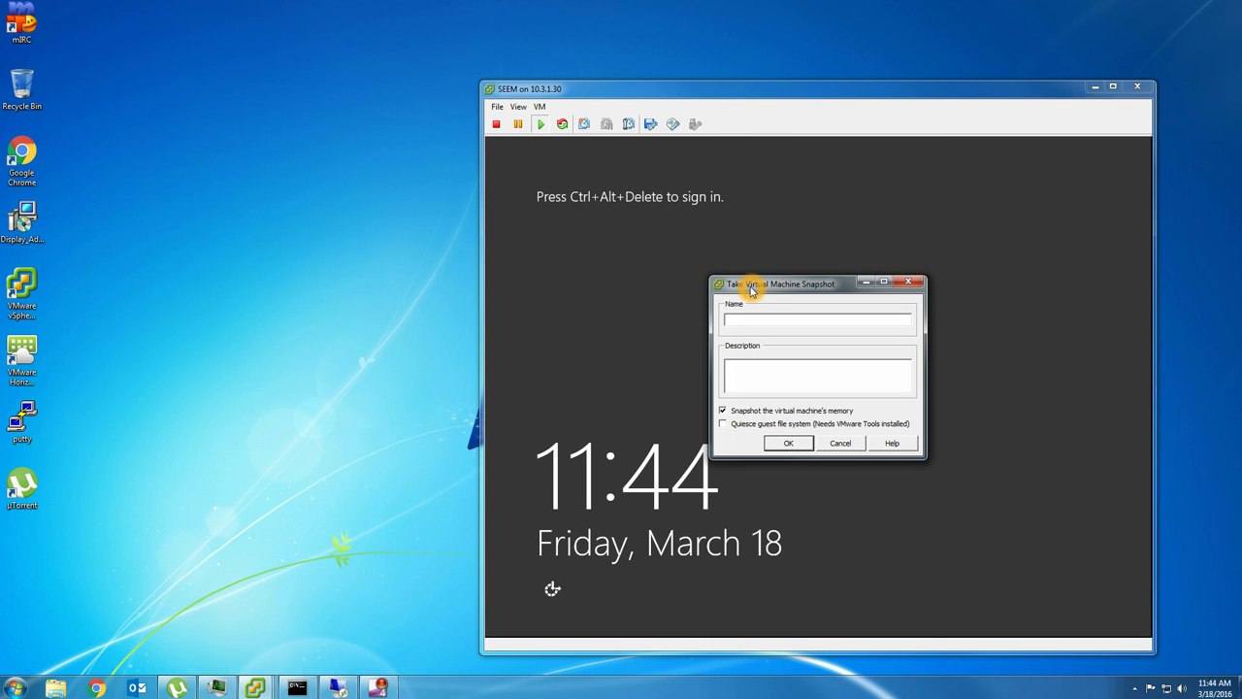
pyautogui.write('before seem')
pyautogui.click(781, 411)
pyautogui.click(786, 443)
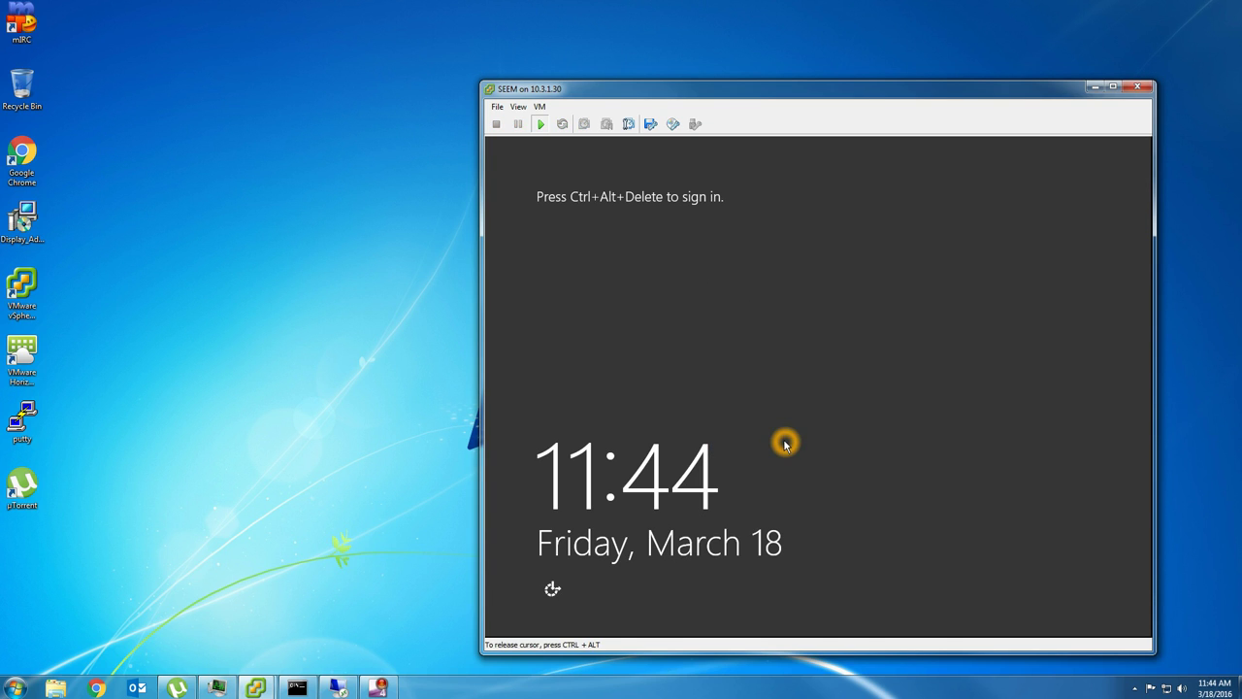
pyautogui.click(336, 688)
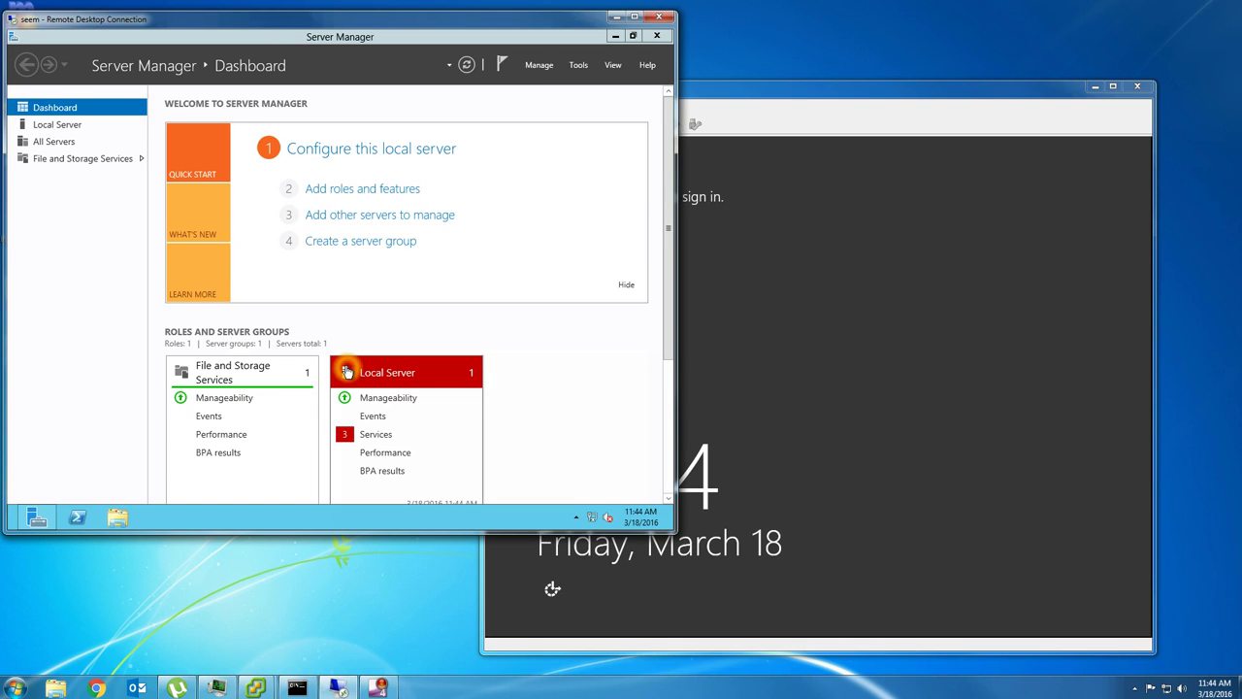
# - Close Server Manager and launch Internet Explorer, postponing its first-run setup
pyautogui.click(657, 37)
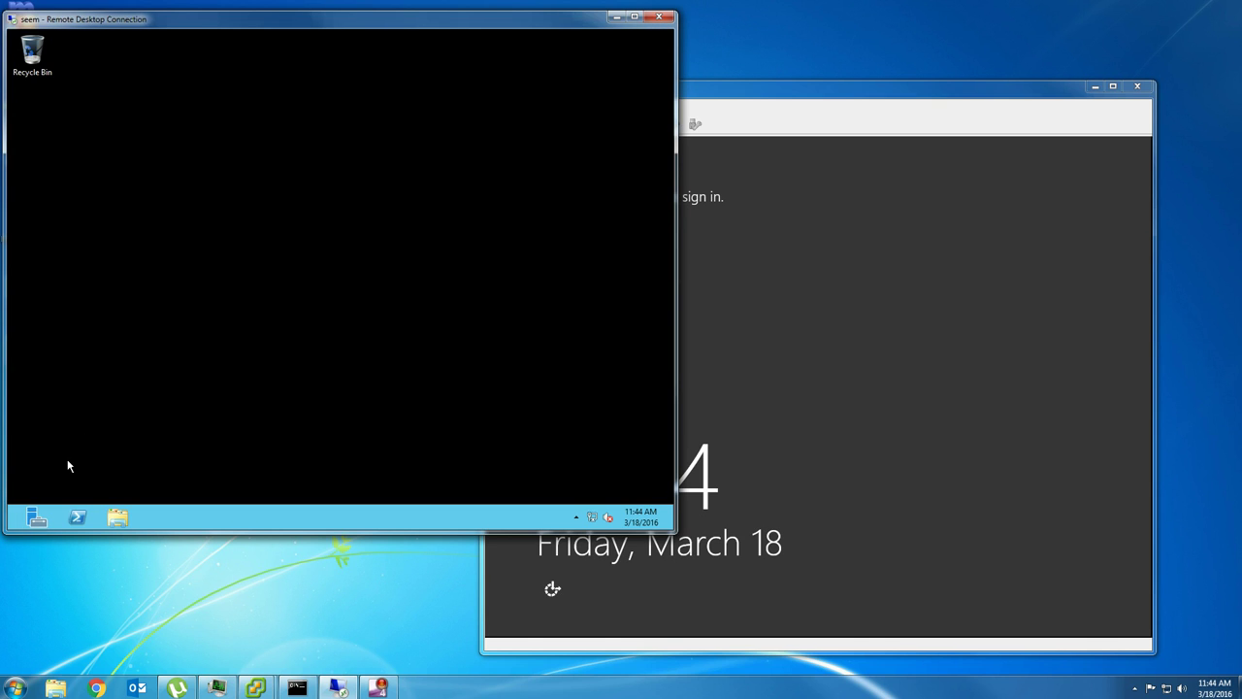
pyautogui.click(9, 529)
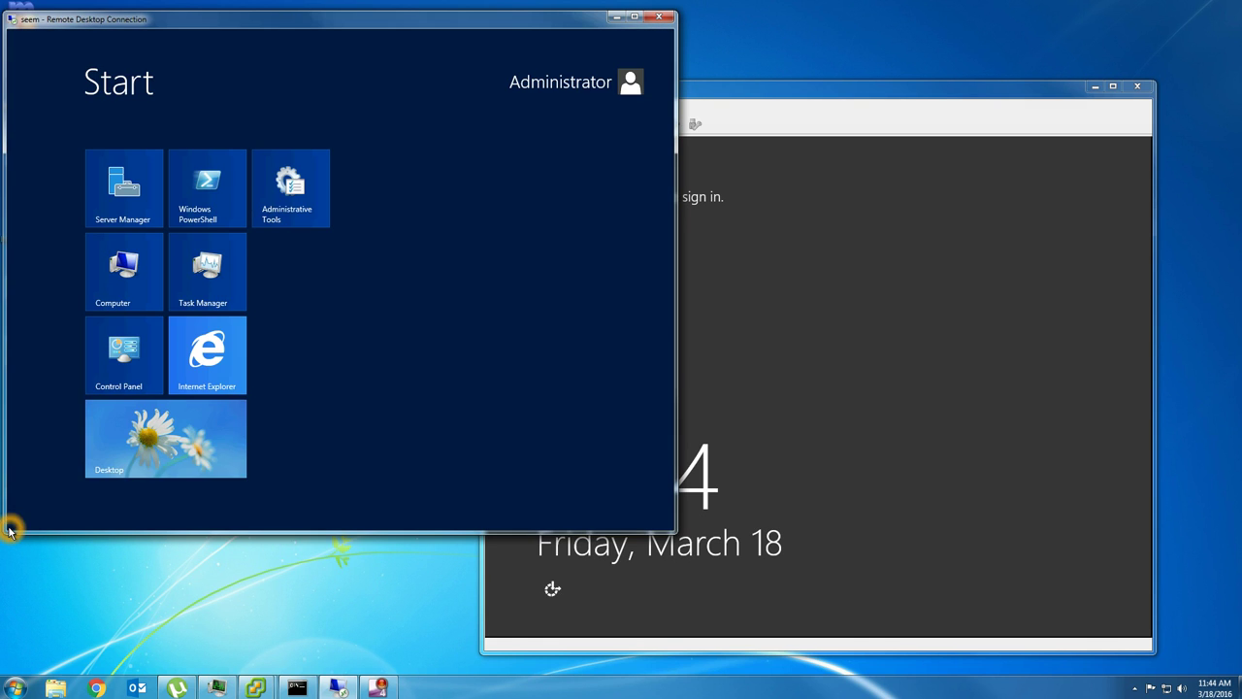
pyautogui.click(213, 377)
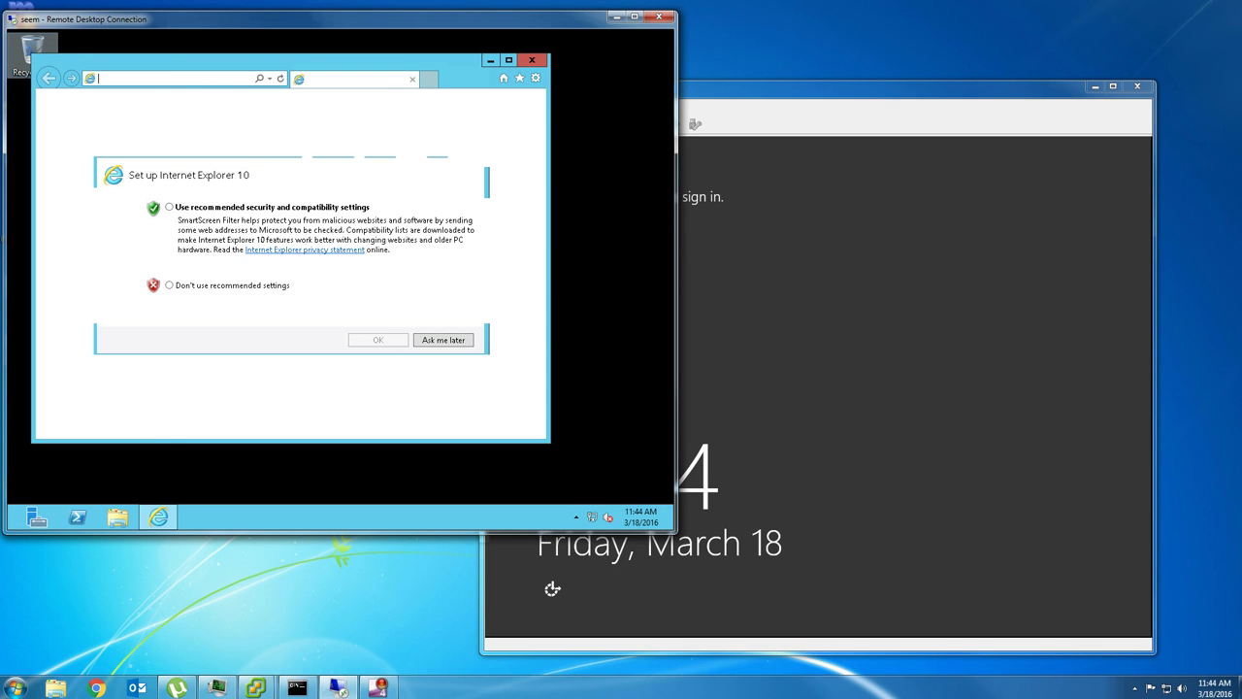
pyautogui.click(427, 338)
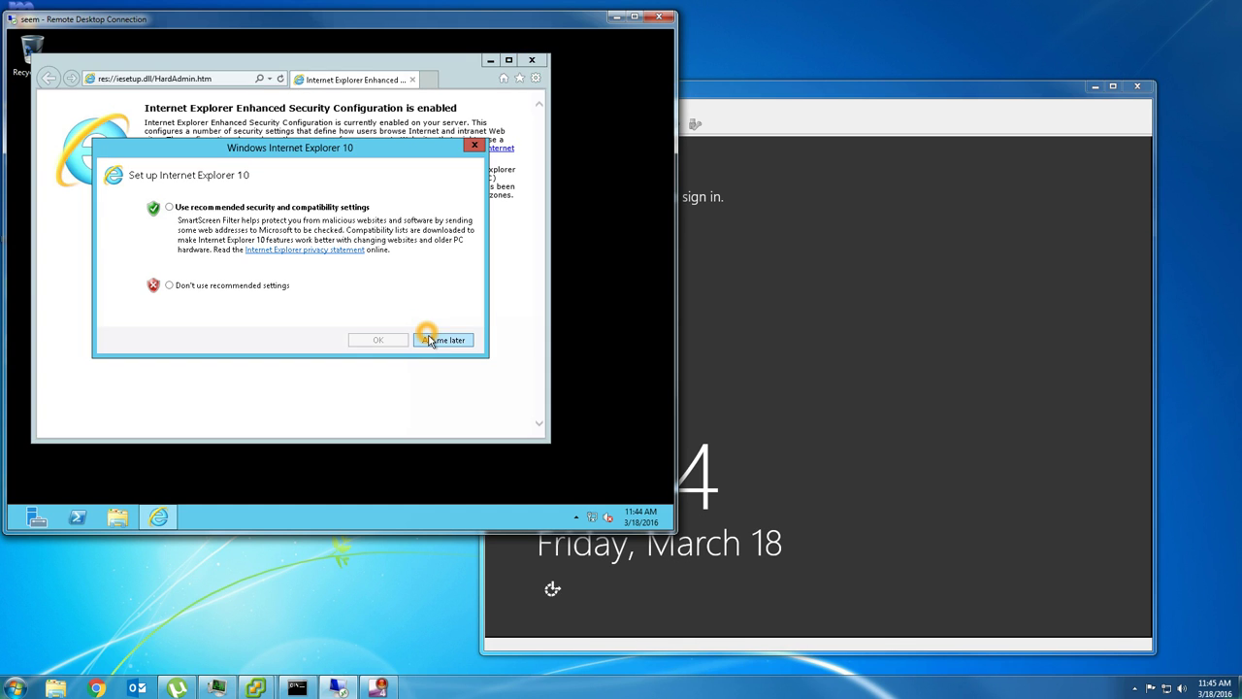
# - Browse to google.com, dismiss the secure connection alert, and bring up Server Manager
pyautogui.write('g')
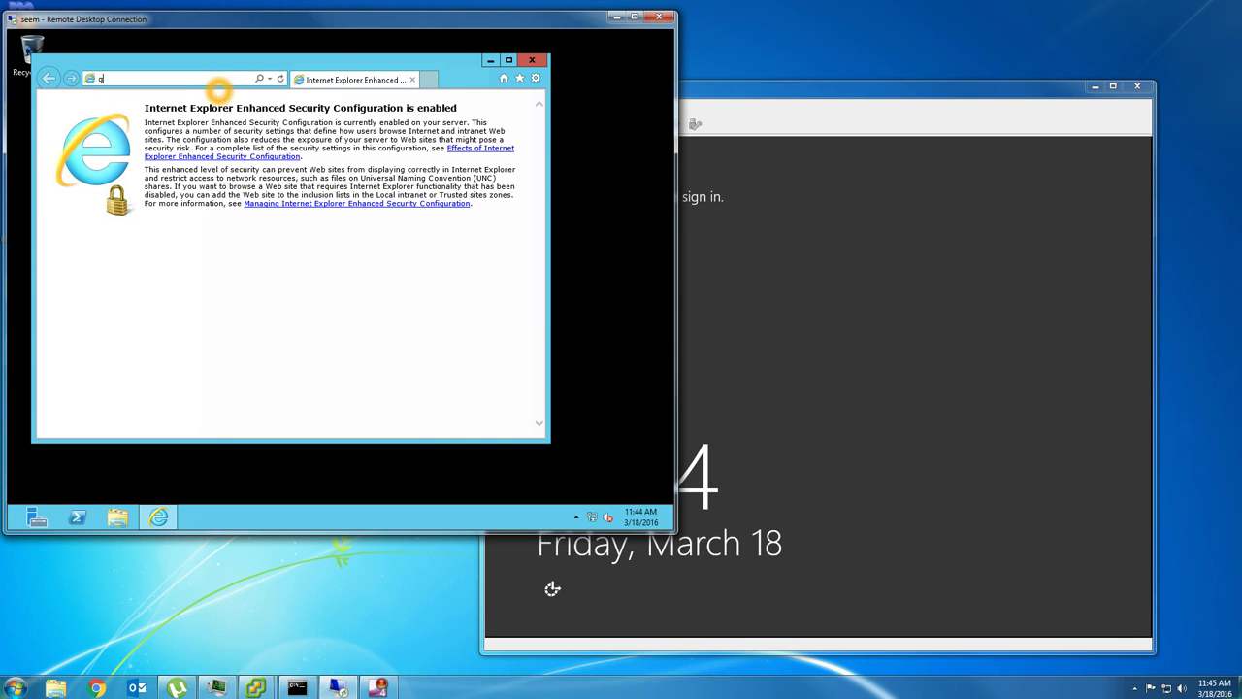
pyautogui.write('oogle.com')
pyautogui.press('Return')
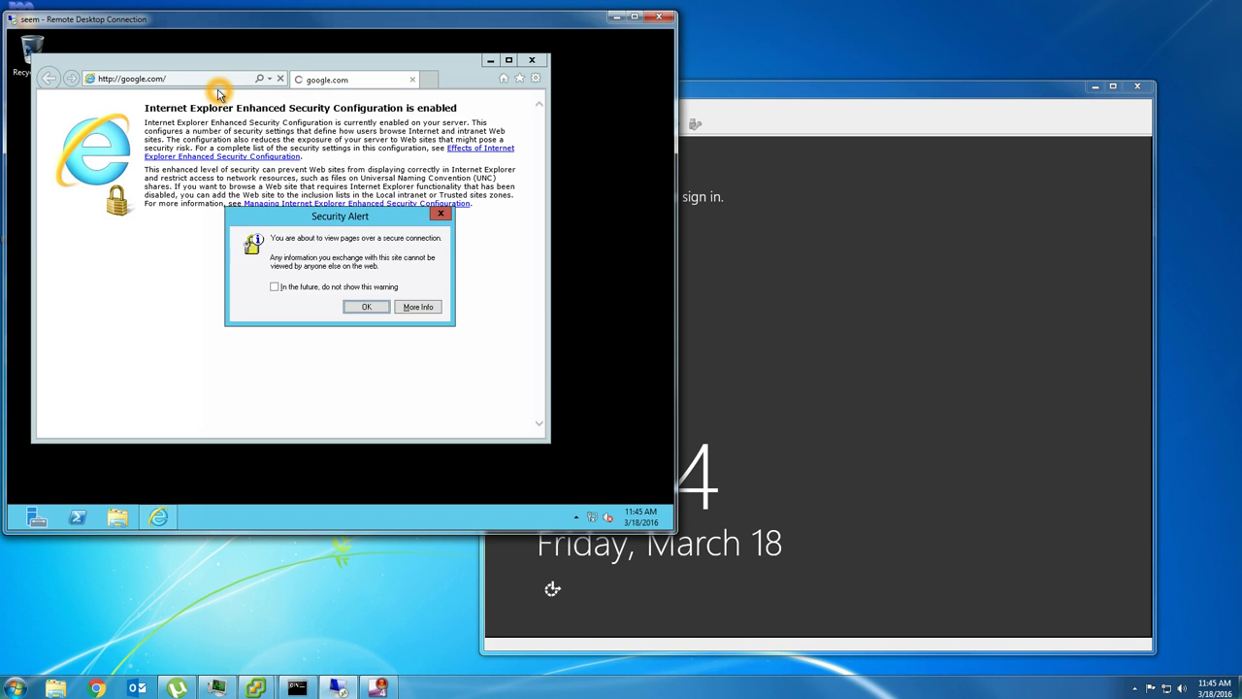
pyautogui.press('Return')
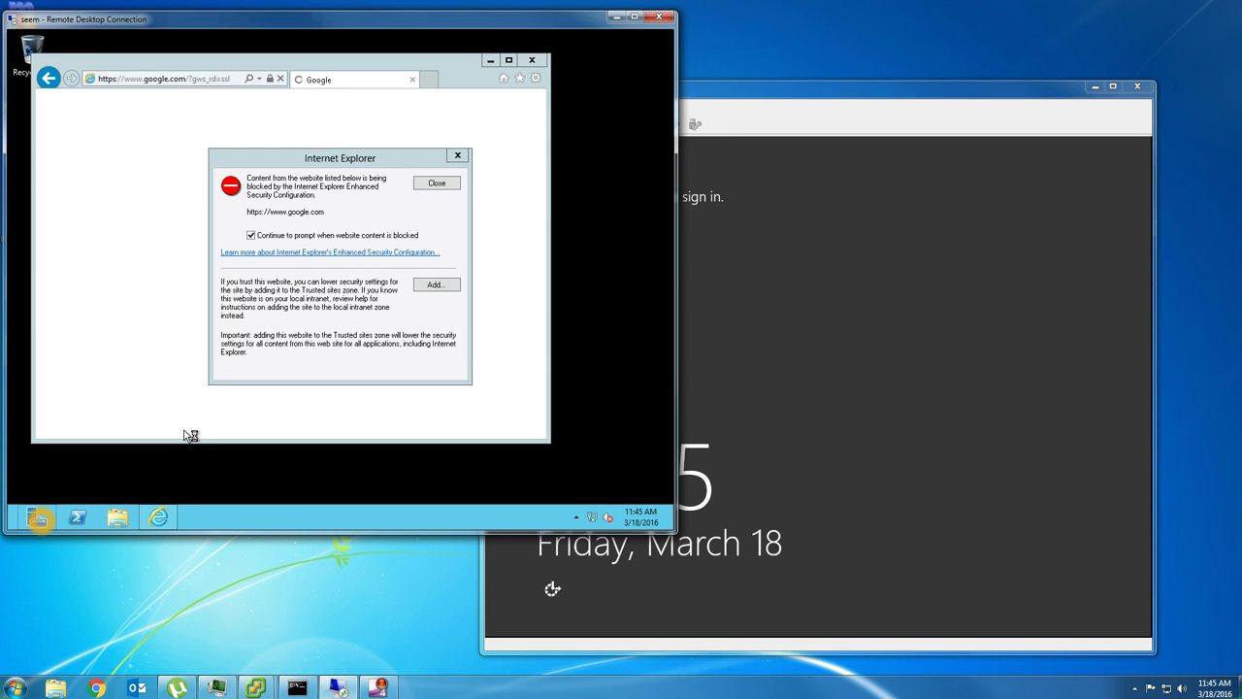
pyautogui.click(39, 519)
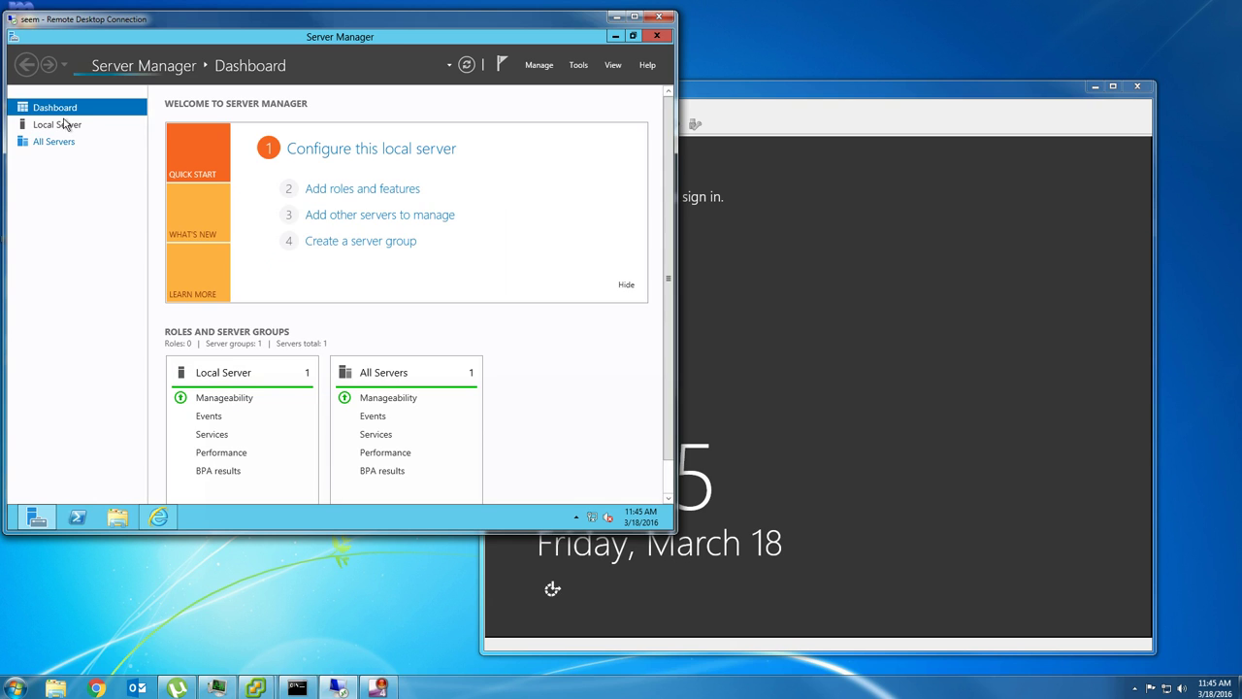
# - On Local Server, set IE Enhanced Security Configuration Off for Administrators and Users, then close Server Manager
pyautogui.click(68, 127)
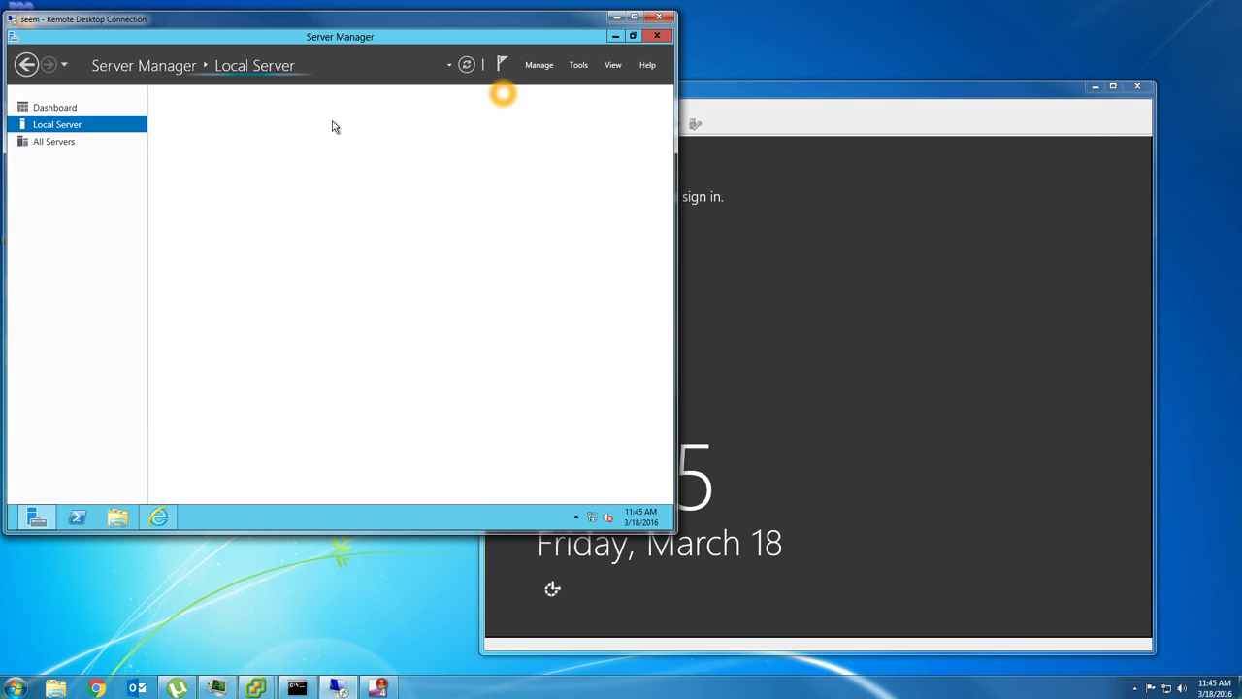
pyautogui.click(211, 178)
pyautogui.click(220, 221)
pyautogui.click(580, 222)
pyautogui.click(599, 224)
pyautogui.click(599, 225)
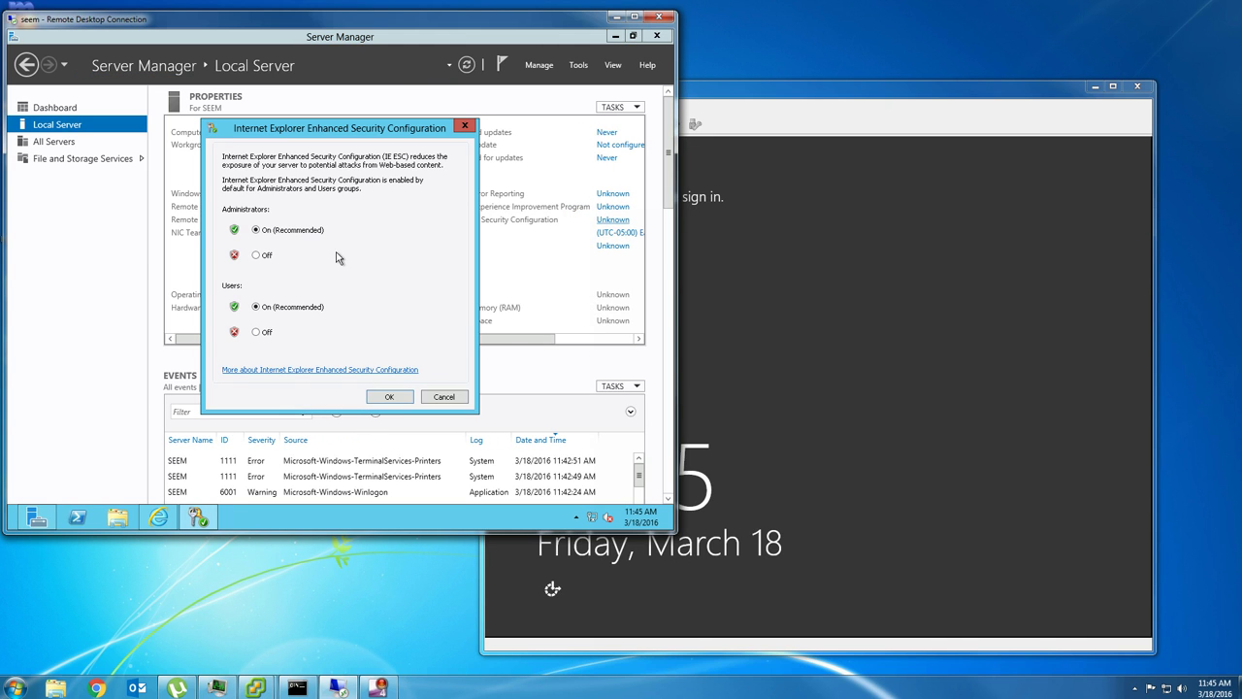
pyautogui.click(256, 255)
pyautogui.click(257, 332)
pyautogui.click(387, 397)
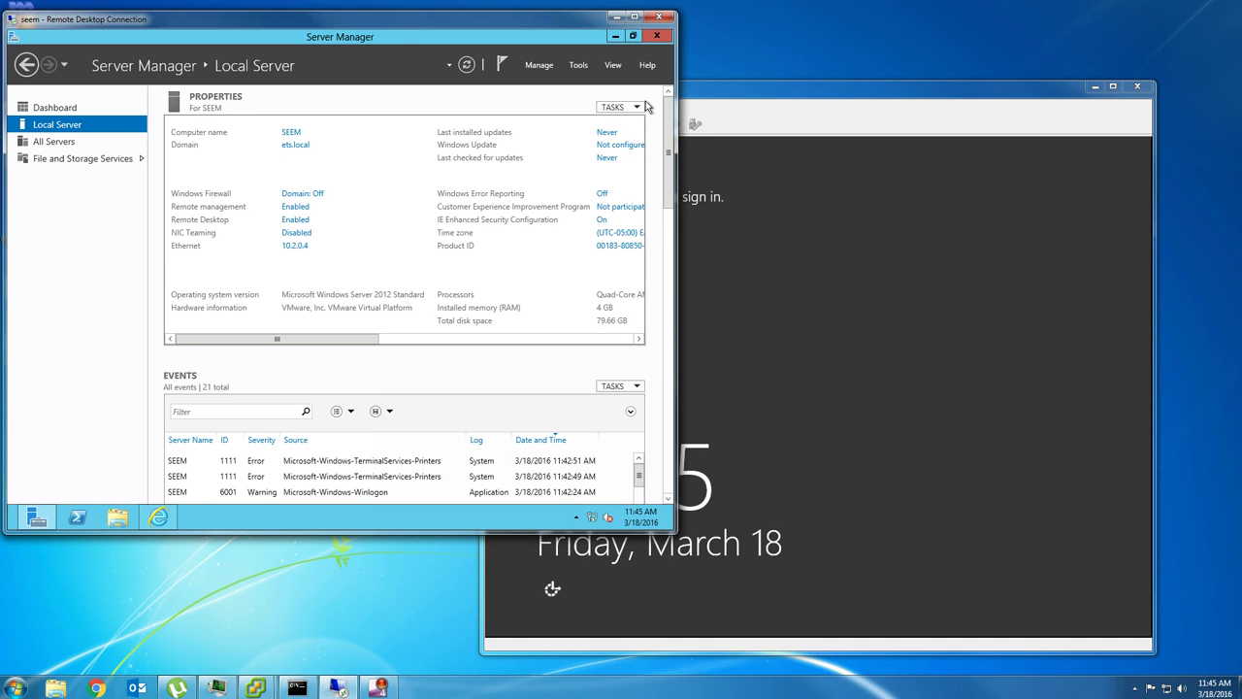
pyautogui.click(657, 38)
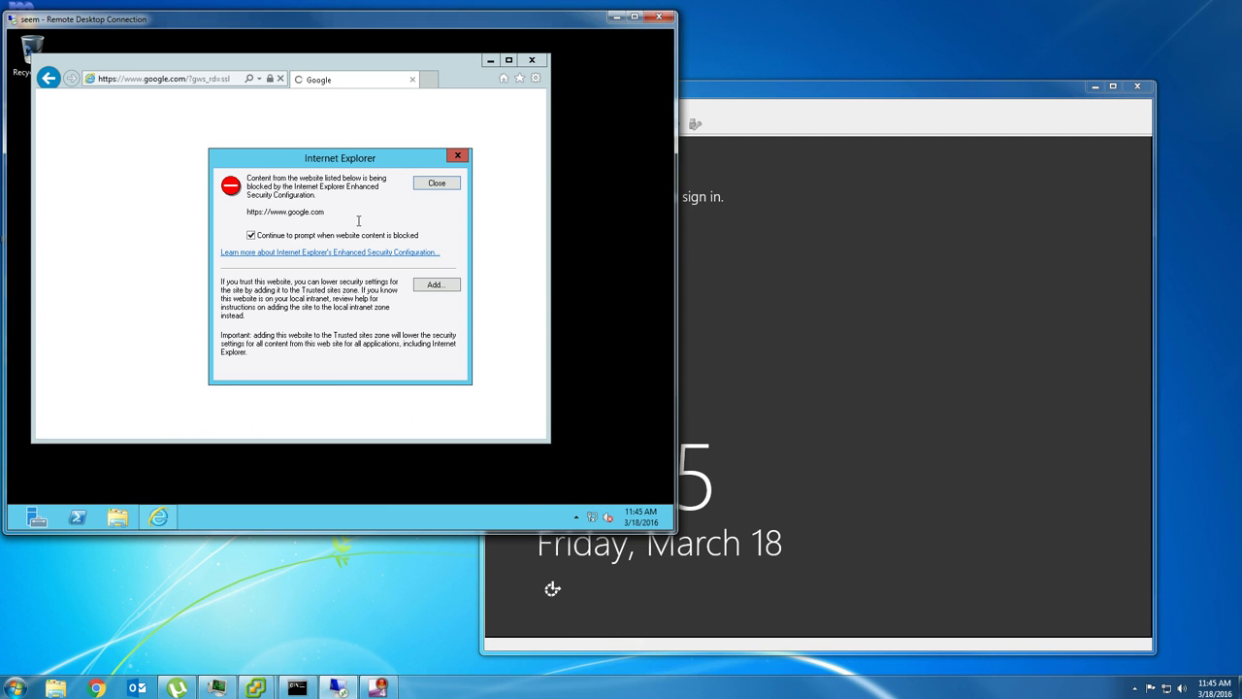
# - Search Google for 'sql server 2008r2 express'
pyautogui.click(458, 157)
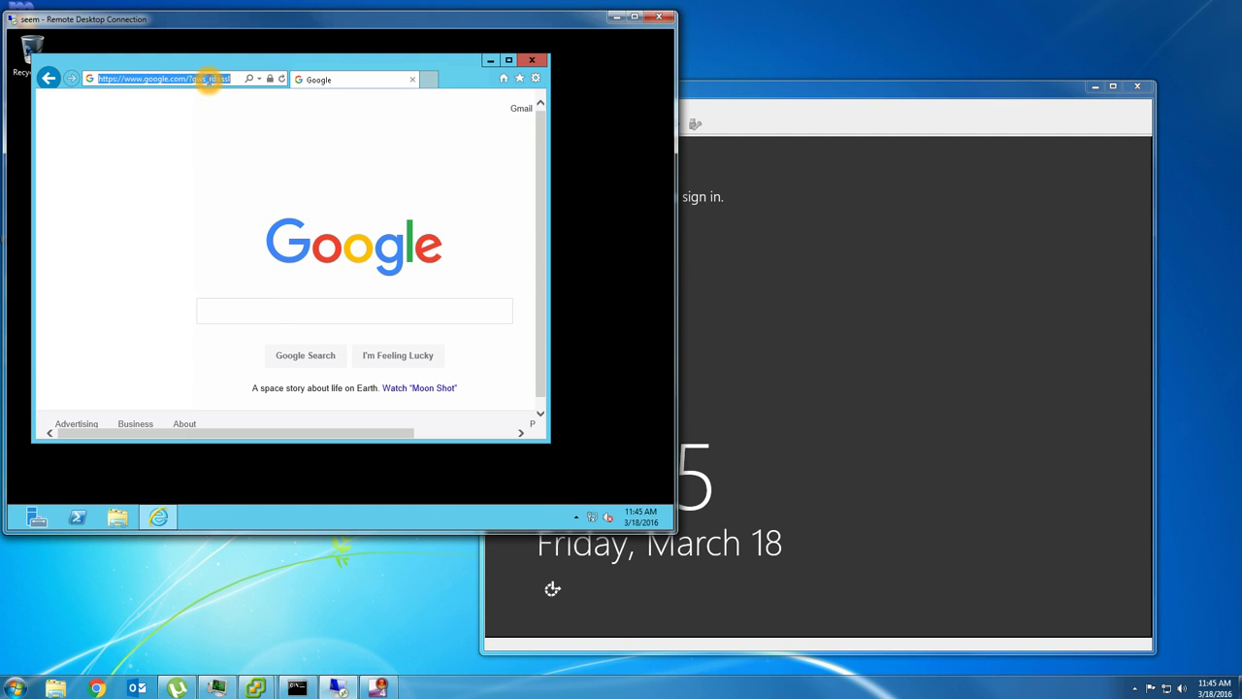
pyautogui.click(271, 309)
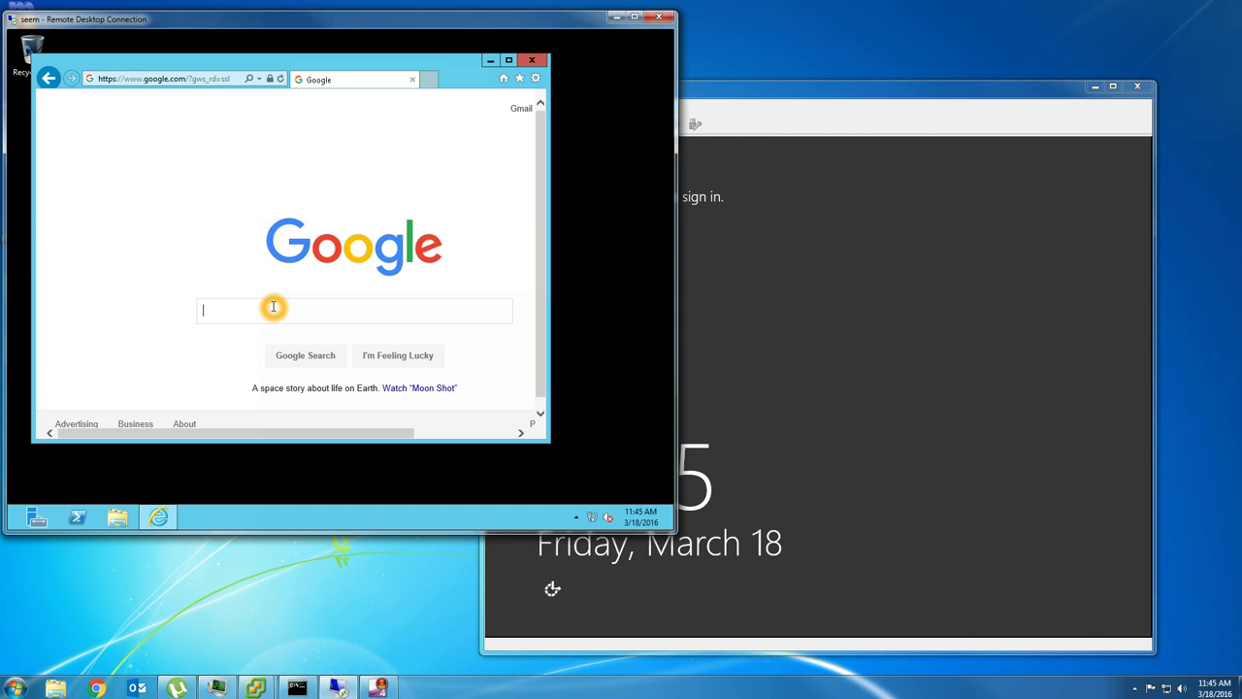
pyautogui.write('sql server 2008r2 s')
pyautogui.press('BackSpace')
pyautogui.write('express')
pyautogui.press('Return')
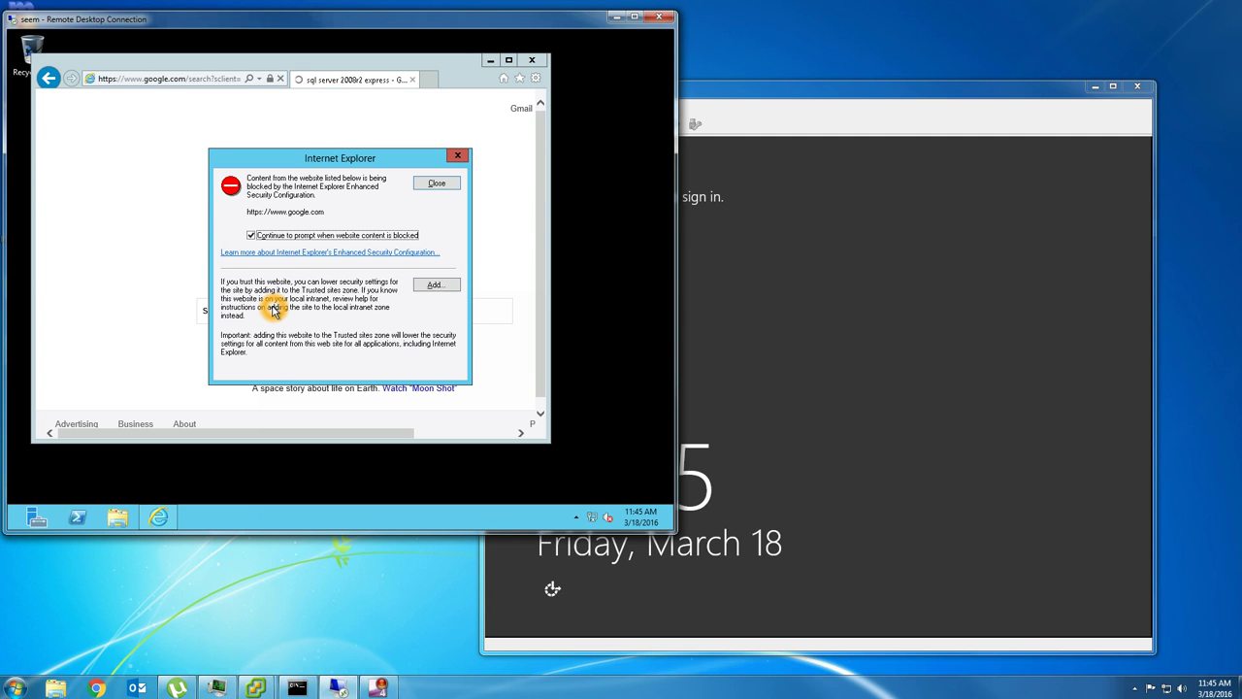
# - Open the SQL Server 2008 R2 SP2 Express page and start the English Express Edition download
pyautogui.click(401, 235)
pyautogui.click(423, 183)
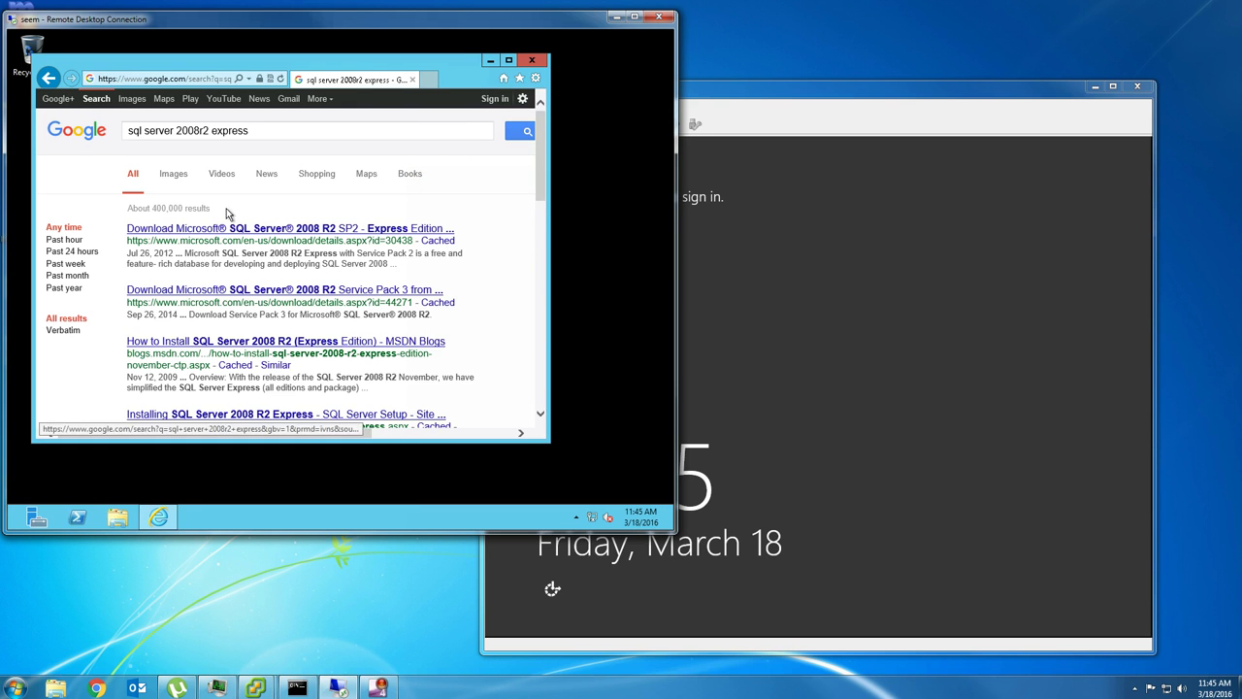
pyautogui.click(224, 230)
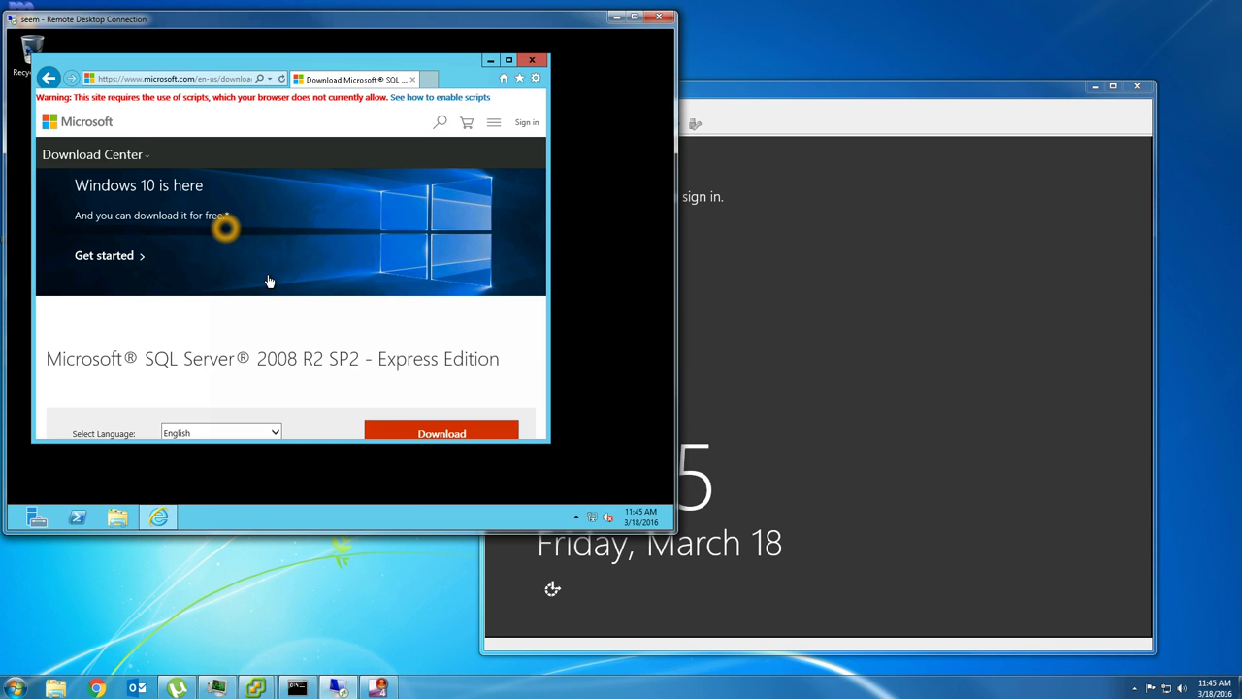
pyautogui.scroll(-2, 352, 341)
pyautogui.click(386, 330)
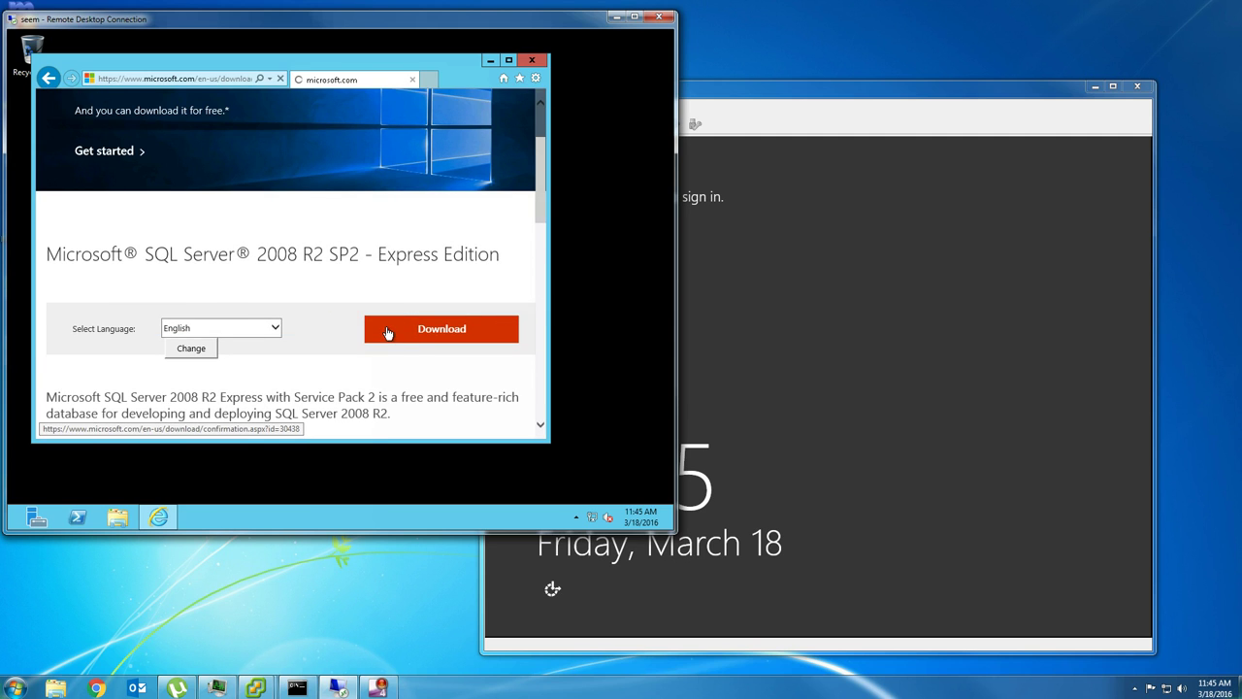
pyautogui.scroll(-1, 145, 341)
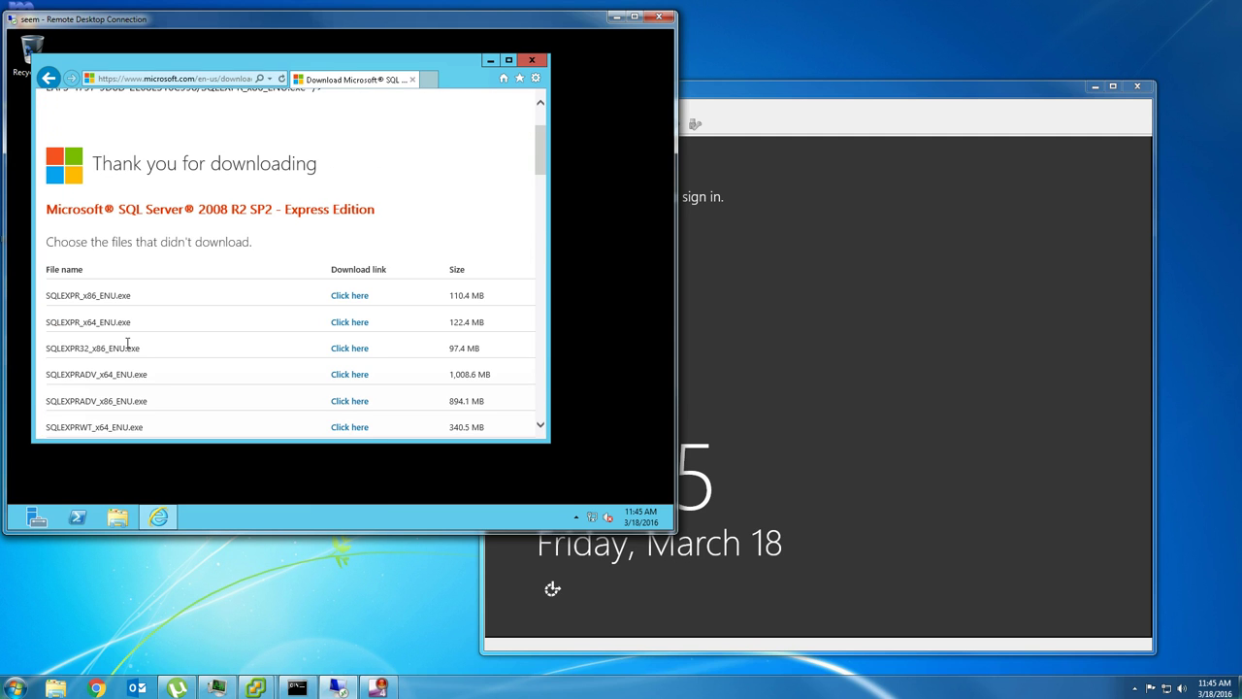
# - Download and run SQLEXPR_x64_ENU.exe, minimizing the browser while it extracts
pyautogui.click(352, 324)
pyautogui.click(331, 425)
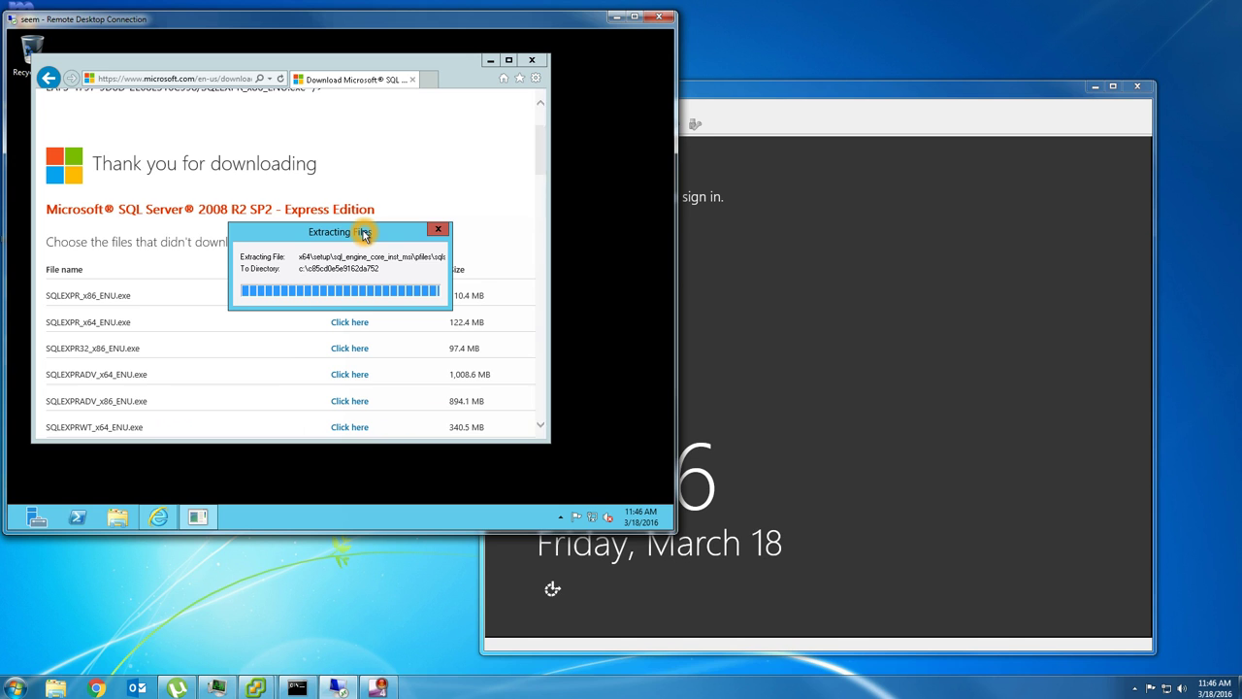
pyautogui.click(493, 64)
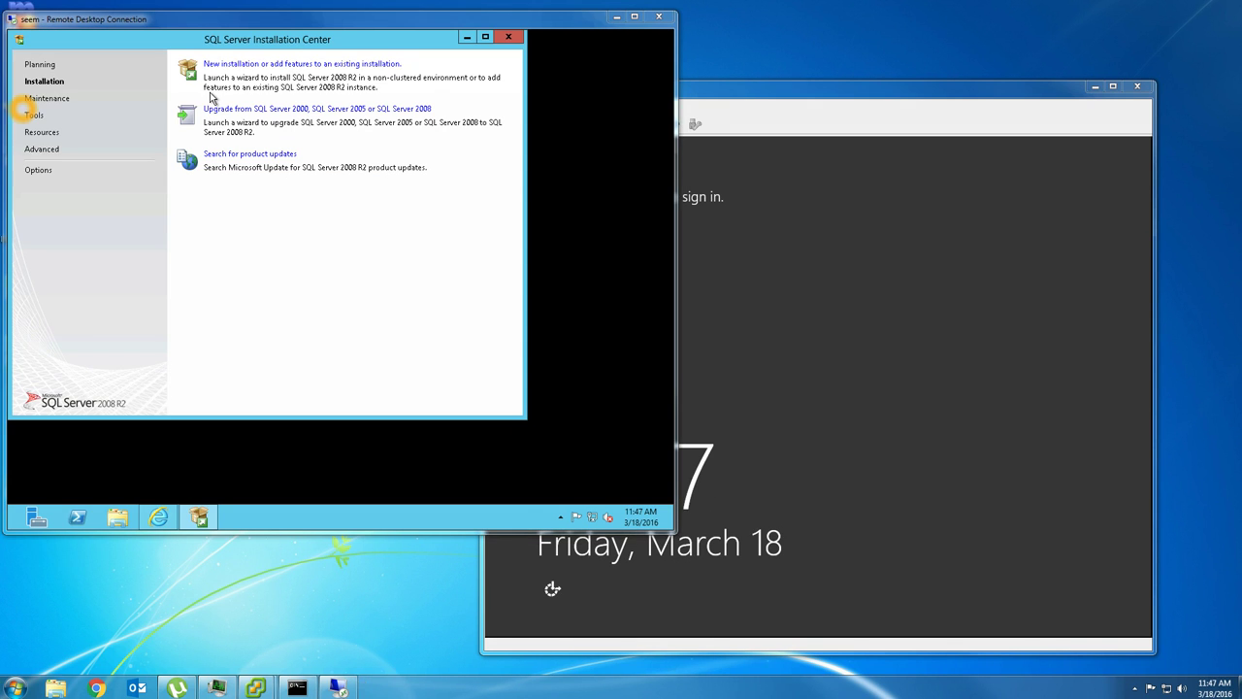
# - Start a new SQL Server installation, accept the license terms and install the setup support files
pyautogui.click(234, 64)
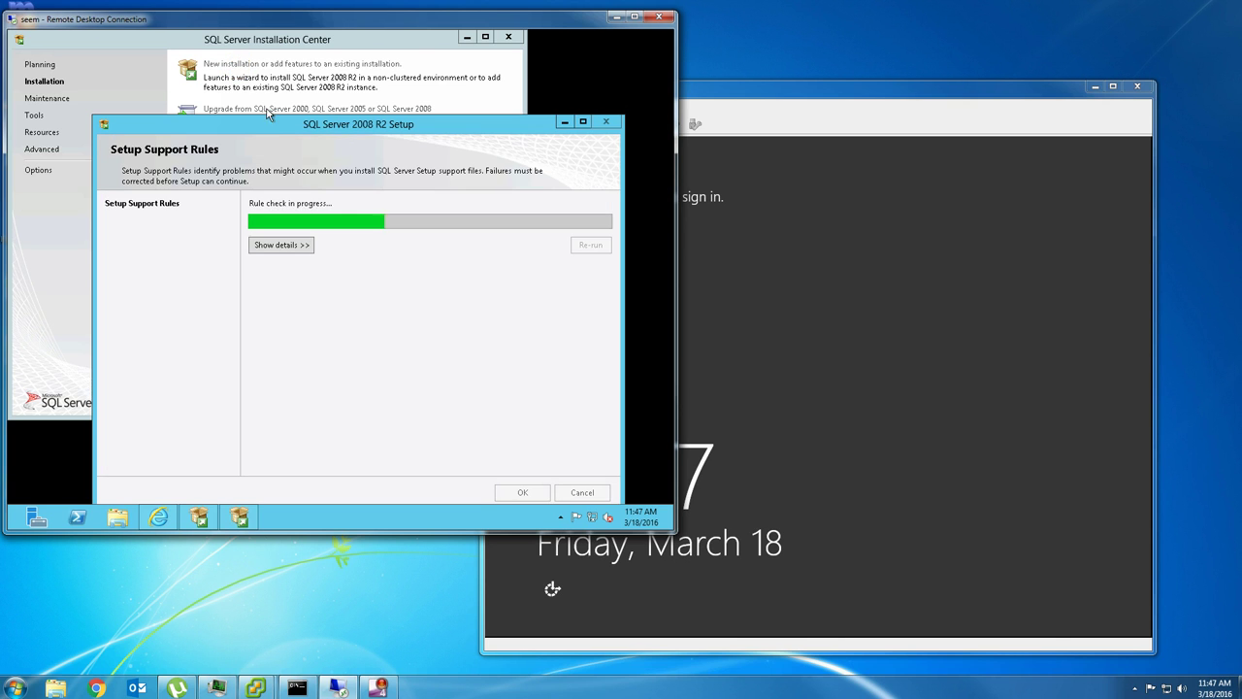
pyautogui.moveTo(275, 130); pyautogui.dragTo(273, 98)
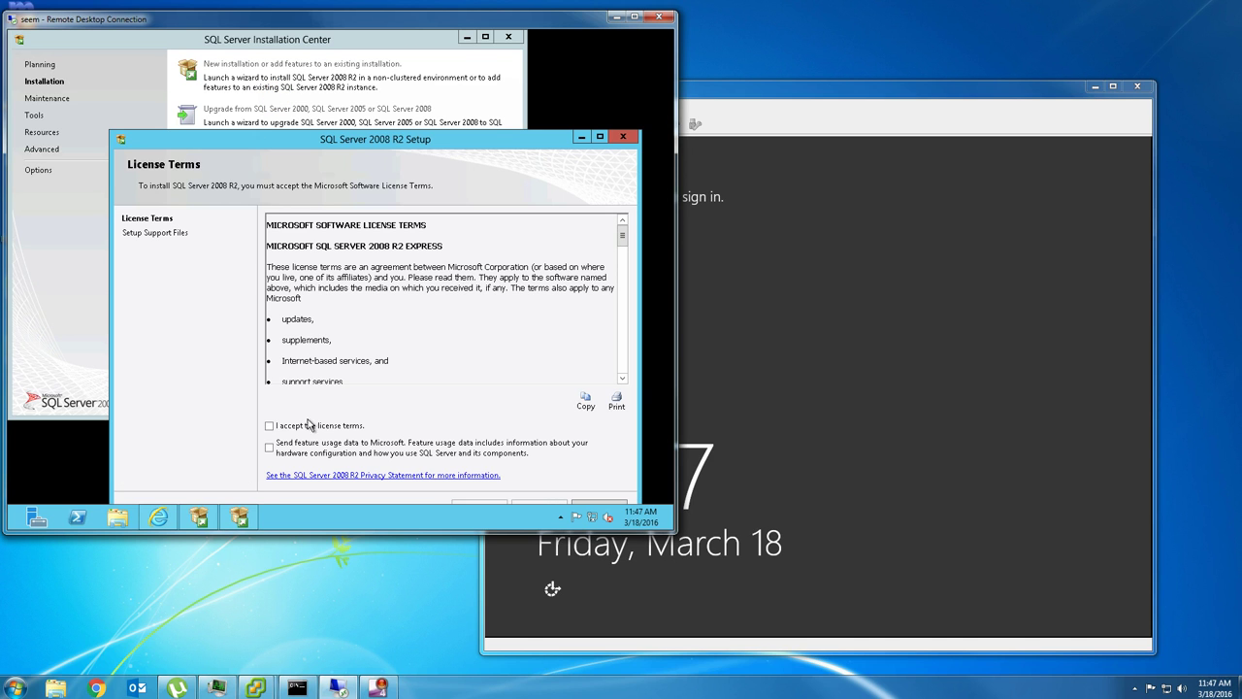
pyautogui.click(307, 425)
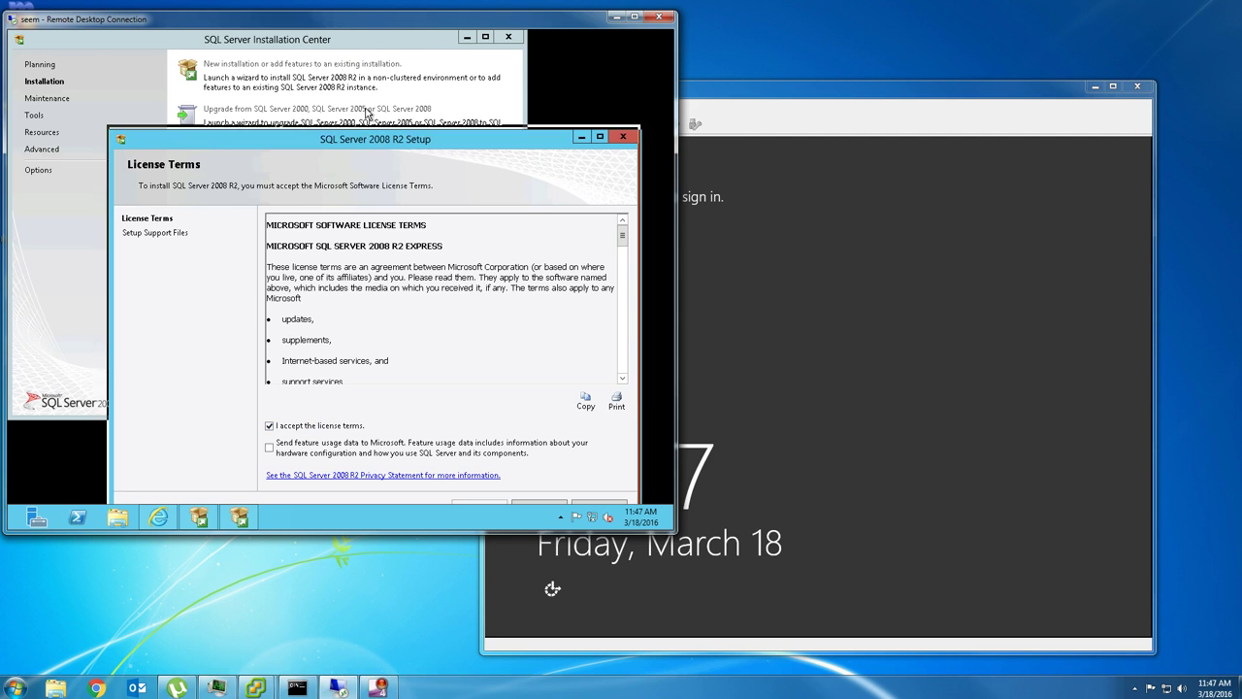
pyautogui.moveTo(365, 138); pyautogui.dragTo(347, 93)
pyautogui.click(511, 461)
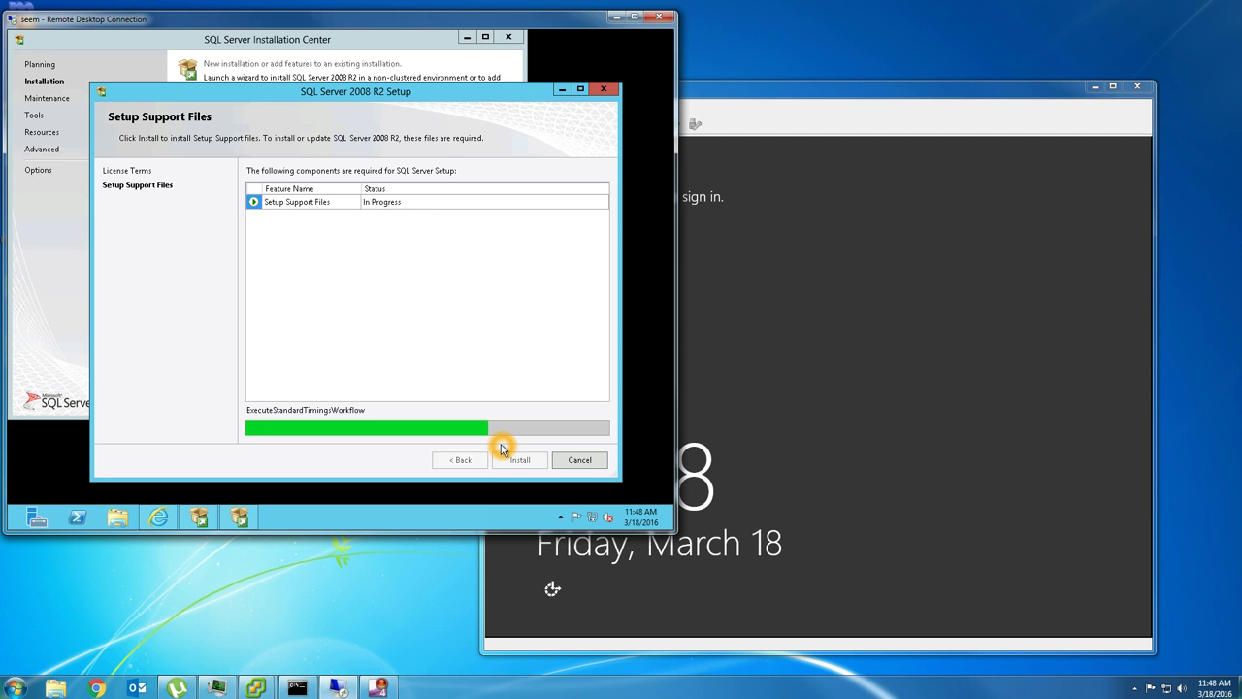
pyautogui.click(1094, 86)
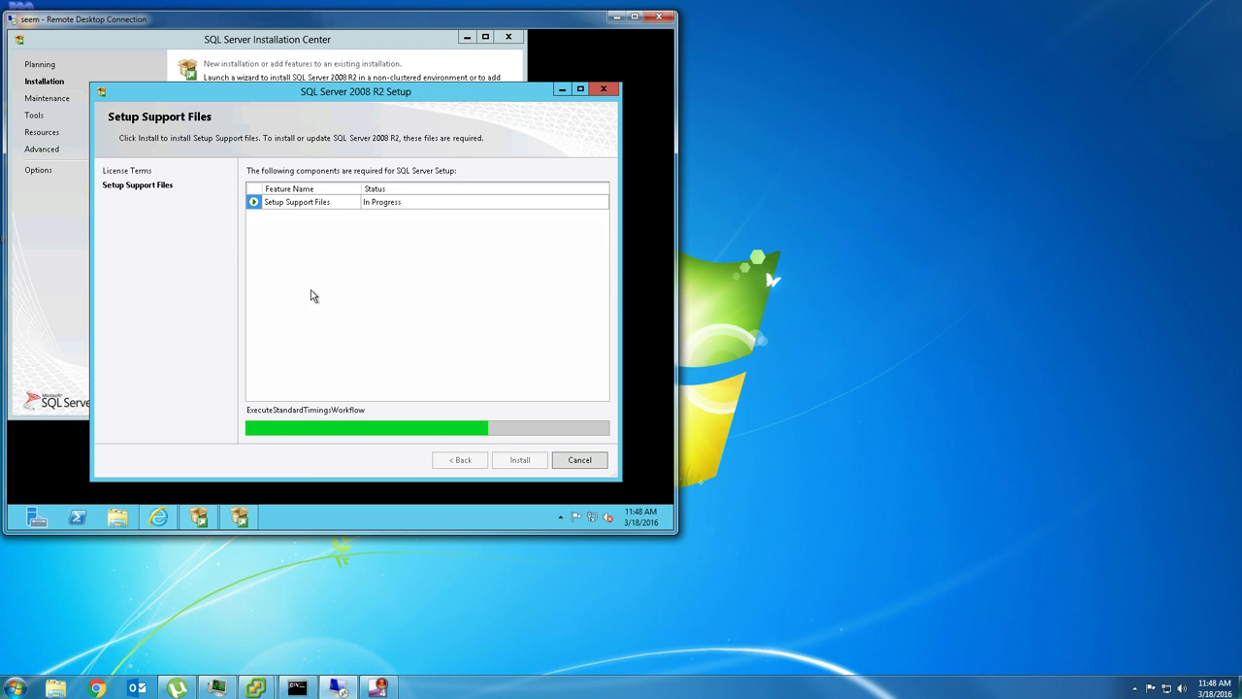
pyautogui.moveTo(340, 22); pyautogui.dragTo(516, 48)
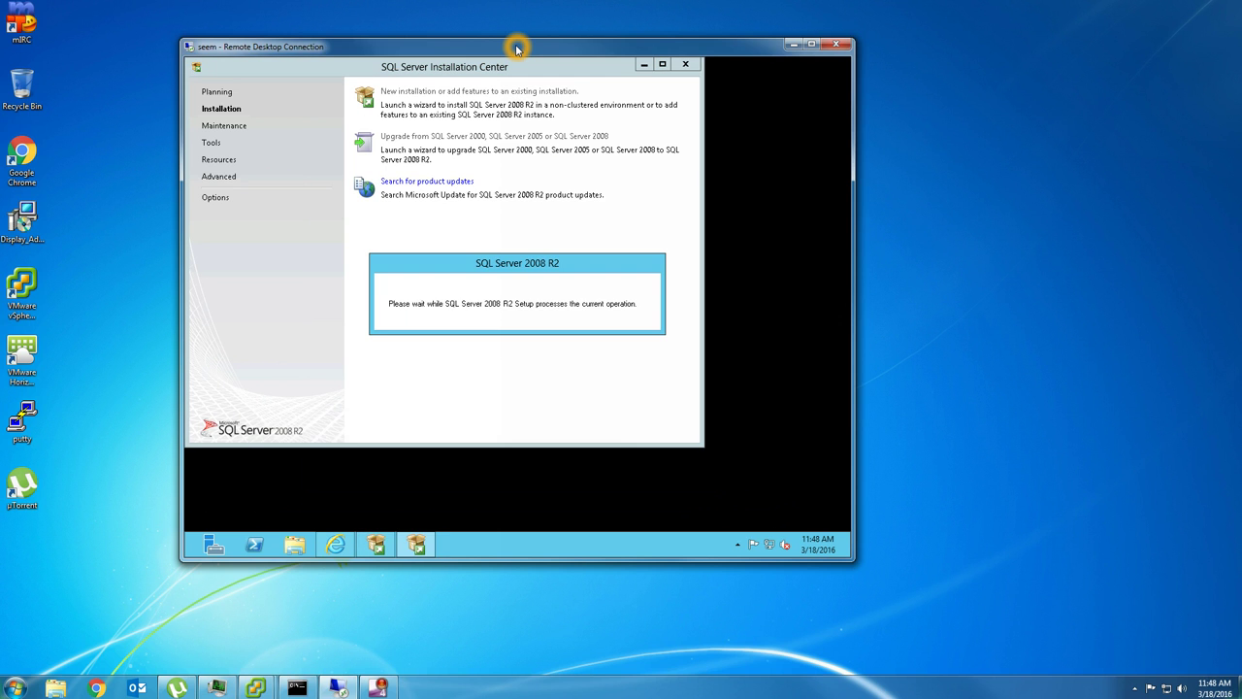
# - Disconnect the session and reconnect via Remote Desktop Connection with the display set to Full Screen
pyautogui.click(836, 44)
pyautogui.click(671, 390)
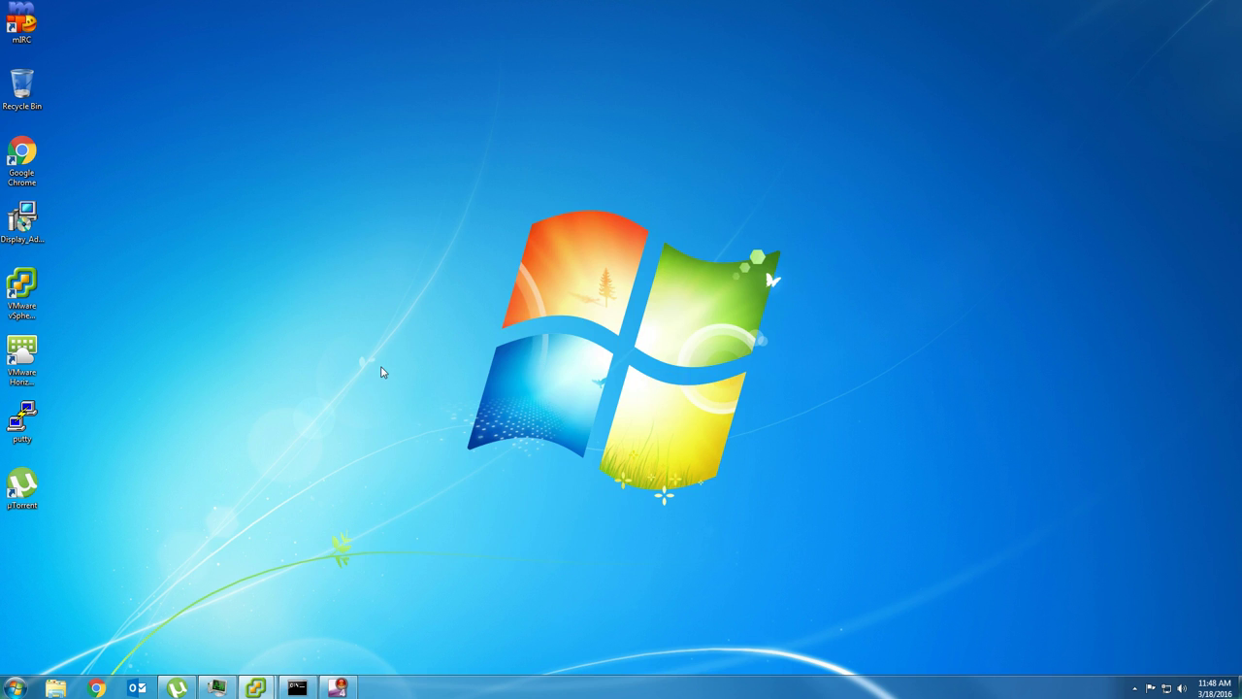
pyautogui.click(14, 691)
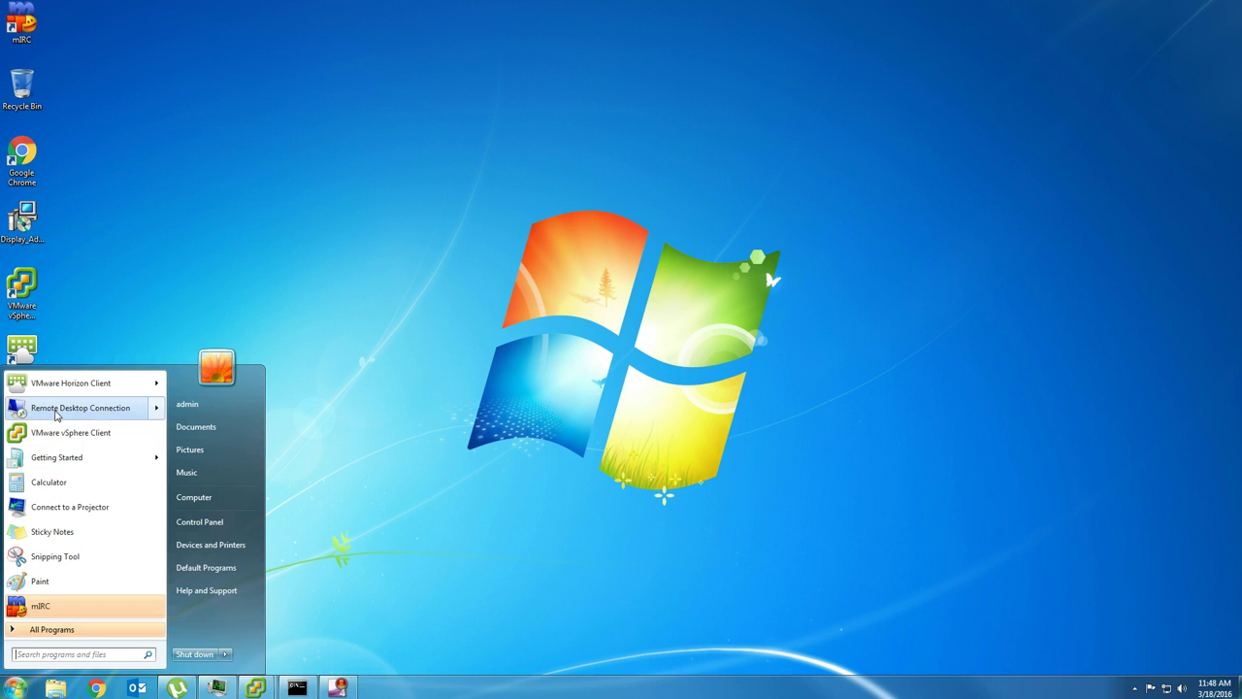
pyautogui.click(62, 408)
pyautogui.click(522, 281)
pyautogui.click(716, 208)
pyautogui.click(594, 210)
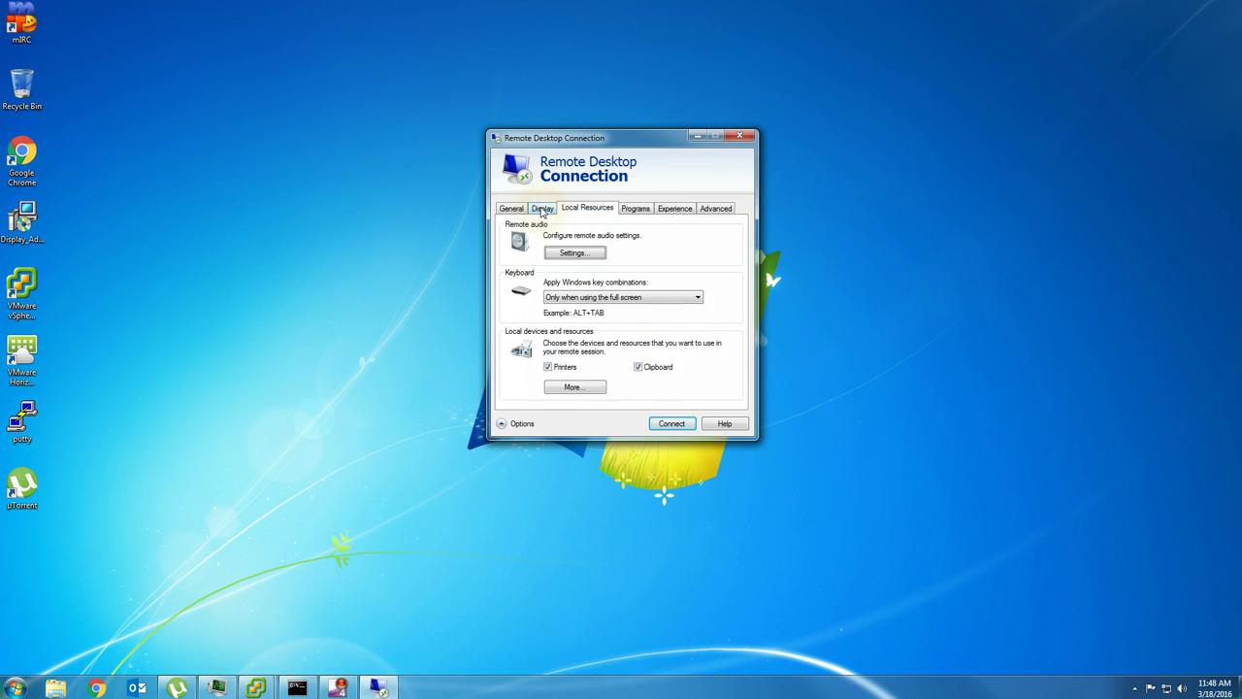
pyautogui.click(543, 208)
pyautogui.moveTo(586, 262); pyautogui.dragTo(690, 267)
pyautogui.click(671, 423)
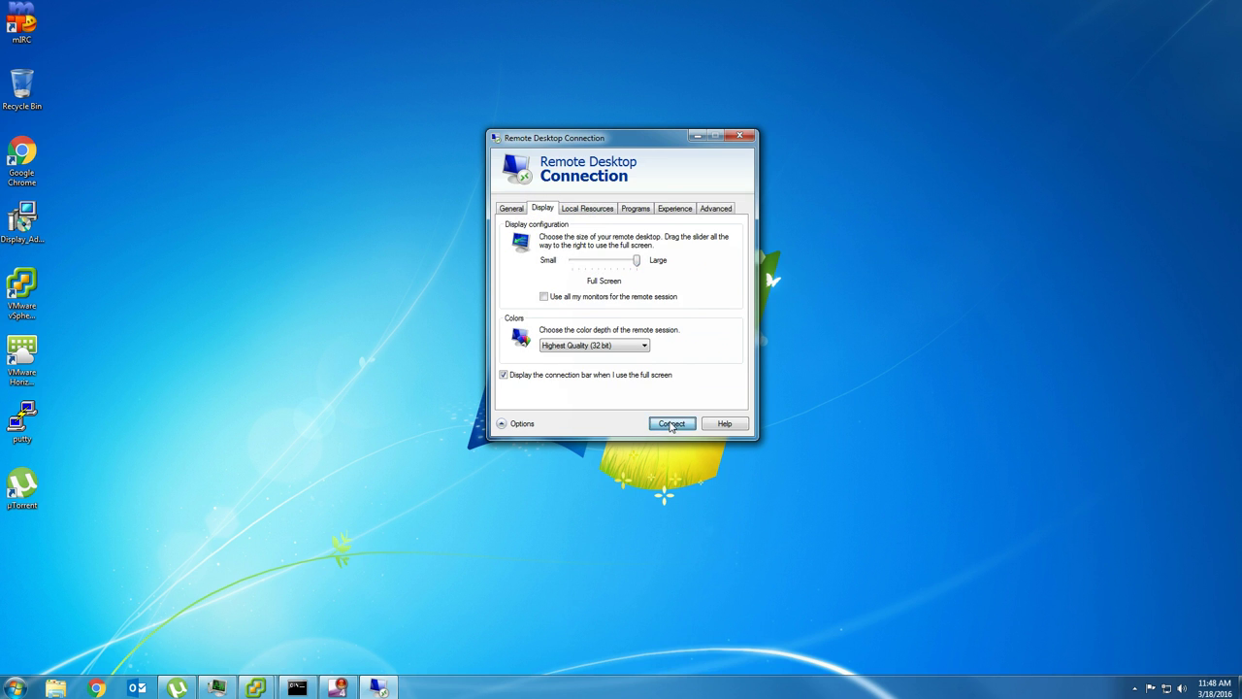
# - Sign in as ets\administrator with the account password
pyautogui.click(711, 310)
pyautogui.write('ets\\administrator')
pyautogui.press('Tab')
pyautogui.write('p****')
pyautogui.press('Return')
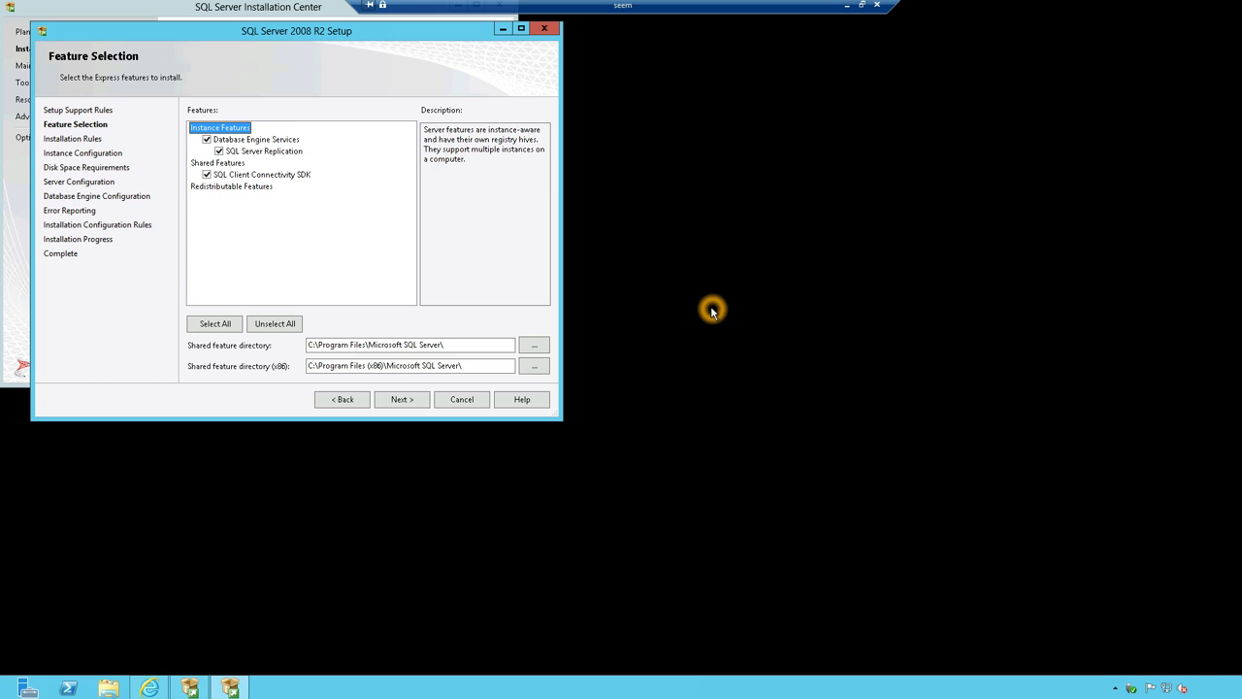
# - Accept the default features, the SQLExpress named instance, and the default service and collation settings
pyautogui.click(409, 397)
pyautogui.click(413, 397)
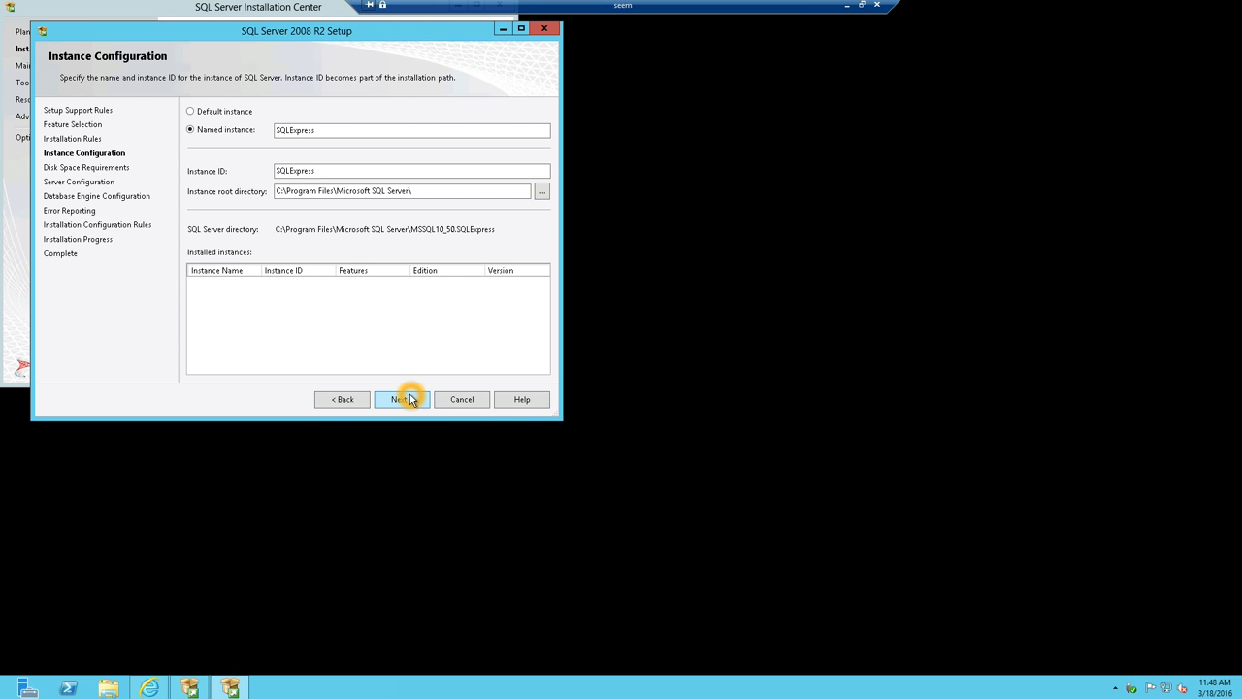
pyautogui.click(409, 399)
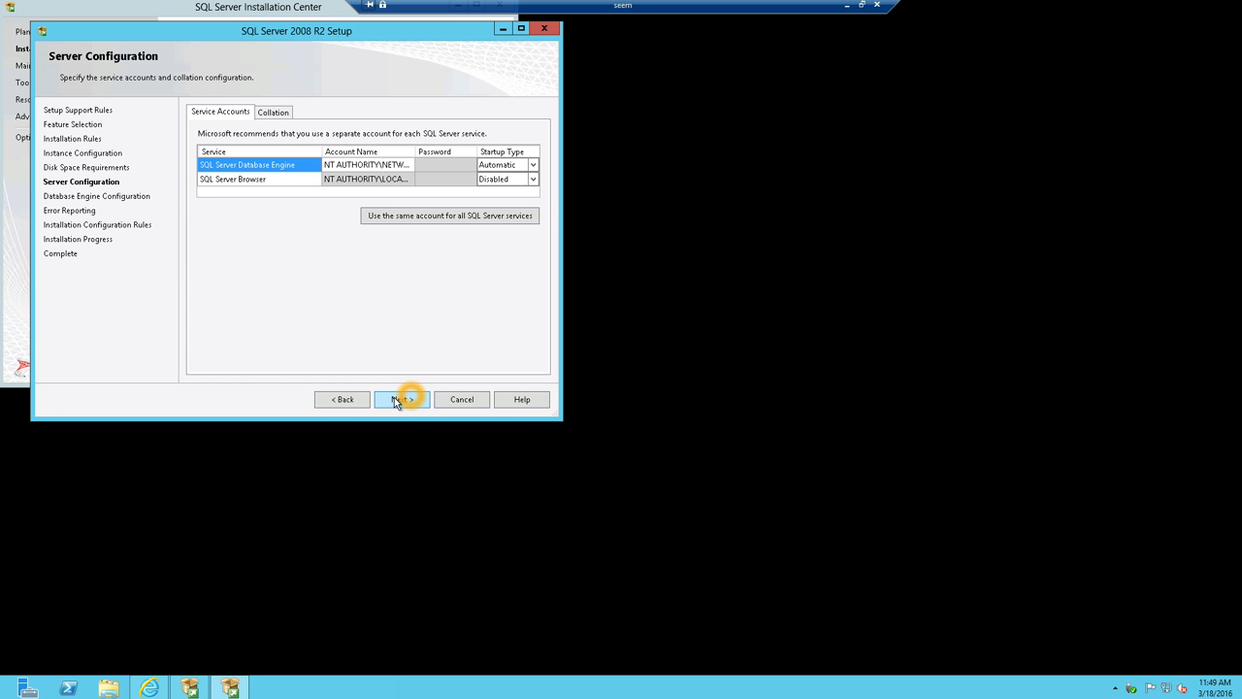
pyautogui.click(274, 112)
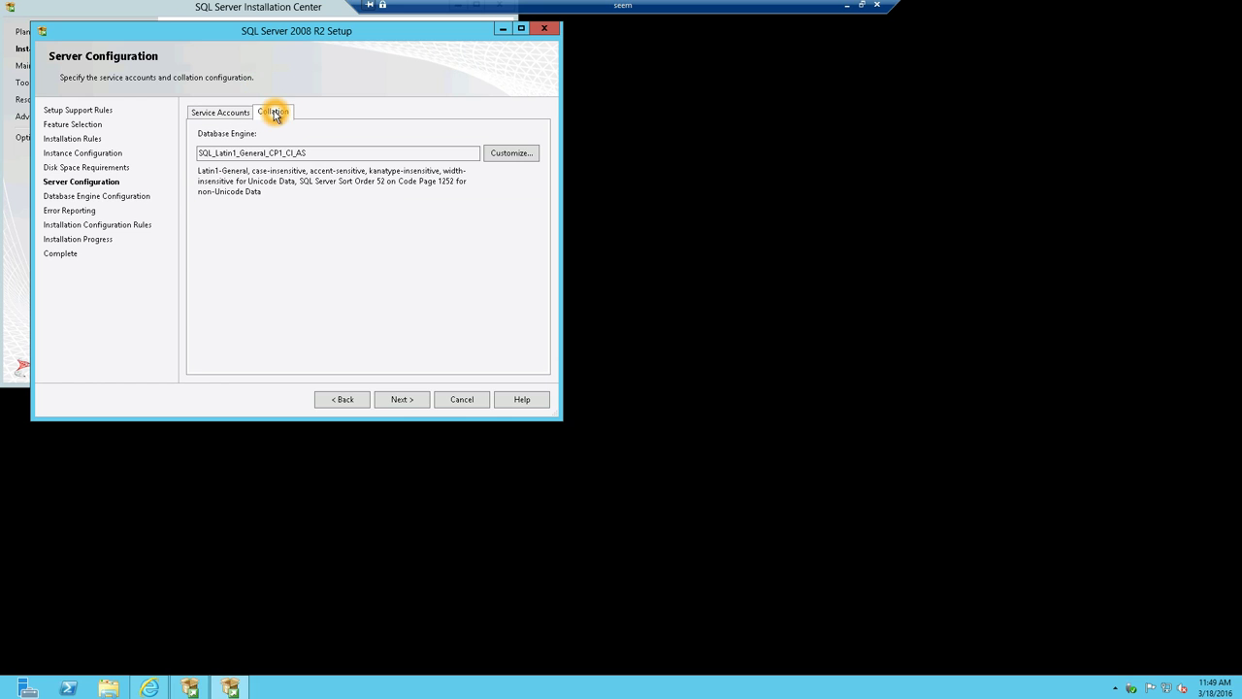
pyautogui.click(398, 400)
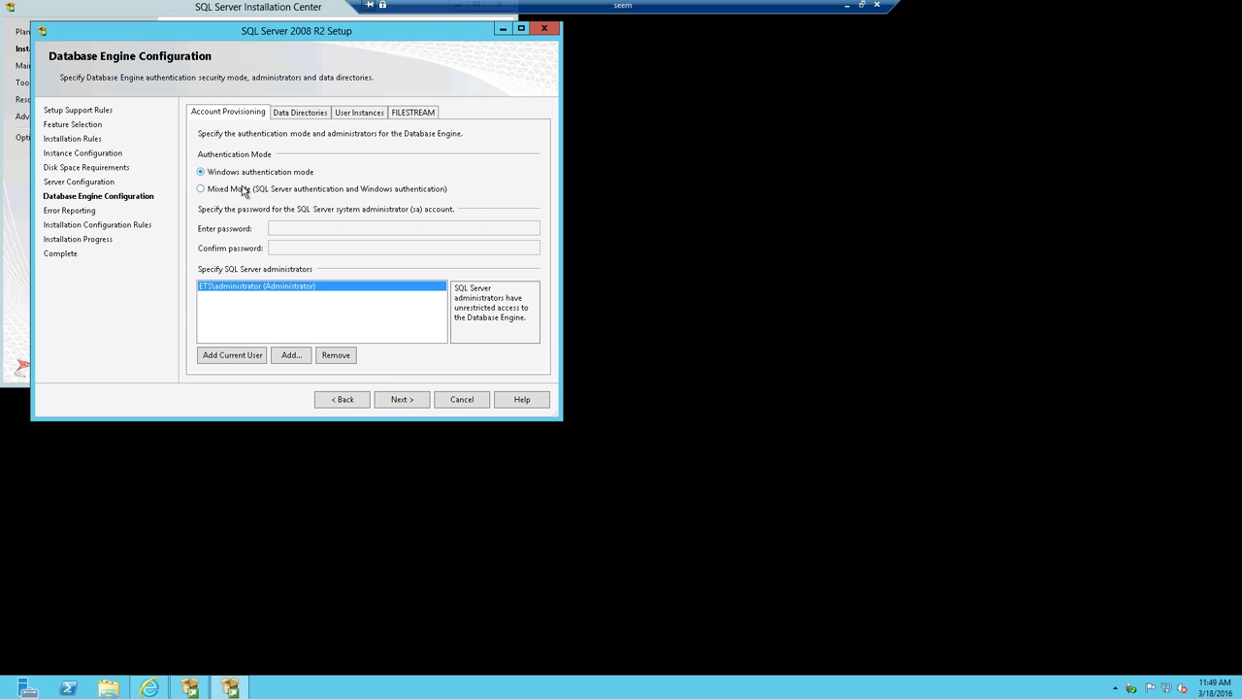
# - Switch to Mixed Mode authentication and enter and confirm the sa password
pyautogui.click(228, 190)
pyautogui.click(359, 226)
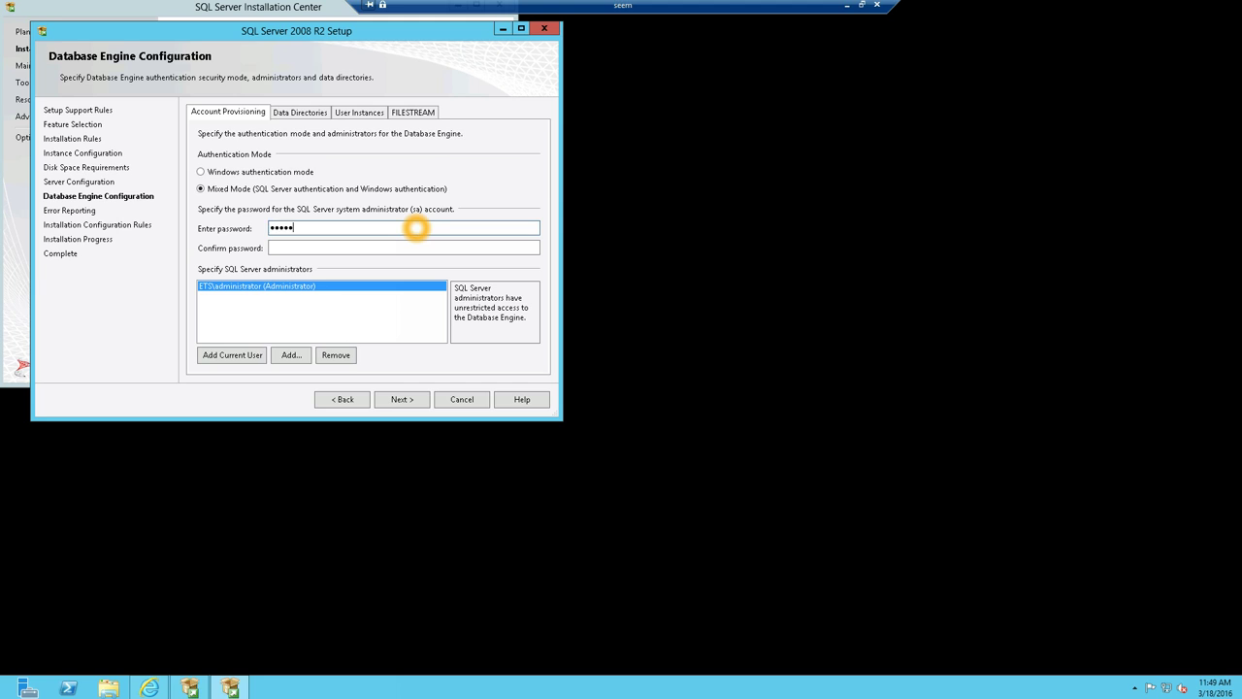
pyautogui.write('*')
pyautogui.press('Tab')
pyautogui.write('*********')
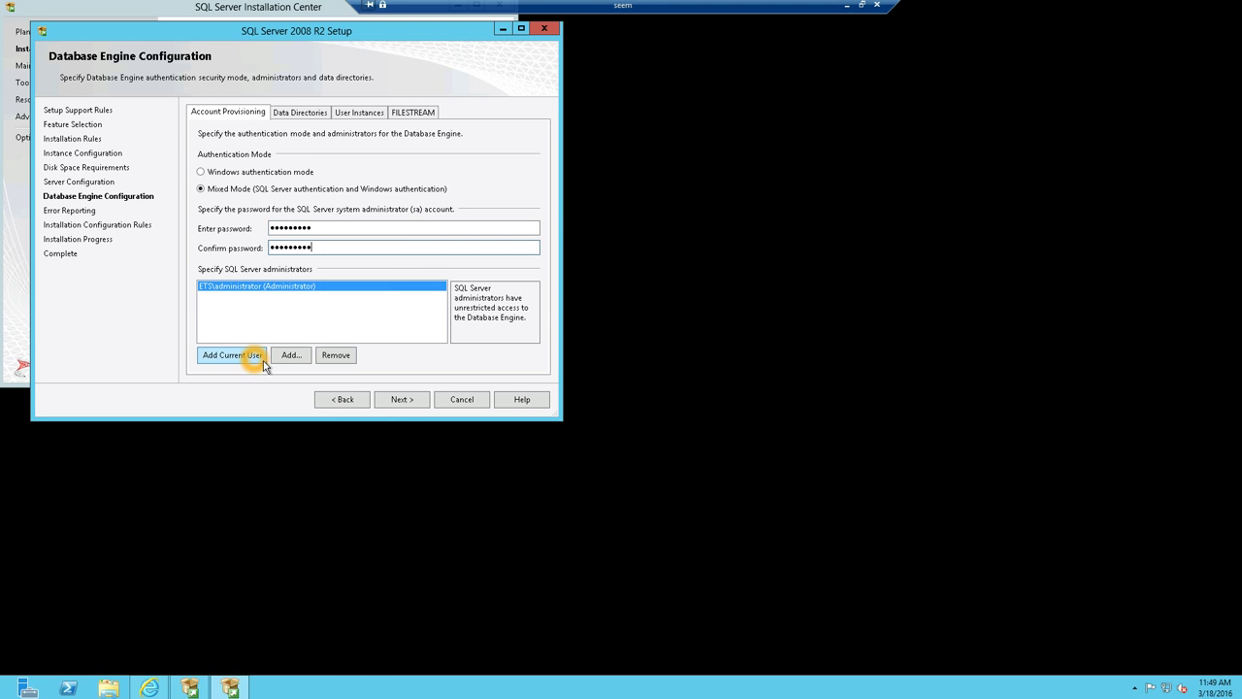
# - Add Domain Admins as SQL Server administrators and continue
pyautogui.click(291, 355)
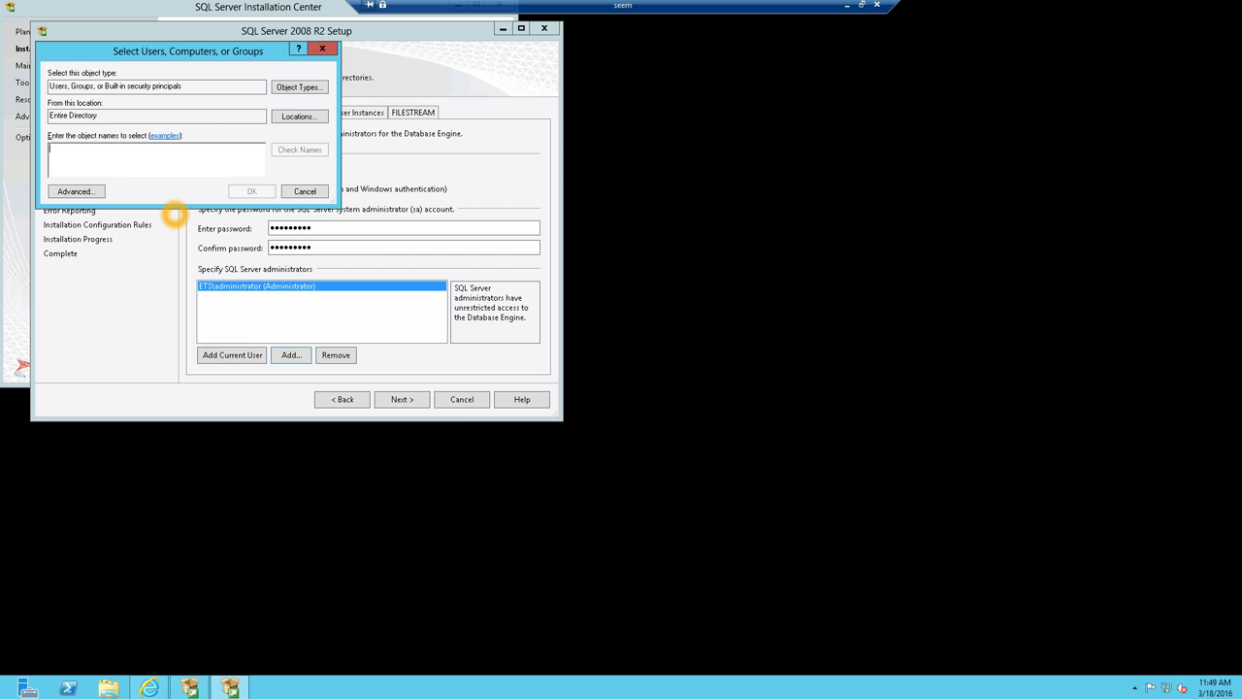
pyautogui.write('domain adm')
pyautogui.hotkey('ctrl', 'k')
pyautogui.click(243, 190)
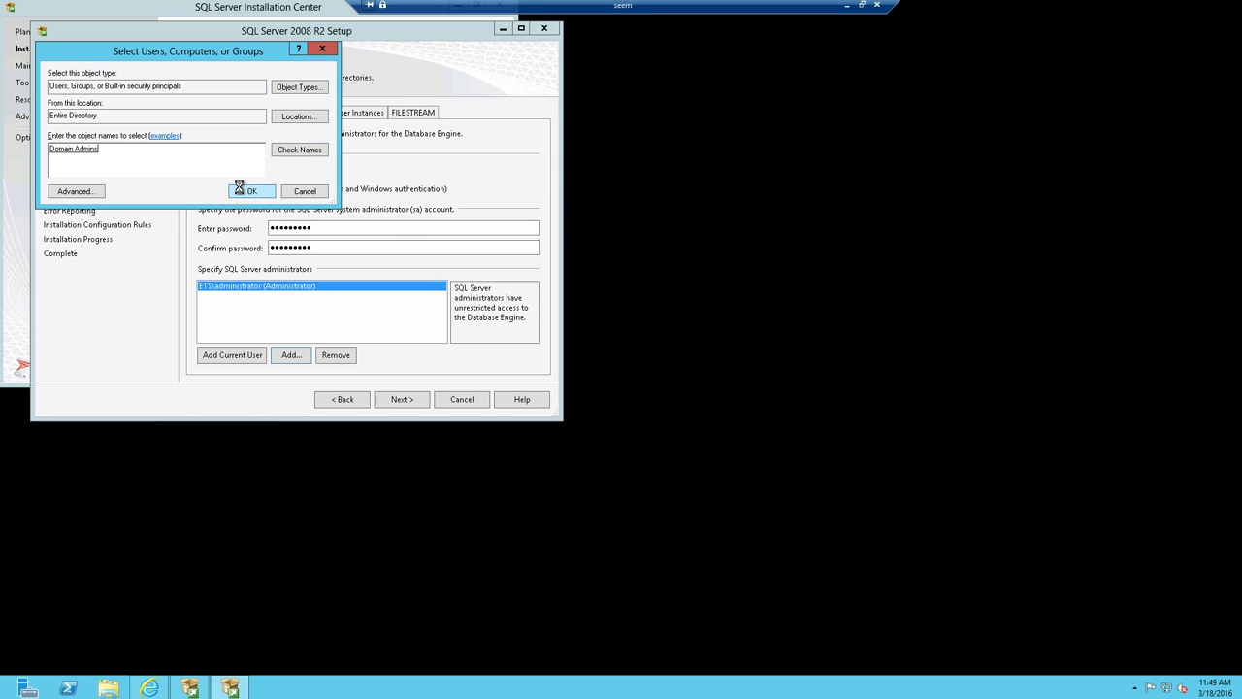
pyautogui.click(403, 398)
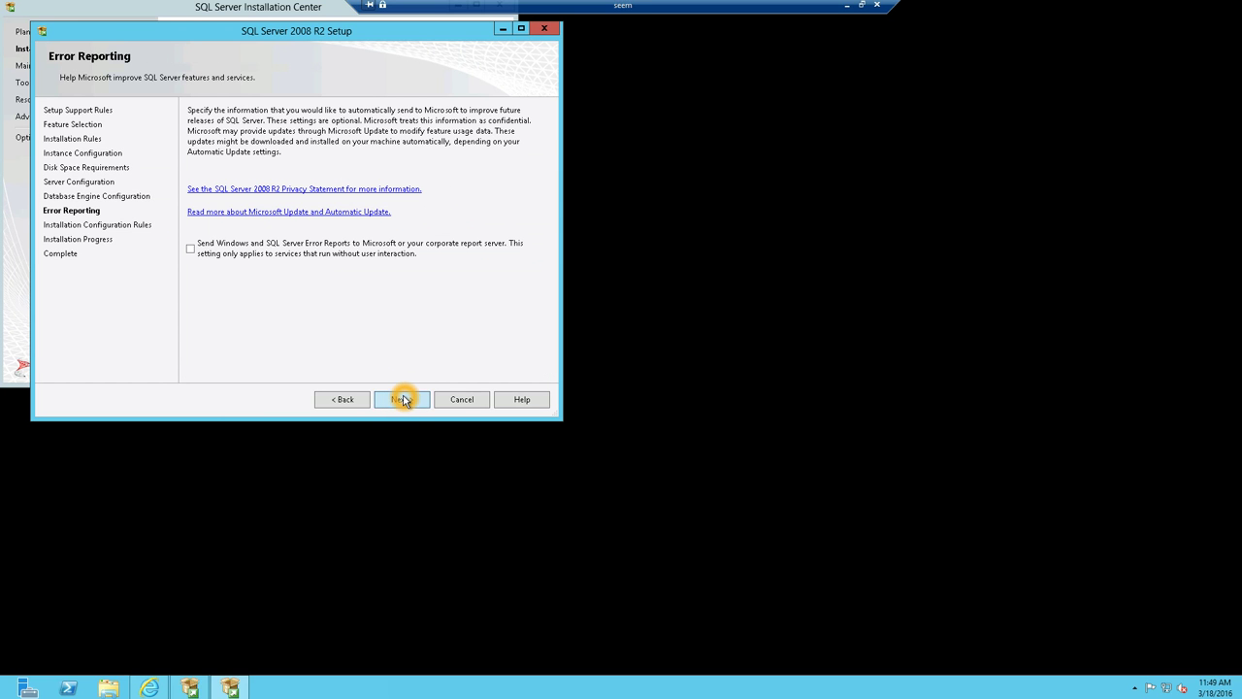
# - Skip Error Reporting, let the installation complete, close the wizard and restore the Installation Center
pyautogui.click(402, 398)
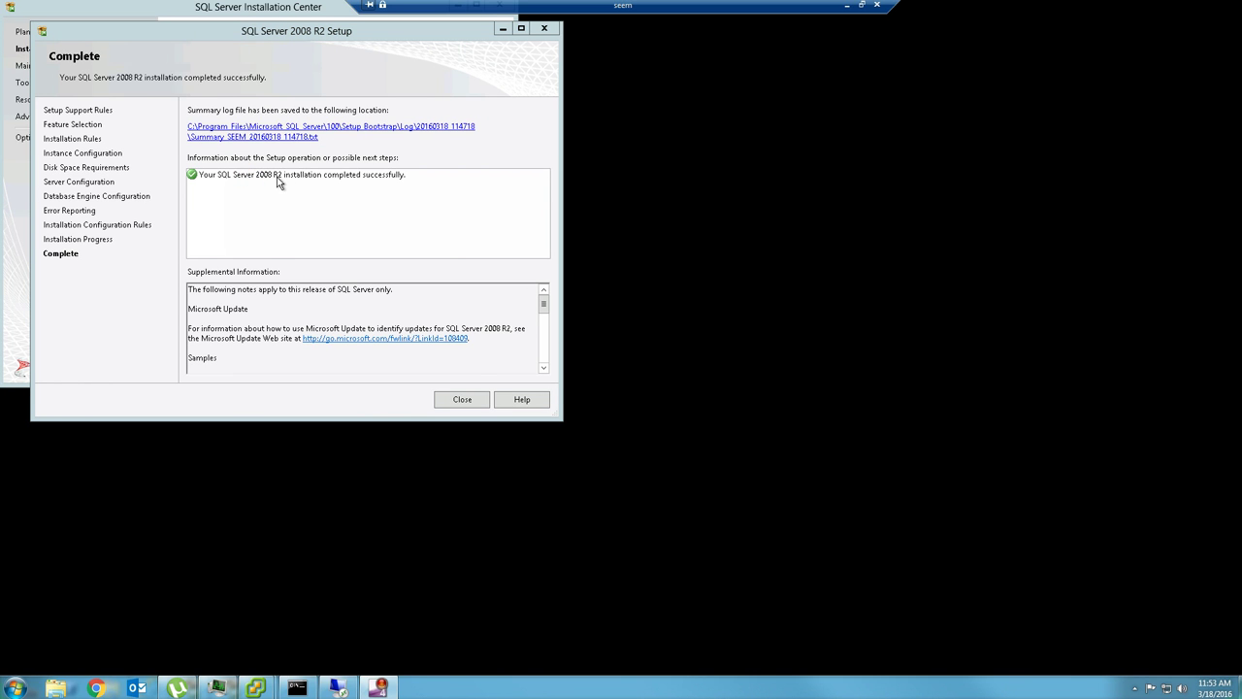
pyautogui.click(466, 400)
pyautogui.doubleClick(300, 24)
# - Close the SQL Server Installation Center and bring Internet Explorer back to google.com
pyautogui.click(574, 181)
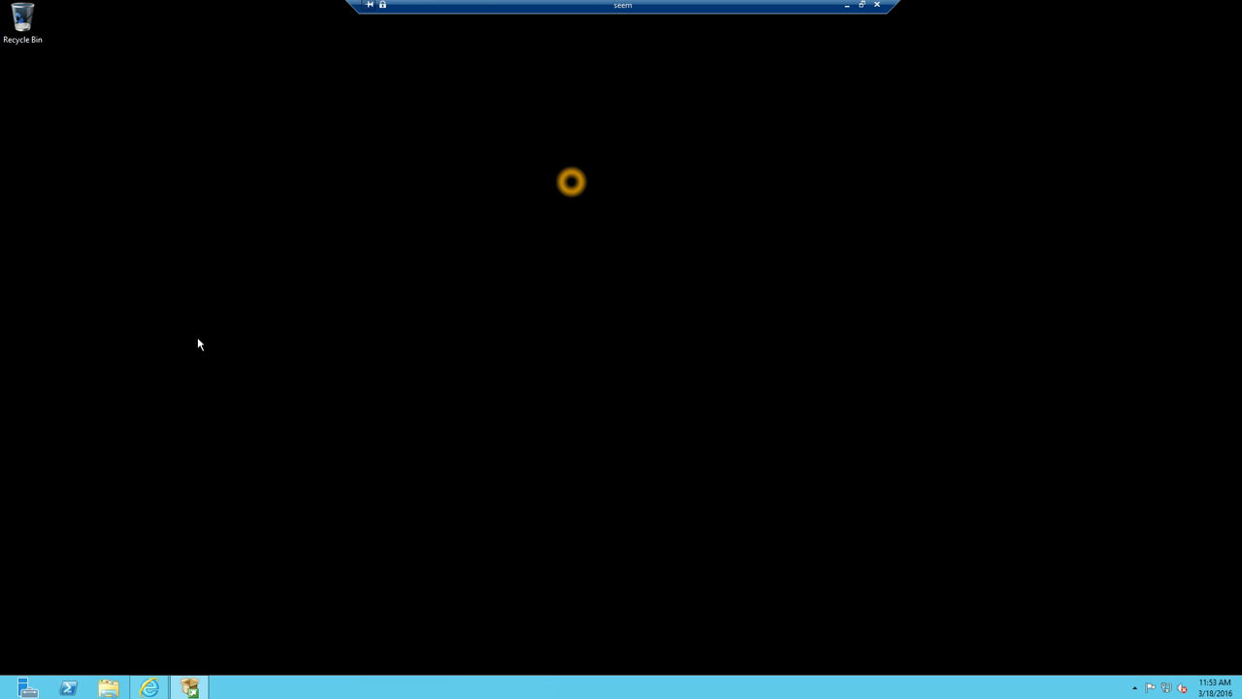
pyautogui.click(148, 687)
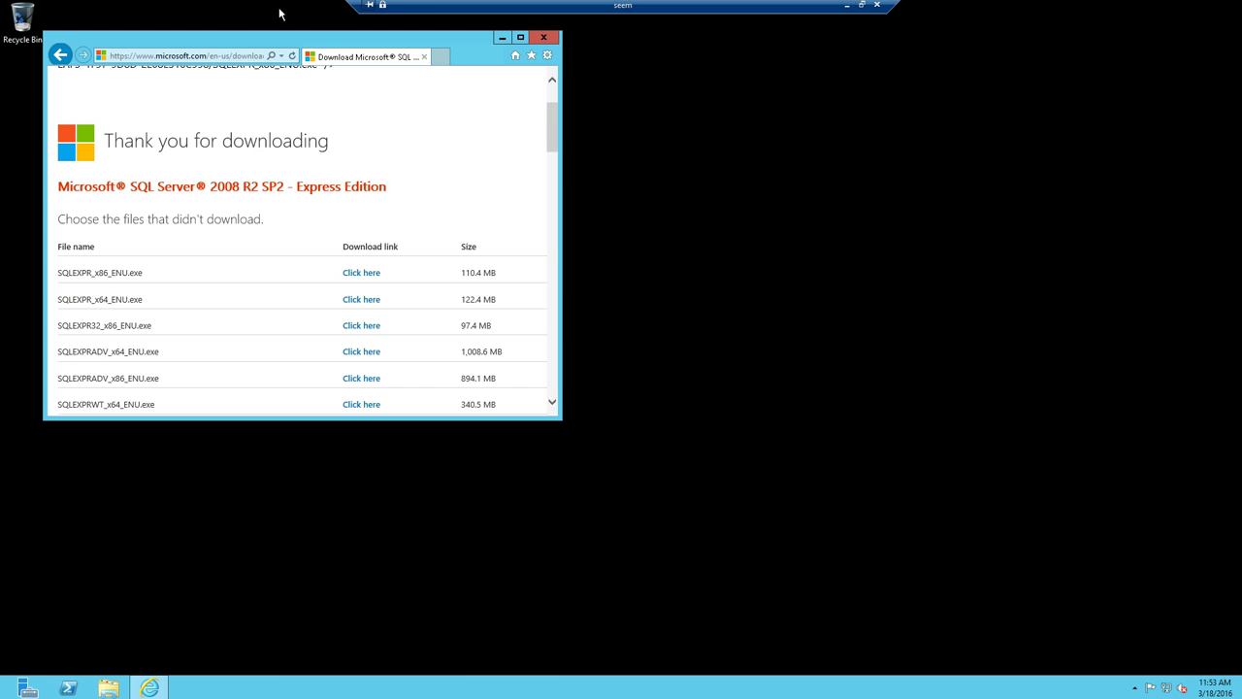
pyautogui.click(242, 53)
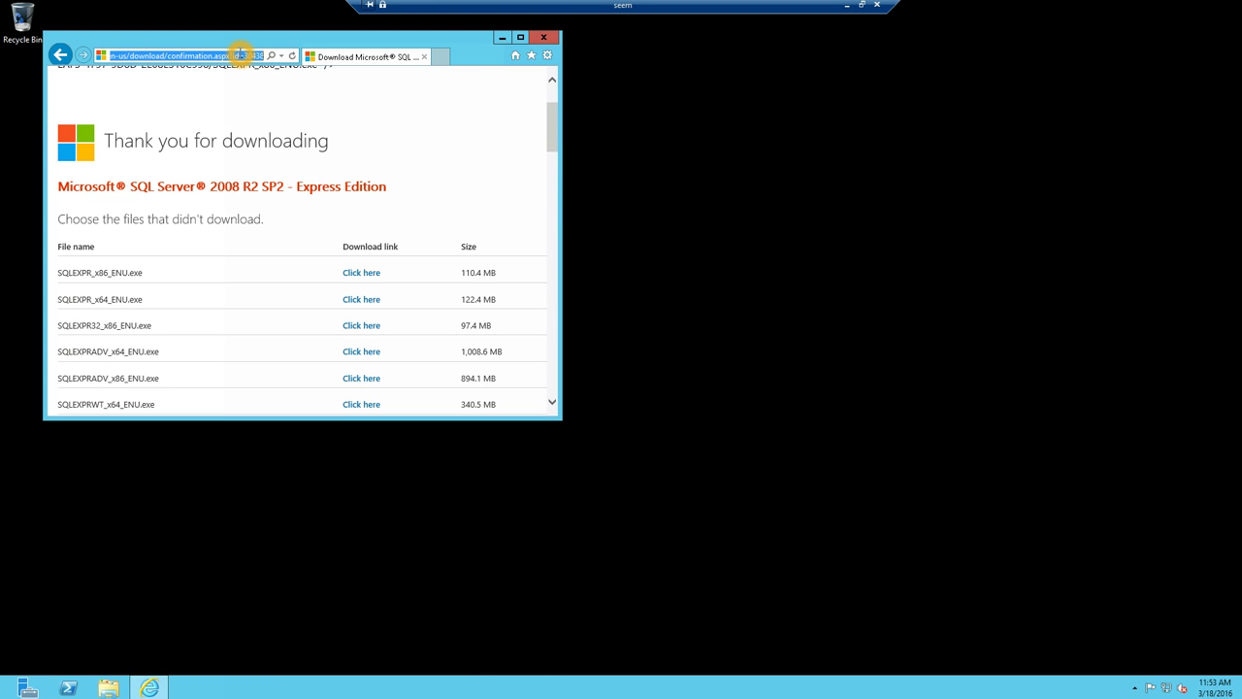
pyautogui.write('google.com/')
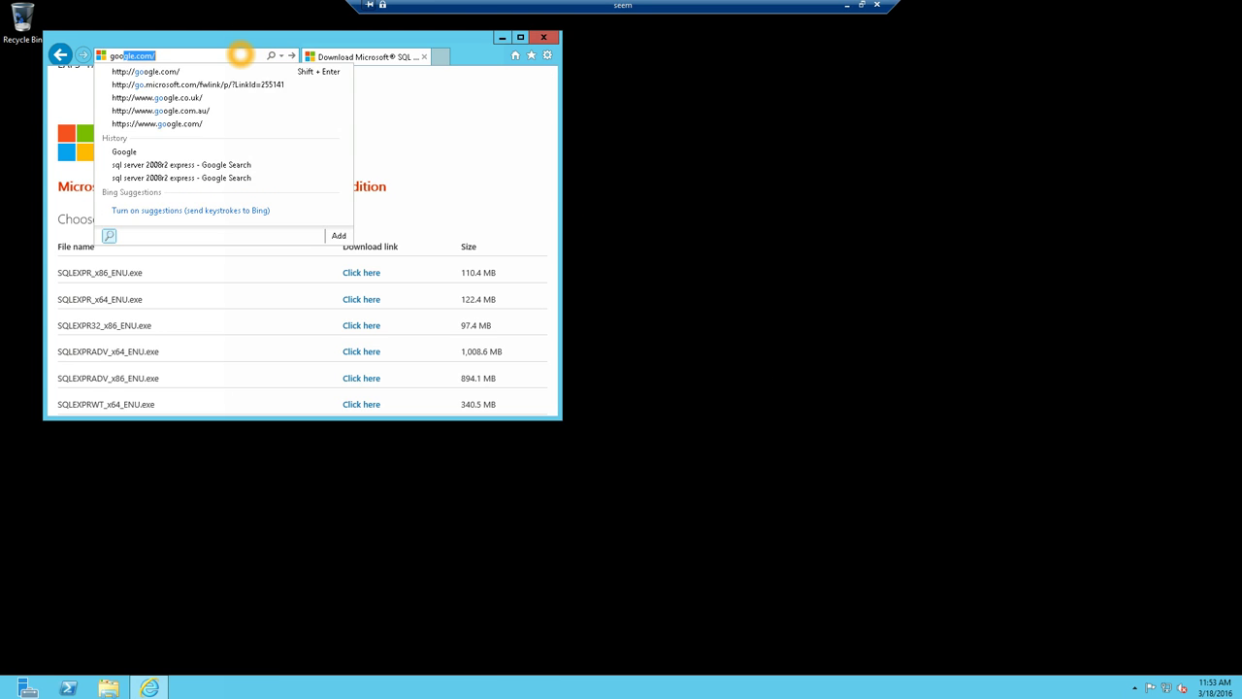
pyautogui.press('Return')
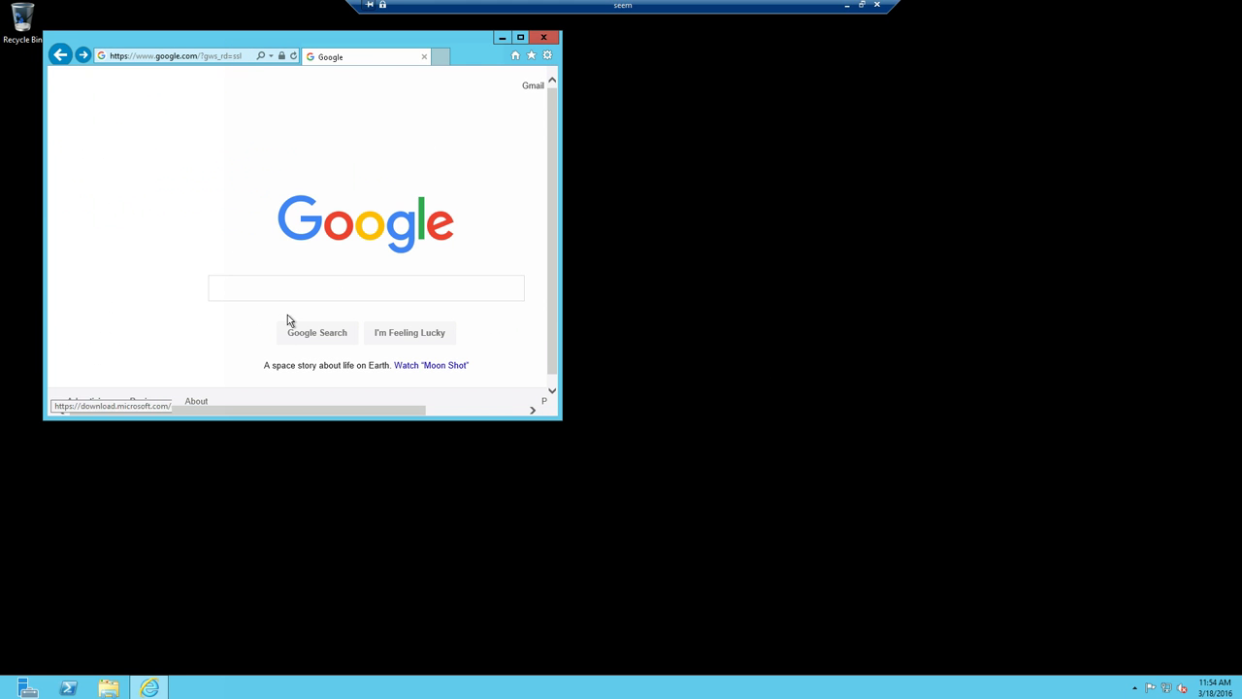
# - Search Google for 'sql server management studio express 2008 r2' and open the TechNet article
pyautogui.click(274, 287)
pyautogui.write('sql serv')
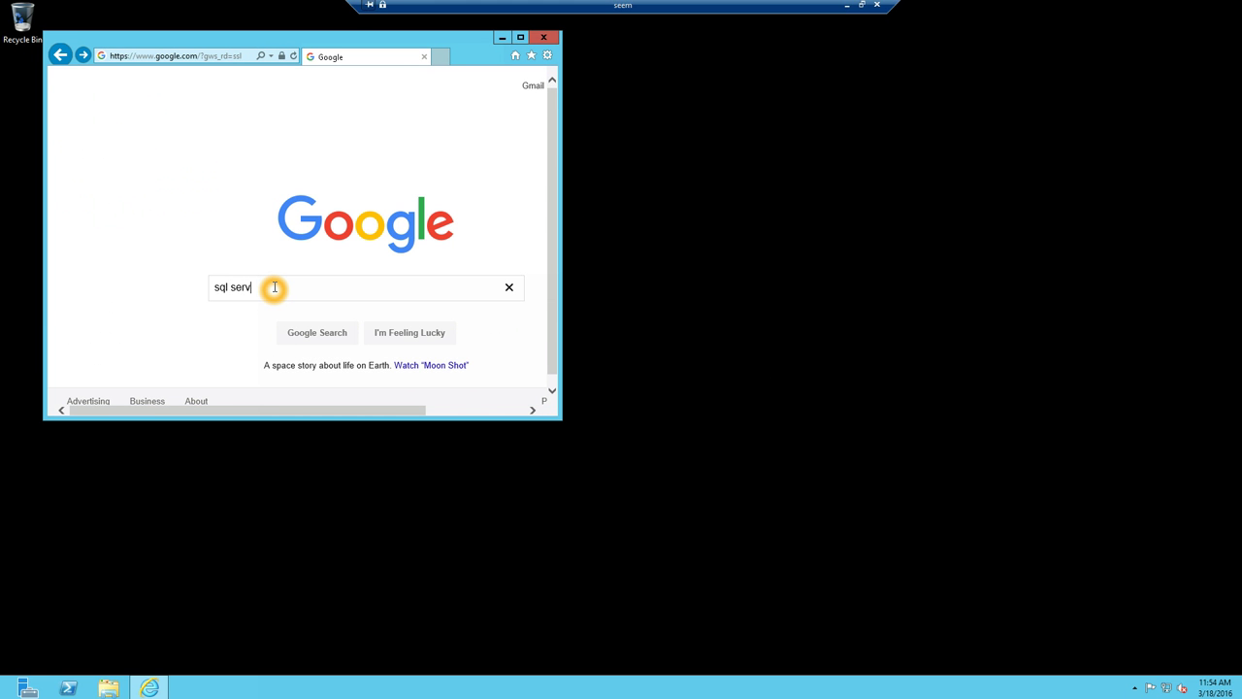
pyautogui.write('er management studio express')
pyautogui.press('Return')
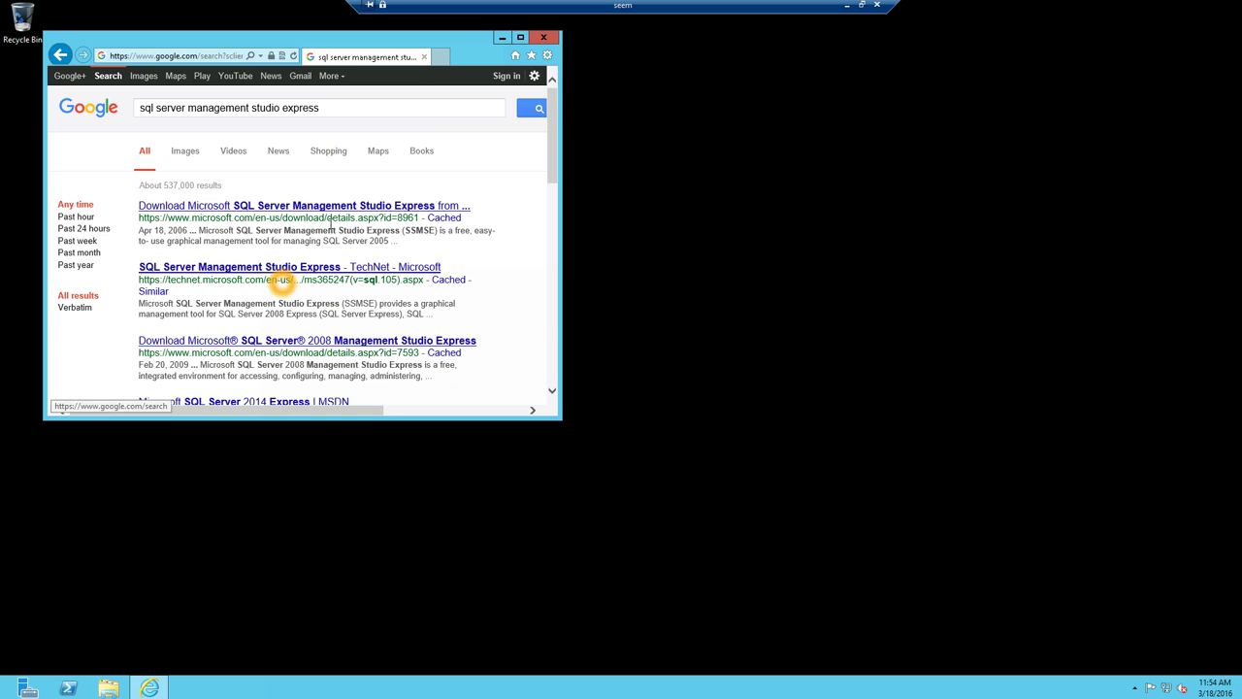
pyautogui.click(401, 109)
pyautogui.write('2008 r2')
pyautogui.press('Return')
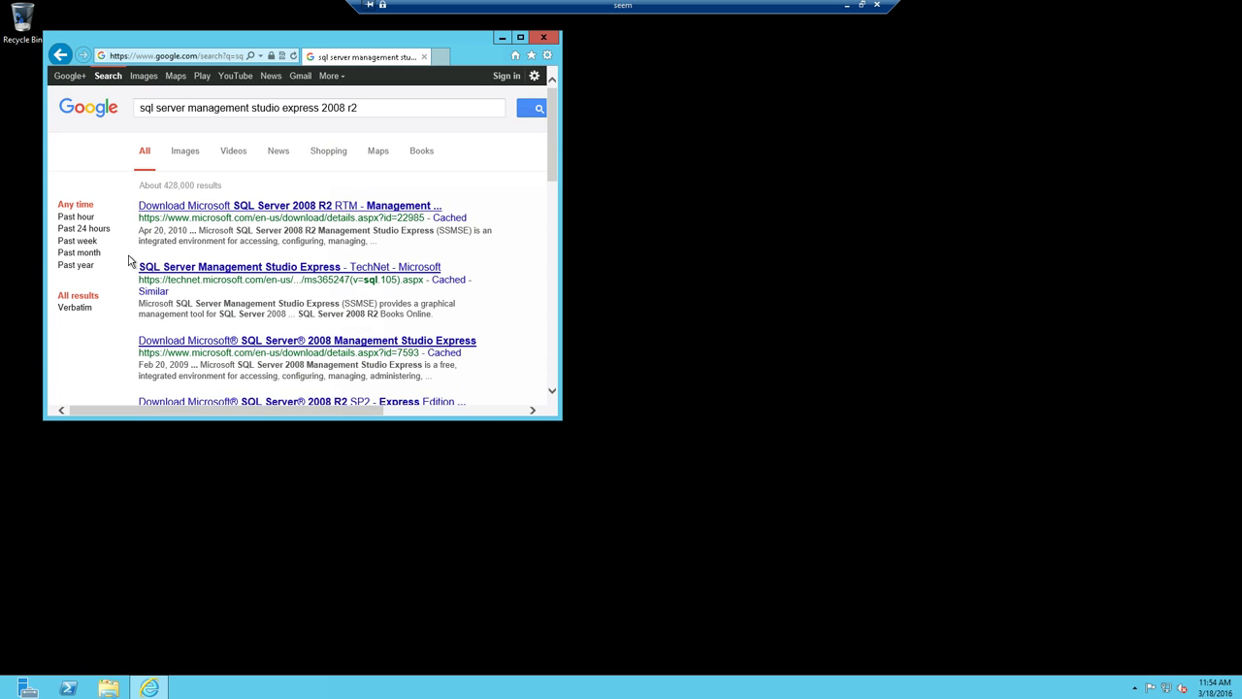
pyautogui.click(251, 274)
pyautogui.click(251, 274)
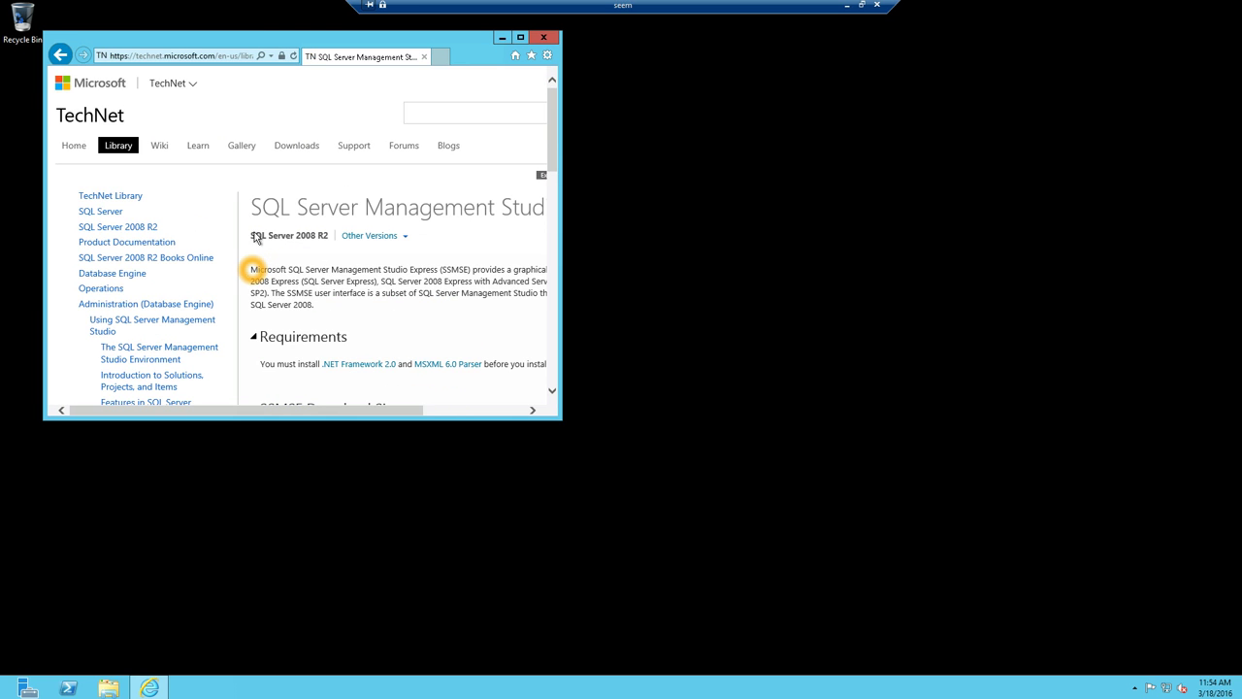
# - Maximize the browser and follow the link to the Microsoft Download Center page
pyautogui.doubleClick(253, 36)
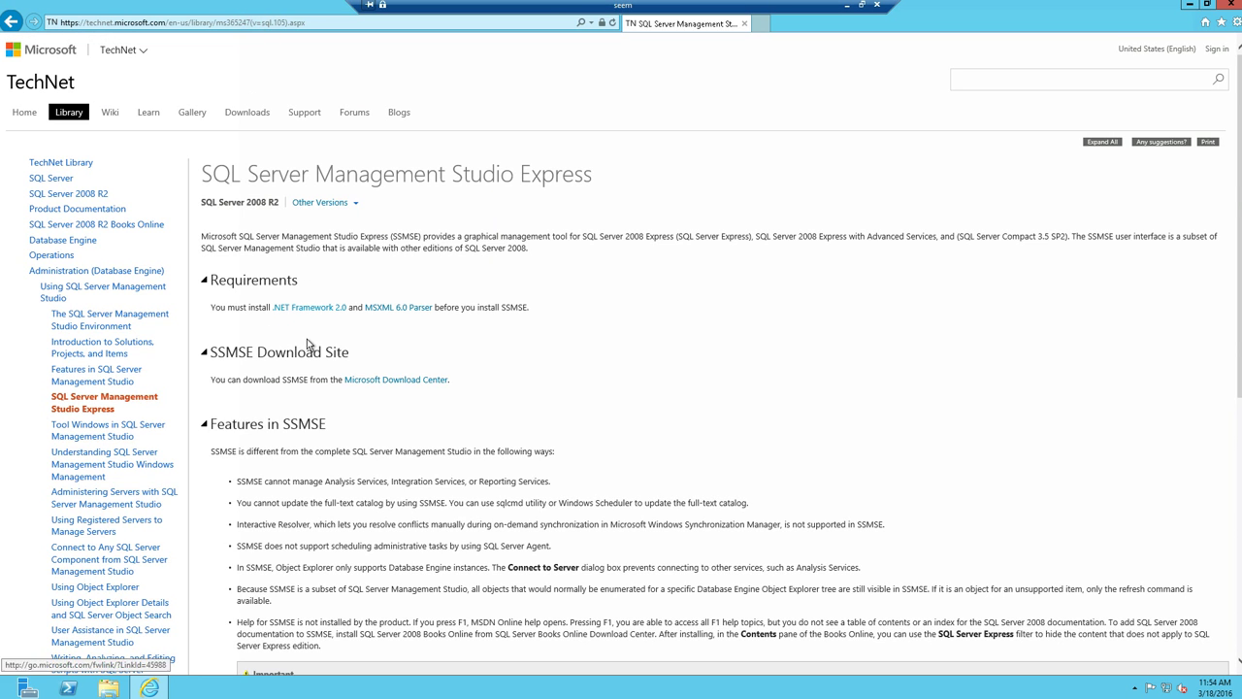
pyautogui.click(371, 381)
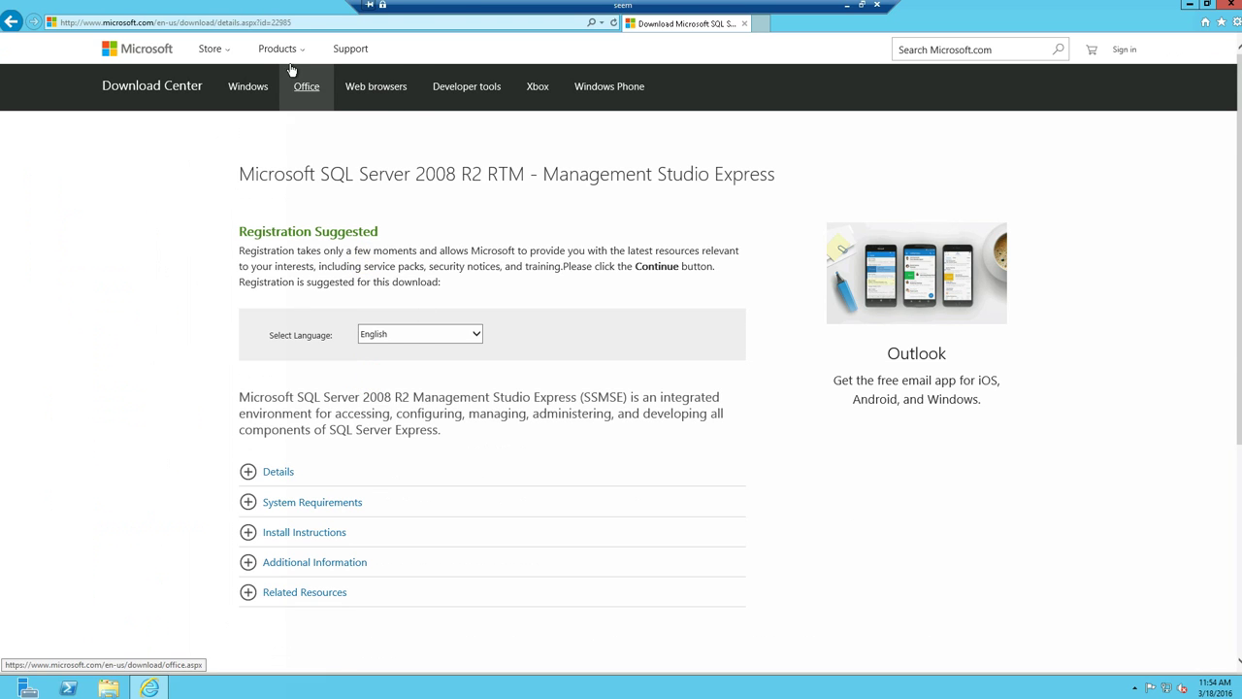
pyautogui.click(350, 158)
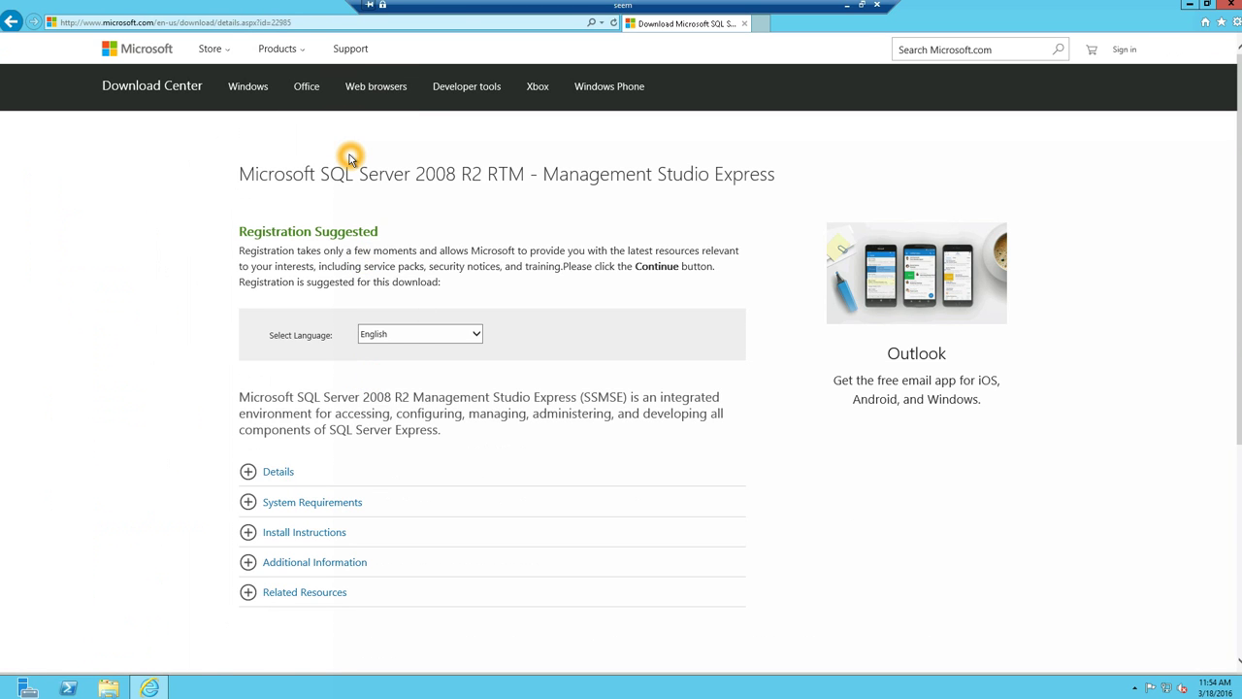
pyautogui.click(428, 172)
pyautogui.click(535, 173)
pyautogui.click(681, 169)
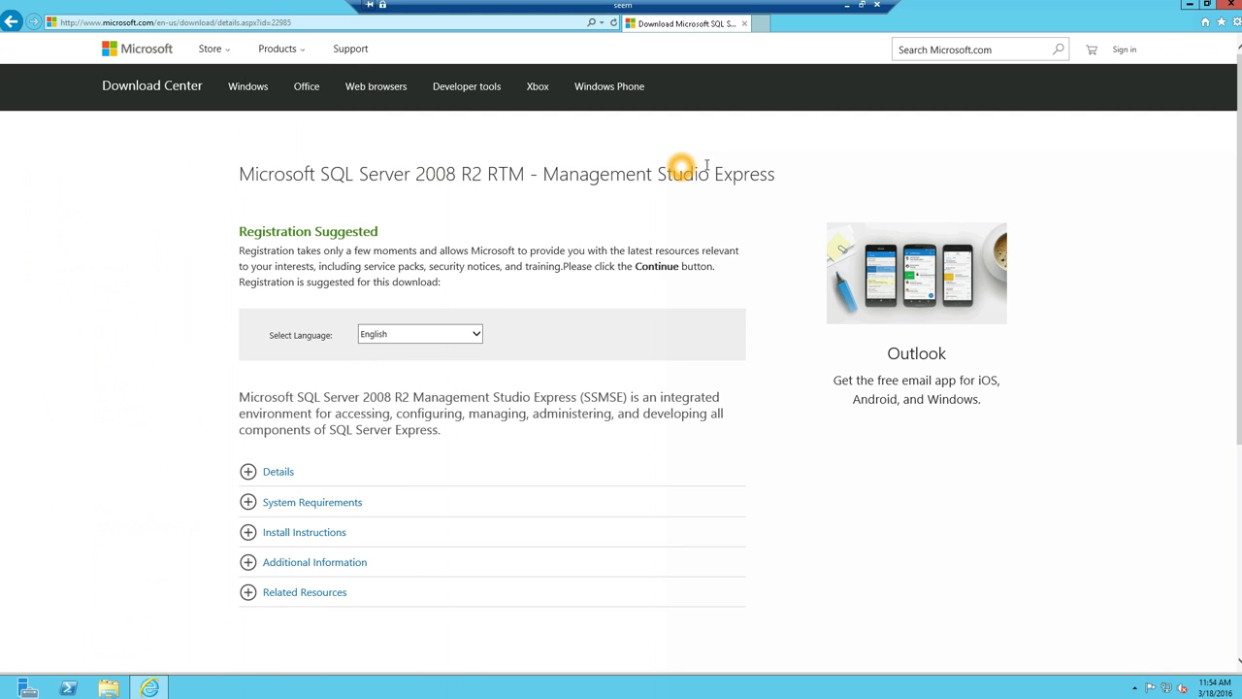
# - Copy the Management Studio Express download page's address, then close Internet Explorer
pyautogui.click(333, 412)
pyautogui.scroll(-3, 336, 407)
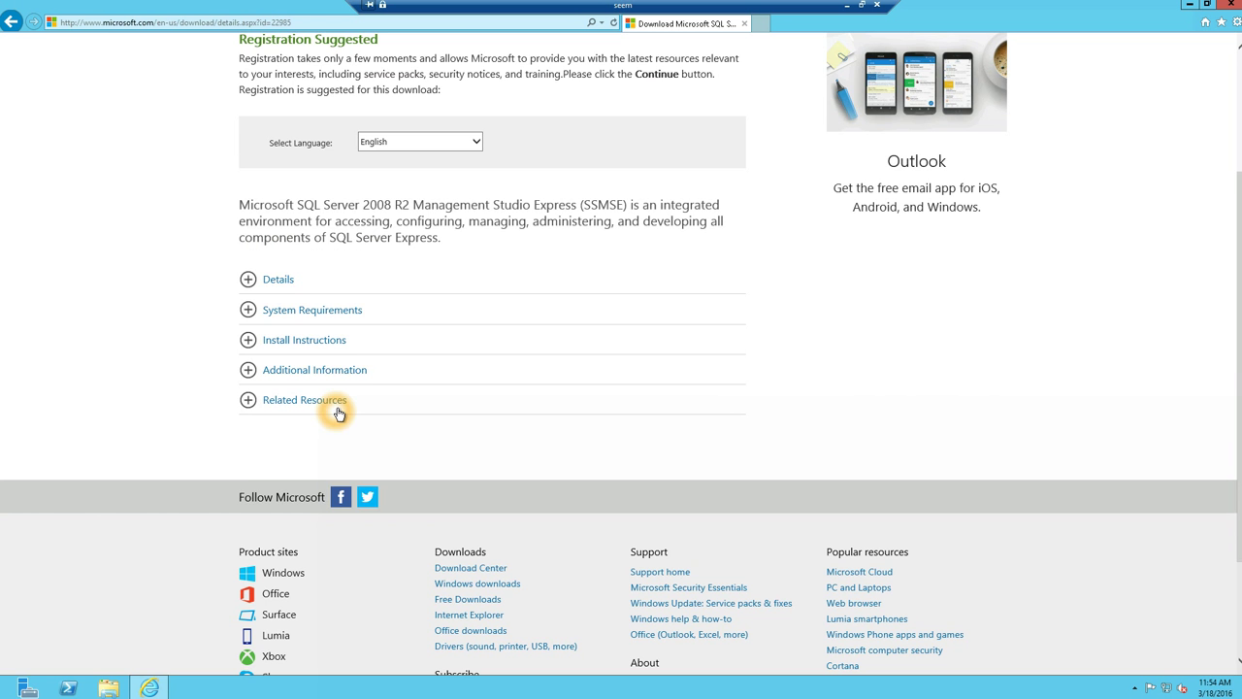
pyautogui.scroll(3, 377, 307)
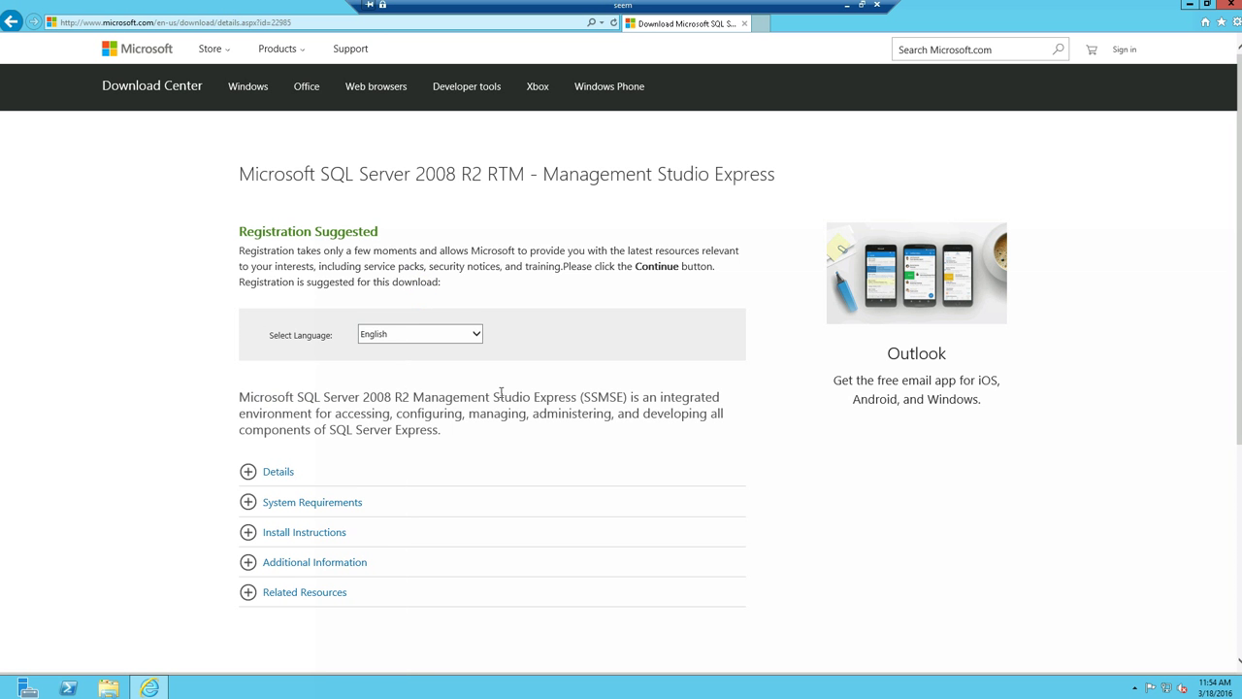
pyautogui.click(416, 334)
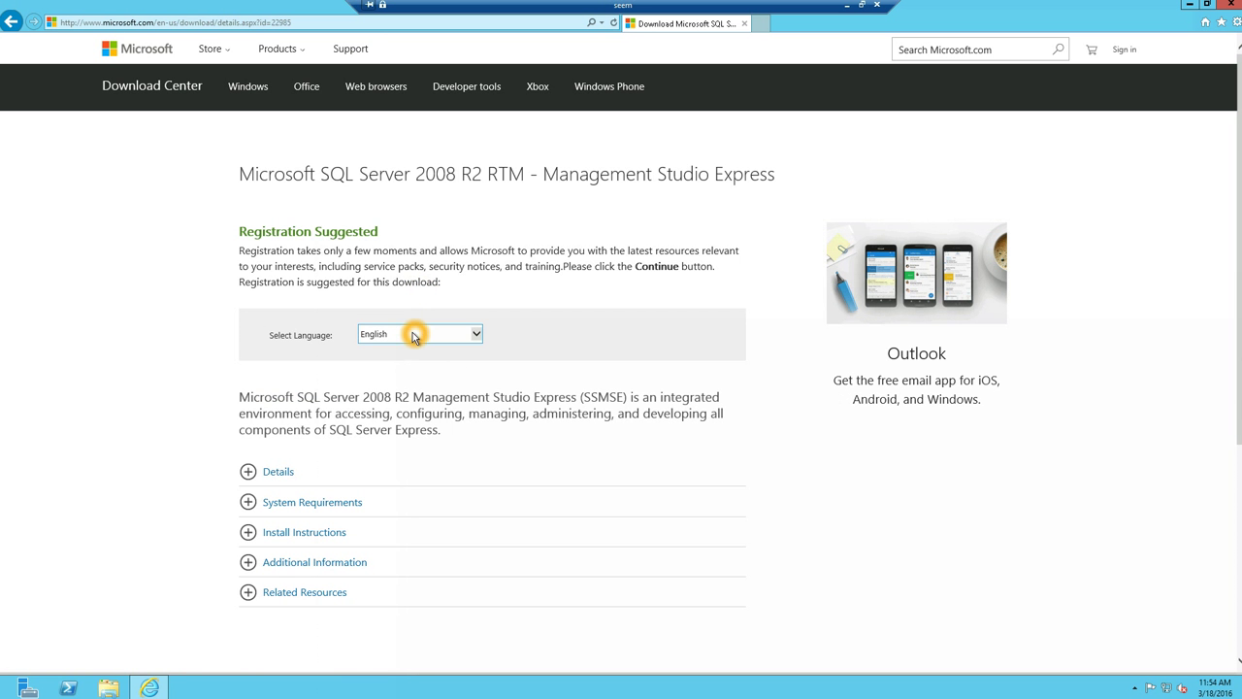
pyautogui.click(278, 531)
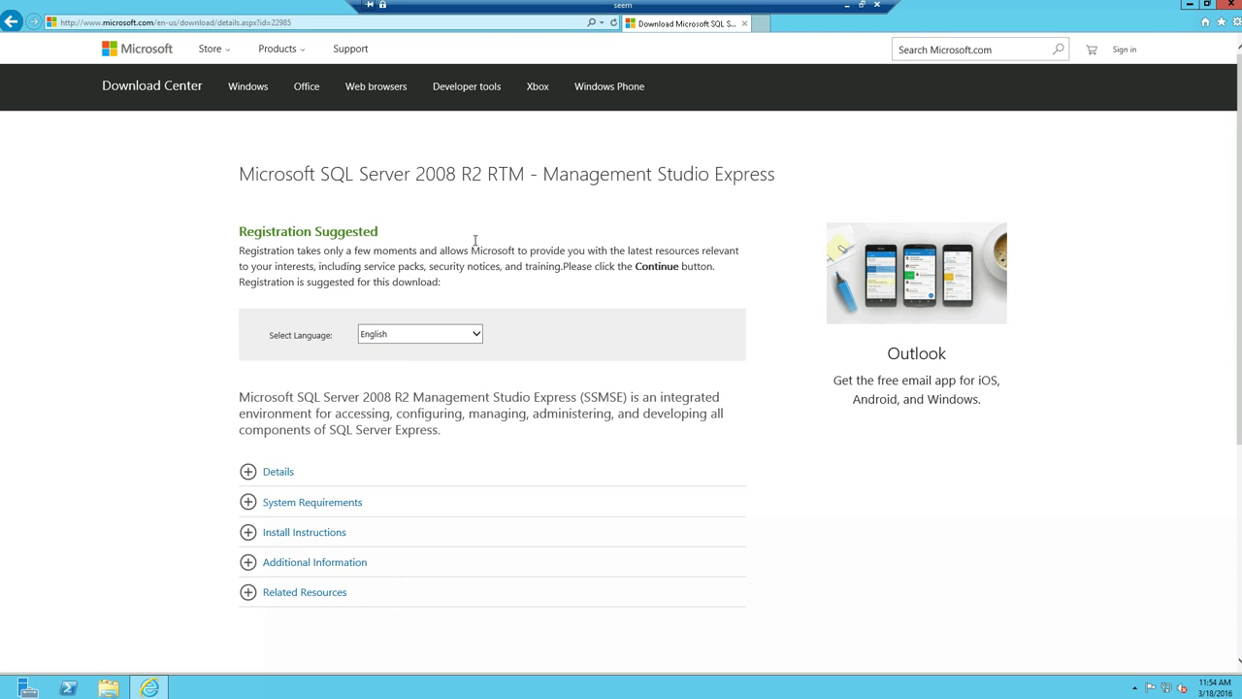
pyautogui.click(505, 24)
pyautogui.hotkey('ctrl', 'c')
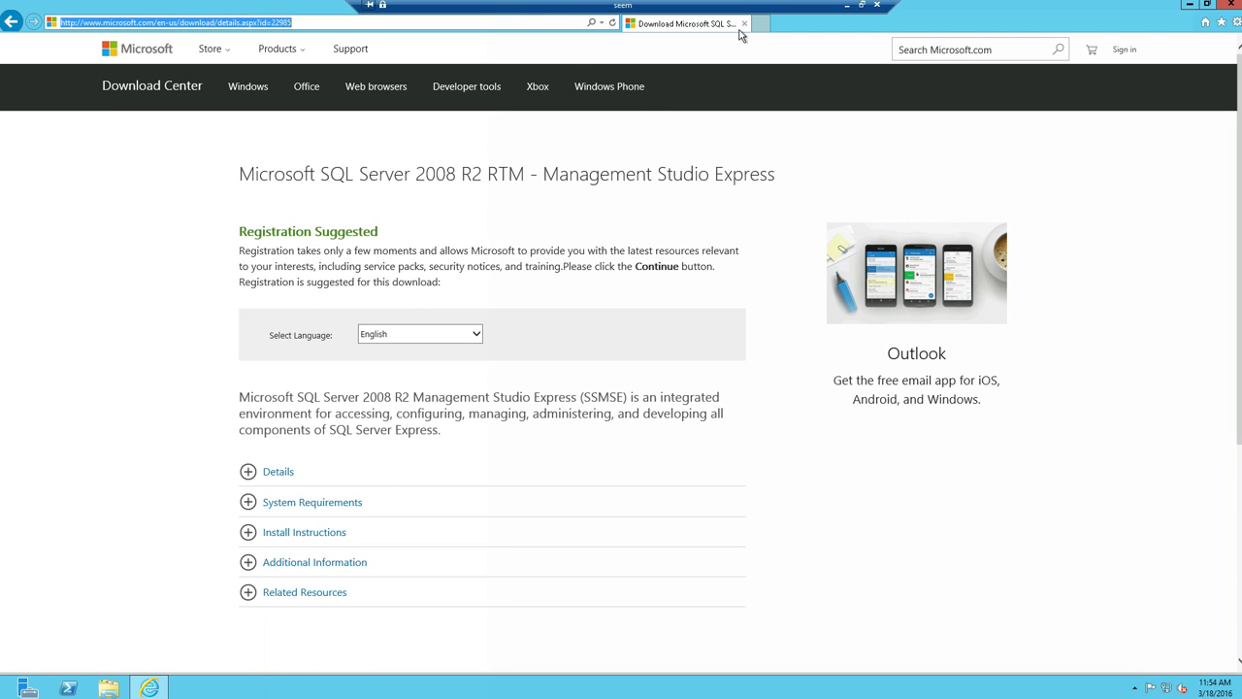
pyautogui.click(744, 24)
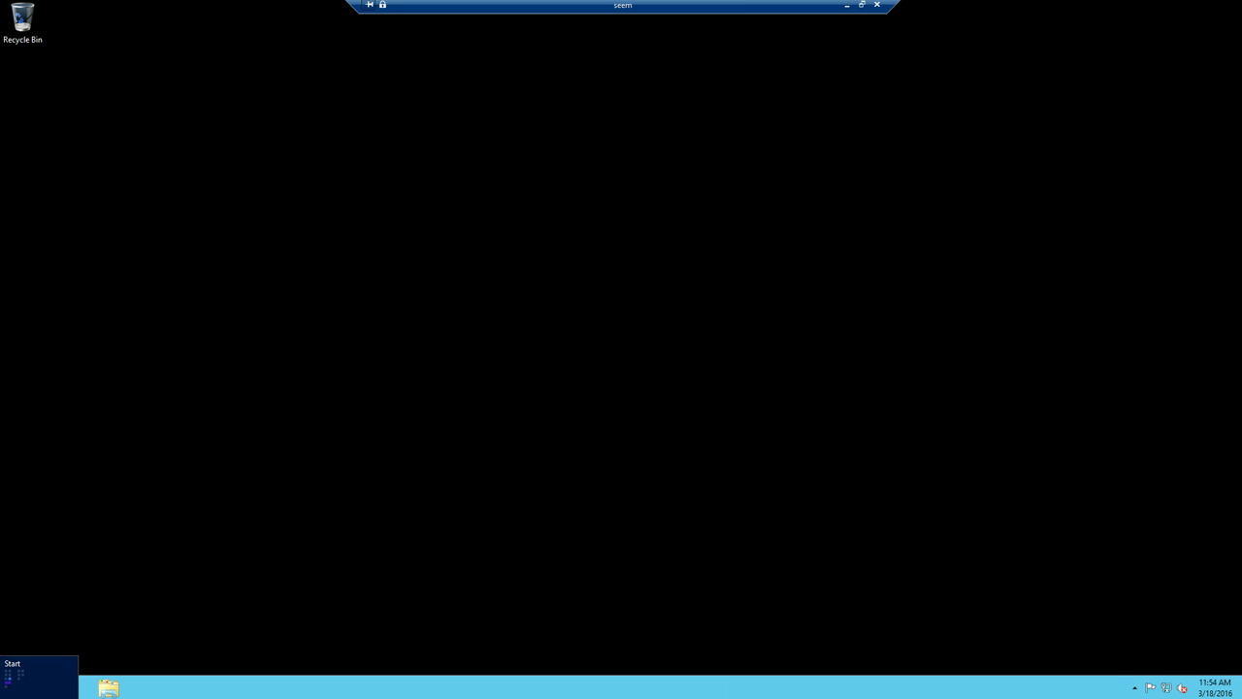
# - Relaunch Internet Explorer from Start and load the pasted Management Studio Express download address
pyautogui.click(8, 693)
pyautogui.click(172, 316)
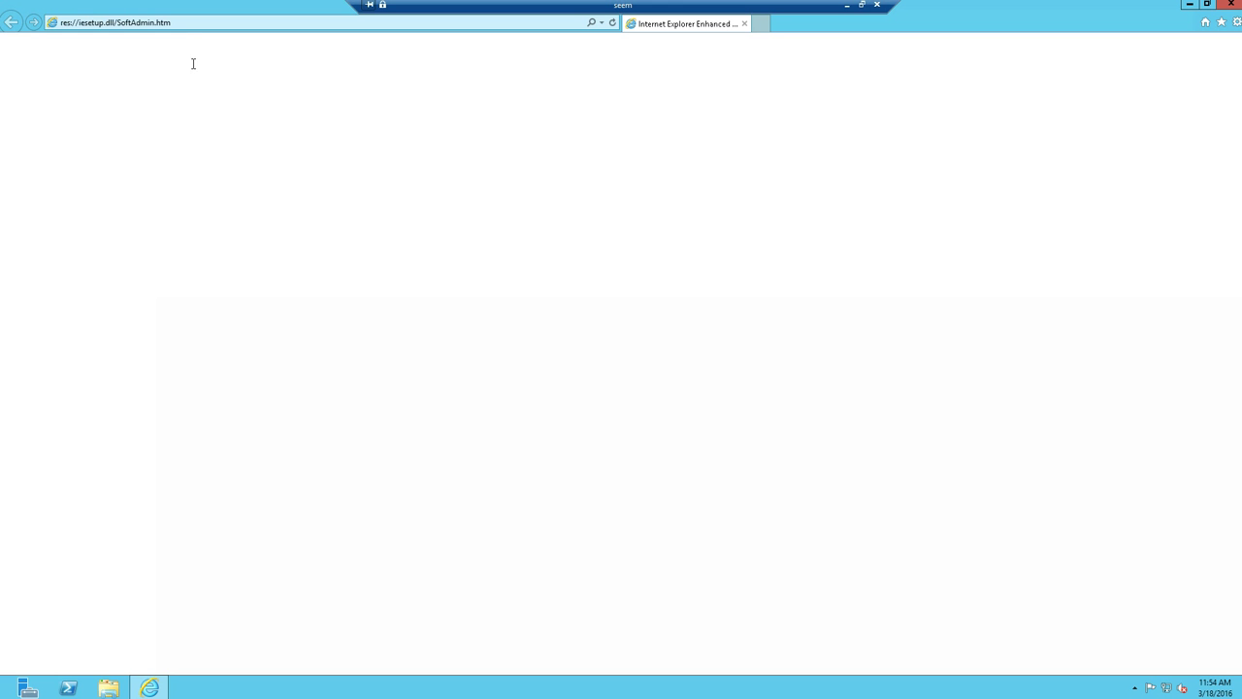
pyautogui.click(190, 21)
pyautogui.hotkey('ctrl', 'v')
pyautogui.press('Return')
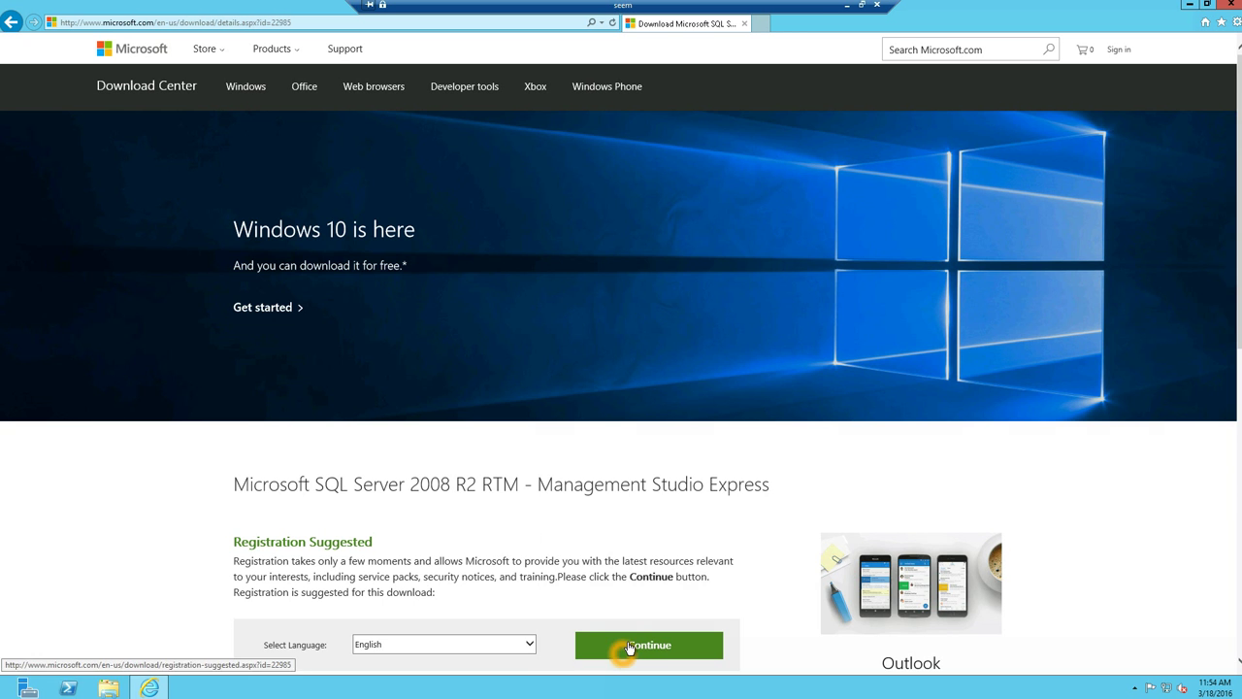
# - Download SQLManagementStudio_x64_ENU.exe without registering
pyautogui.click(630, 647)
pyautogui.click(251, 344)
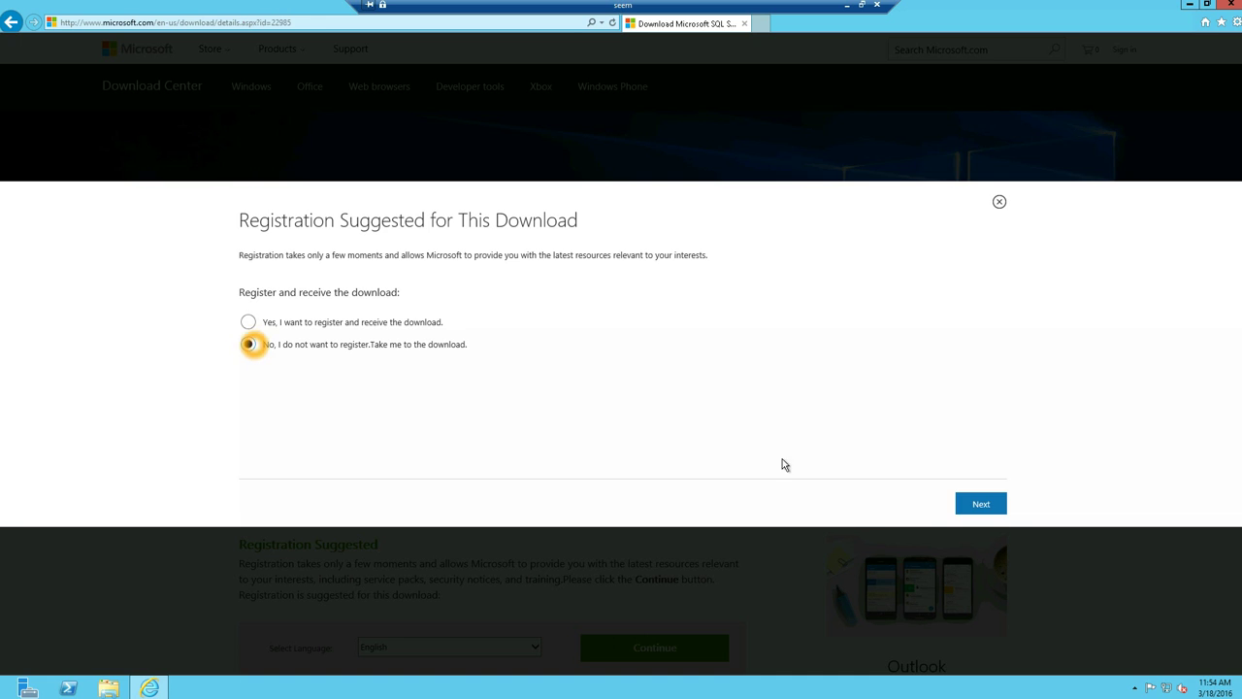
pyautogui.click(980, 504)
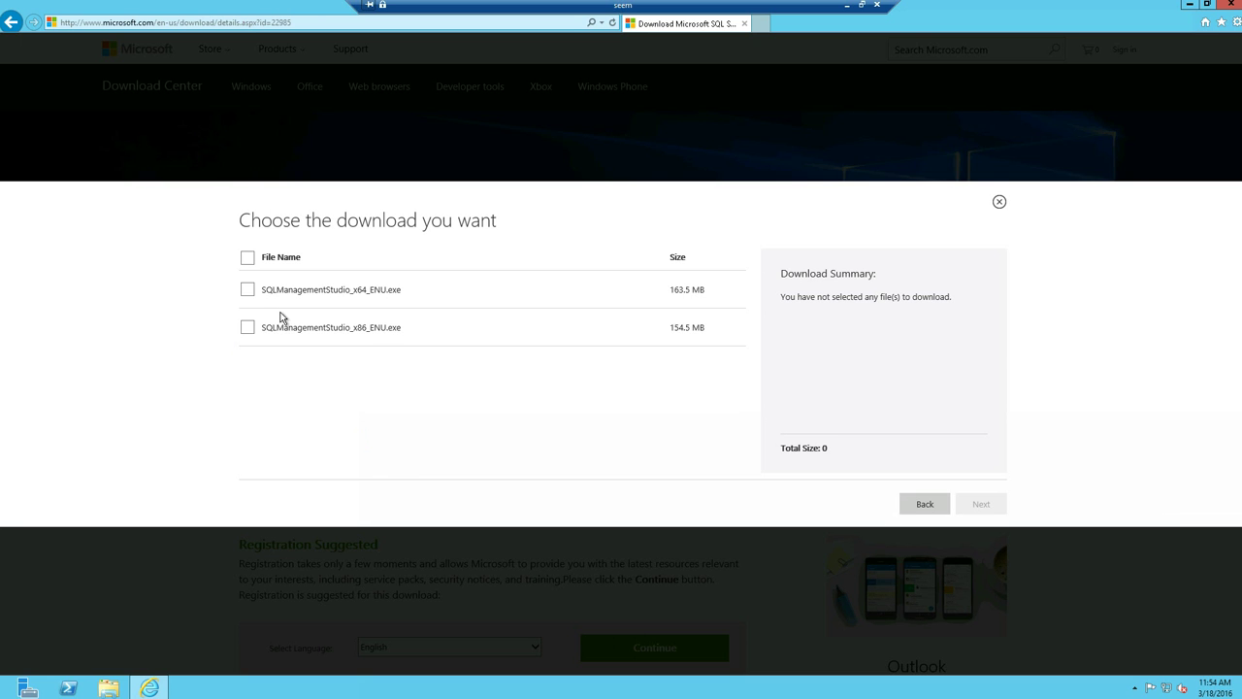
pyautogui.click(249, 295)
pyautogui.click(972, 505)
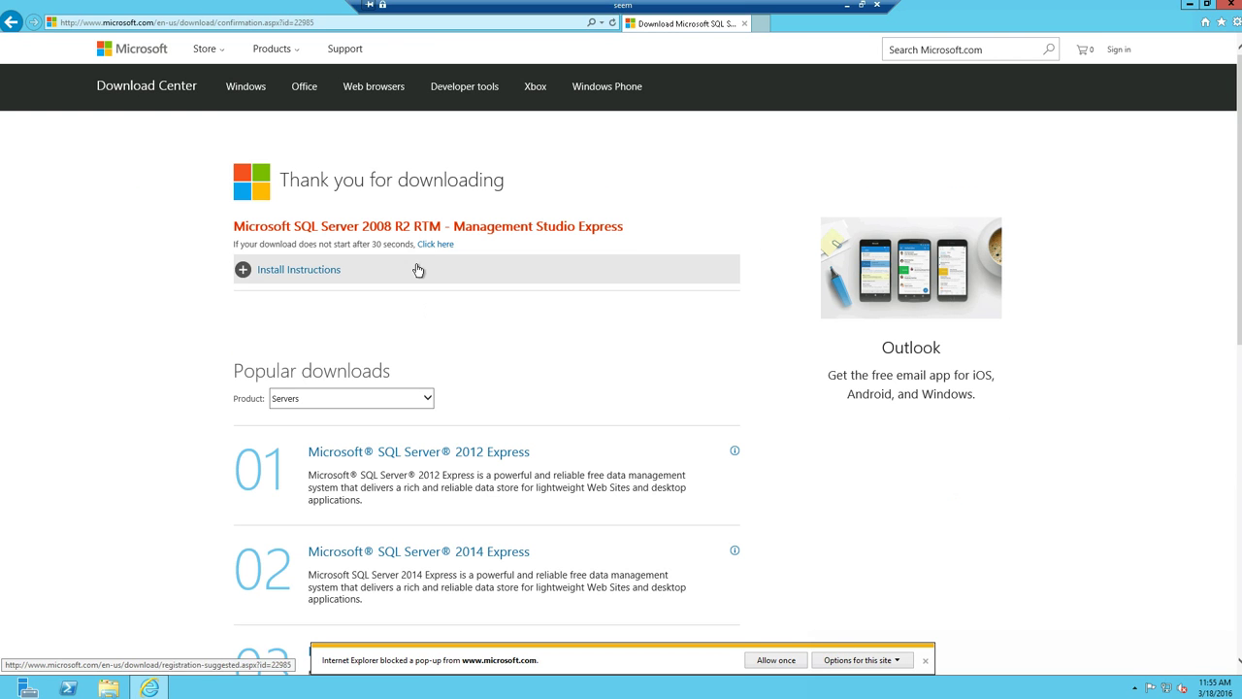
# - Retry the SQLManagementStudio_x64_ENU.exe download and choose Run
pyautogui.click(434, 250)
pyautogui.click(958, 415)
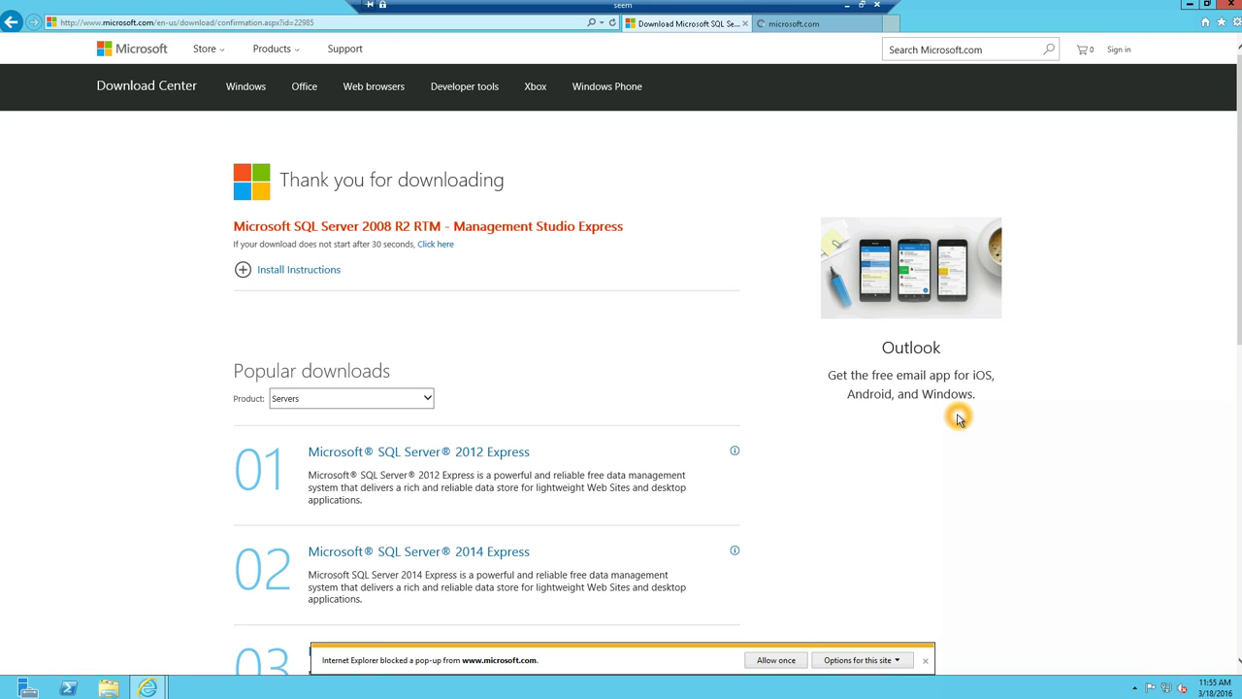
pyautogui.click(435, 243)
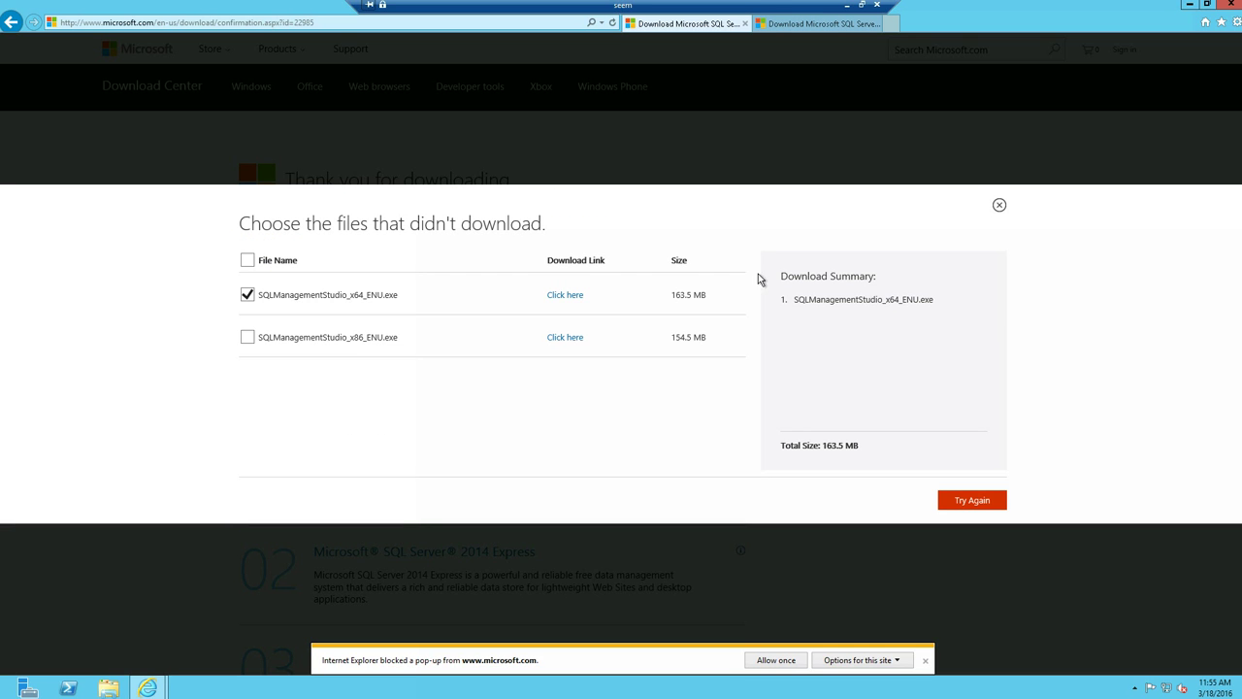
pyautogui.click(956, 501)
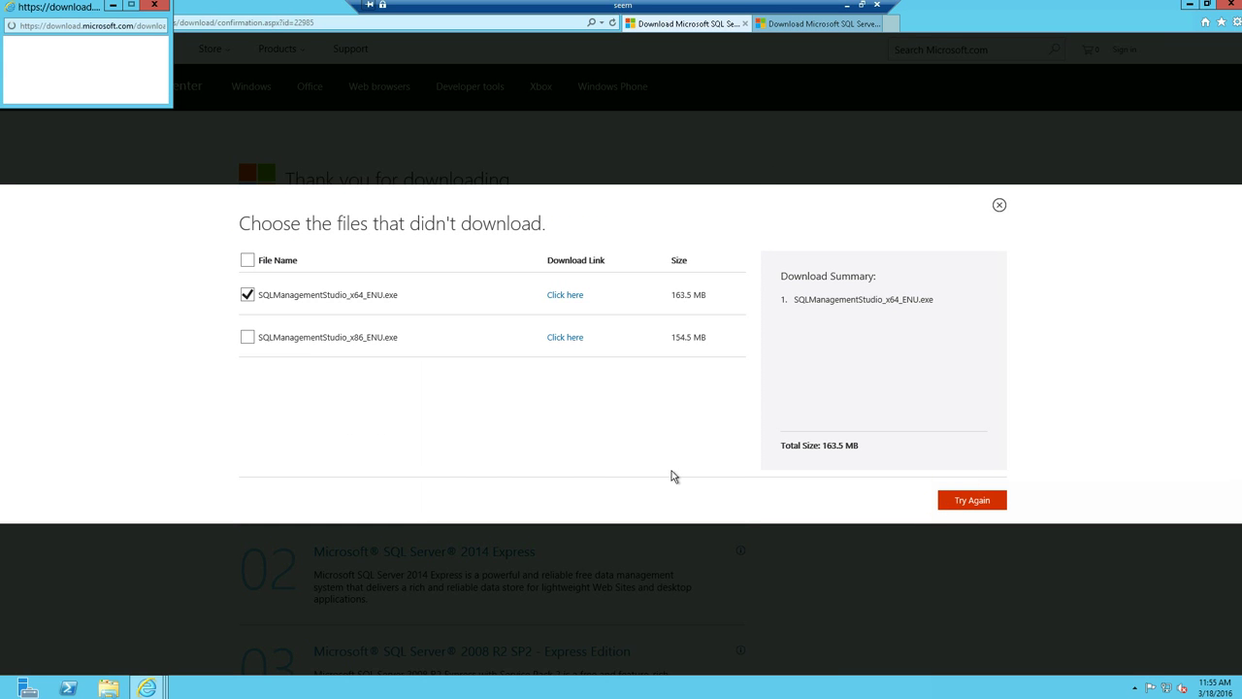
pyautogui.click(801, 660)
pyautogui.click(802, 531)
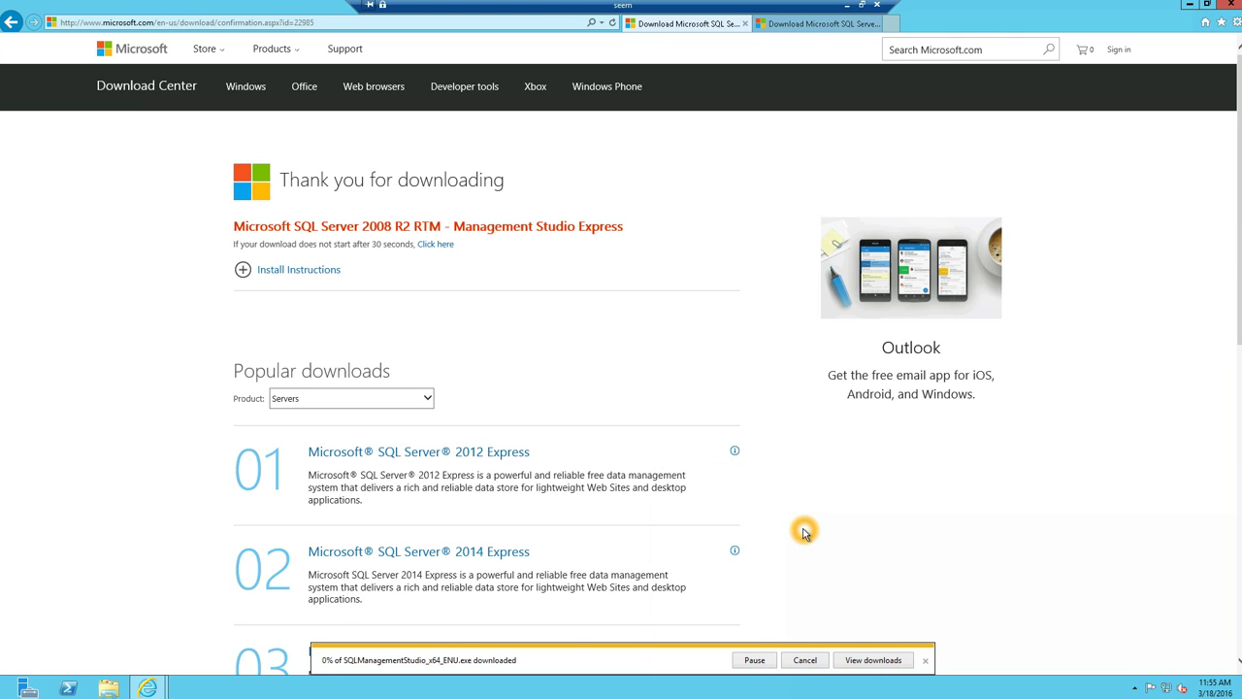
# - Watch the download in View Downloads, close the extra tab, and close the list when done
pyautogui.click(862, 662)
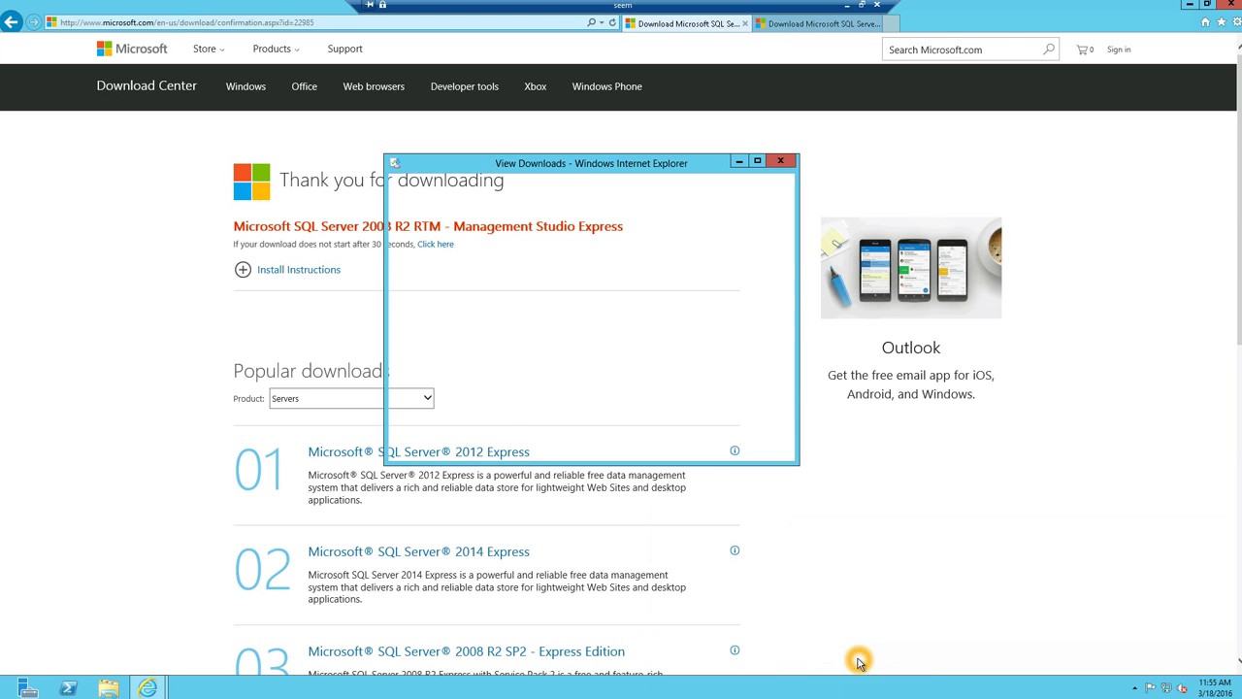
pyautogui.click(684, 244)
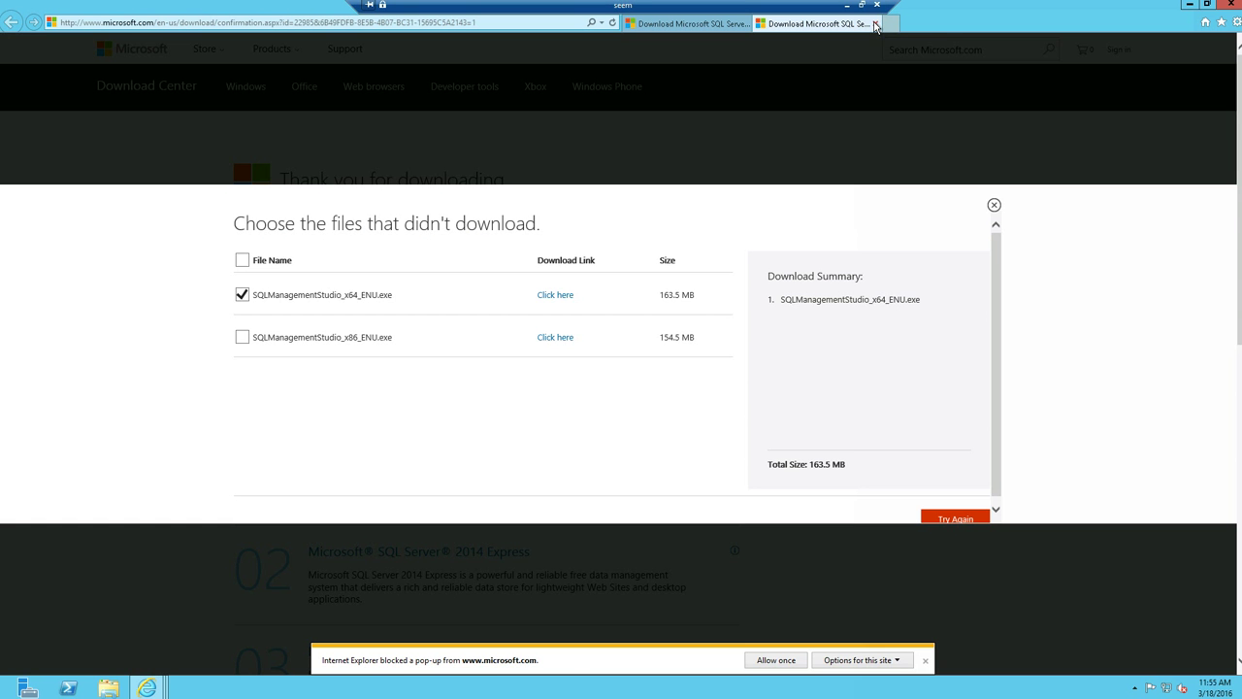
pyautogui.click(875, 24)
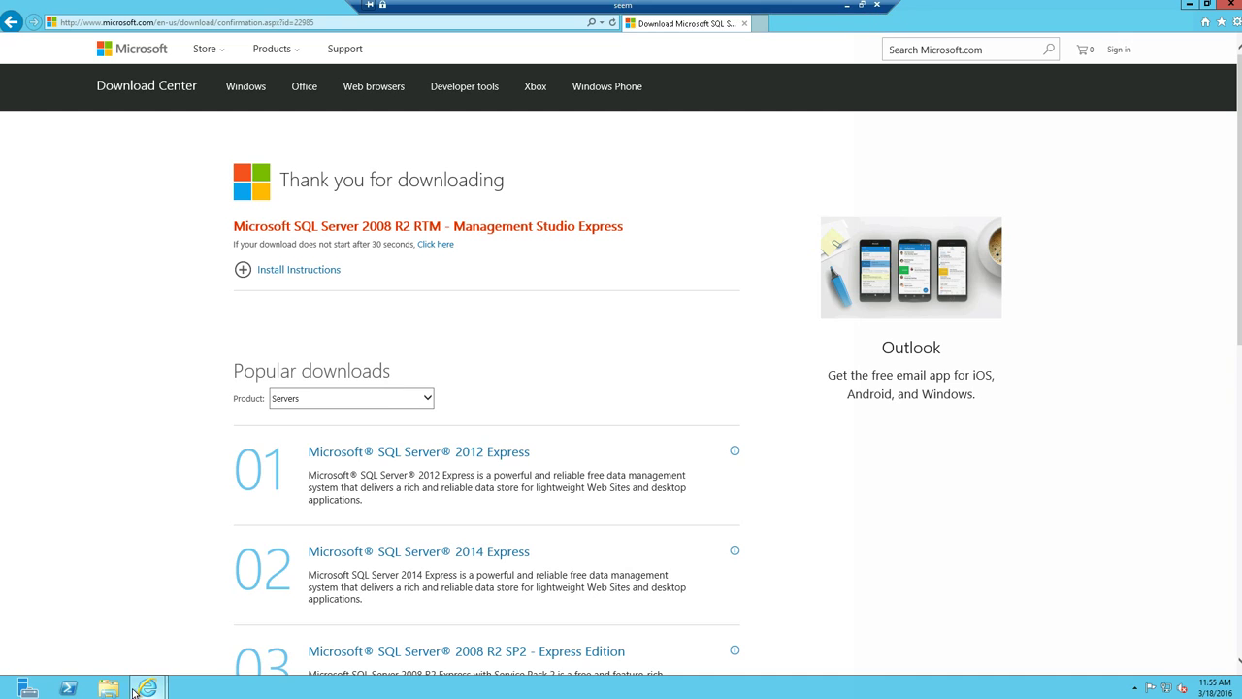
pyautogui.click(136, 689)
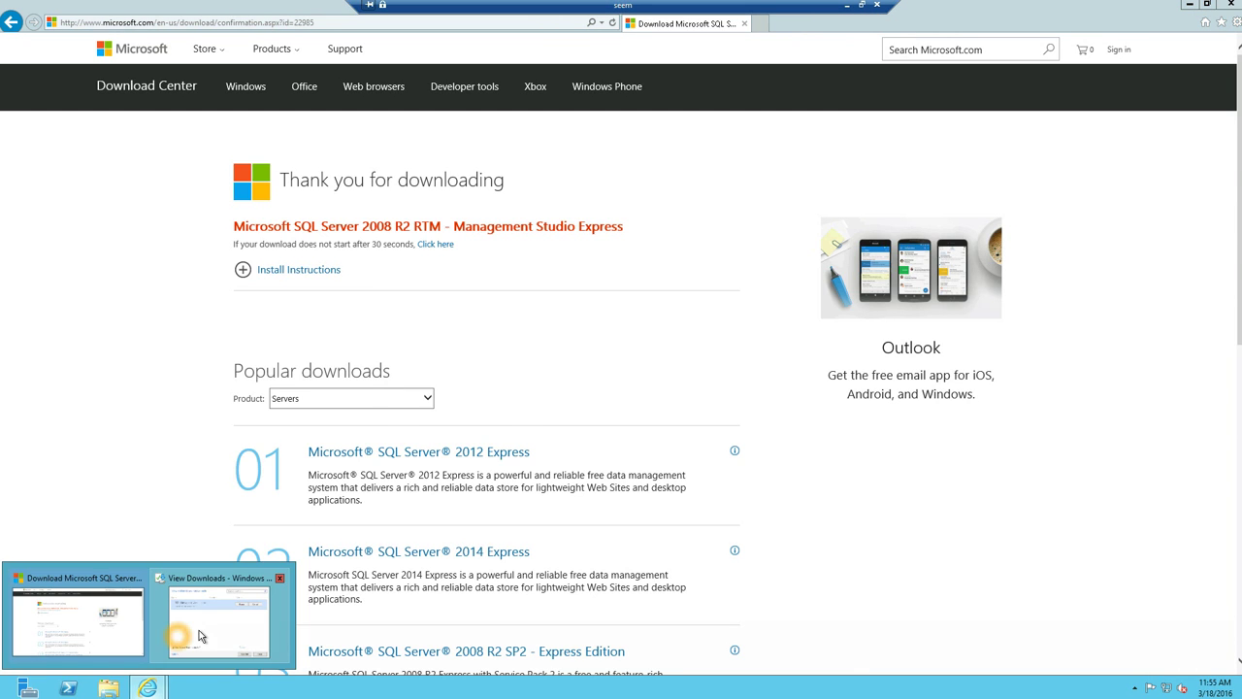
pyautogui.click(199, 630)
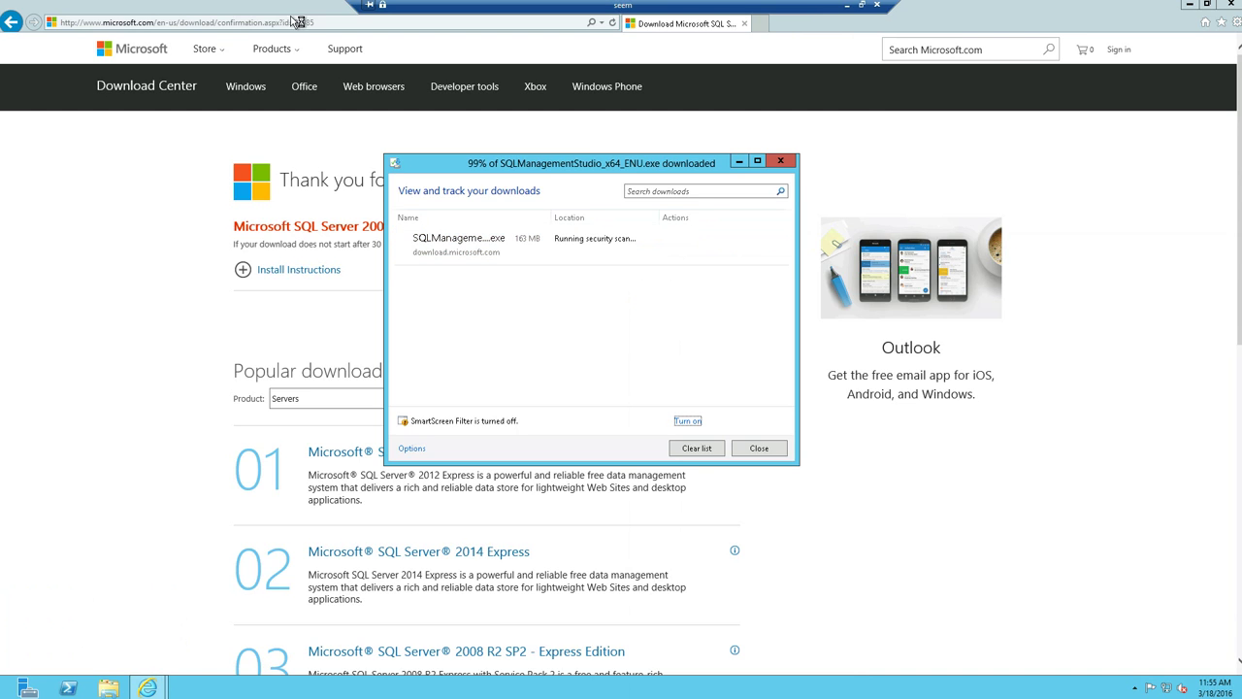
pyautogui.click(781, 161)
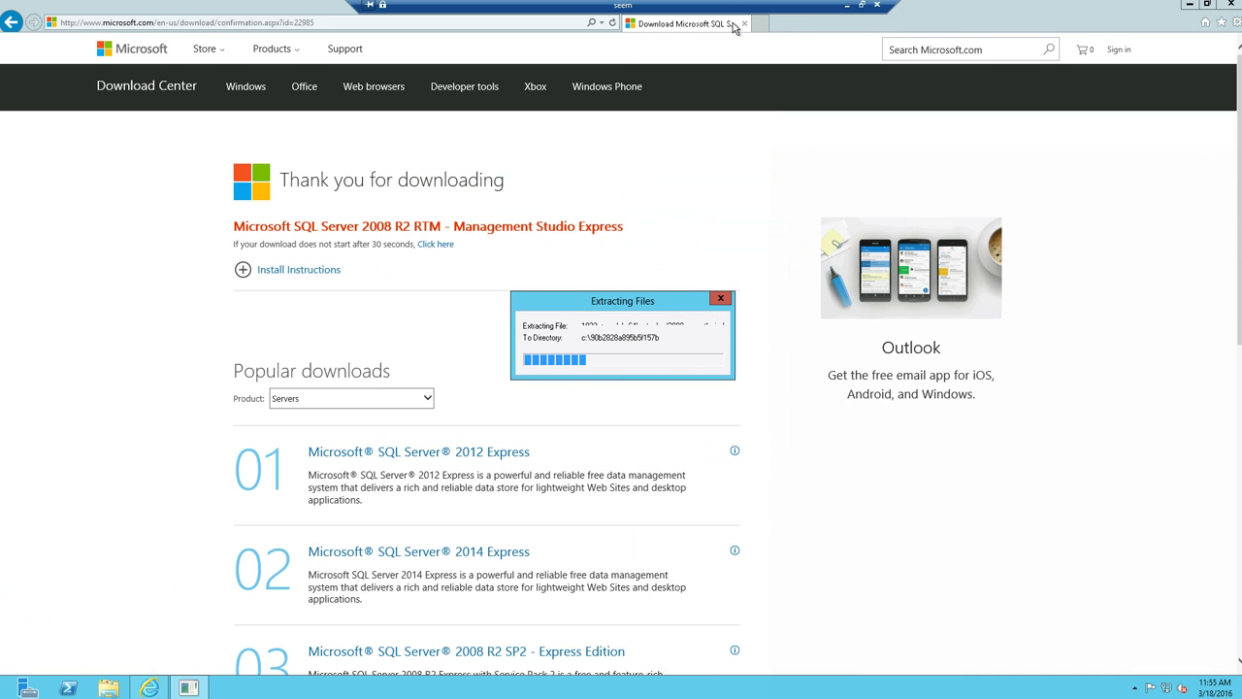
# - Close Internet Explorer and wait for the Management Studio Express files to finish extracting
pyautogui.click(745, 23)
pyautogui.click(364, 9)
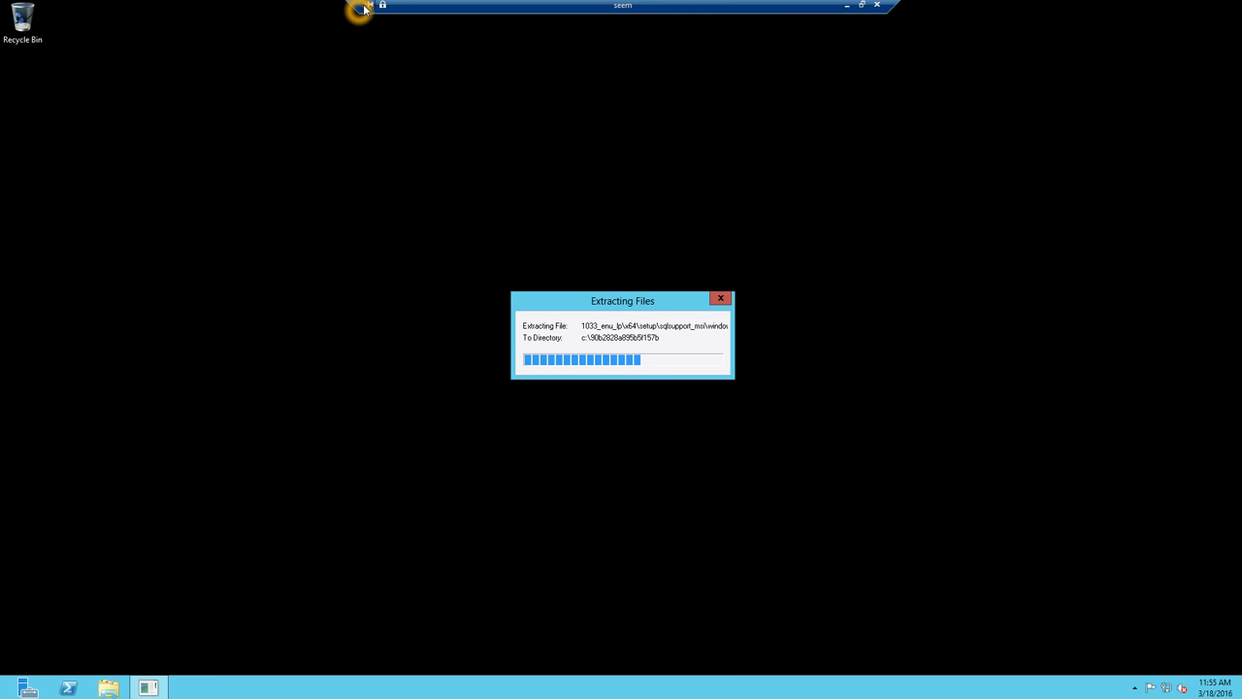
pyautogui.click(219, 265)
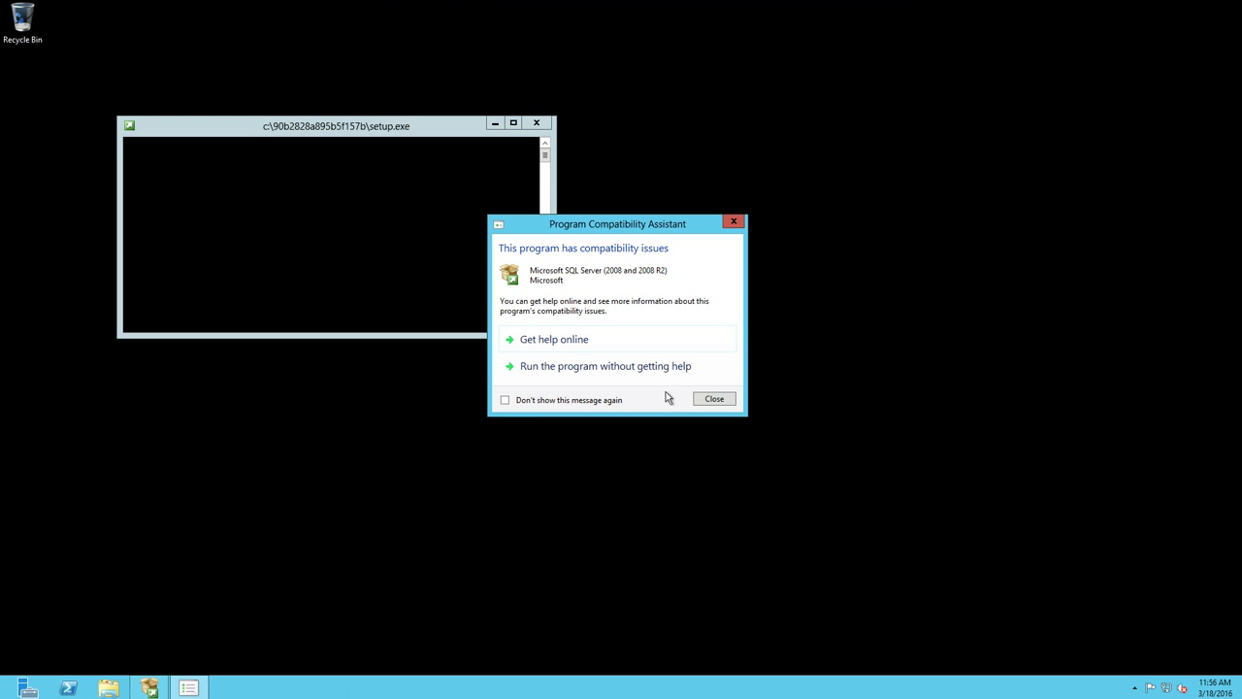
# - Suppress the compatibility warning and run the SQL setup without getting help
pyautogui.click(589, 399)
pyautogui.click(559, 367)
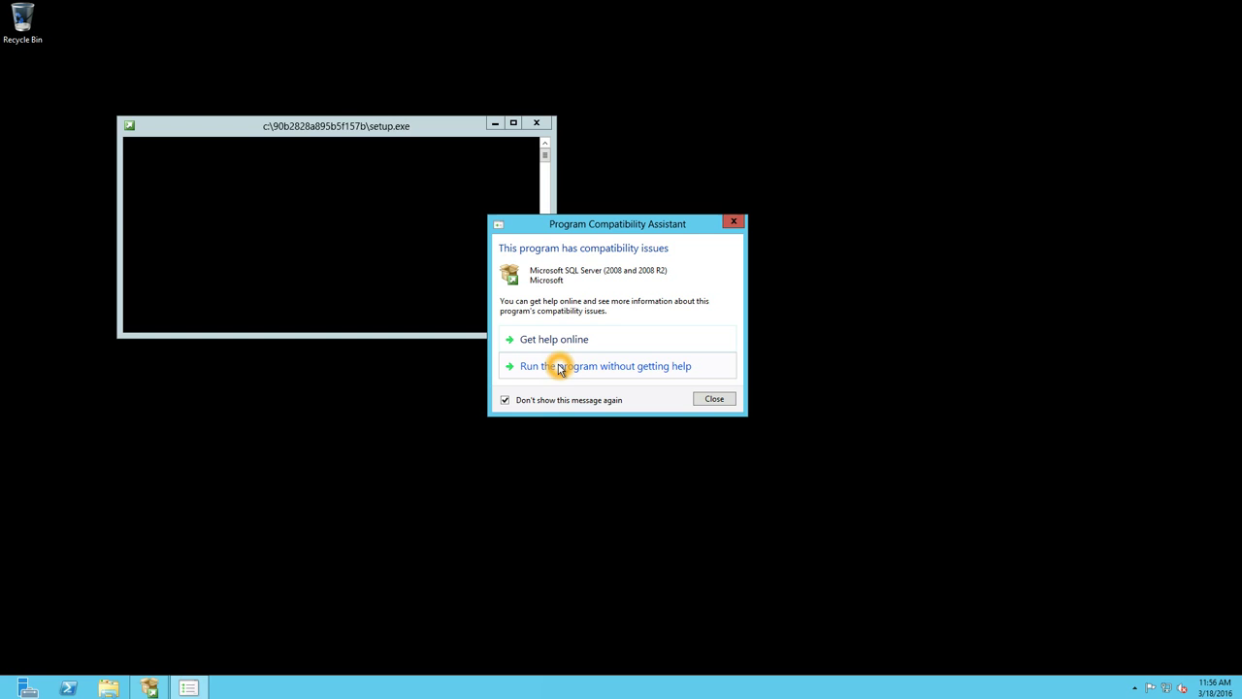
pyautogui.click(560, 367)
pyautogui.click(615, 403)
pyautogui.click(576, 372)
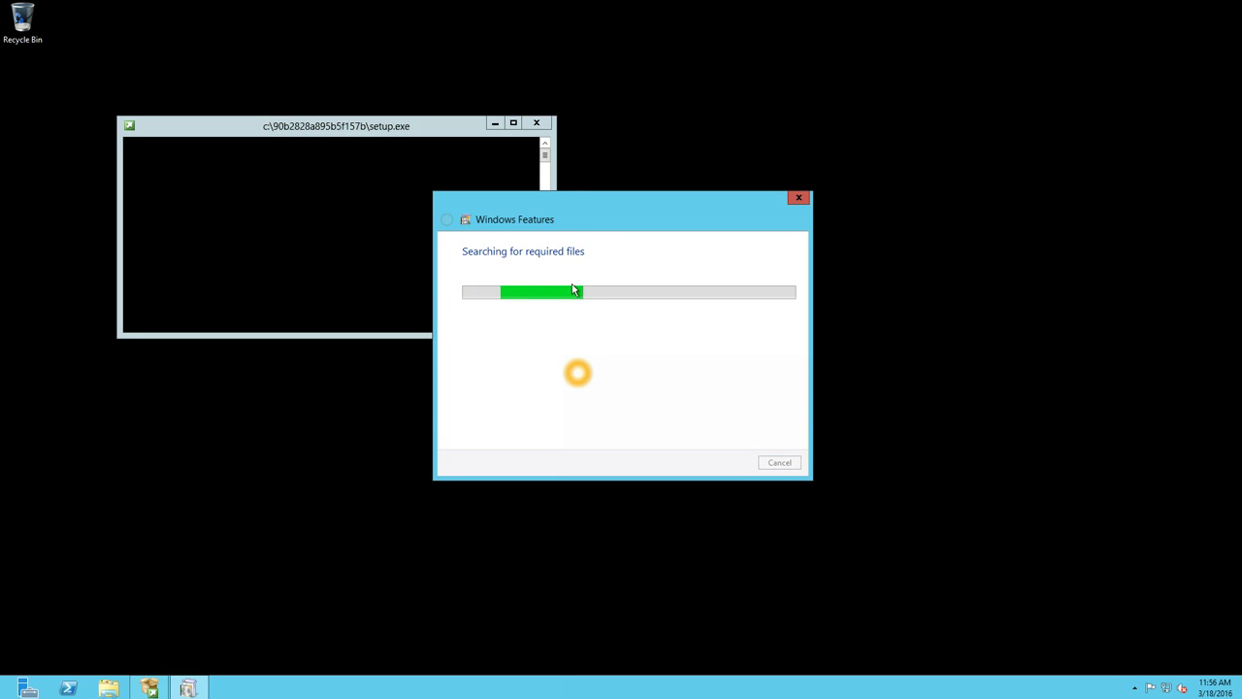
# - Close the Windows Features error about the failed .NET Framework 3.5 install
pyautogui.moveTo(569, 205); pyautogui.dragTo(727, 184)
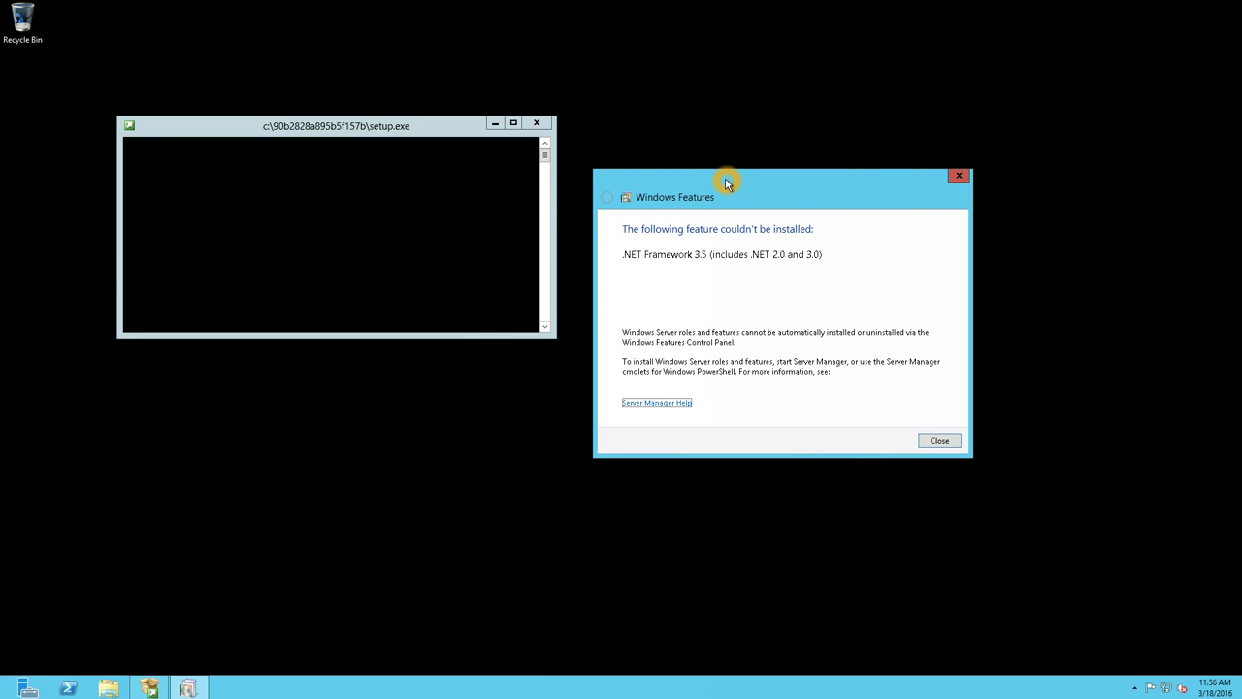
pyautogui.click(753, 351)
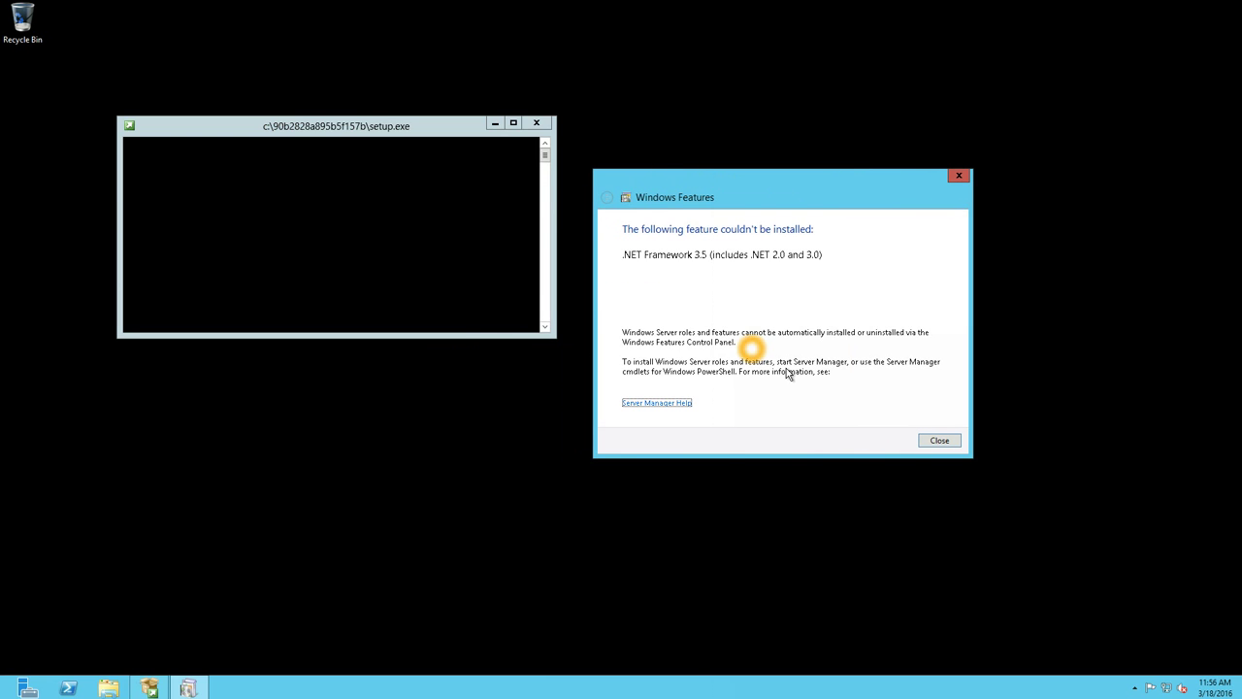
pyautogui.click(932, 442)
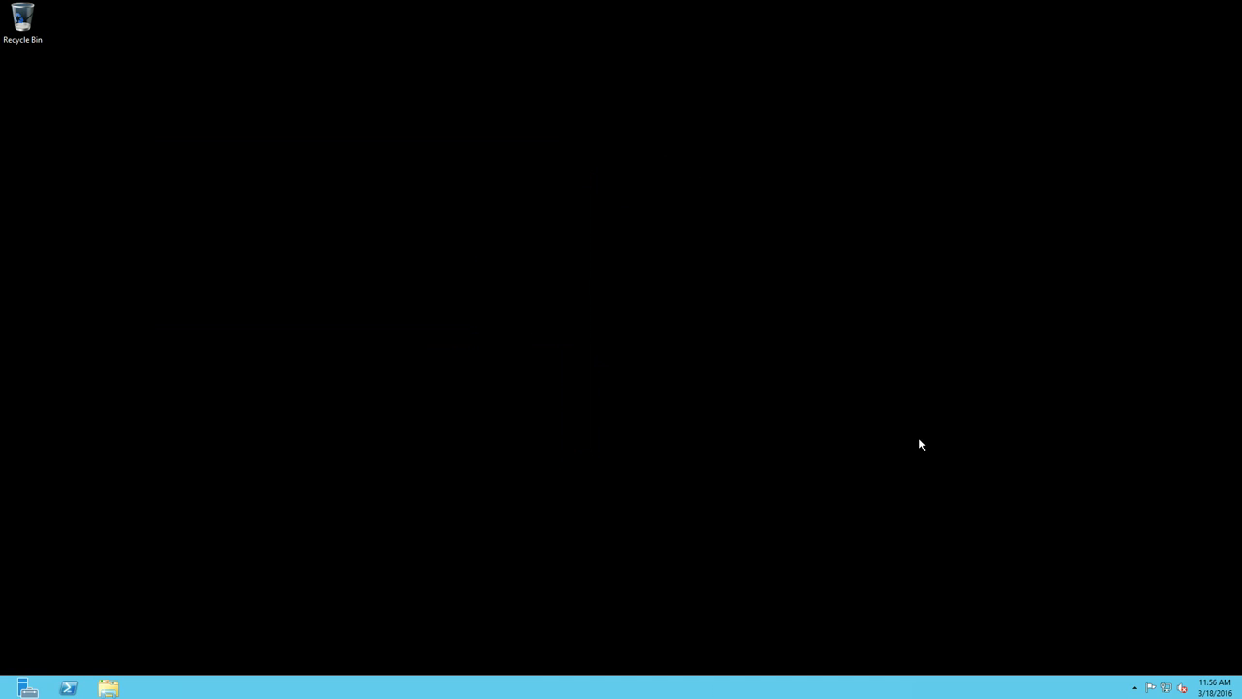
# - Start a role-based Add Roles and Features install targeting the local server SEEM
pyautogui.click(20, 691)
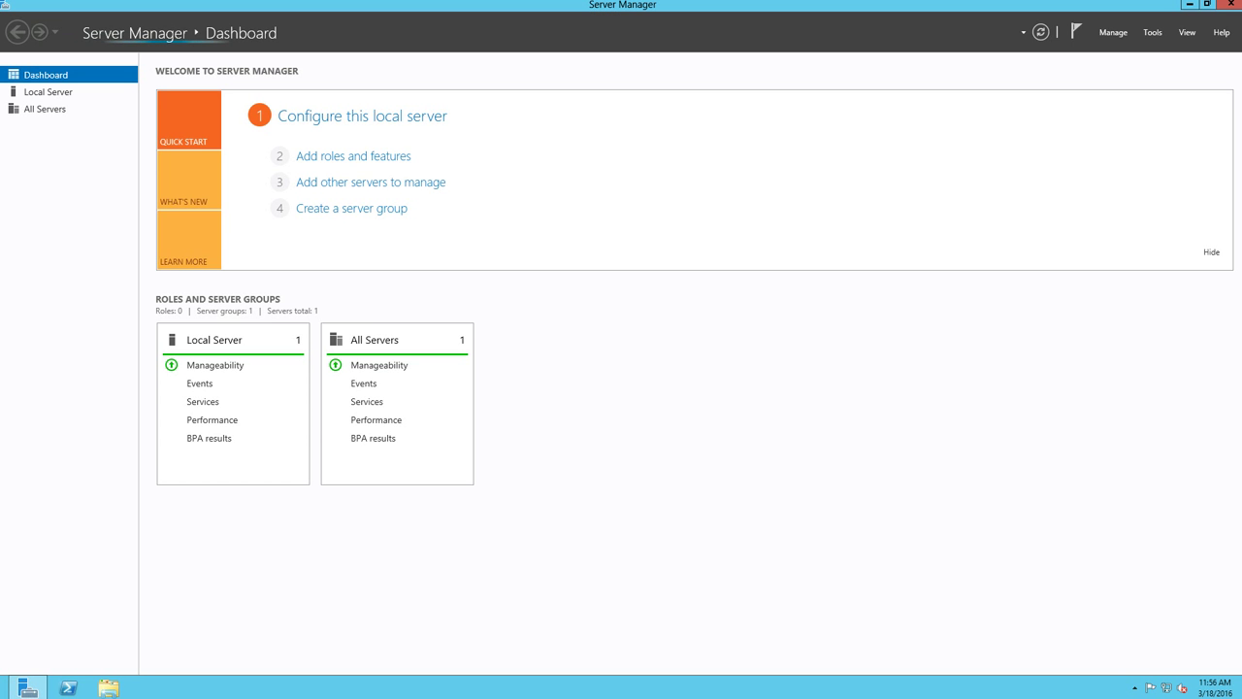
pyautogui.click(47, 92)
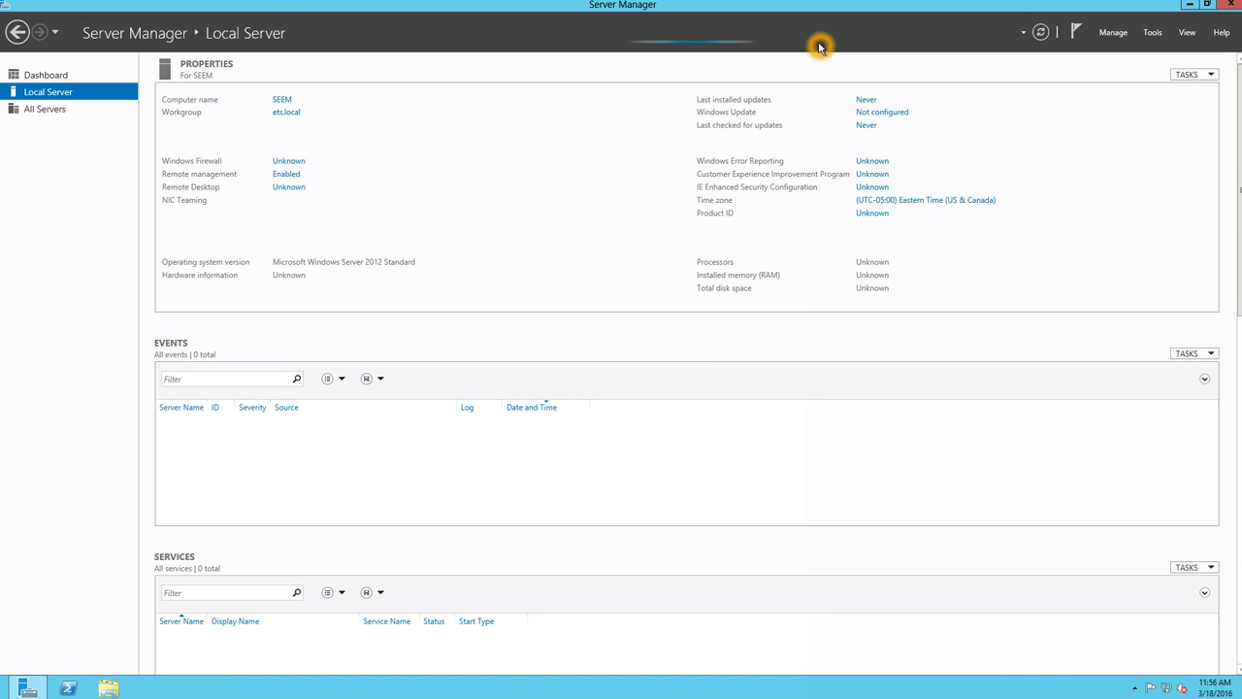
pyautogui.click(1113, 32)
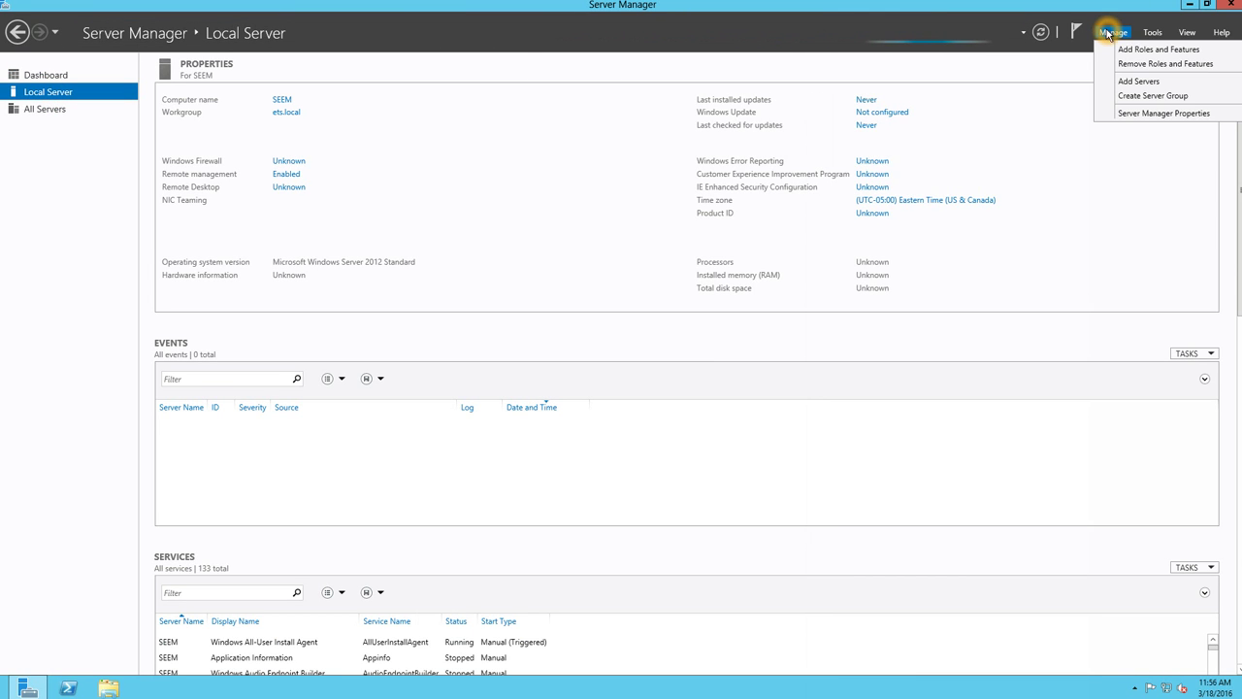
pyautogui.click(1127, 49)
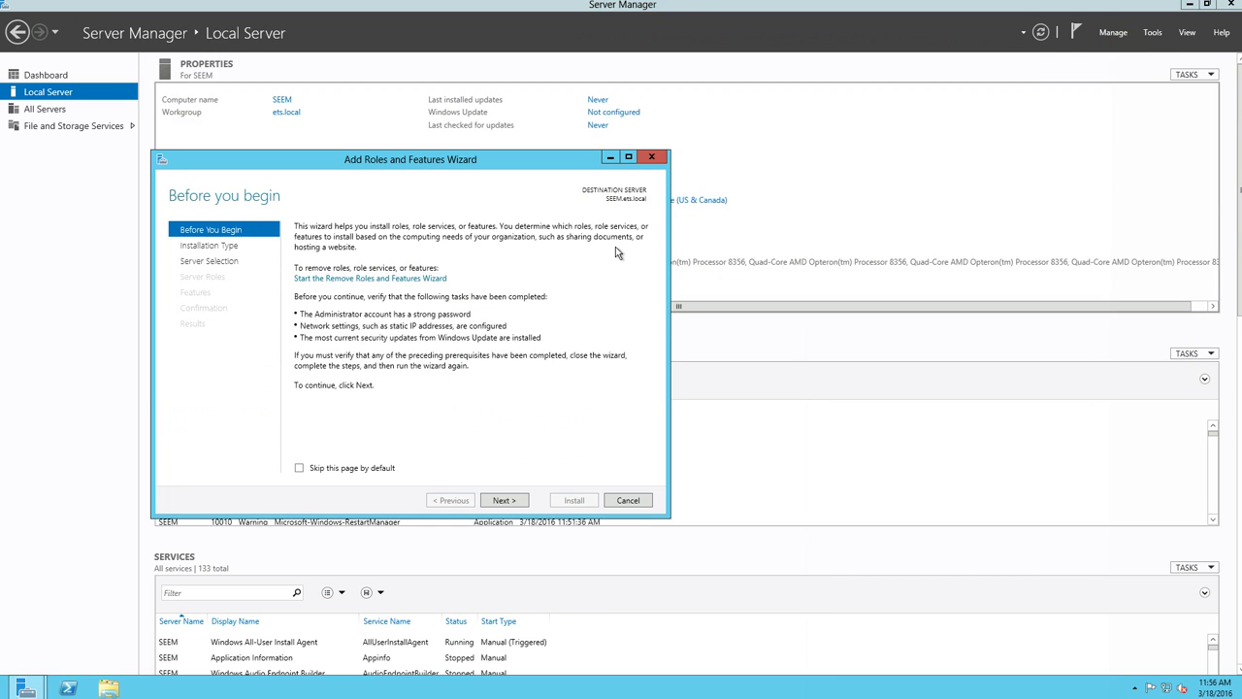
pyautogui.click(502, 500)
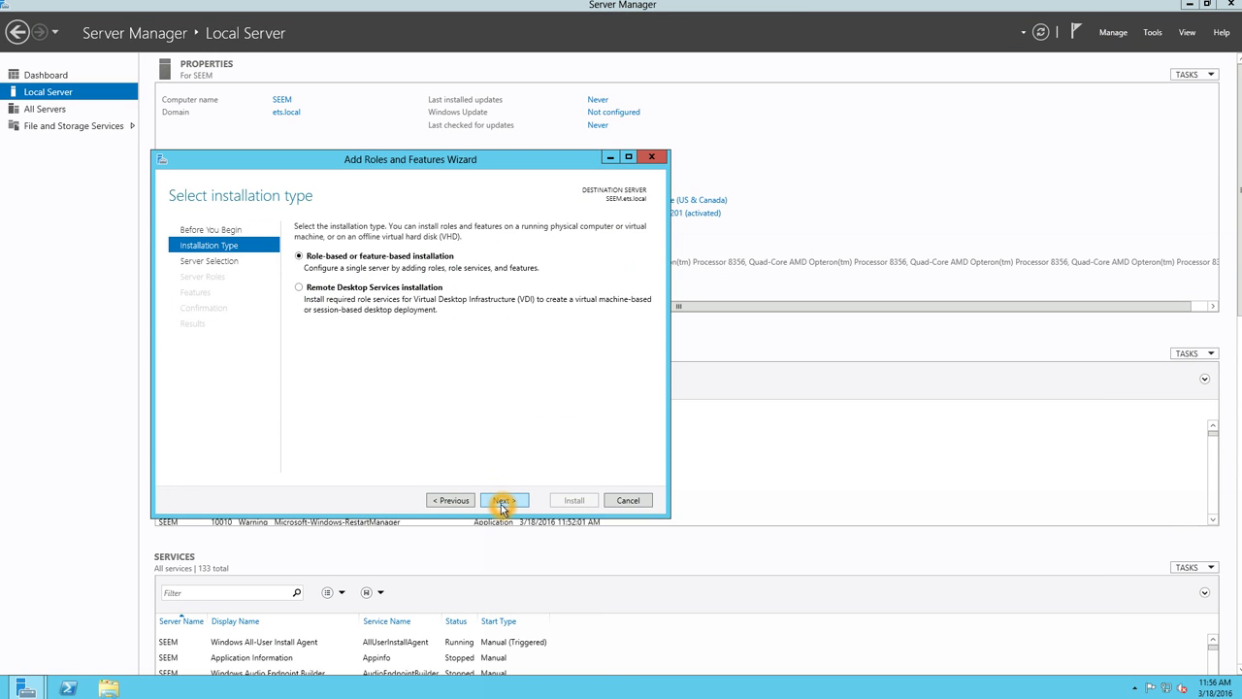
pyautogui.click(502, 501)
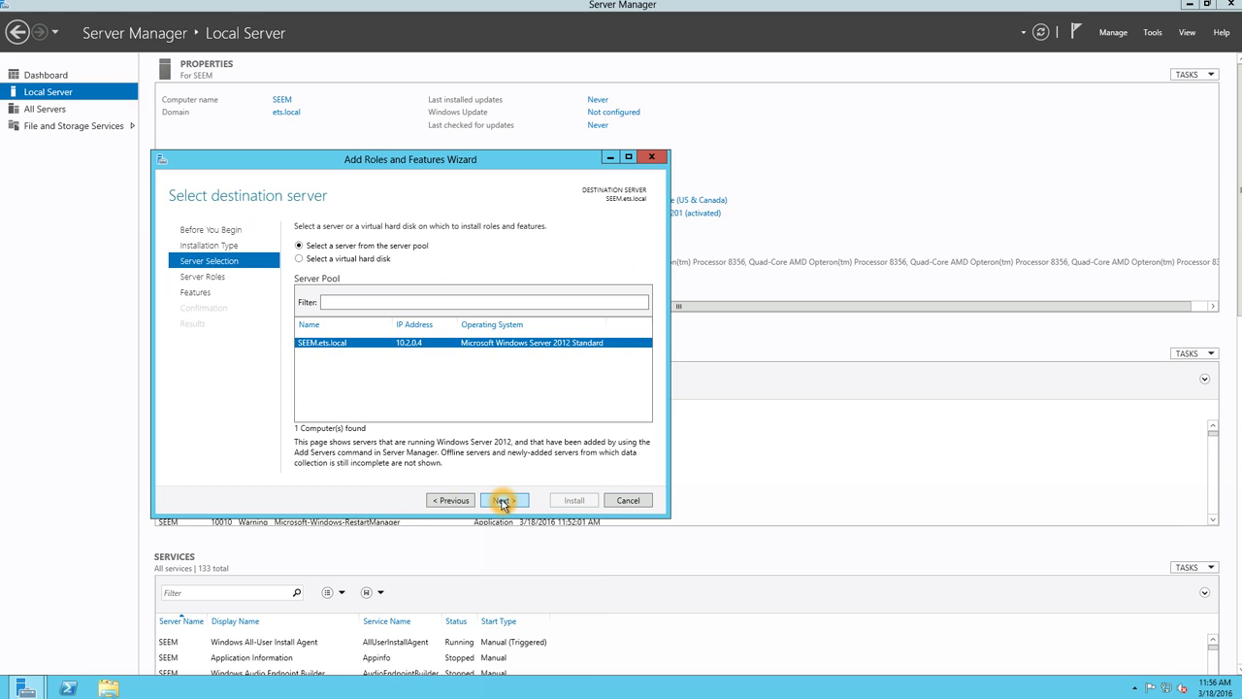
pyautogui.click(502, 501)
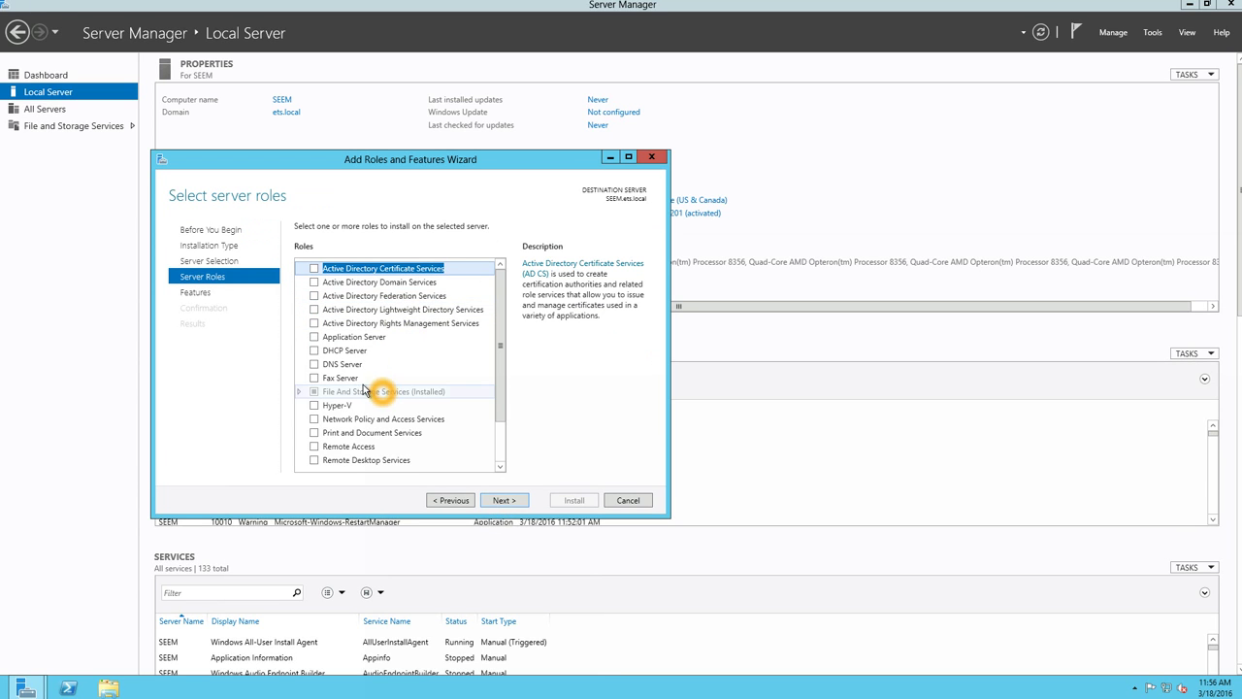
# - Select the Web Server (IIS) role and accept its required management tools
pyautogui.scroll(-2, 379, 393)
pyautogui.click(314, 434)
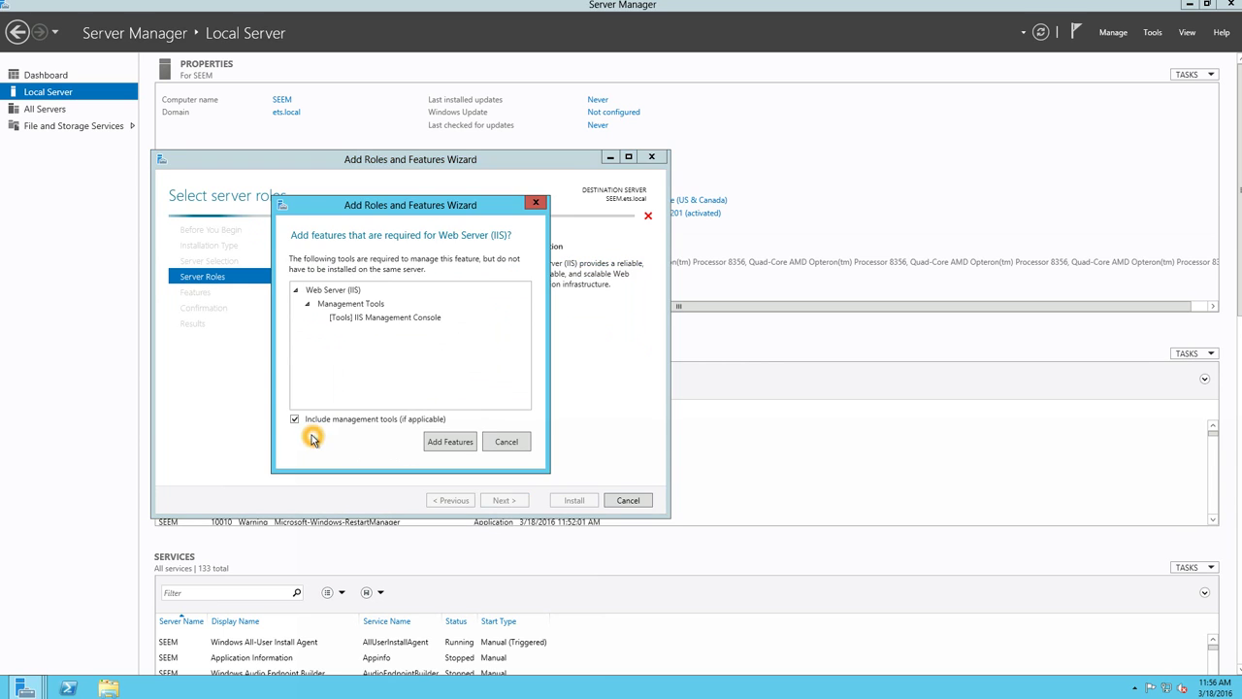
pyautogui.click(445, 441)
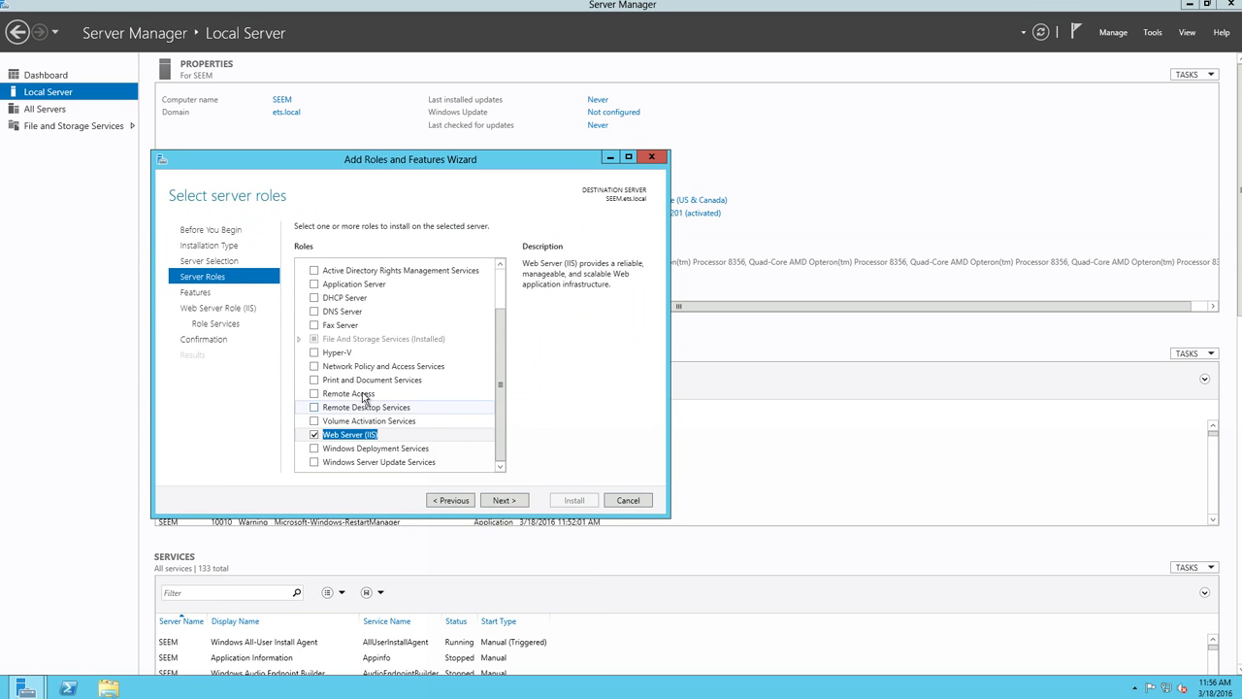
pyautogui.scroll(2, 348, 386)
pyautogui.scroll(1, 346, 386)
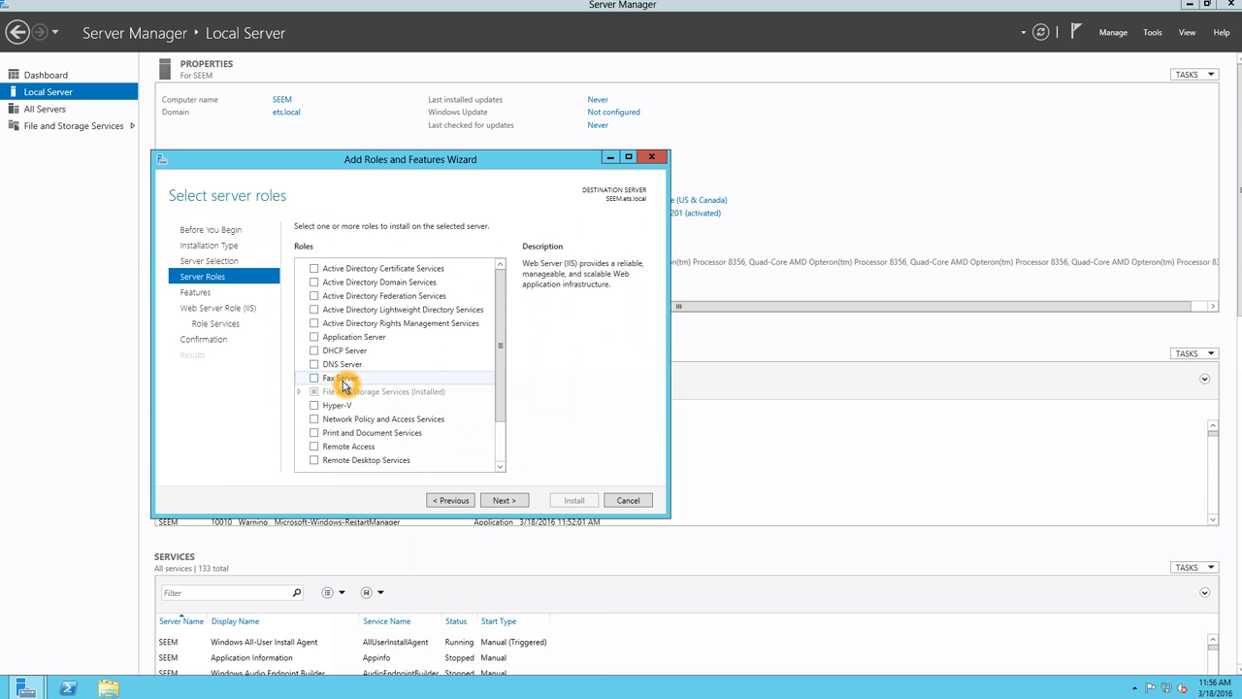
# - Tick .NET Framework 3.5 Features and ASP.NET 4.5, then move on to Web Server role services
pyautogui.click(209, 294)
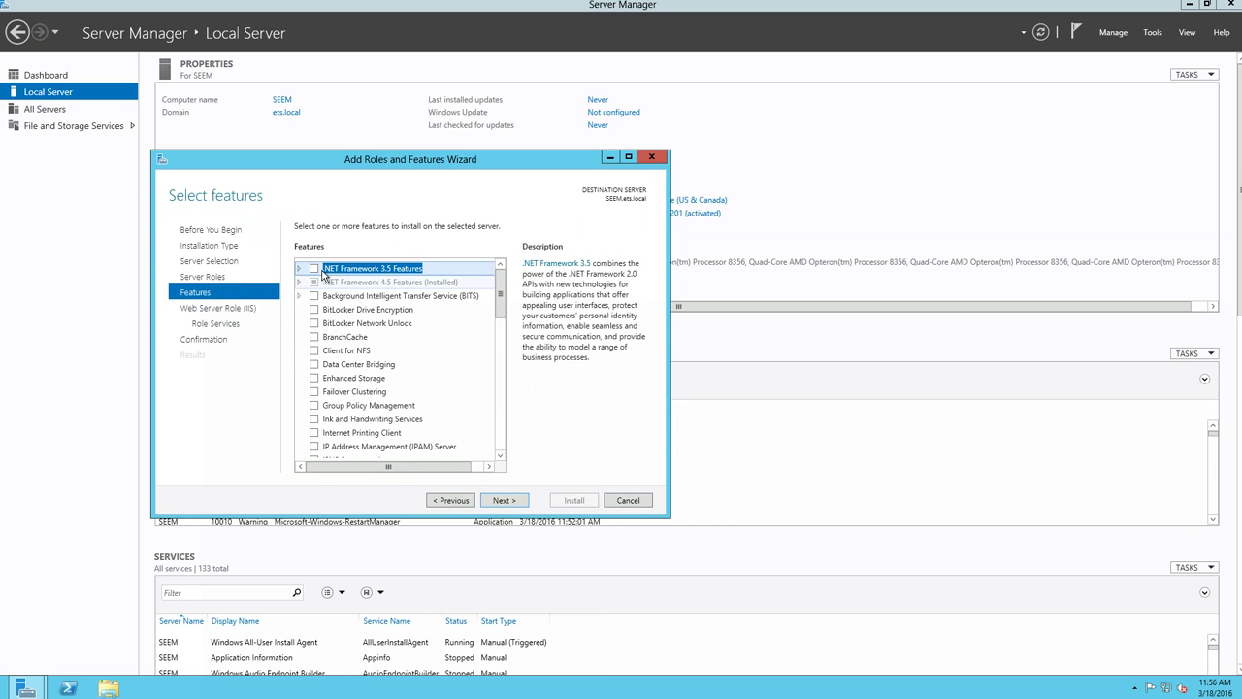
pyautogui.click(314, 269)
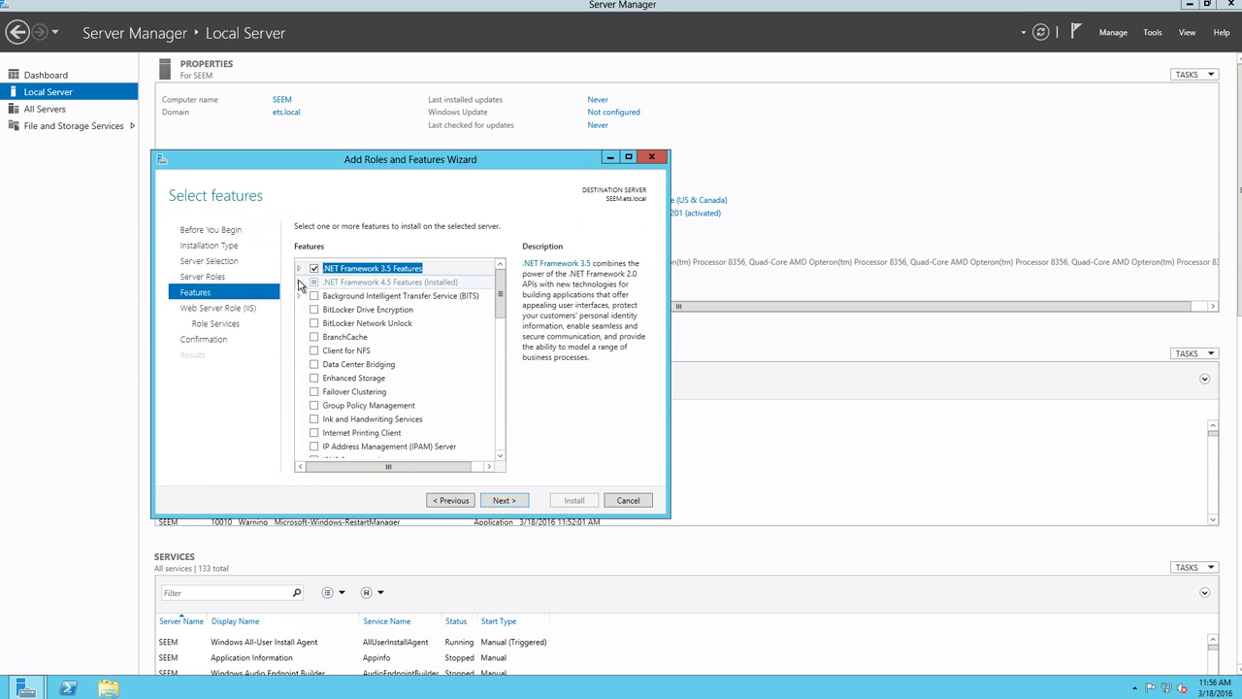
pyautogui.doubleClick(319, 283)
pyautogui.click(326, 308)
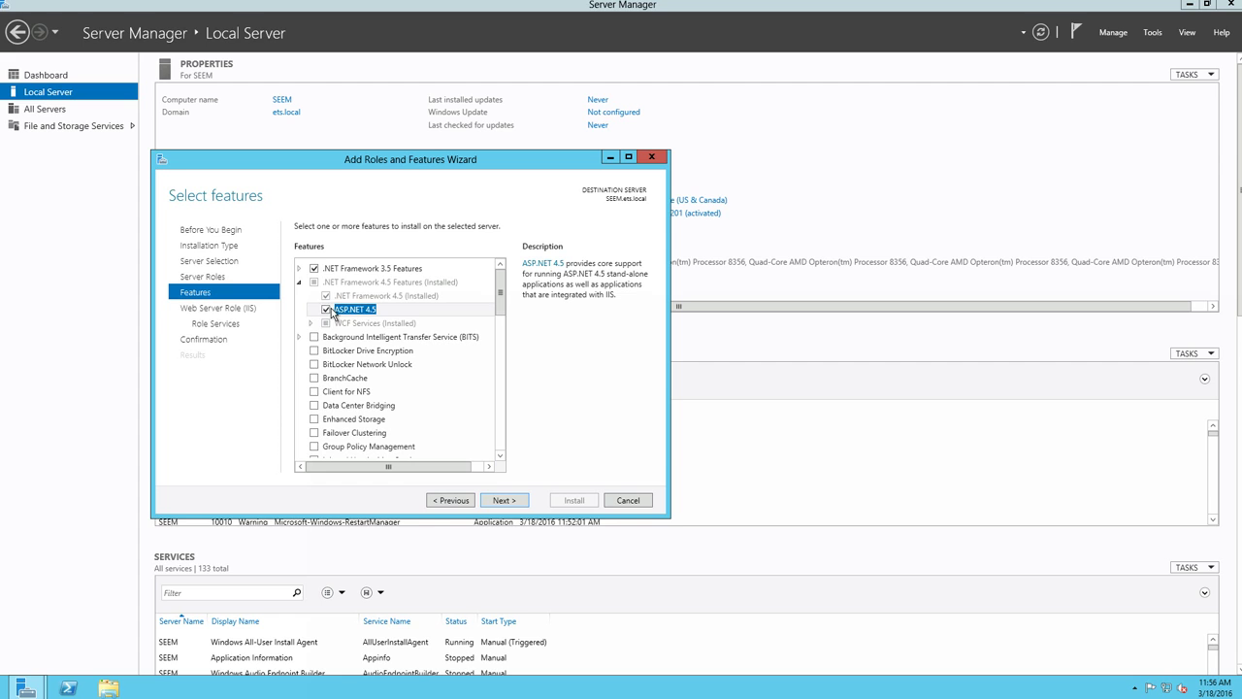
pyautogui.click(310, 323)
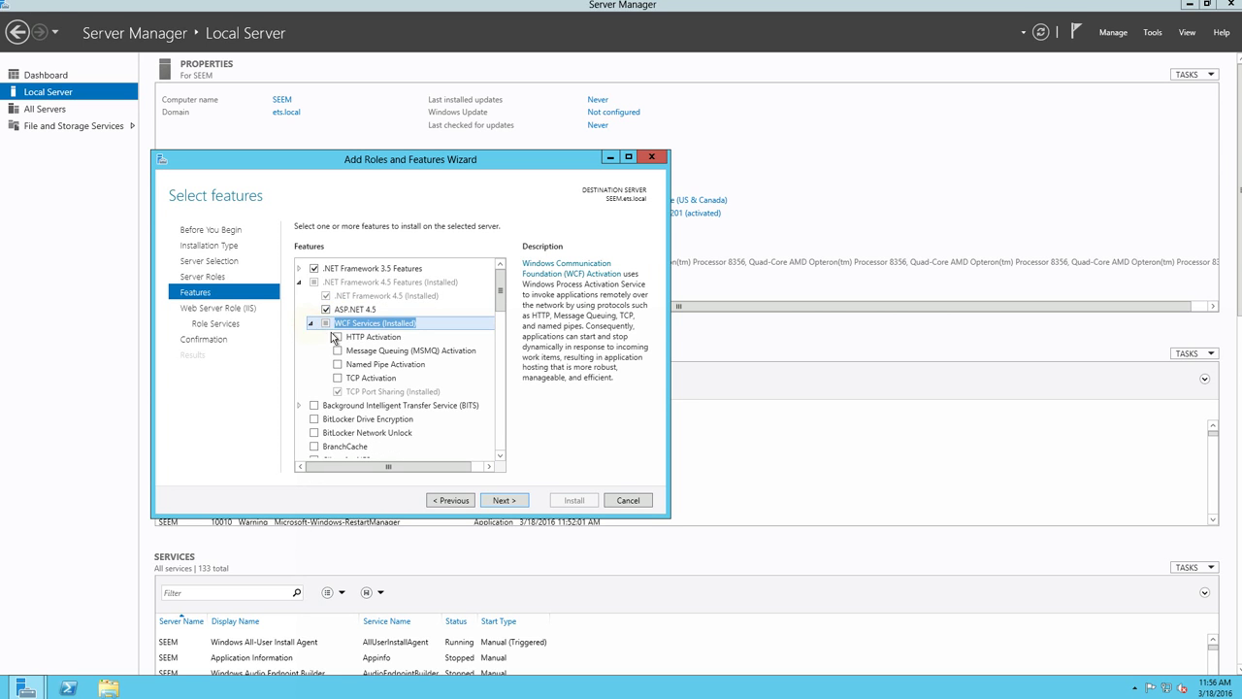
pyautogui.click(311, 282)
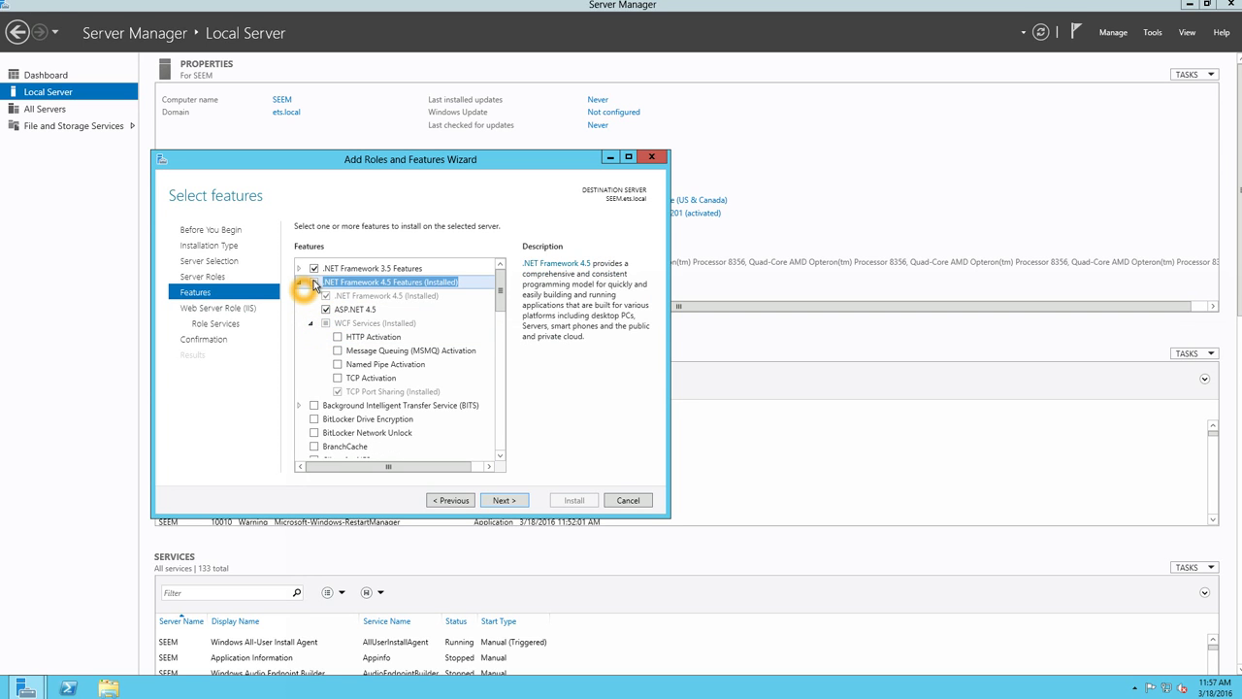
pyautogui.click(215, 309)
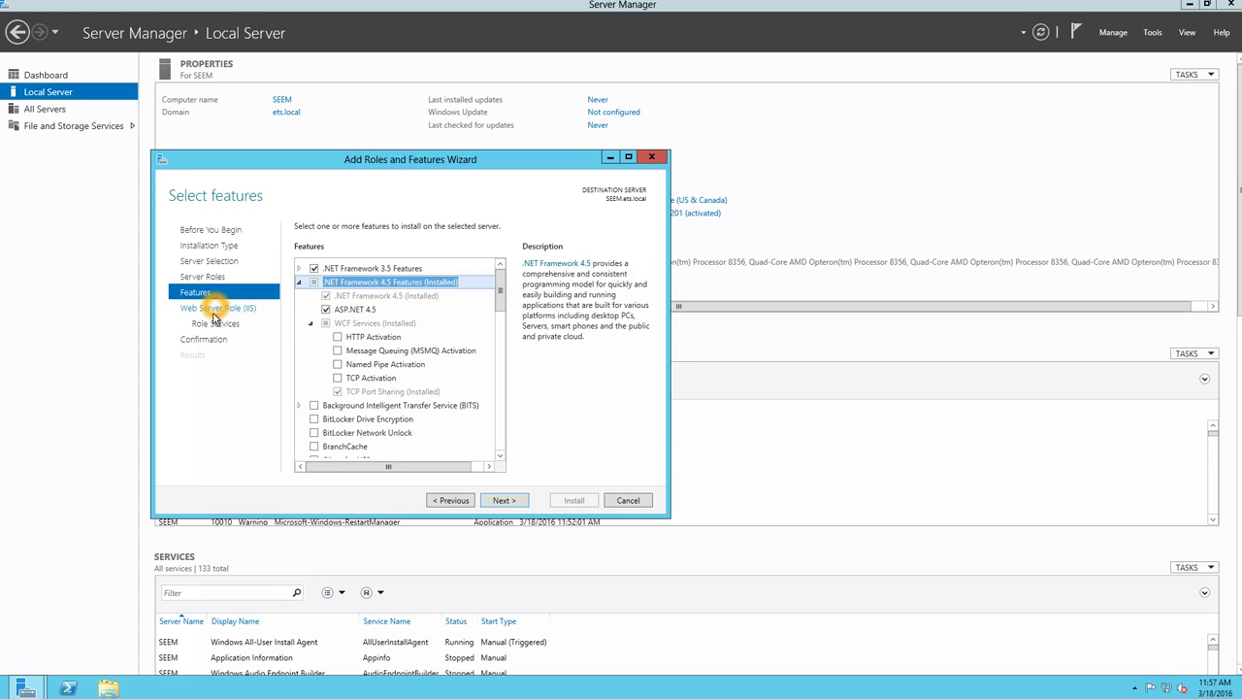
pyautogui.click(216, 323)
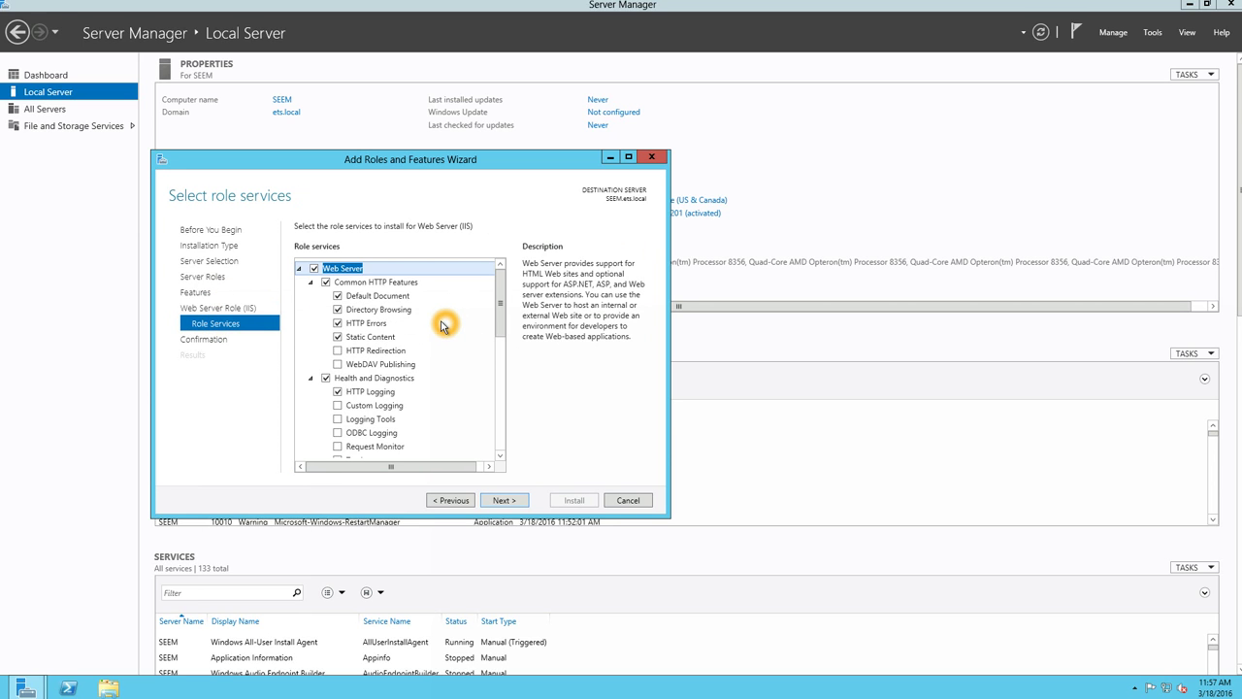
# - Add Basic and Windows Authentication, .NET Extensibility 3.5/4.5, ASP, ASP.NET 4.5 and ASP.NET 3.5 role services
pyautogui.scroll(-4, 417, 332)
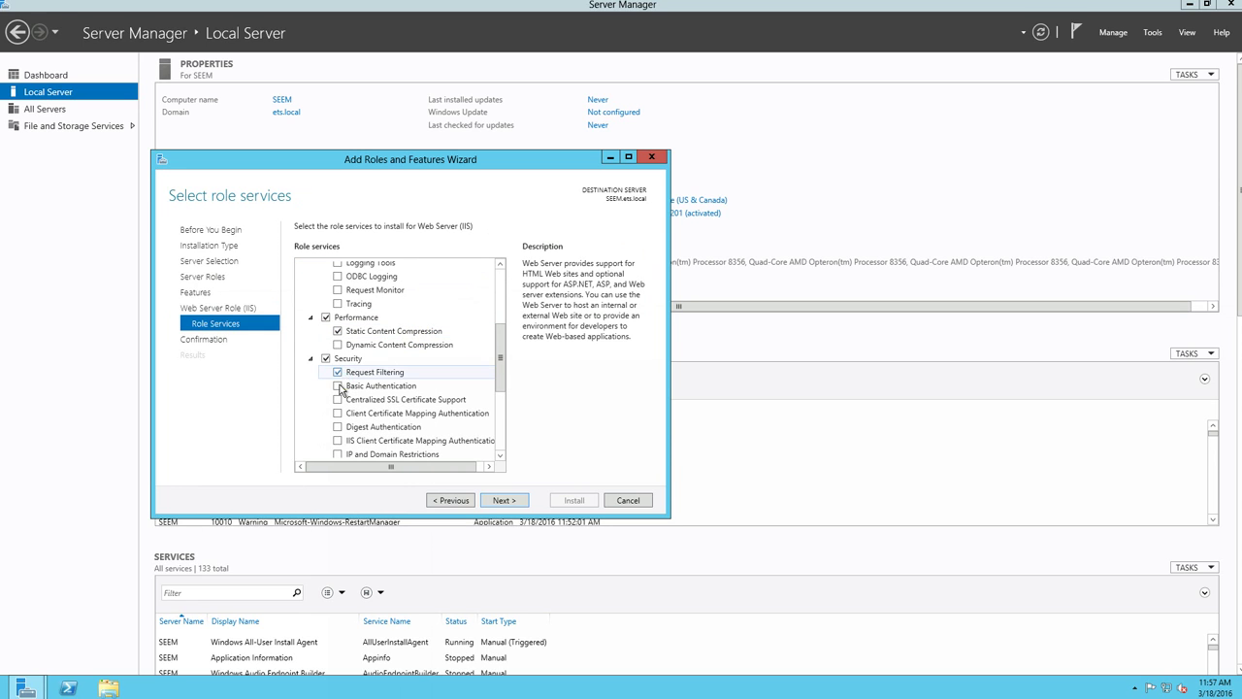
pyautogui.click(337, 386)
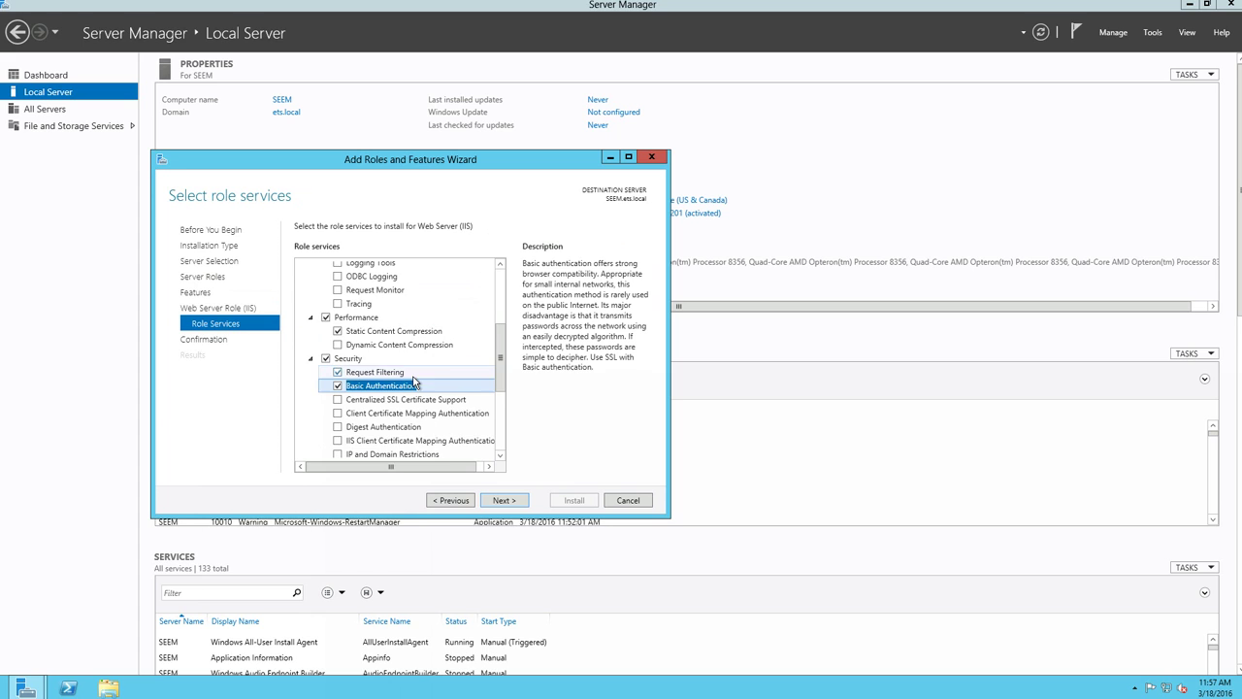
pyautogui.scroll(-2, 442, 378)
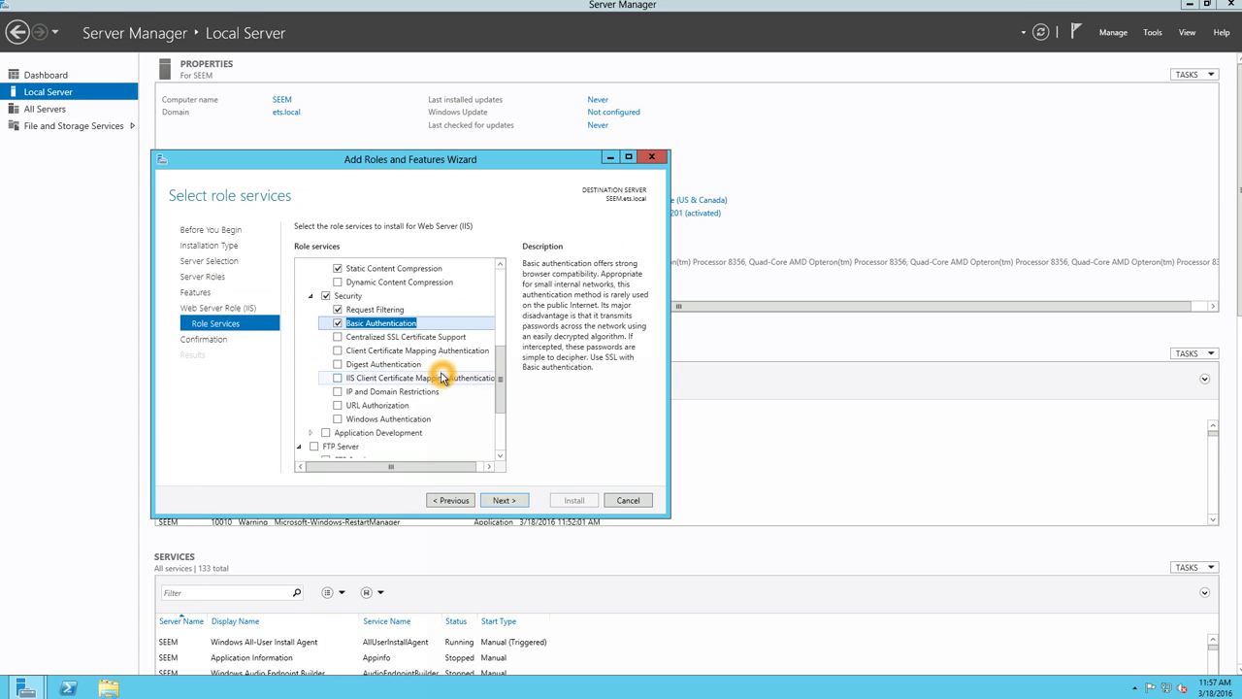
pyautogui.click(337, 418)
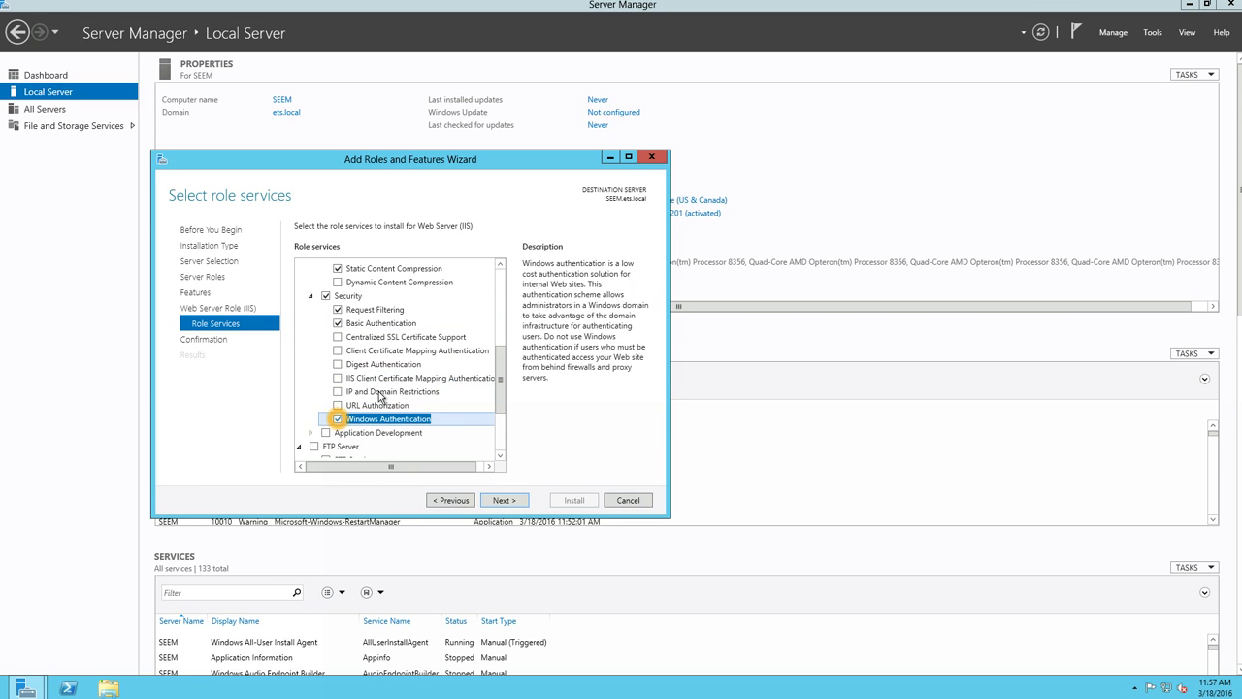
pyautogui.click(311, 431)
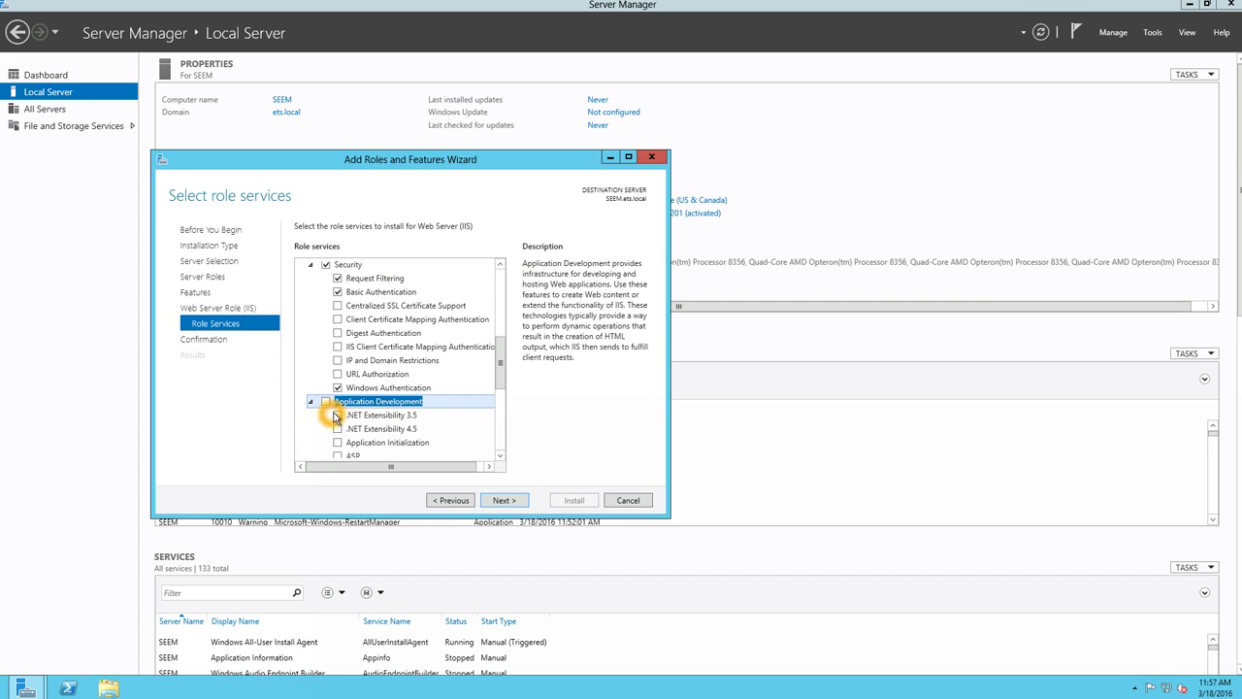
pyautogui.click(338, 414)
pyautogui.click(338, 429)
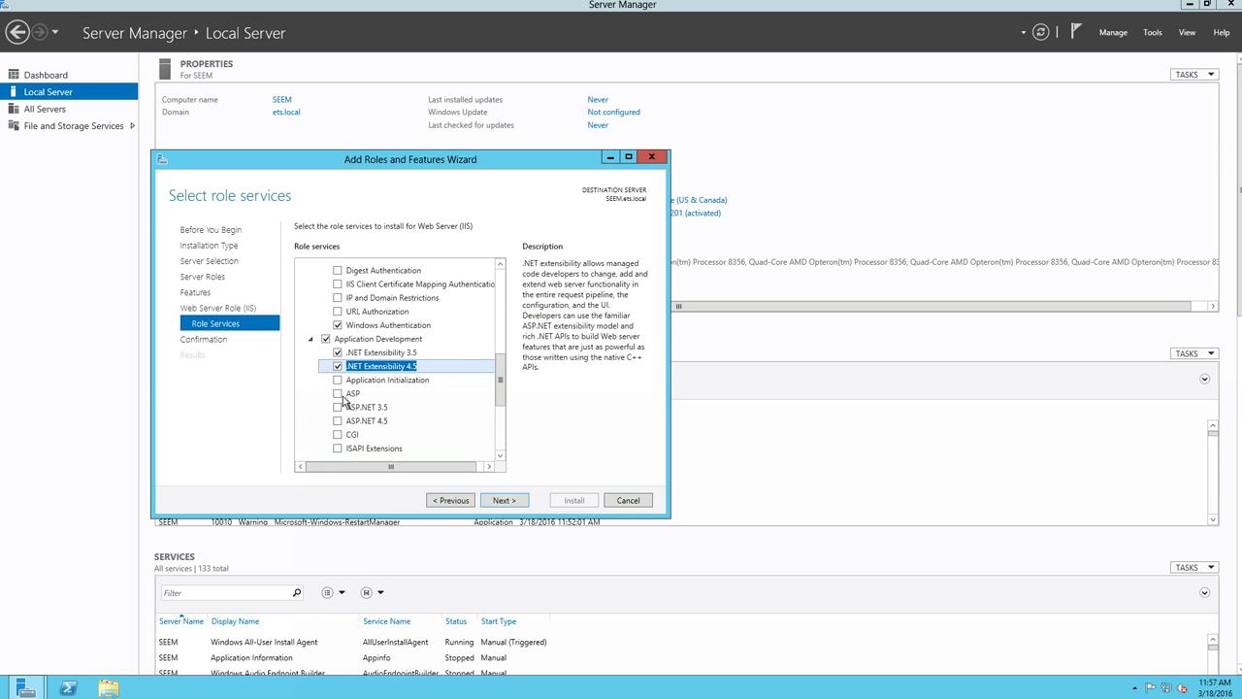
pyautogui.click(337, 397)
pyautogui.click(433, 444)
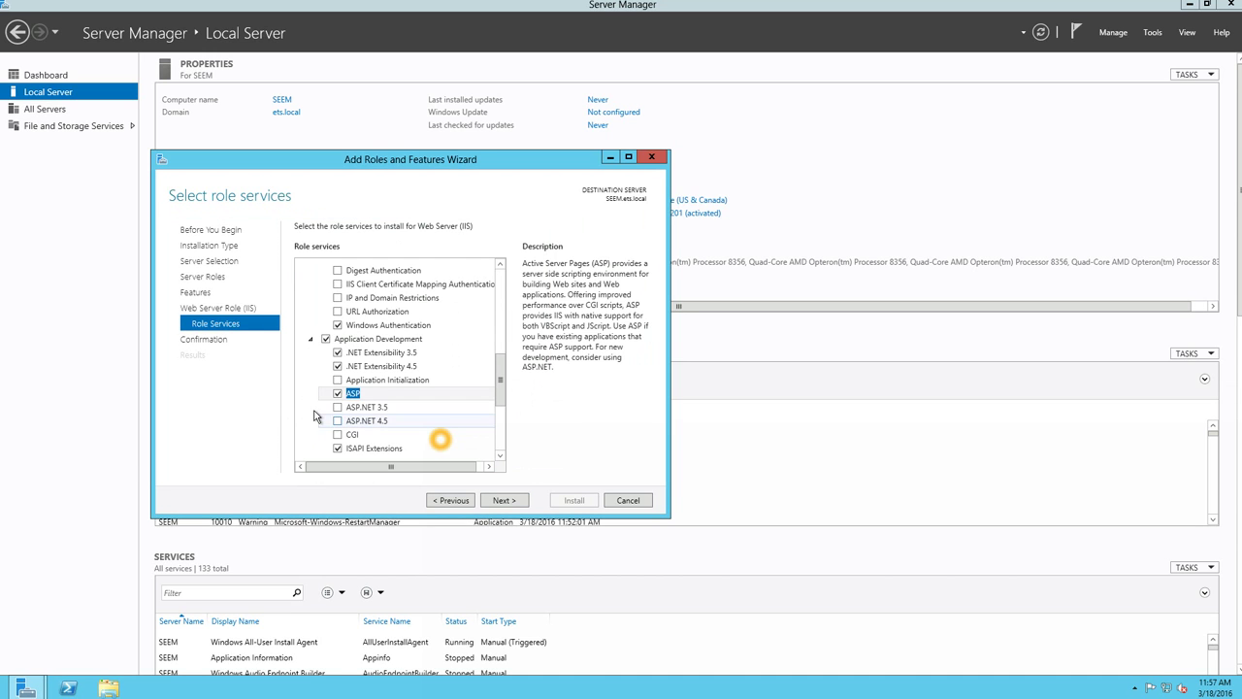
pyautogui.click(338, 421)
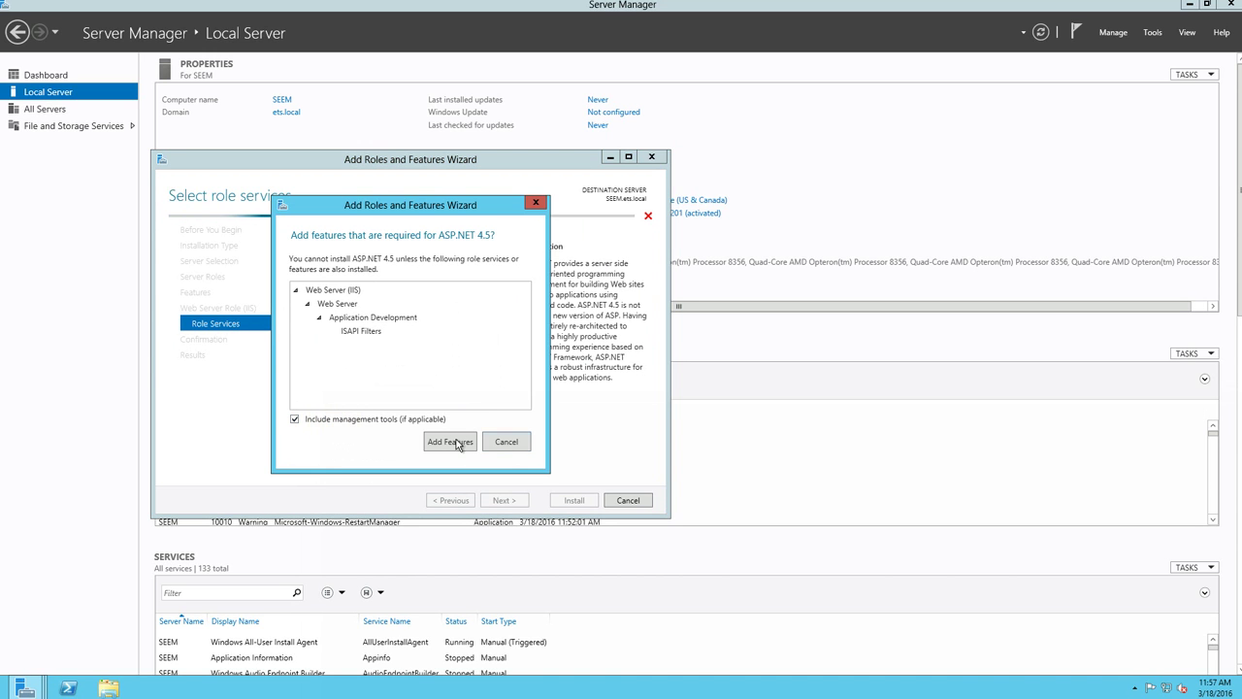
pyautogui.click(457, 443)
pyautogui.click(336, 407)
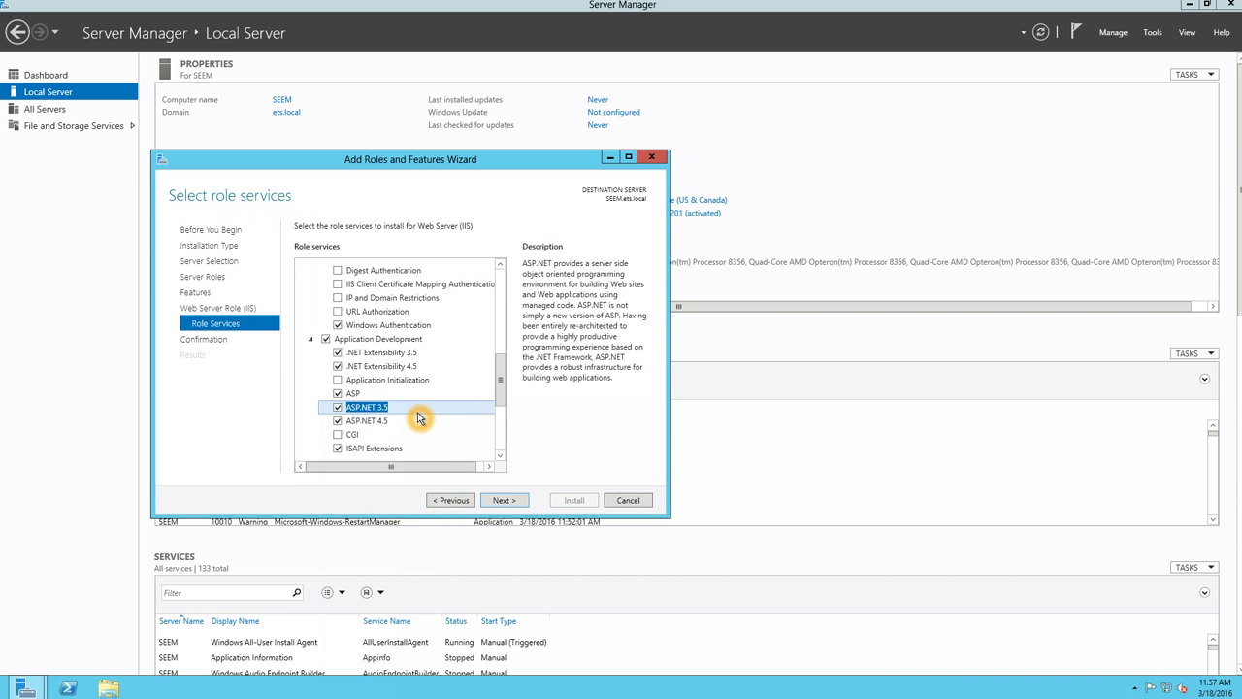
# - Add Management Service, Management Scripts and Tools, and all IIS 6 Management Compatibility components
pyautogui.scroll(-1, 417, 413)
pyautogui.scroll(-1, 417, 414)
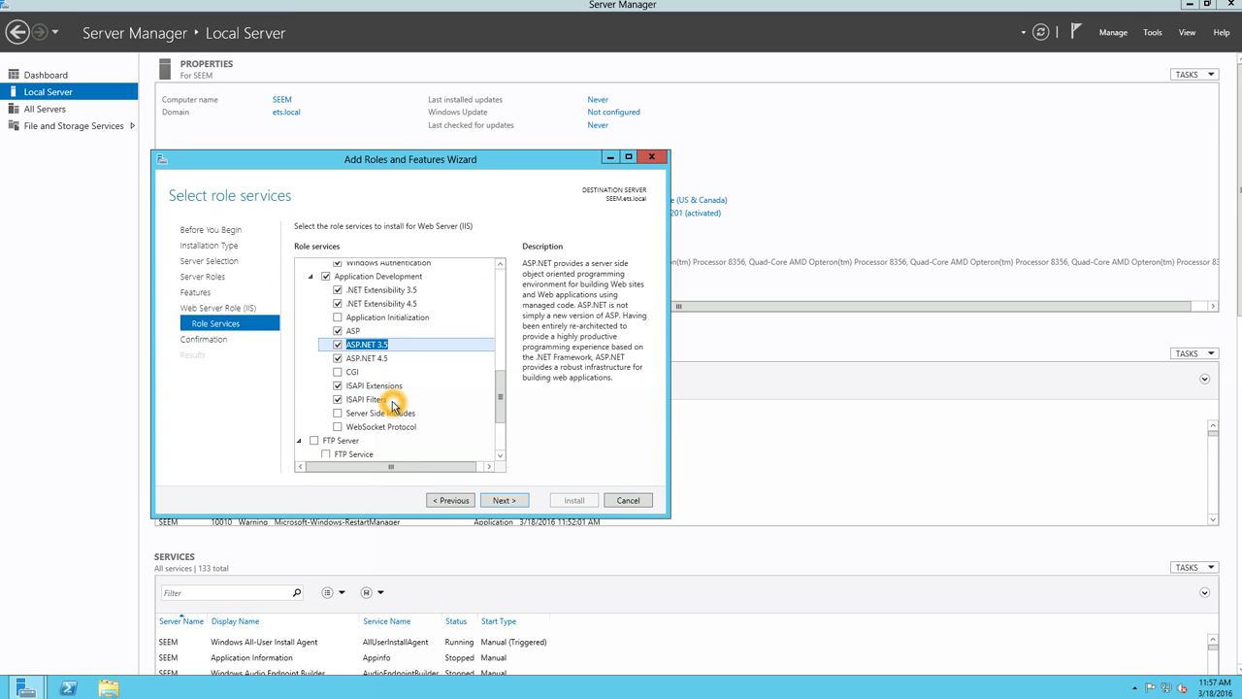
pyautogui.scroll(-1, 394, 399)
pyautogui.scroll(-2, 391, 404)
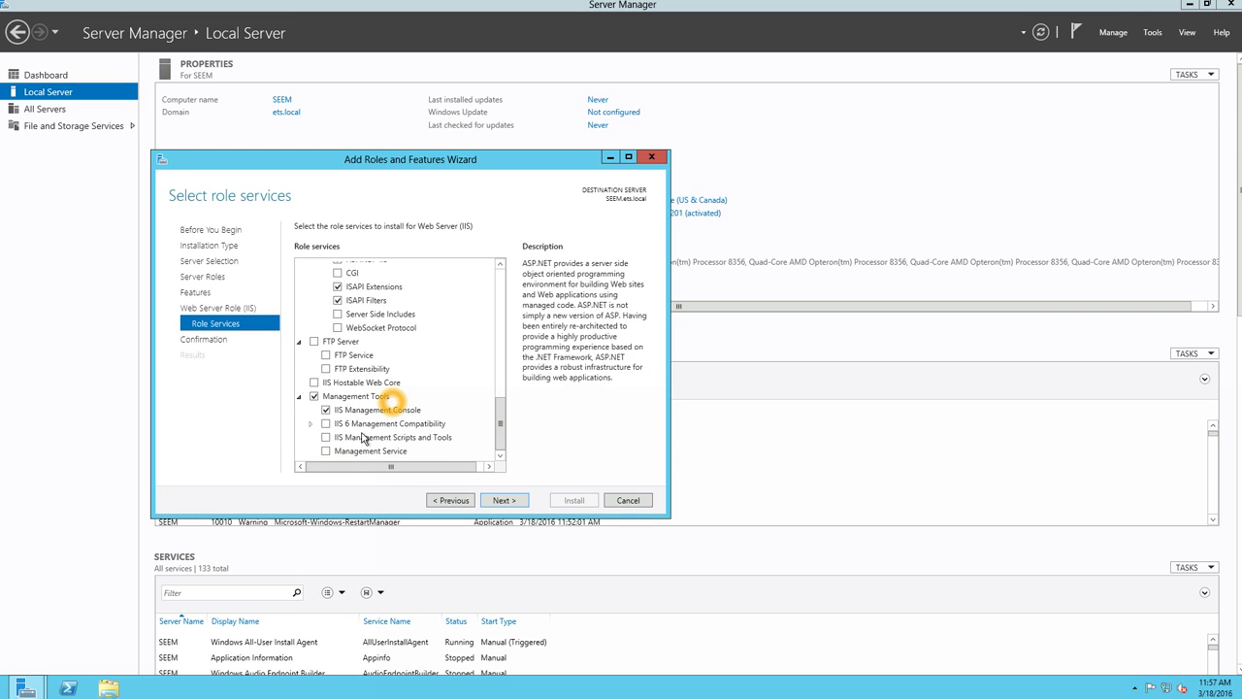
pyautogui.click(327, 451)
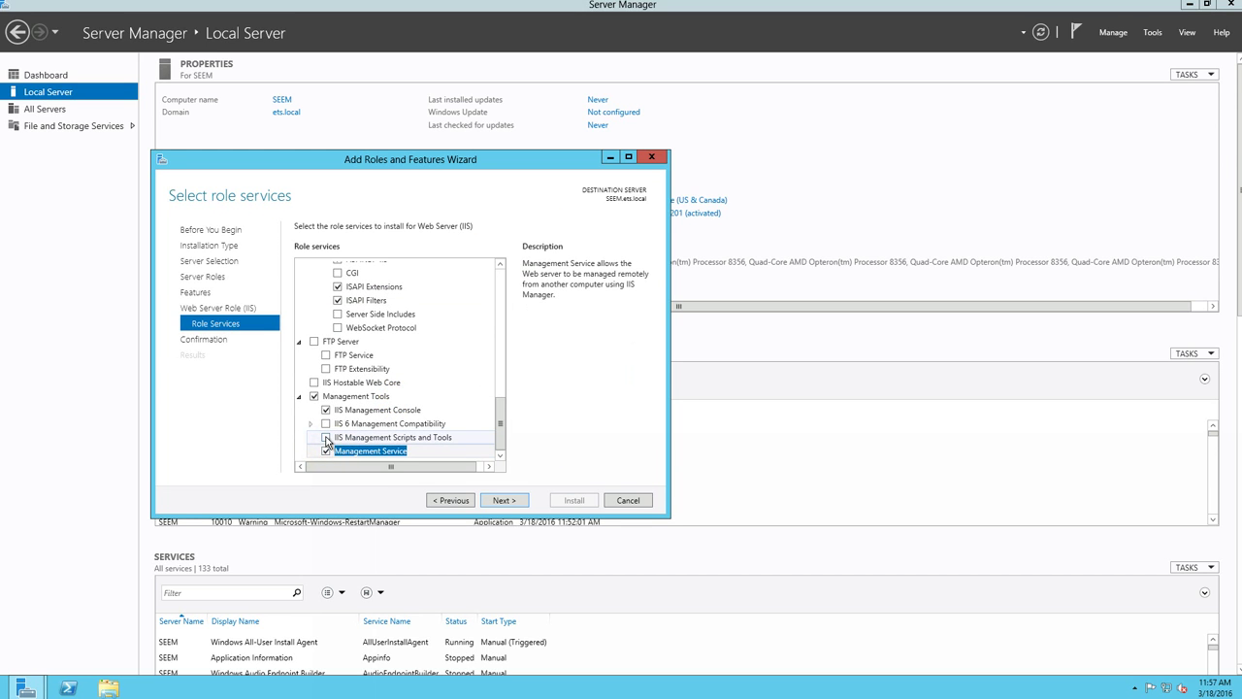
pyautogui.click(327, 438)
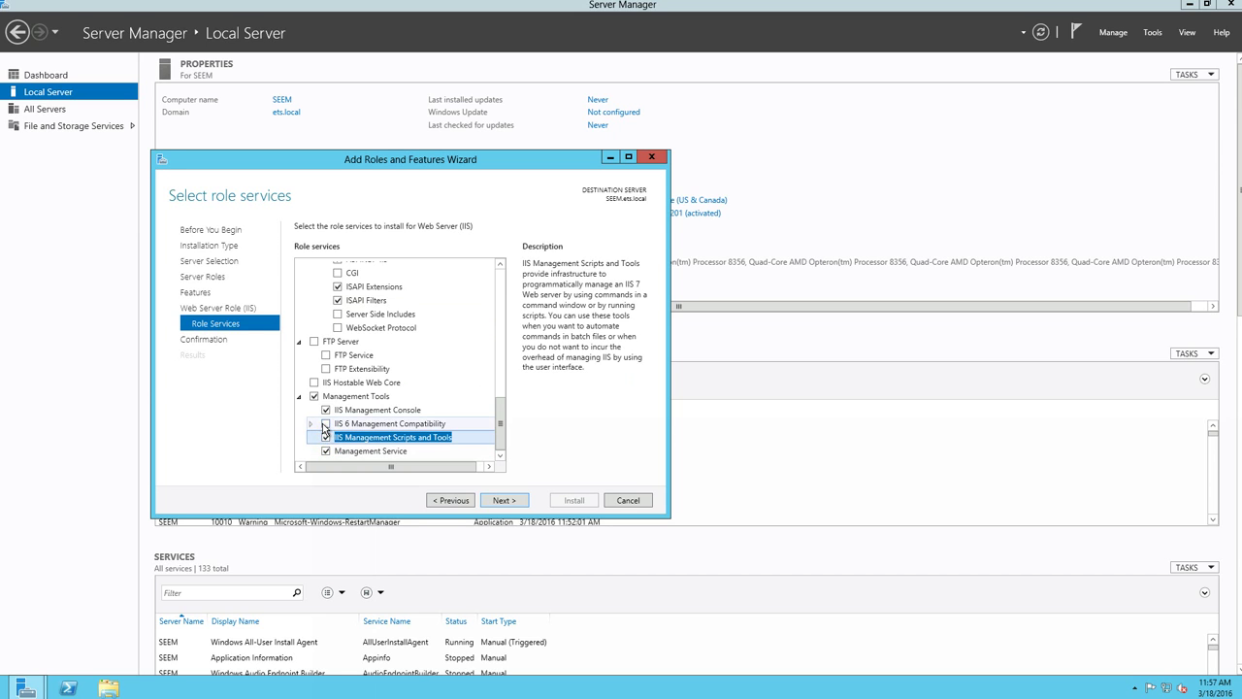
pyautogui.click(324, 424)
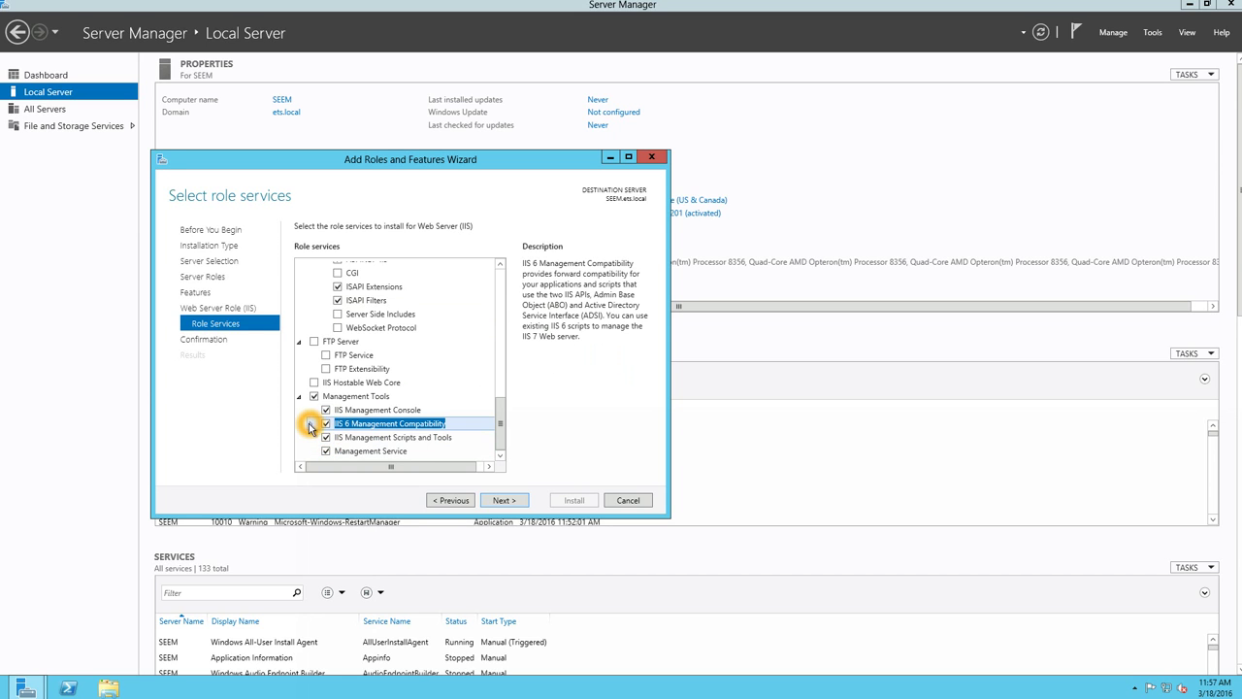
pyautogui.click(311, 424)
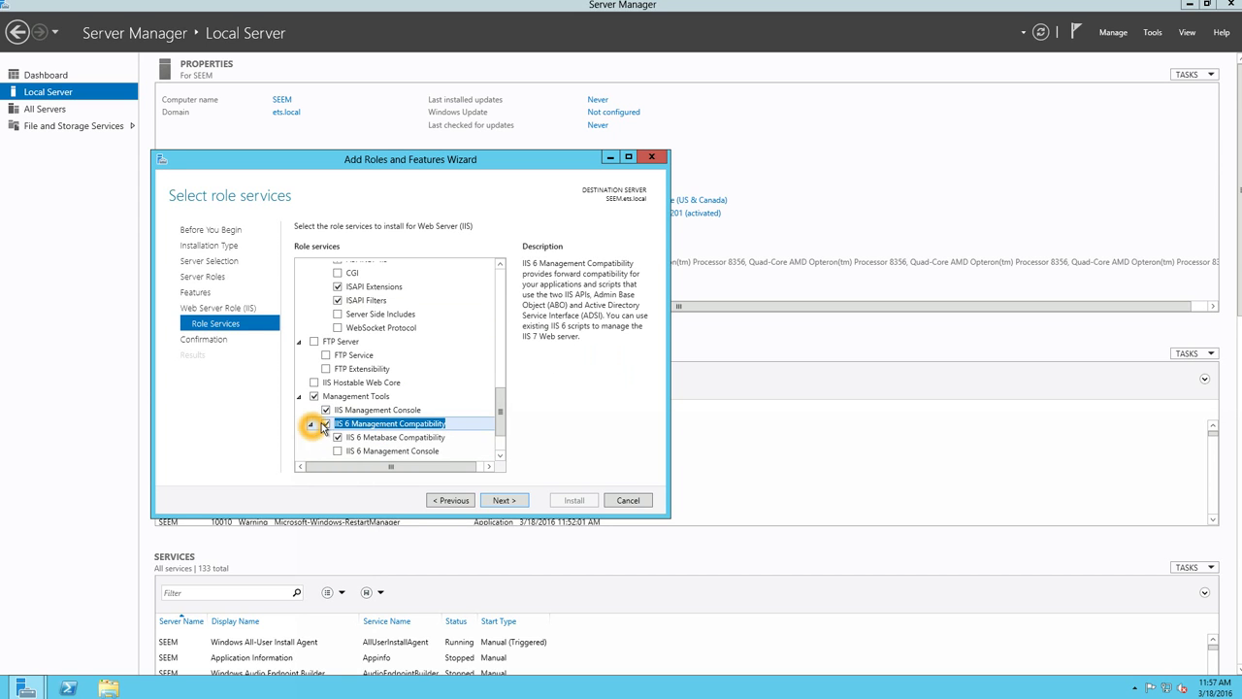
pyautogui.click(338, 424)
pyautogui.click(338, 397)
pyautogui.click(338, 410)
pyautogui.click(495, 499)
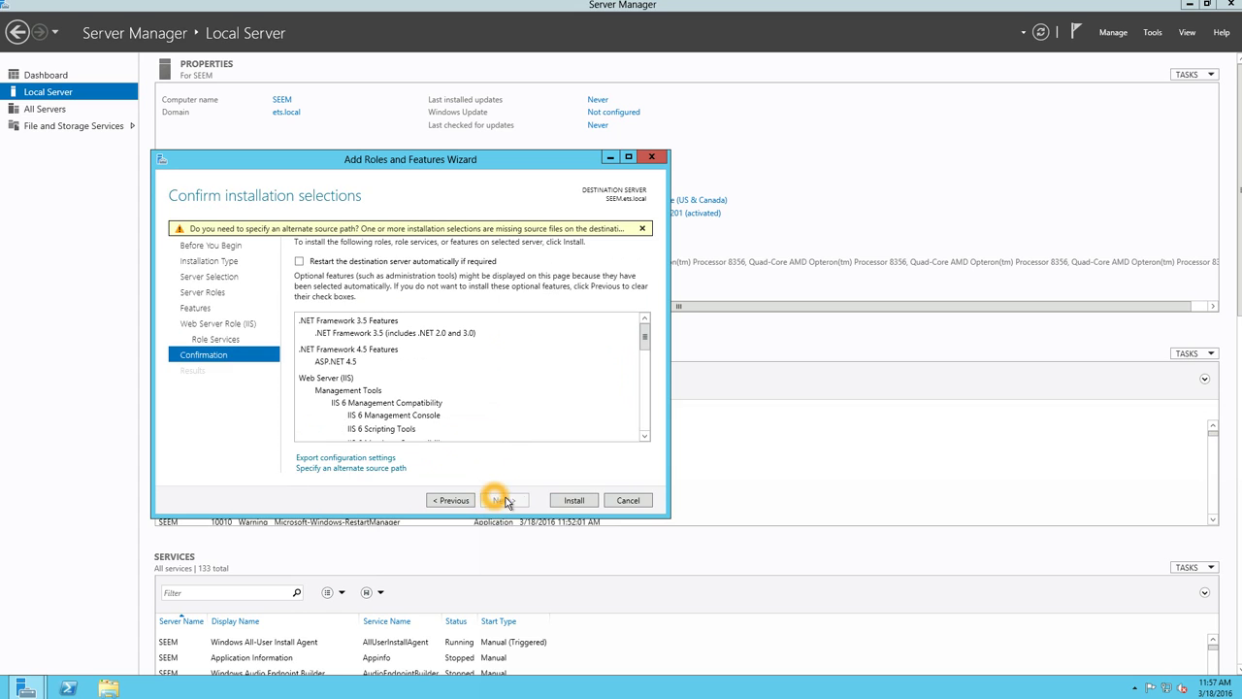
# - Install the selected .NET and IIS features on SEEM.ets.local and close the finished wizard
pyautogui.click(566, 501)
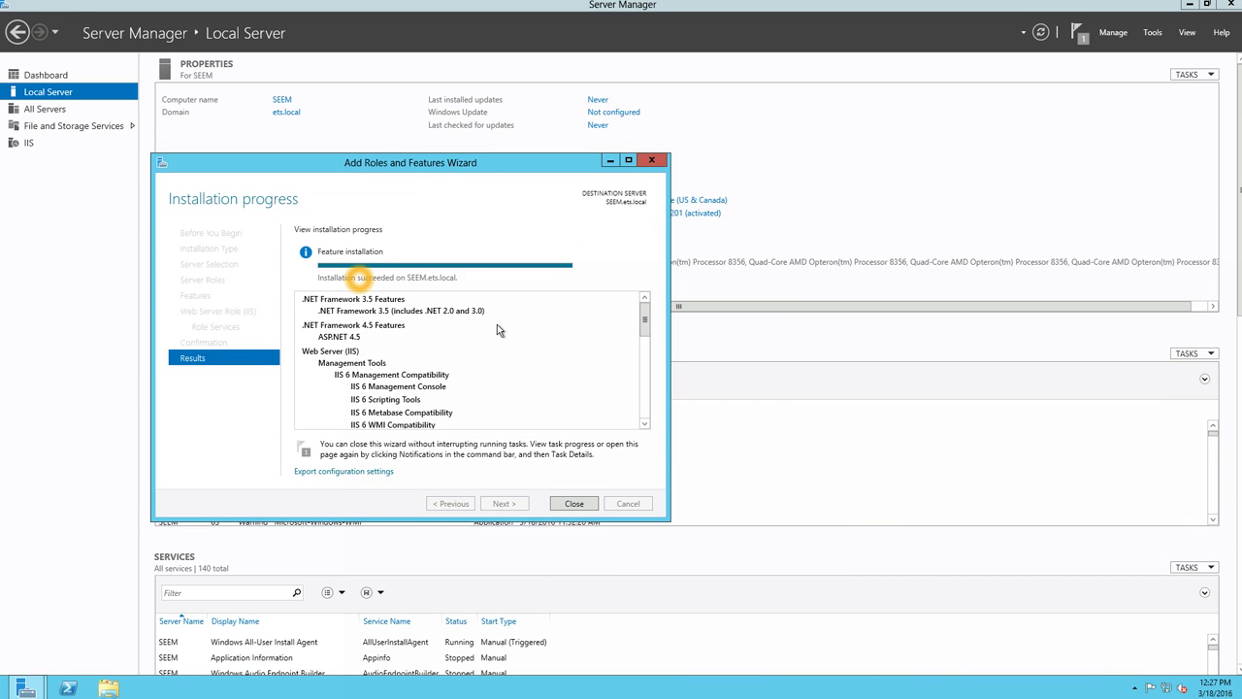
pyautogui.click(572, 504)
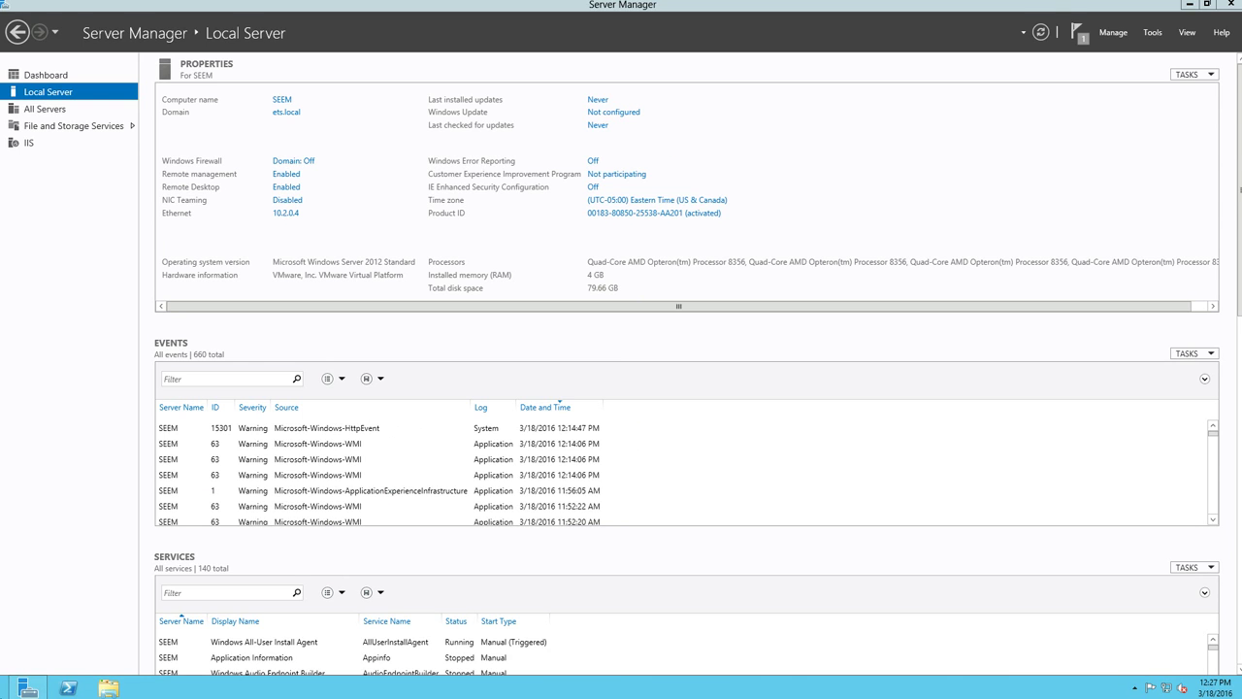
pyautogui.click(8, 691)
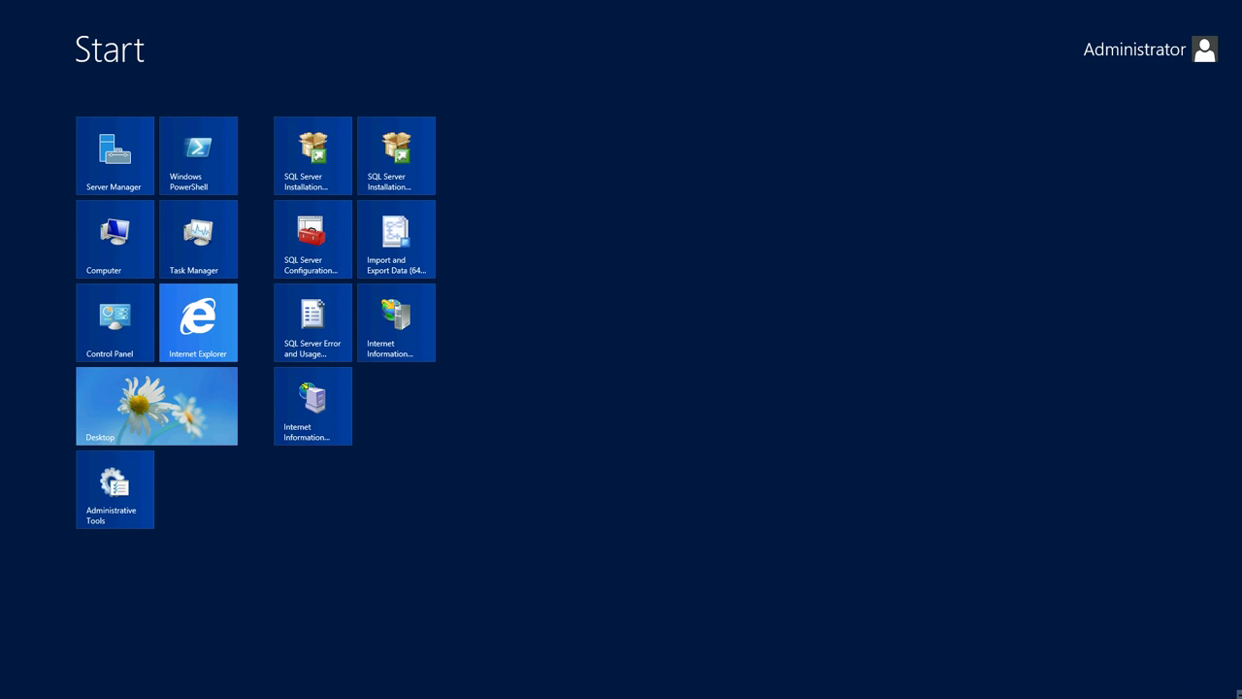
# - Restart the server with 'Application: Maintenance (Planned)' chosen as the shutdown reason
pyautogui.moveTo(1225, 695)
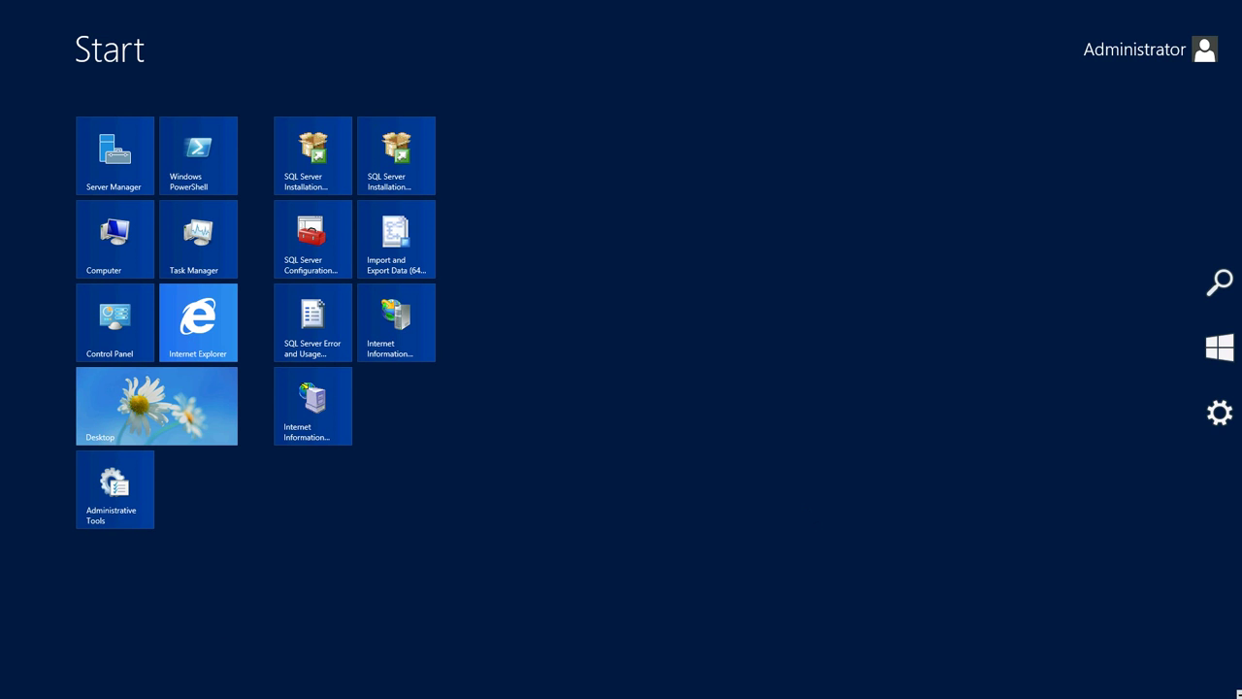
pyautogui.click(1217, 414)
pyautogui.click(1135, 608)
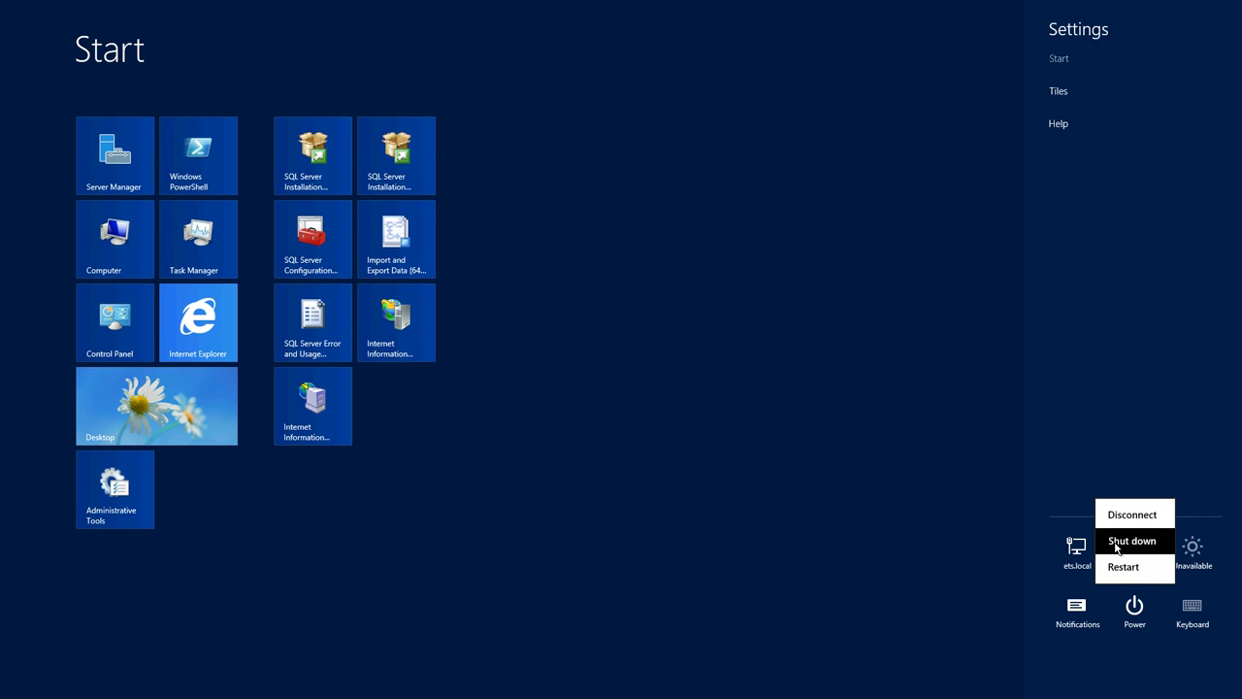
pyautogui.click(1122, 571)
pyautogui.click(1079, 534)
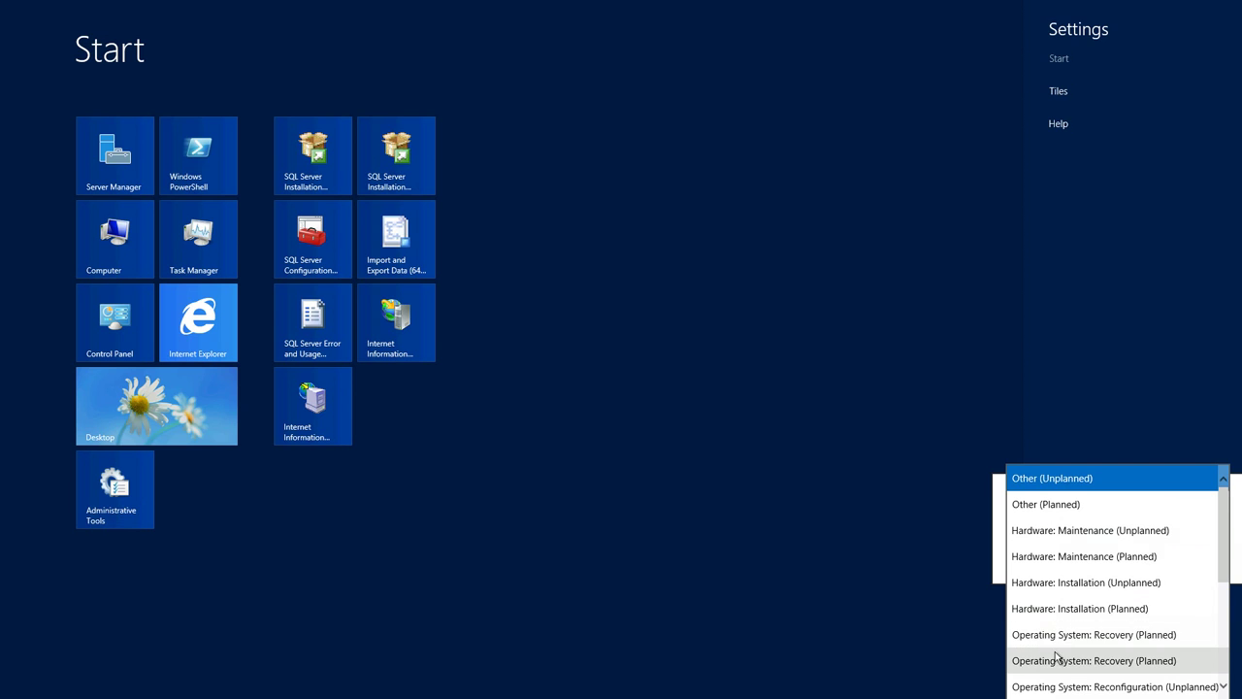
pyautogui.scroll(-3, 1055, 663)
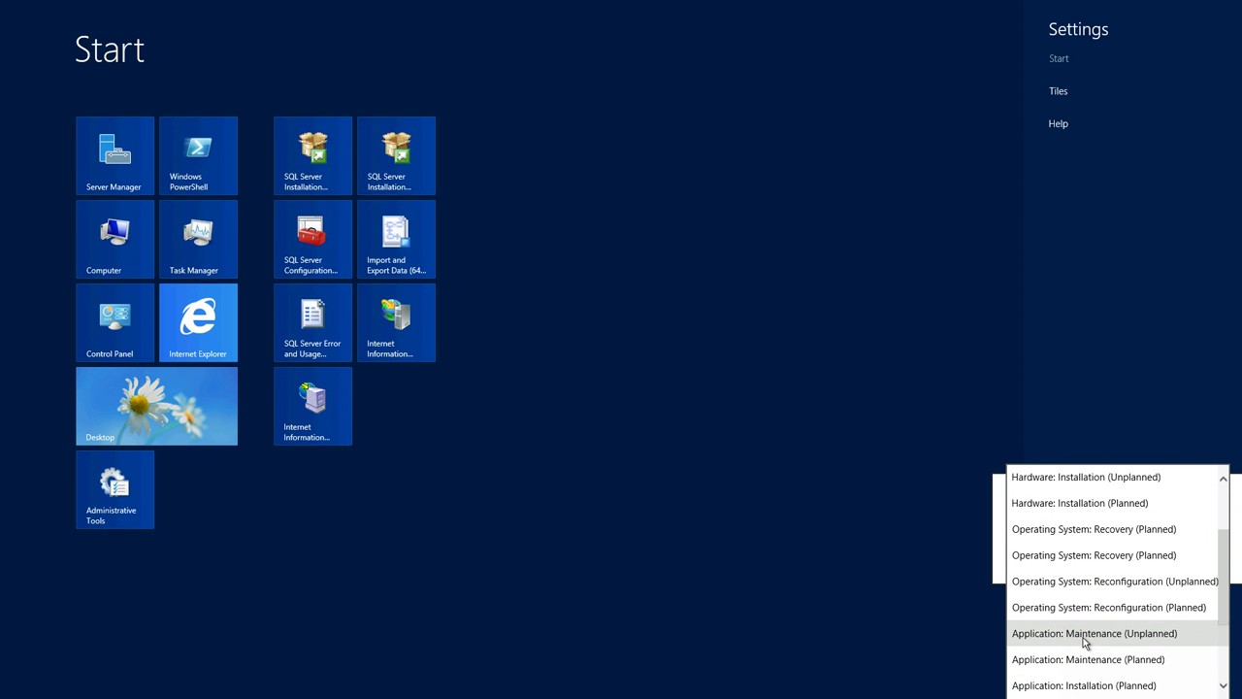
pyautogui.click(1087, 659)
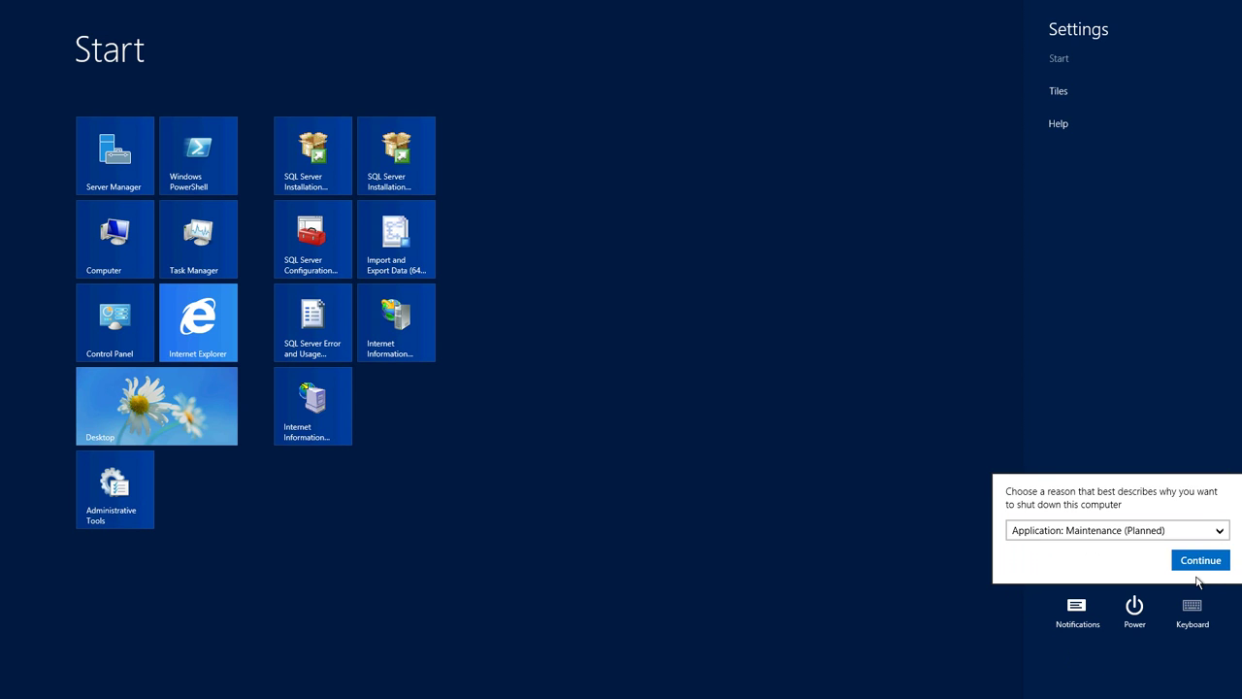
pyautogui.click(1201, 561)
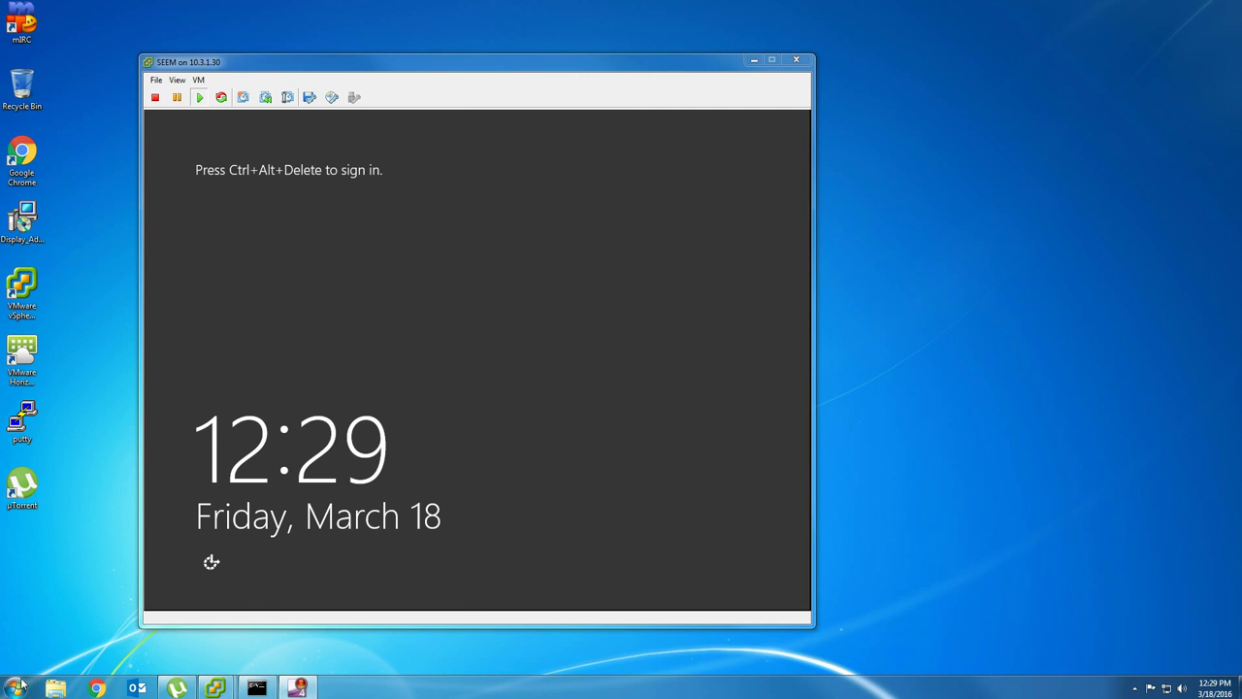
# - Reconnect to the server via Remote Desktop using the domain administrator account and password
pyautogui.click(19, 687)
pyautogui.click(86, 384)
pyautogui.press('Return')
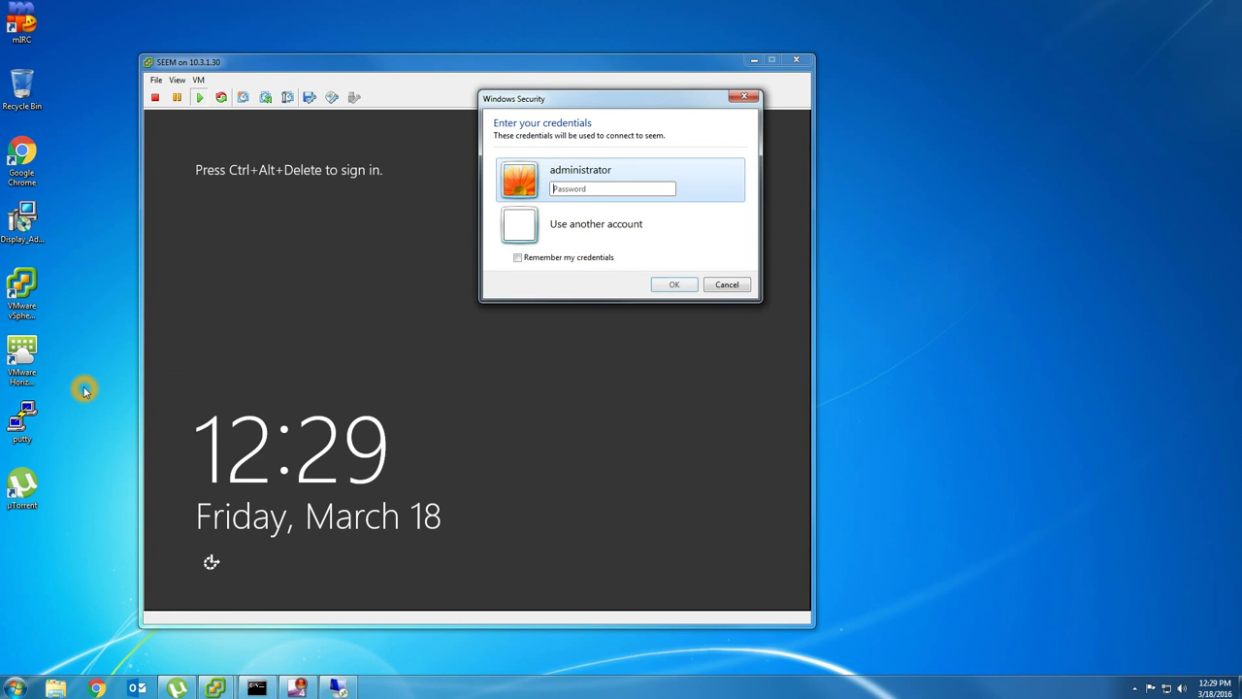
pyautogui.press('Down')
pyautogui.write('ets\\a')
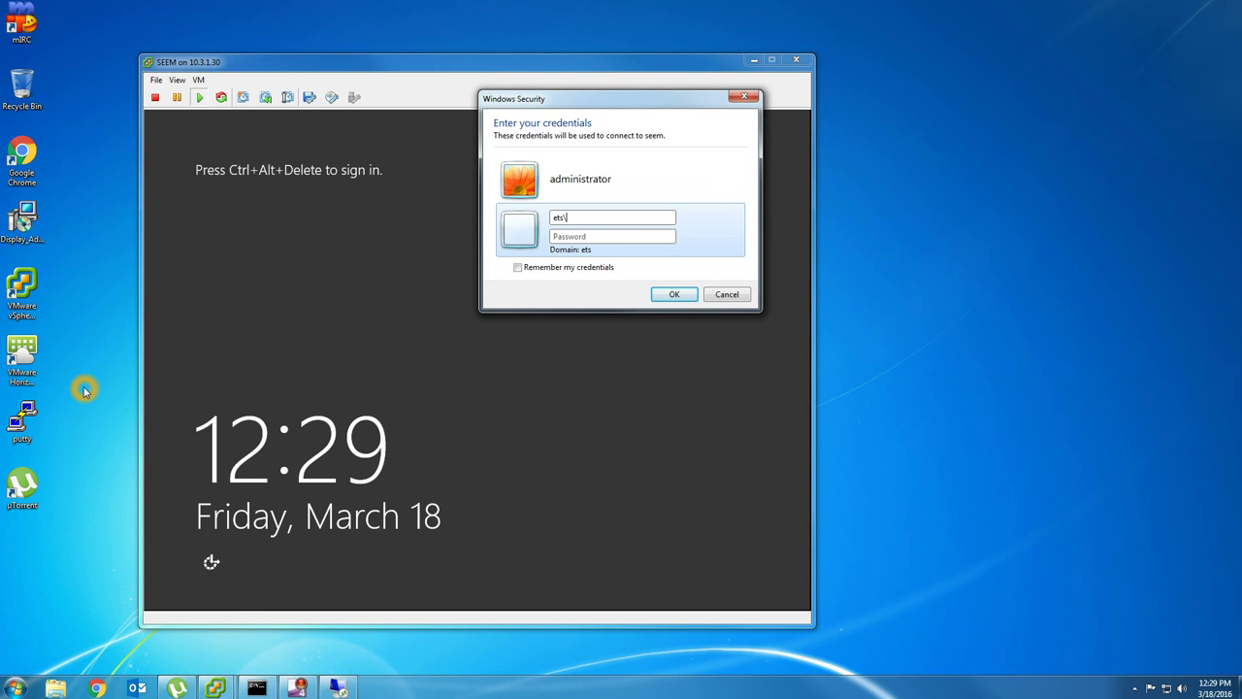
pyautogui.write('dministrator')
pyautogui.press('Tab')
pyautogui.write('********')
pyautogui.press('Return')
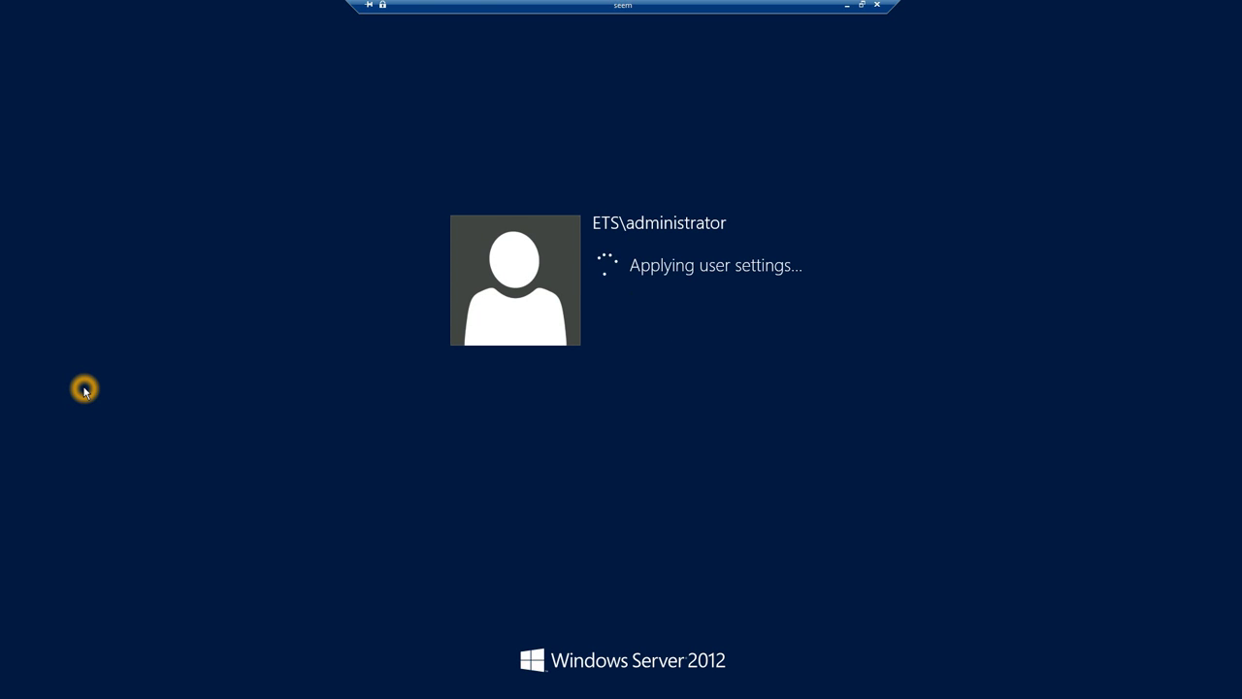
# - Open Computer from the server's Start screen
pyautogui.click(99, 369)
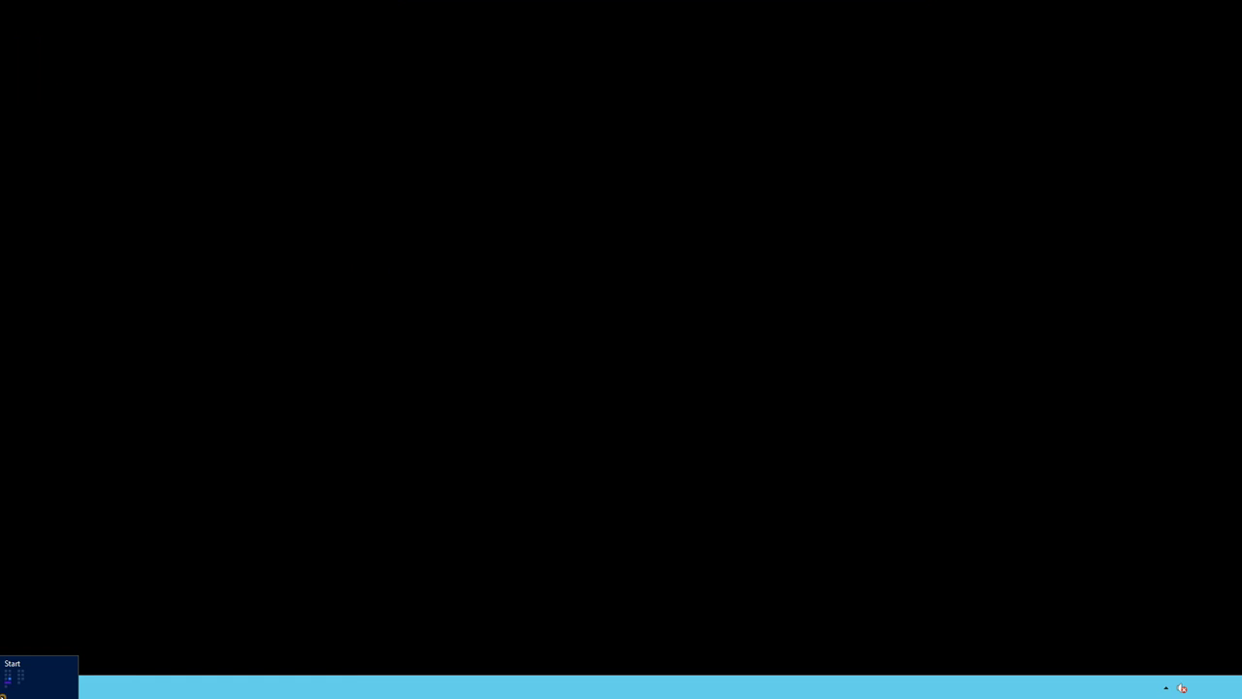
pyautogui.click(6, 689)
pyautogui.click(113, 254)
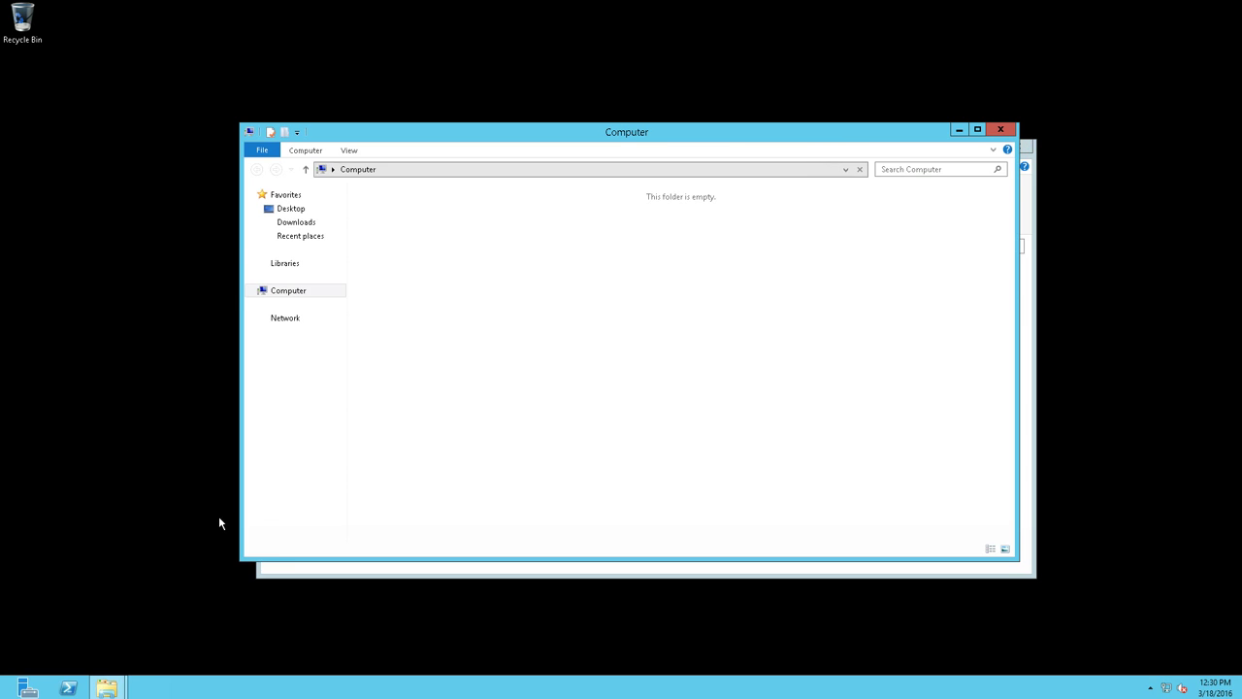
# - Run SQLManagementStudio_x64_ENU from Downloads past the security warning, then close the Explorer windows
pyautogui.click(291, 222)
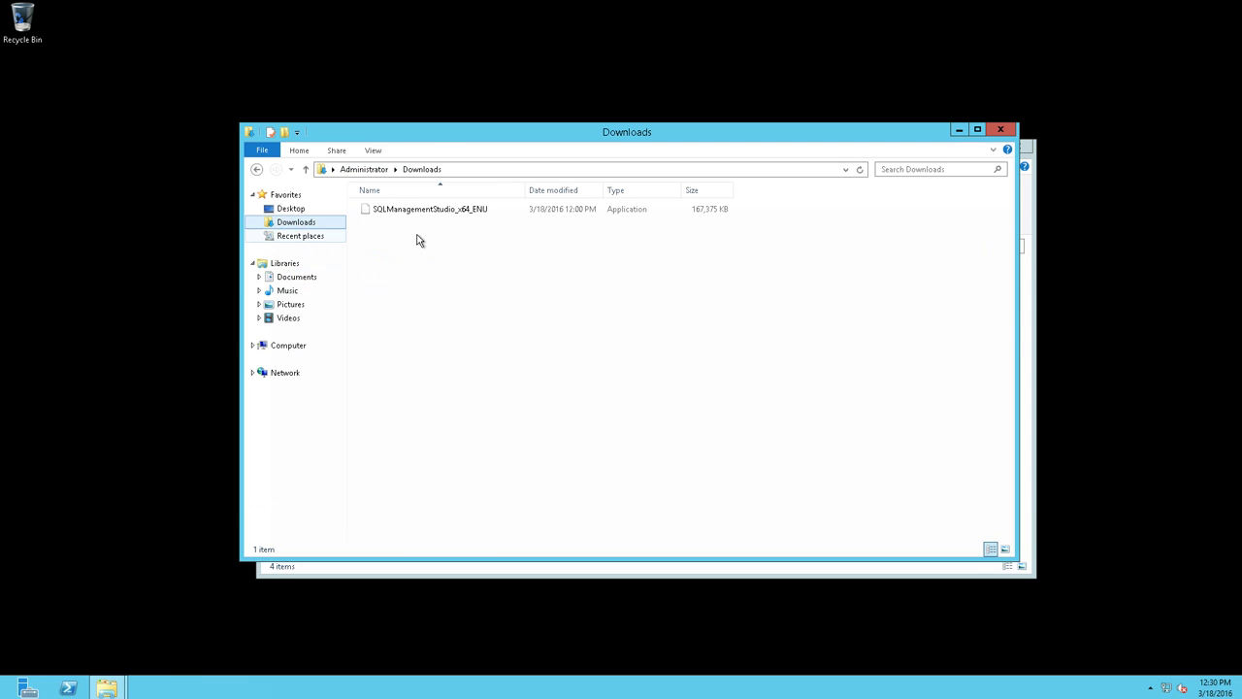
pyautogui.click(416, 214)
pyautogui.doubleClick(427, 215)
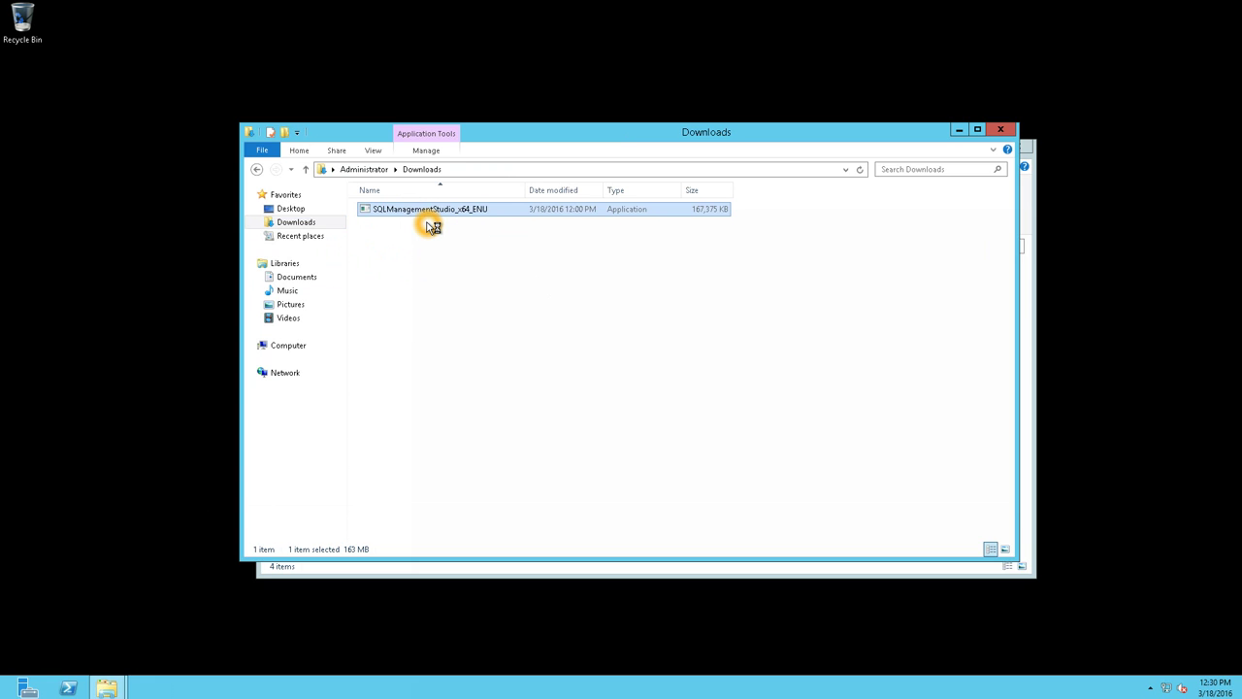
pyautogui.click(656, 356)
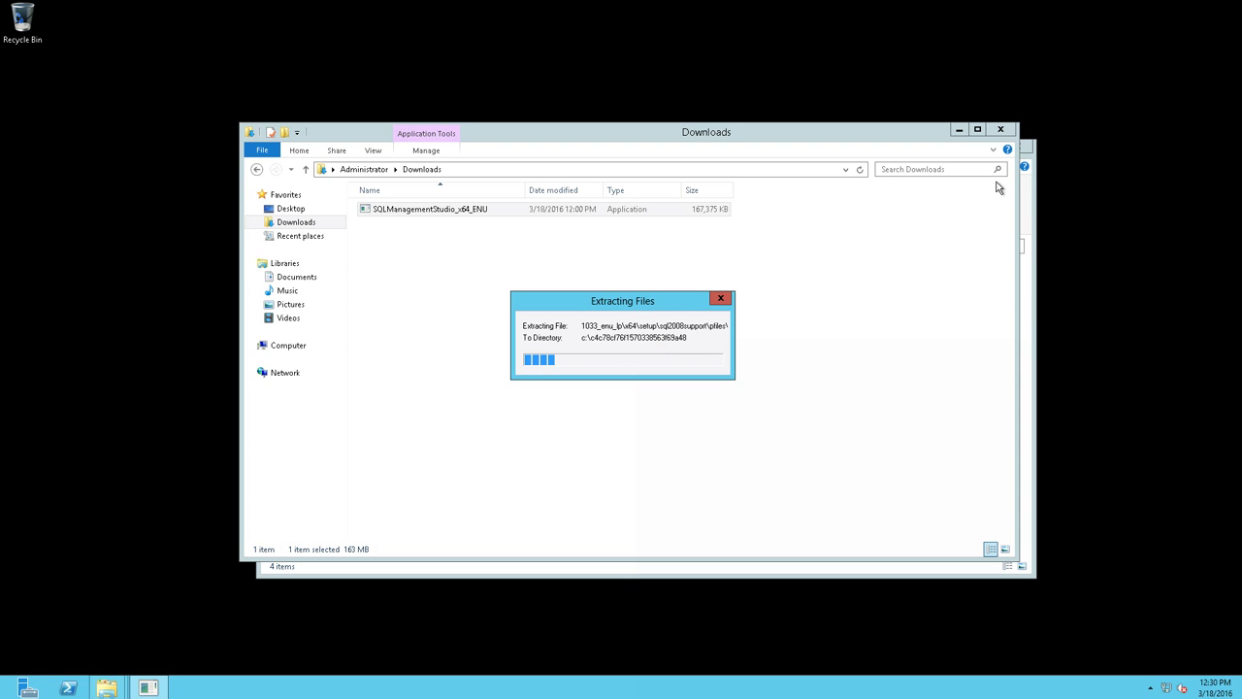
pyautogui.click(1001, 129)
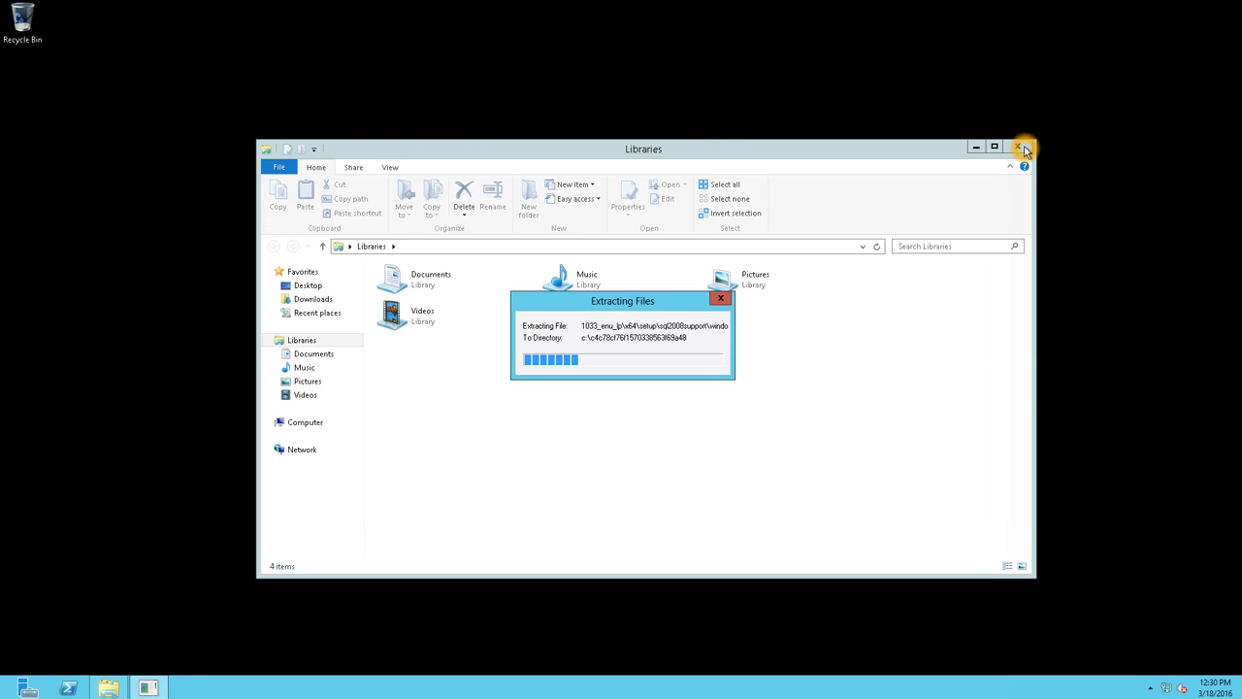
pyautogui.click(1024, 151)
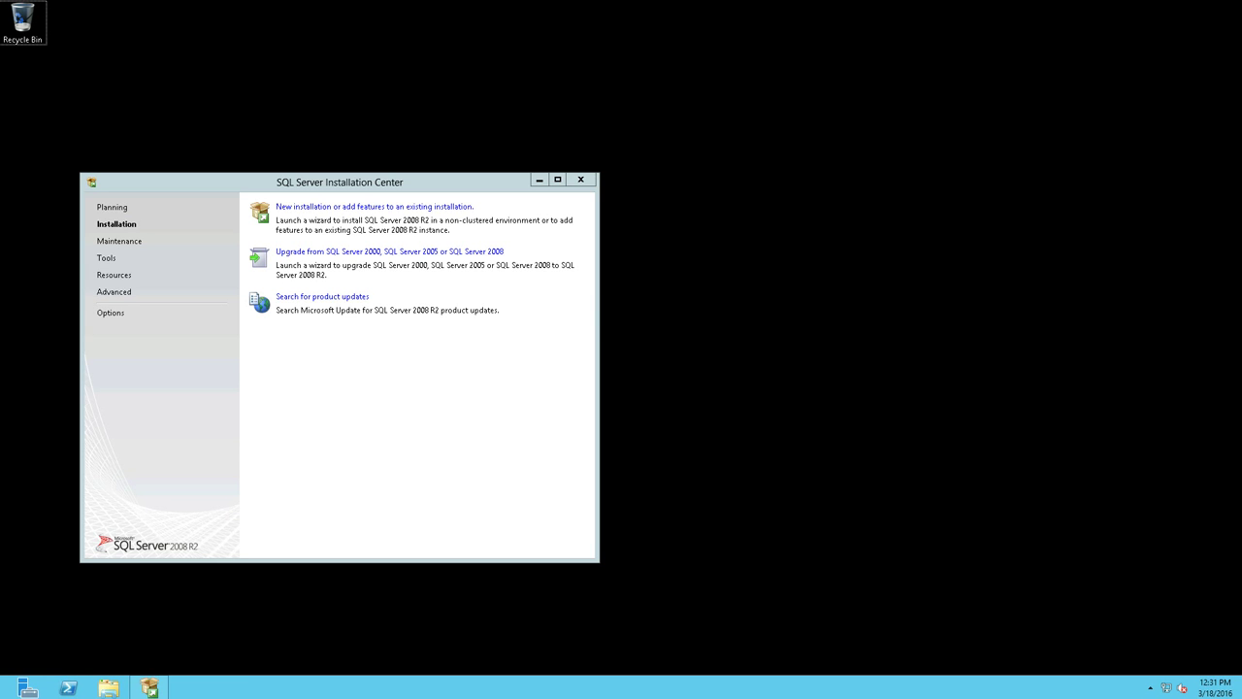
# - Choose 'New installation or add features to an existing installation' in the SQL Server Installation Center
pyautogui.click(289, 208)
pyautogui.click(291, 207)
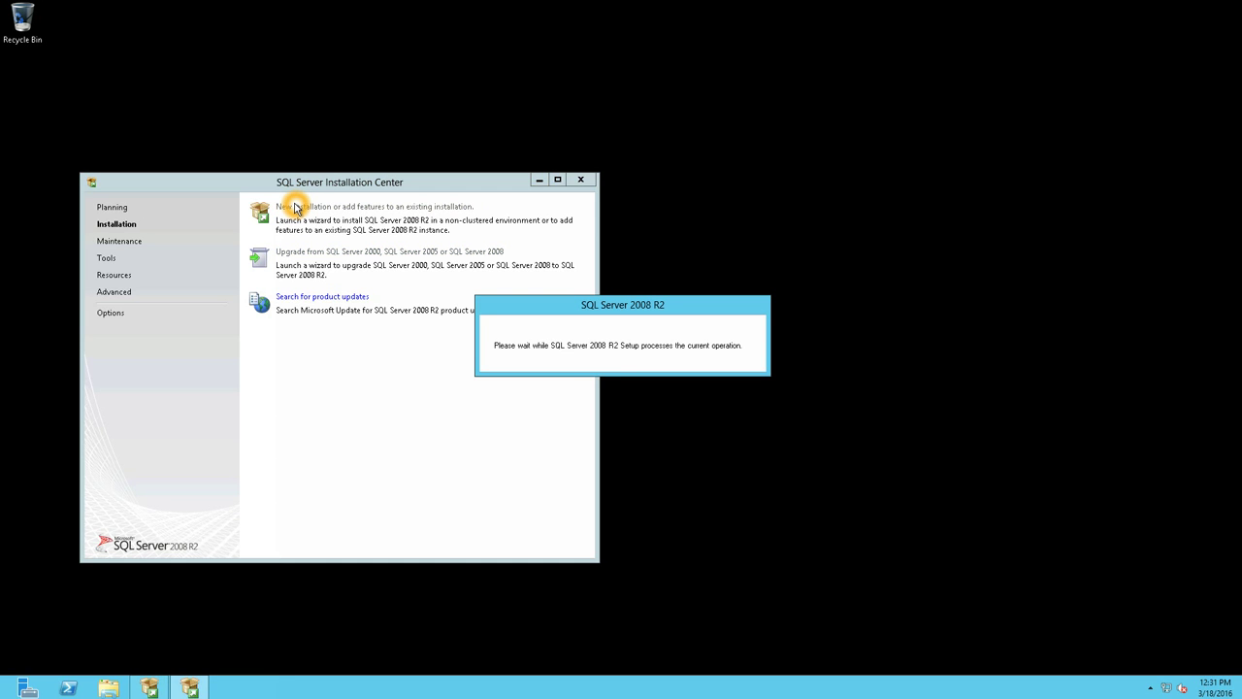
pyautogui.click(291, 207)
pyautogui.click(290, 207)
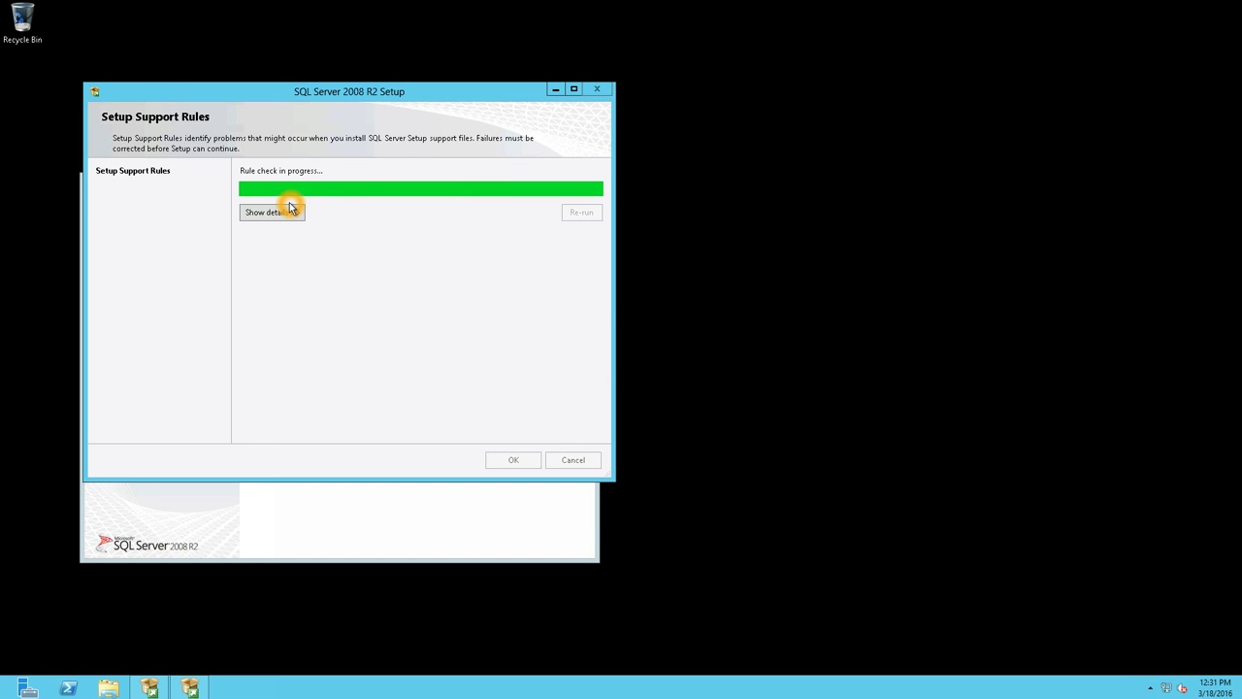
# - Pass the support rules, pick a new installation, accept the license, and keep Management Tools - Basic
pyautogui.press('Return')
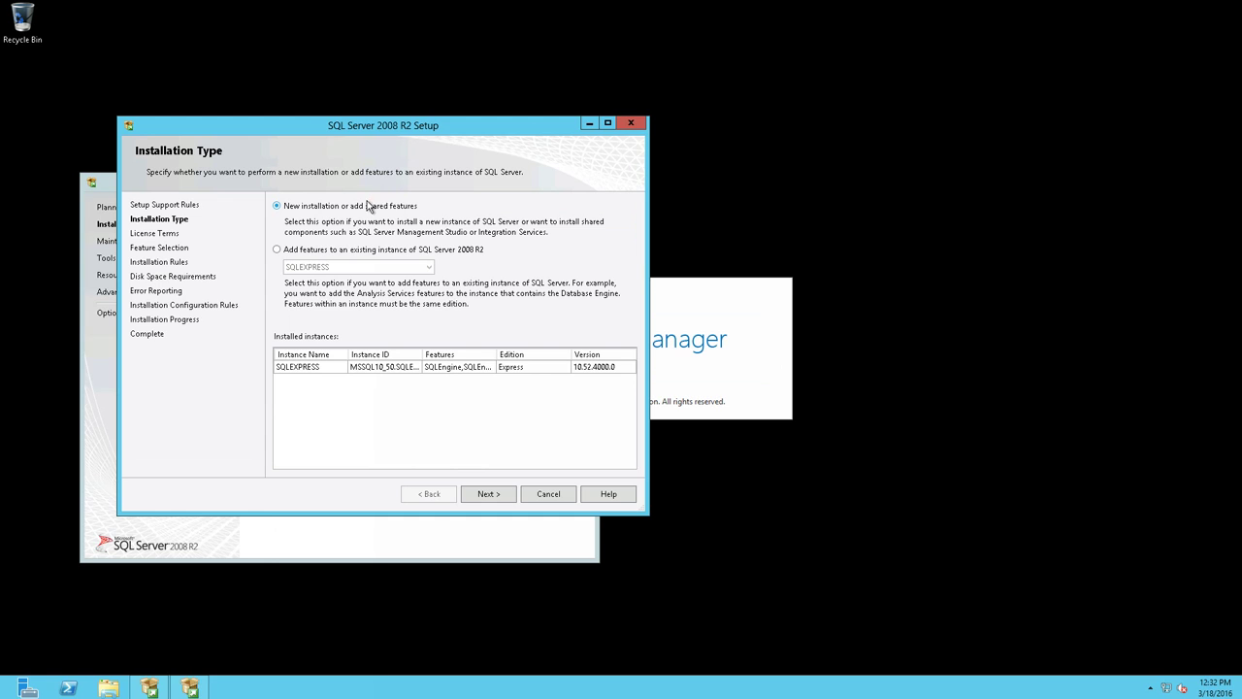
pyautogui.click(501, 492)
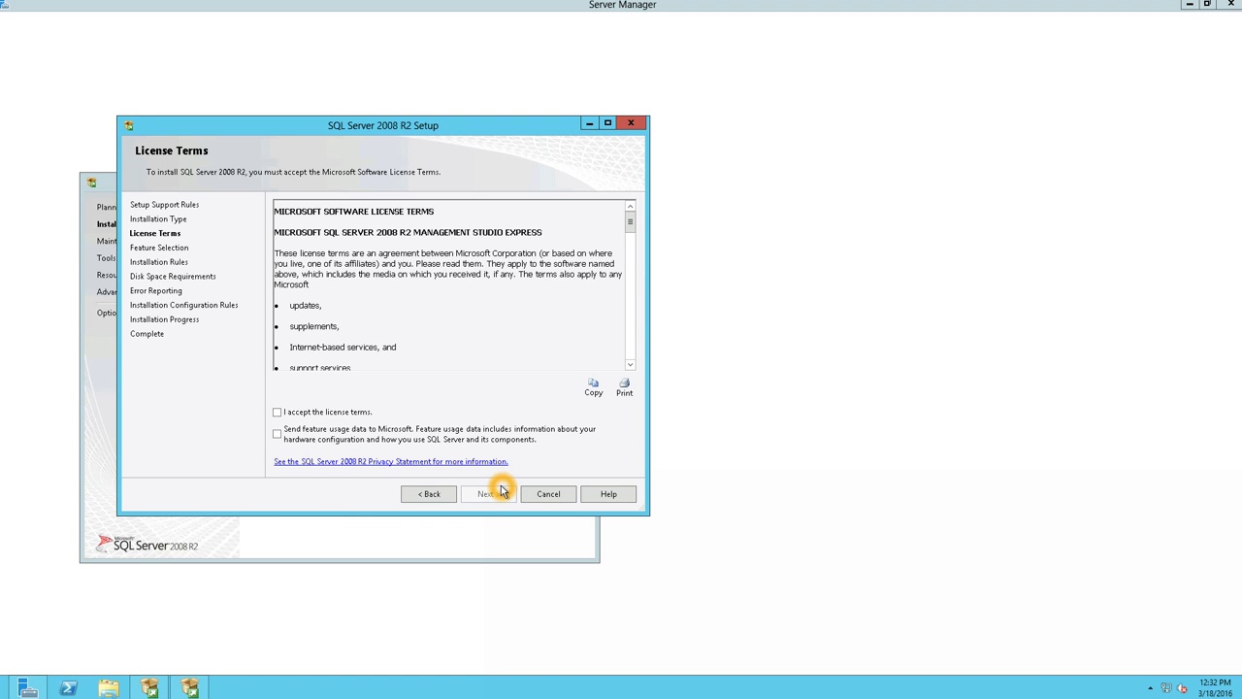
pyautogui.click(369, 412)
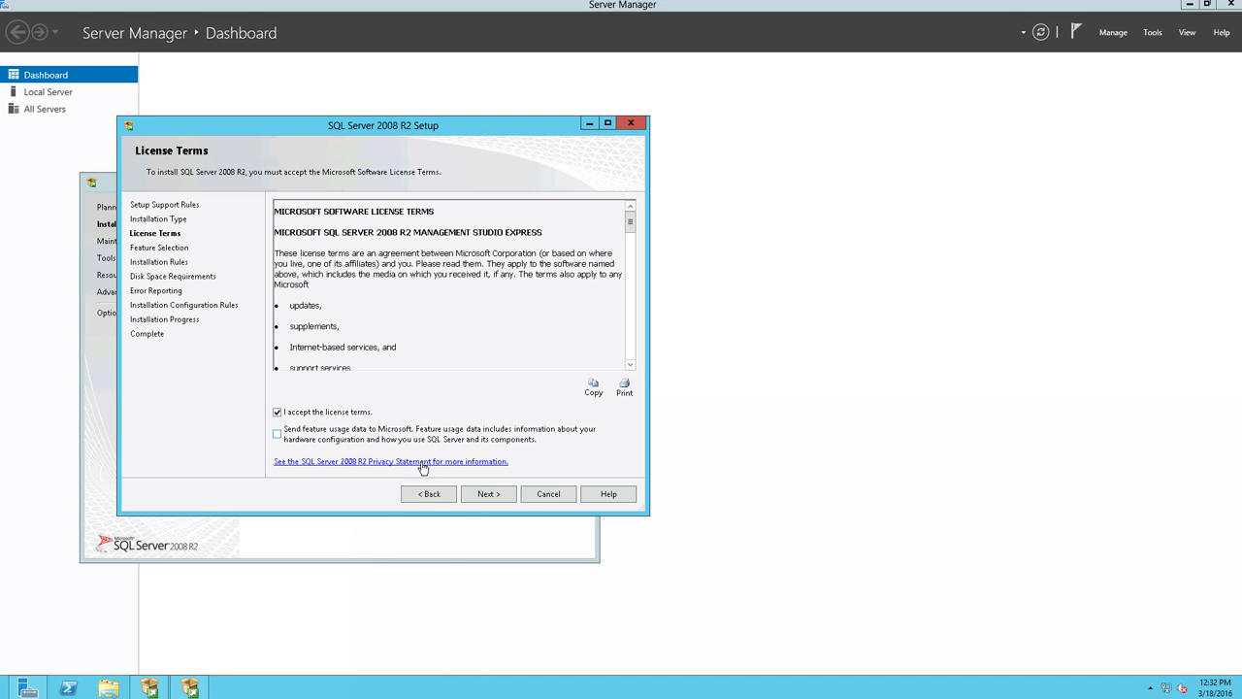
pyautogui.click(469, 495)
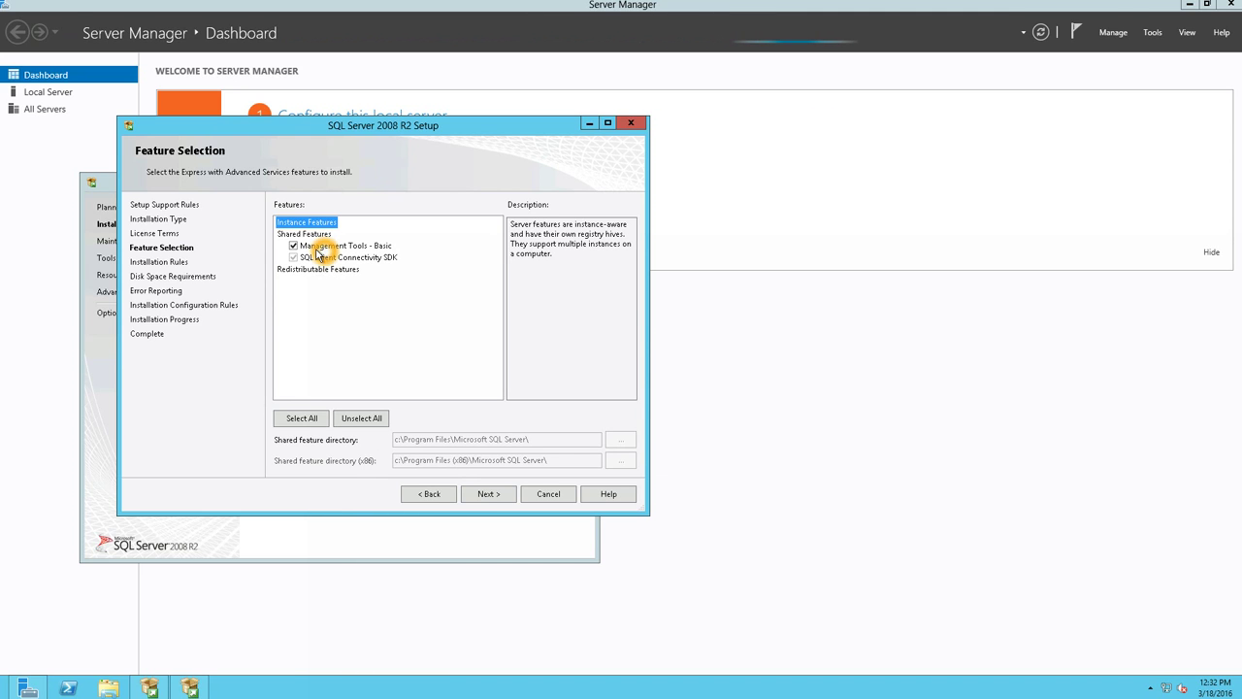
pyautogui.click(475, 494)
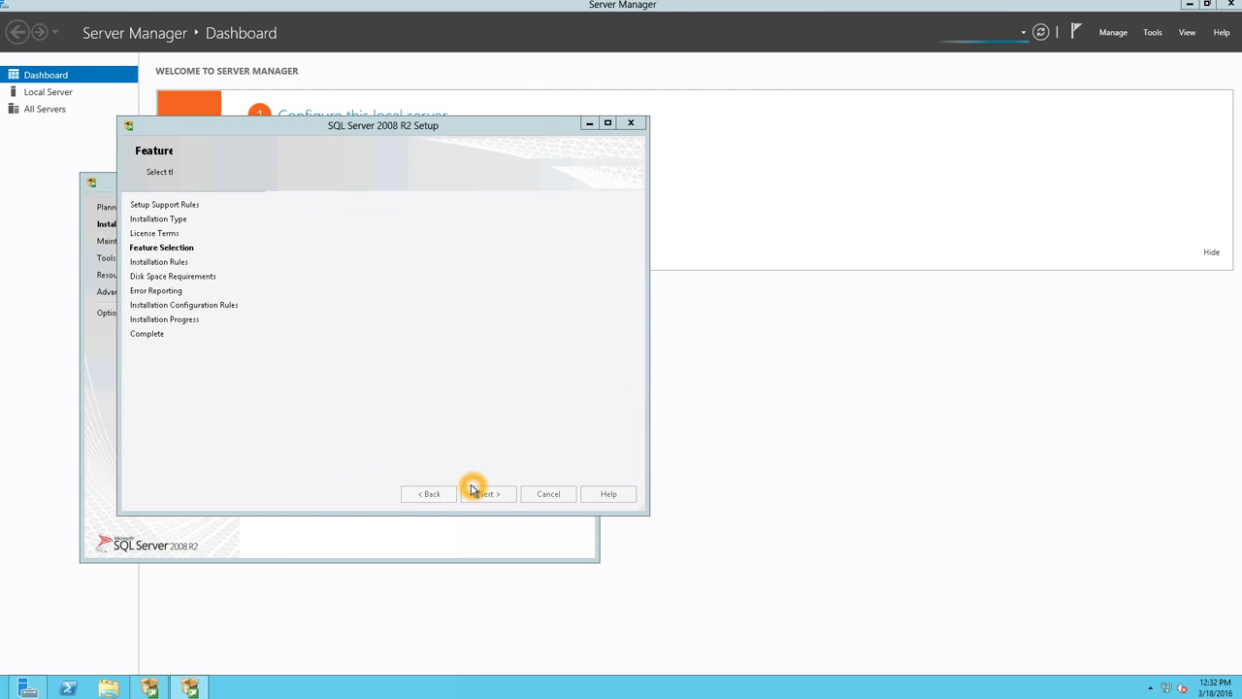
# - Continue past installation rules and error reporting to install Management Studio
pyautogui.click(483, 493)
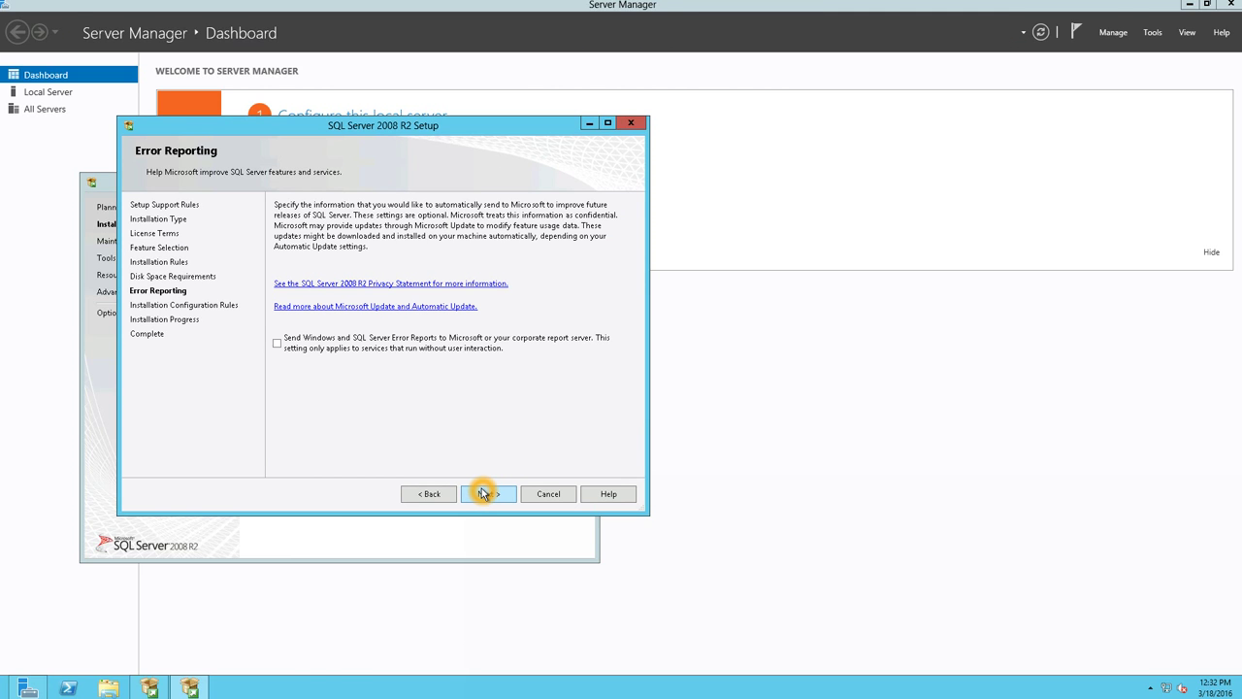
pyautogui.click(484, 494)
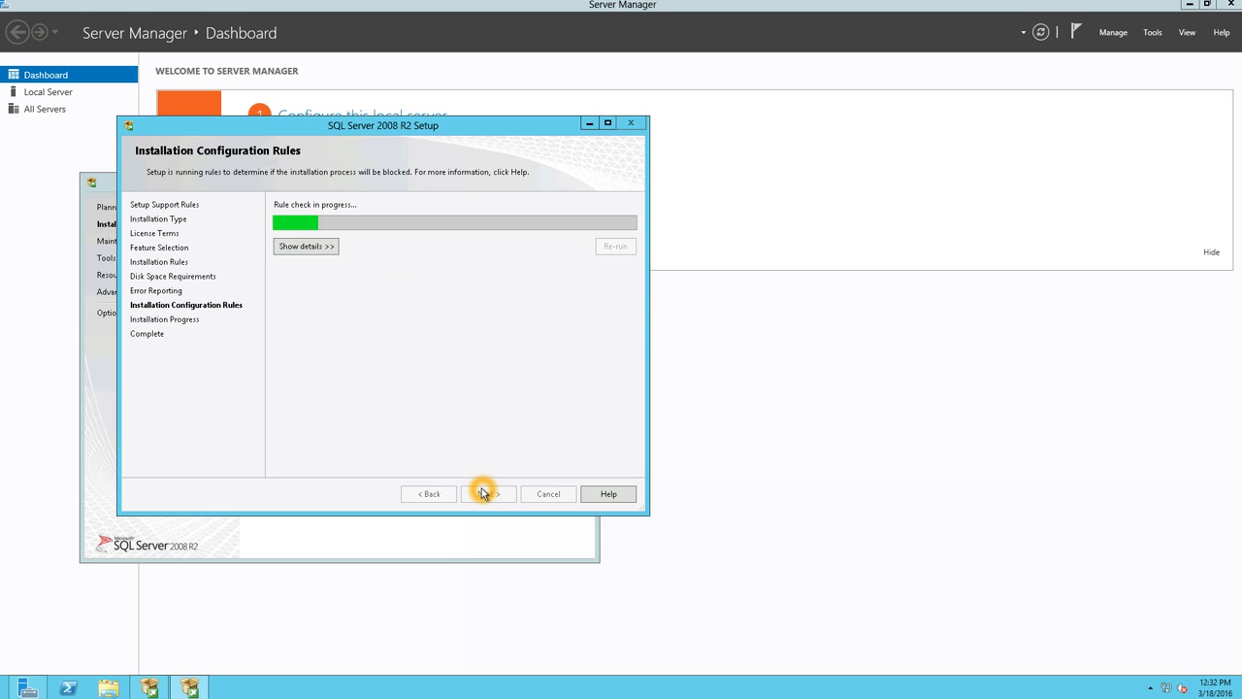
pyautogui.click(483, 494)
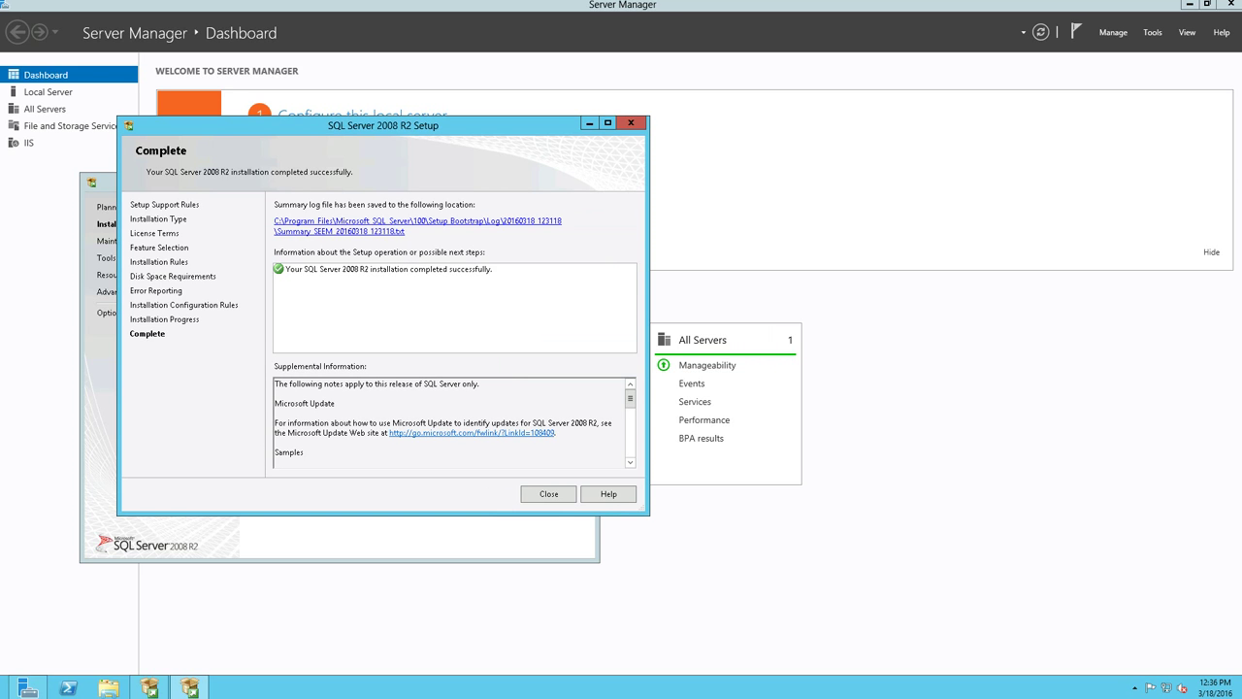
# - Close the finished setup and the Installation Center, then show the desktop
pyautogui.click(543, 493)
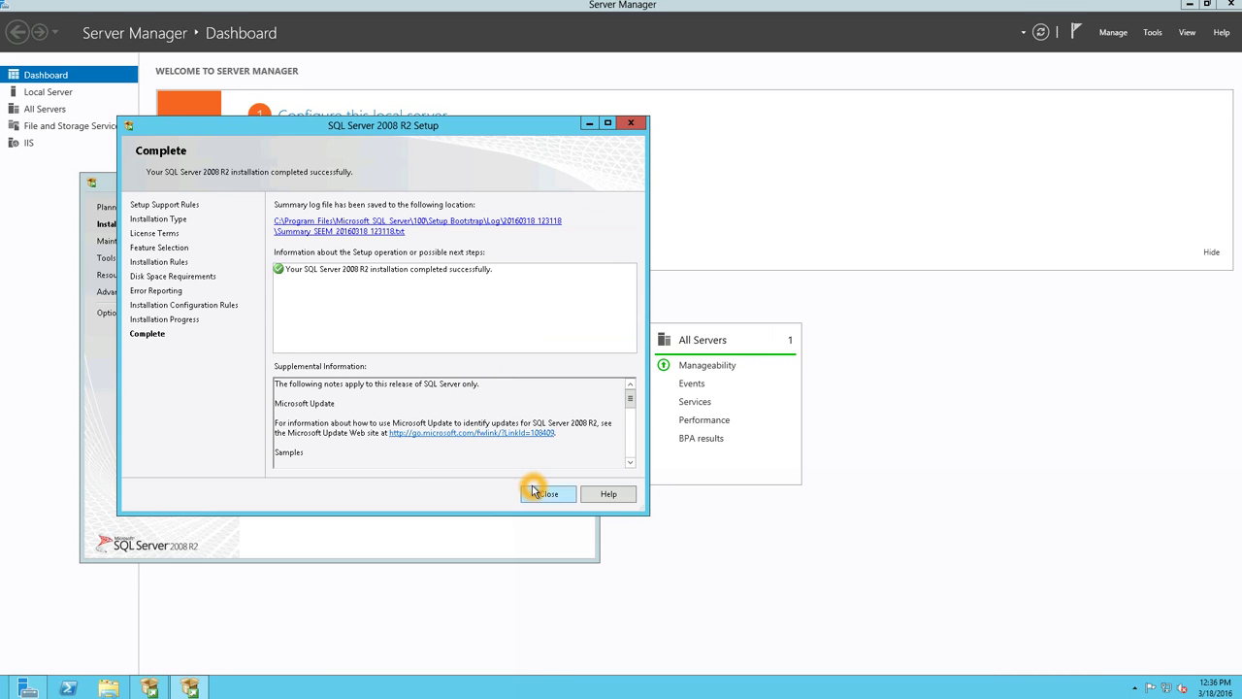
pyautogui.click(579, 183)
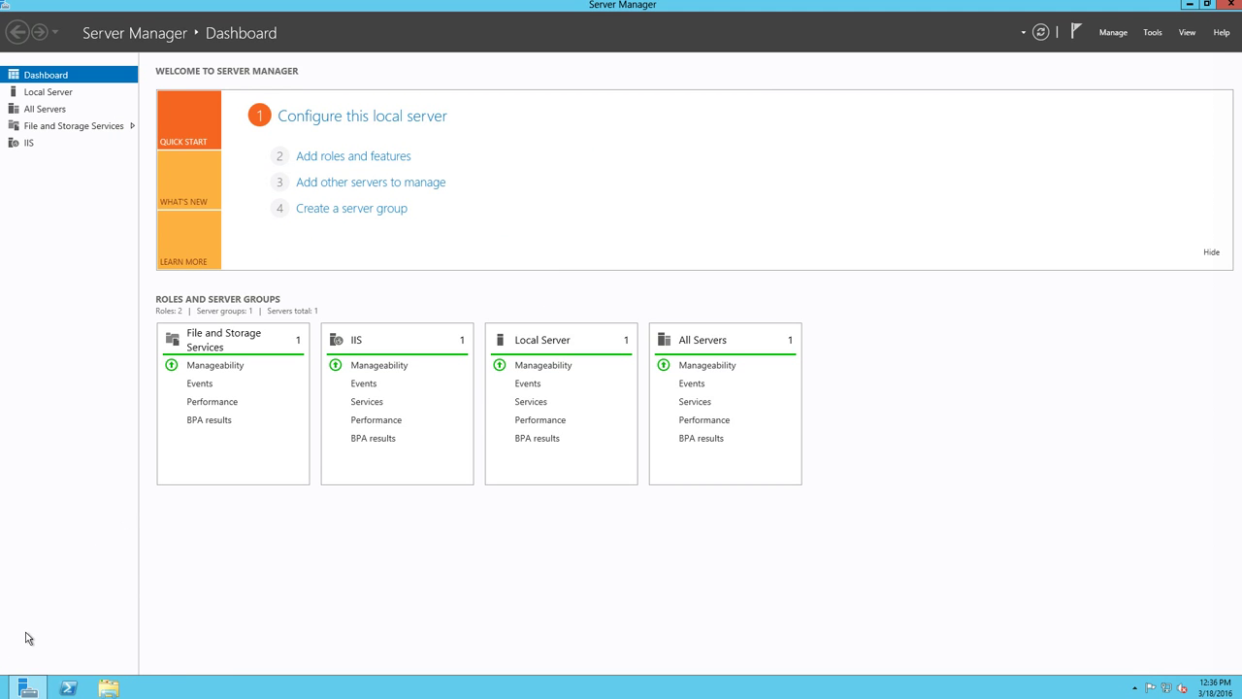
pyautogui.press('super+d')
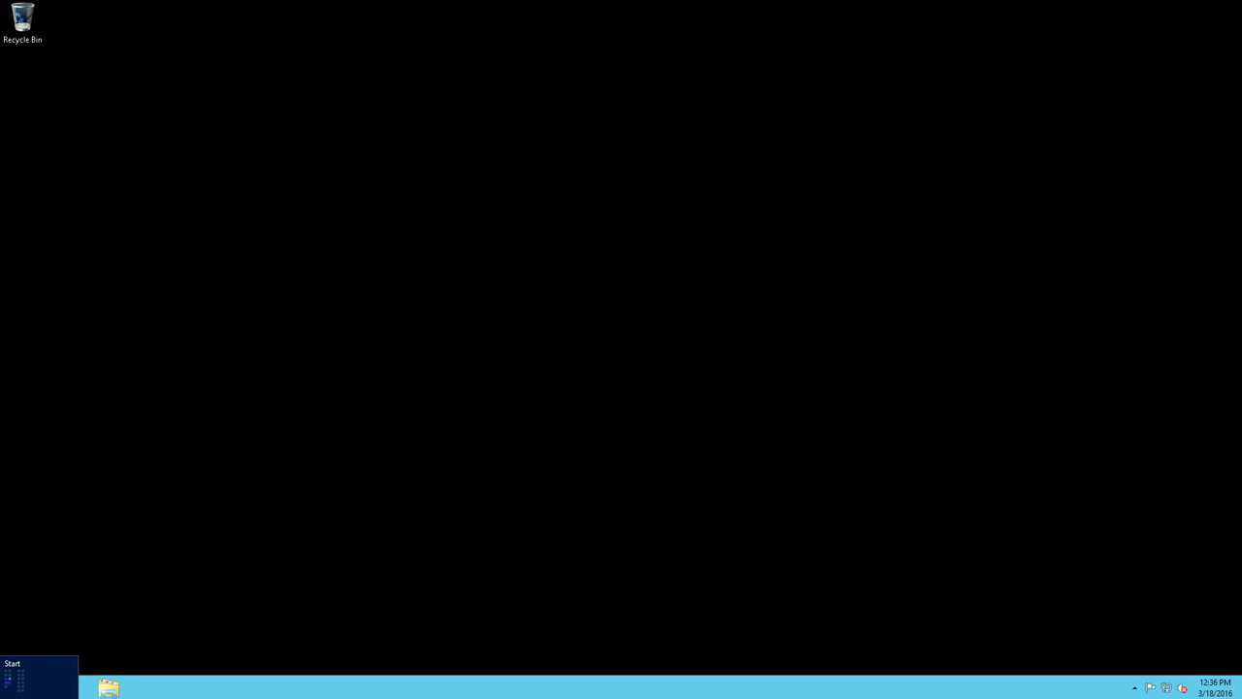
# - Launch SQL Server Management Studio from the Start screen
pyautogui.click(8, 691)
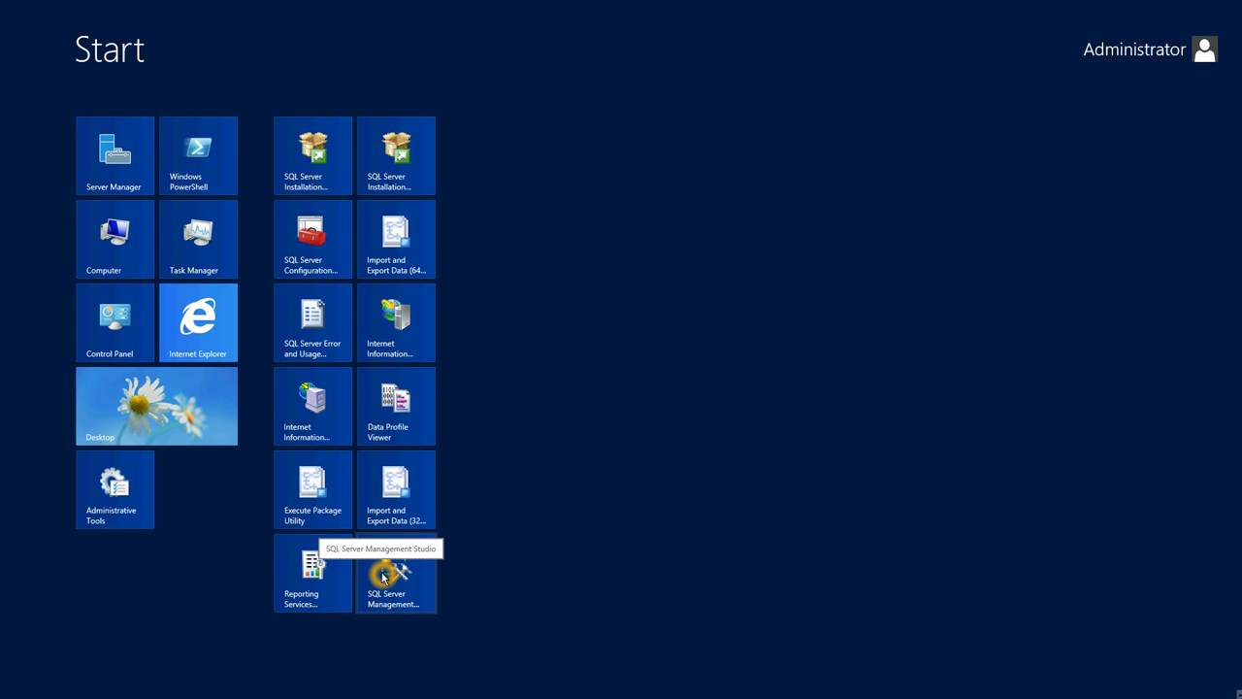
pyautogui.click(383, 576)
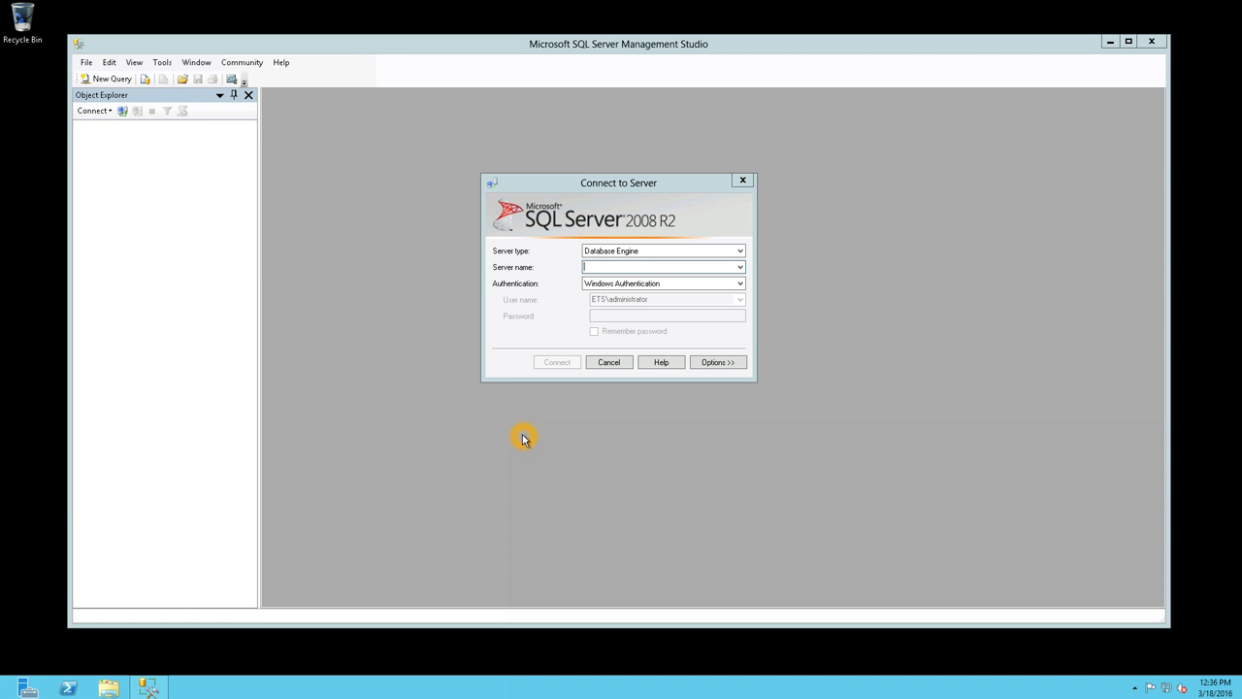
pyautogui.click(606, 299)
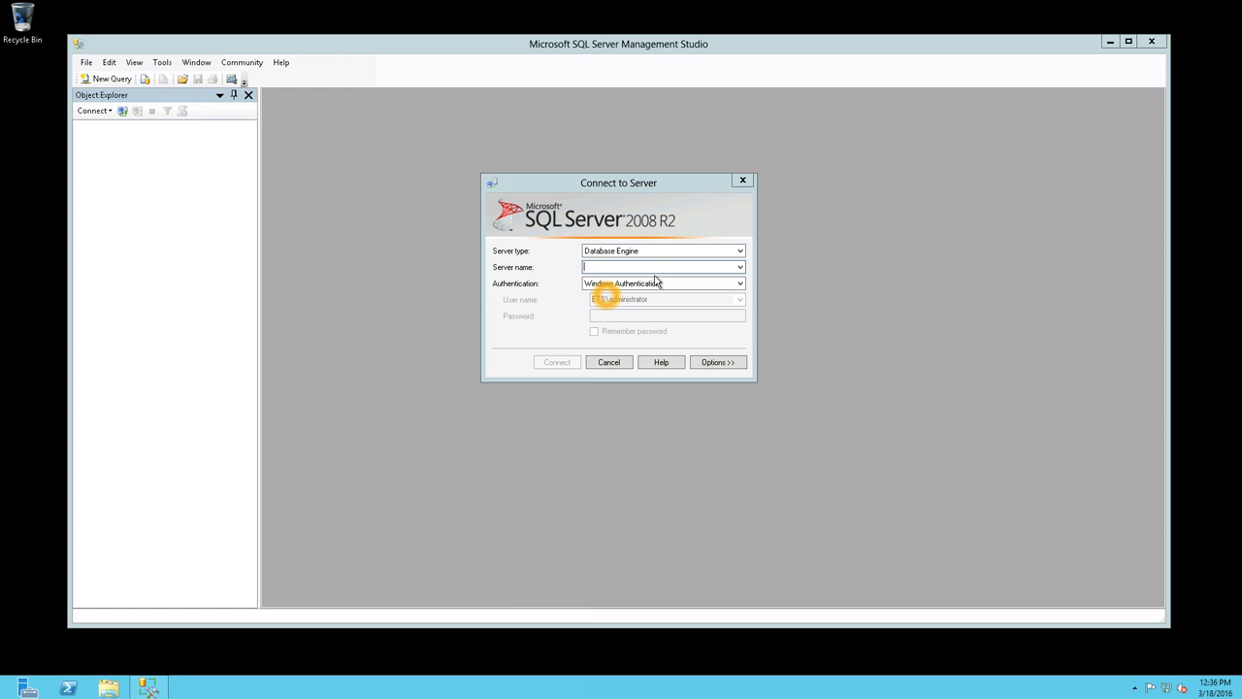
# - Browse local and network SQL Server instances from the Server name list, then return to Start
pyautogui.click(743, 267)
pyautogui.click(718, 281)
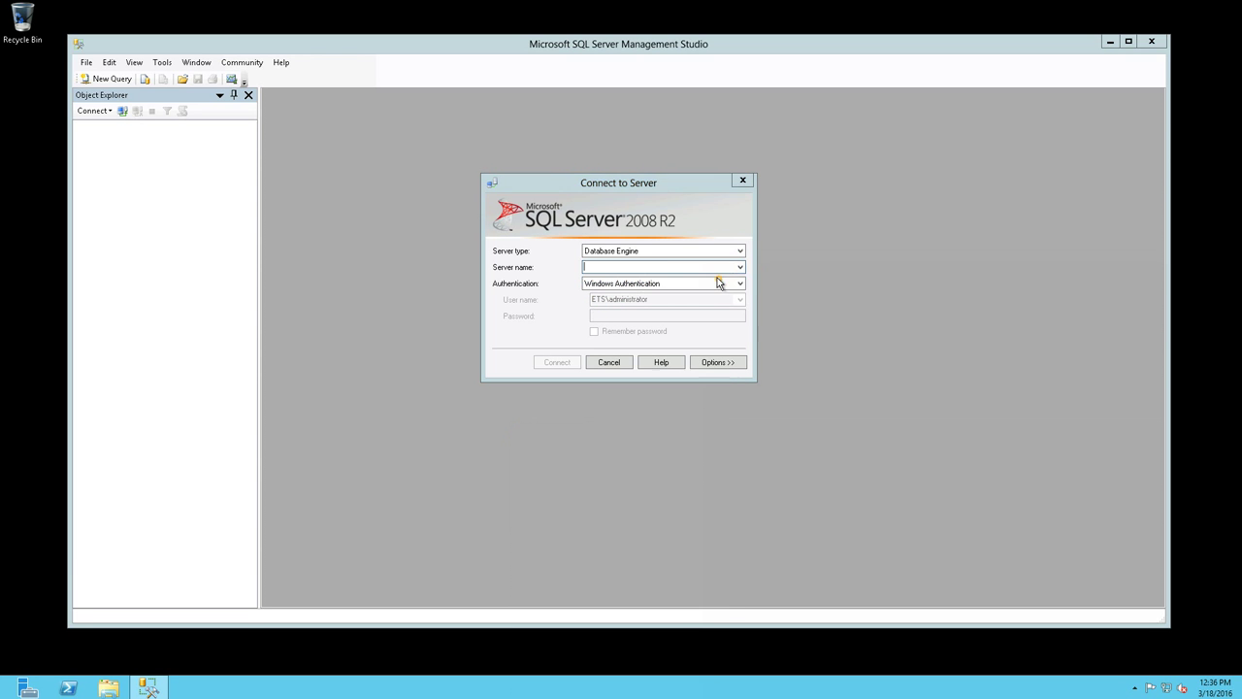
pyautogui.click(582, 184)
pyautogui.click(531, 186)
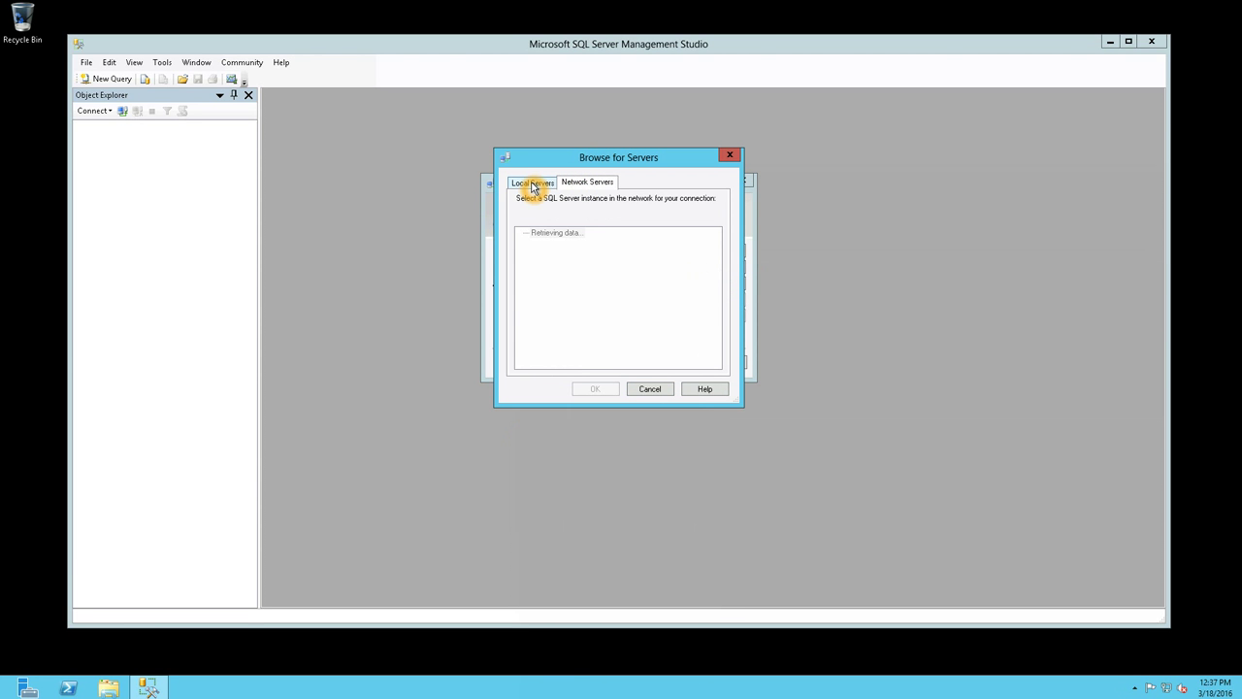
pyautogui.click(564, 247)
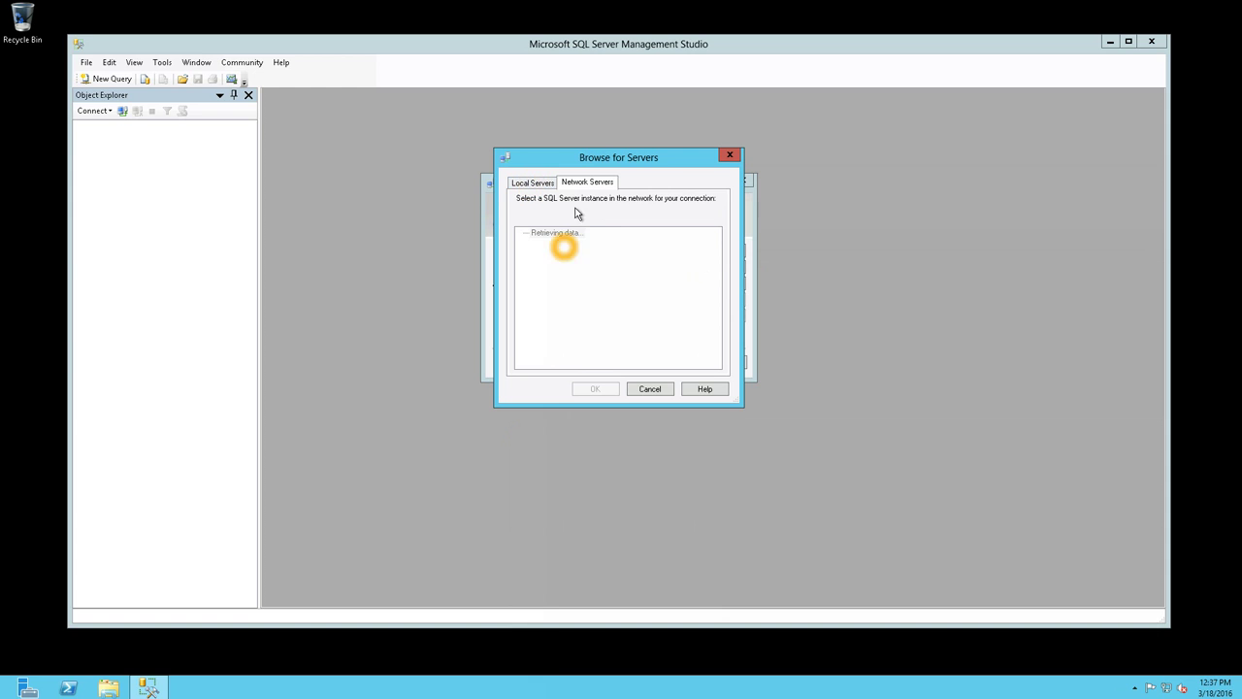
pyautogui.click(728, 158)
pyautogui.click(738, 266)
pyautogui.click(738, 266)
pyautogui.moveTo(2, 696)
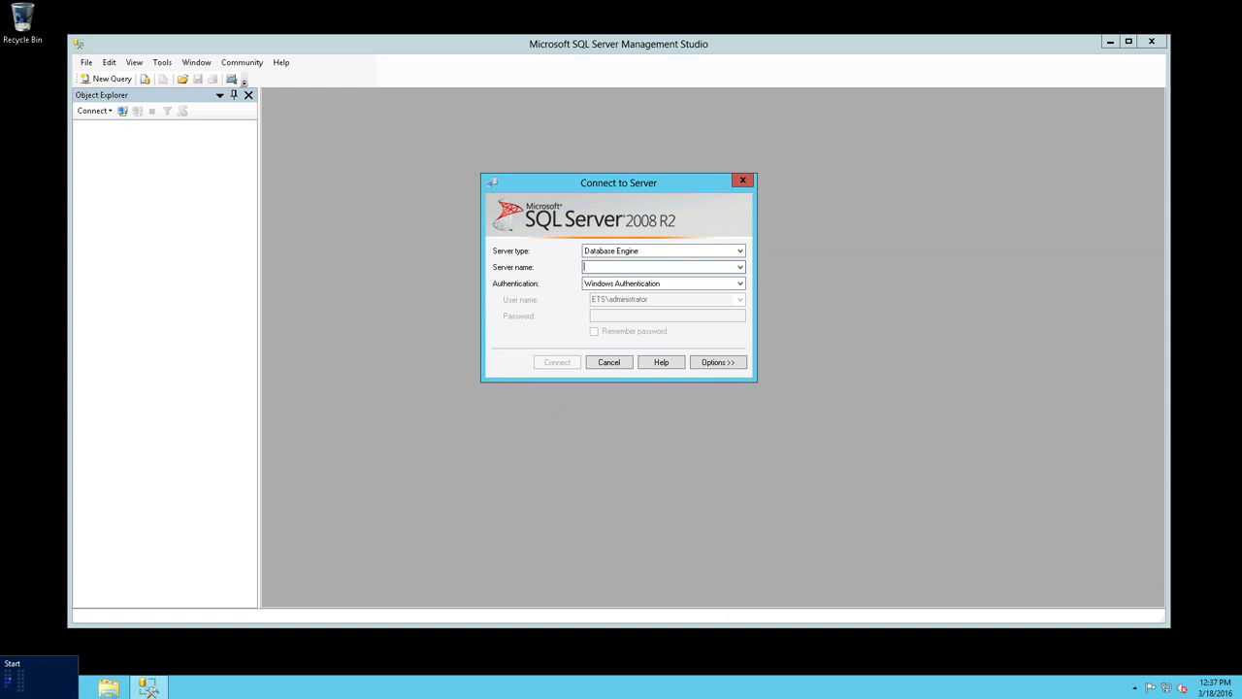
pyautogui.click(3, 692)
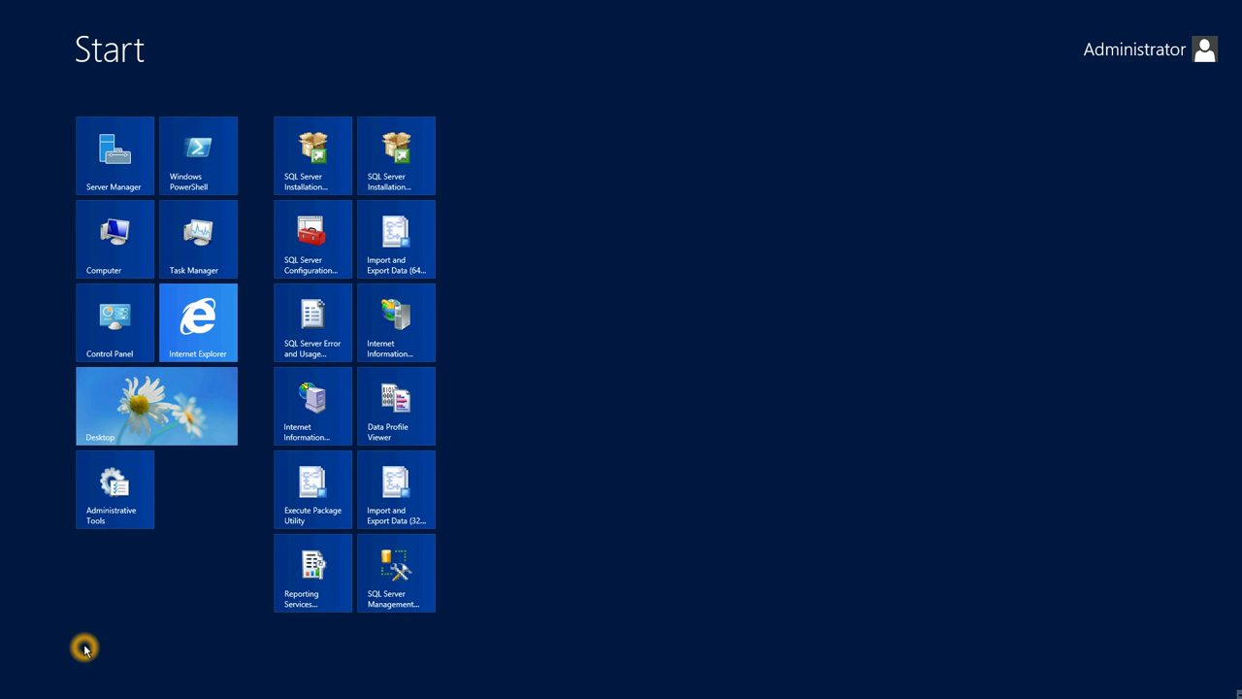
# - Launch SQL Server Configuration Manager and show the Protocols for SQLEXPRESS
pyautogui.click(294, 262)
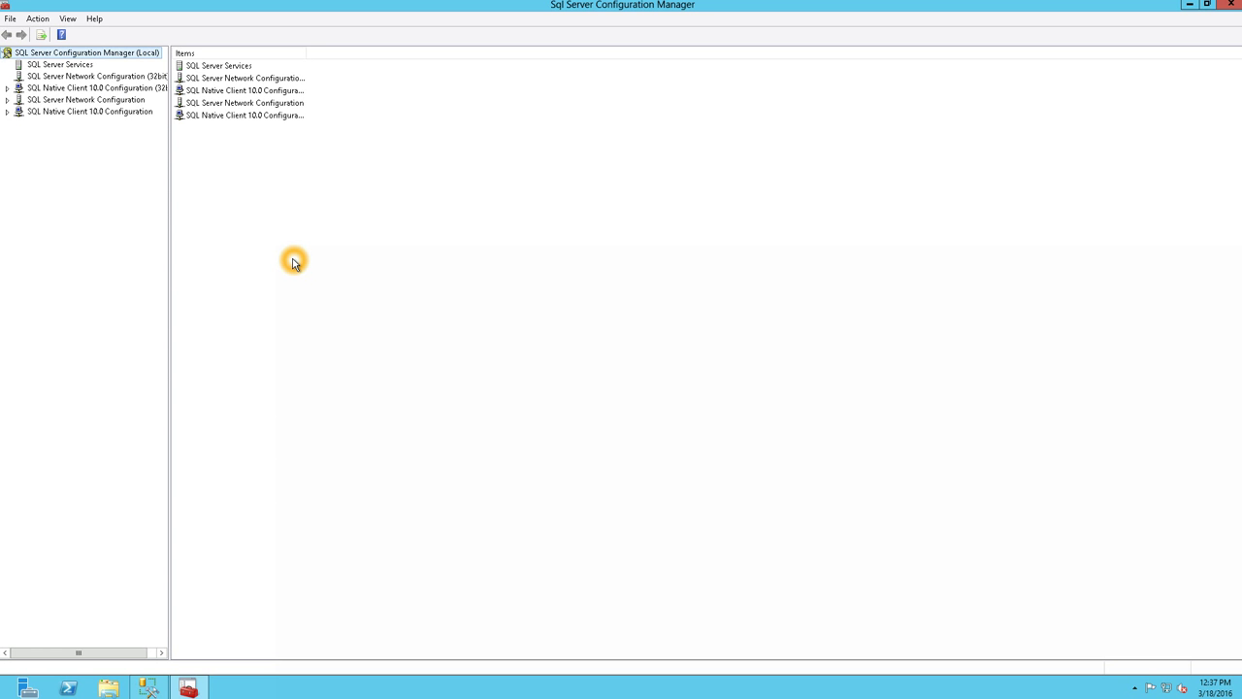
pyautogui.doubleClick(121, 89)
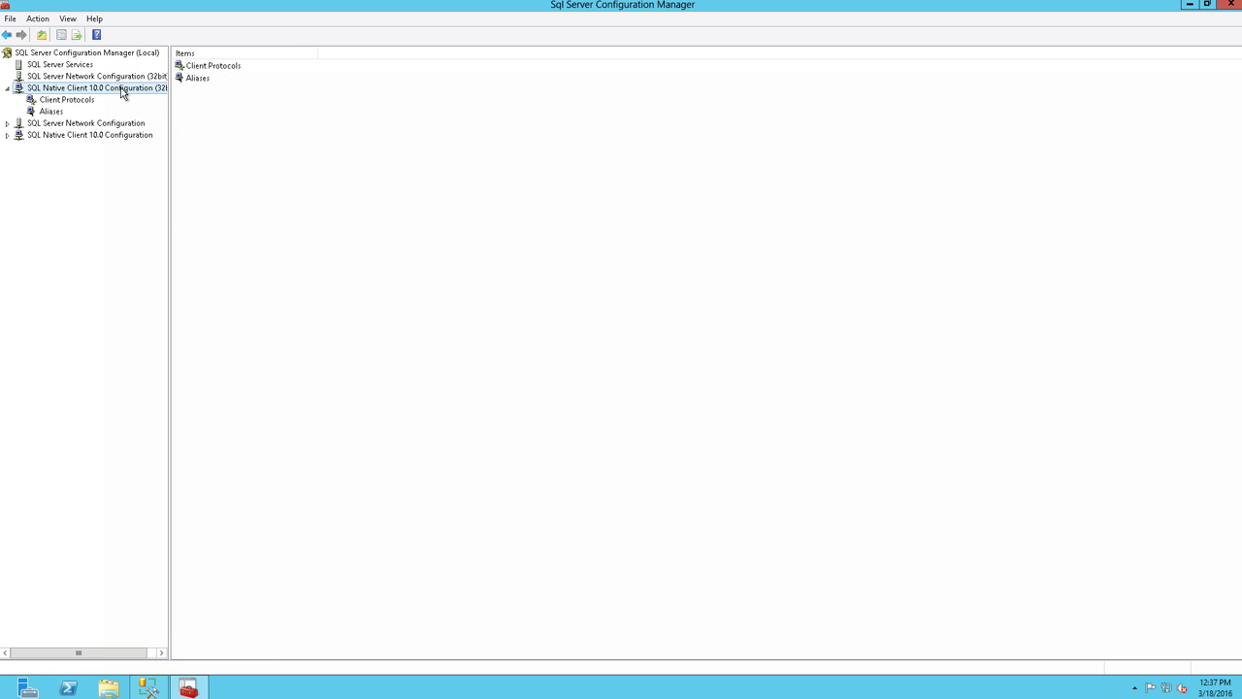
pyautogui.click(47, 103)
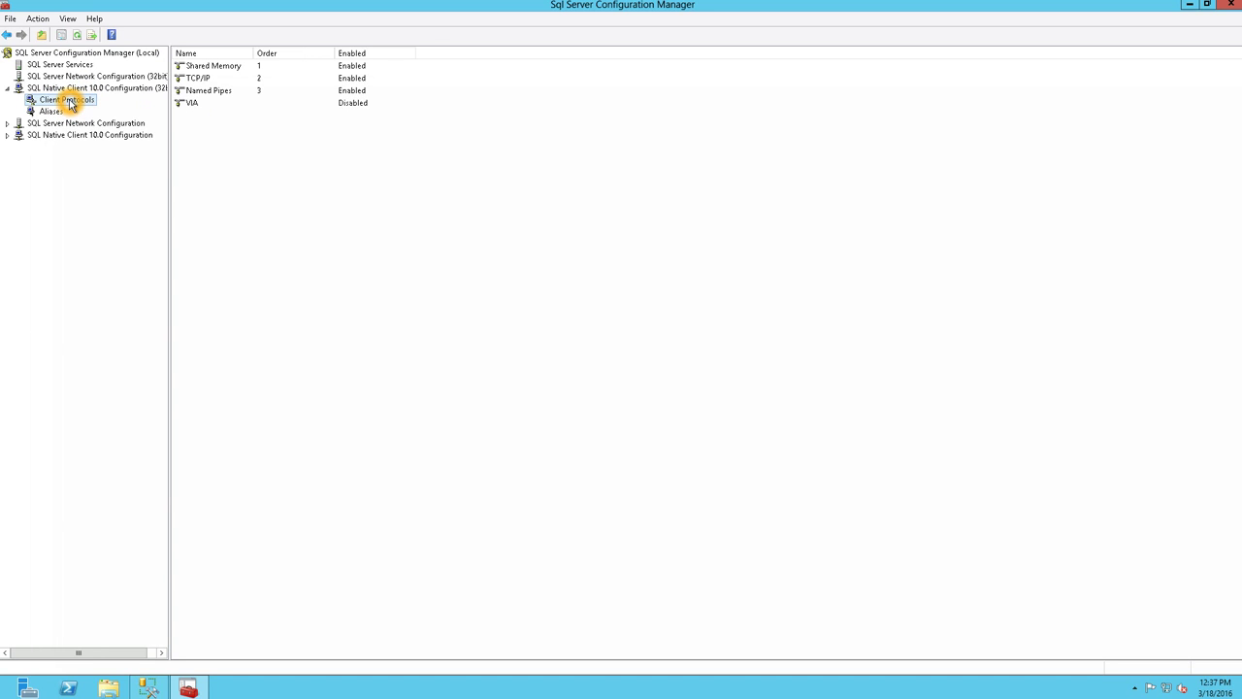
pyautogui.click(198, 91)
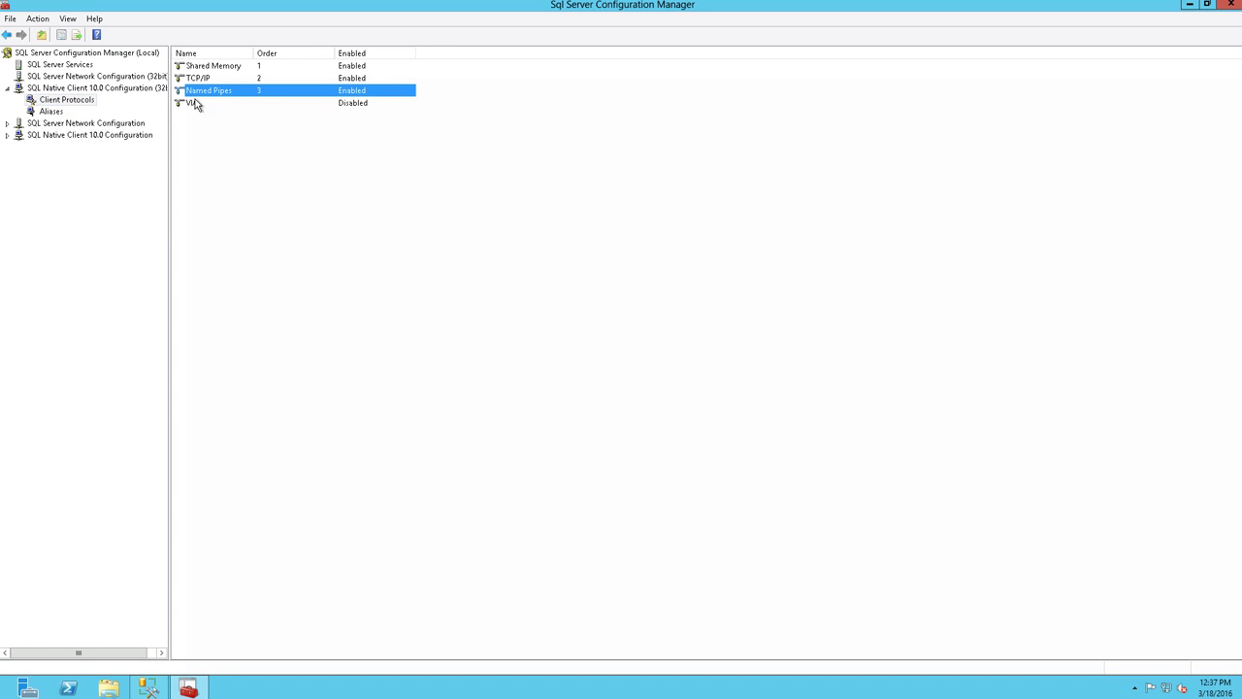
pyautogui.click(206, 94)
pyautogui.doubleClick(121, 124)
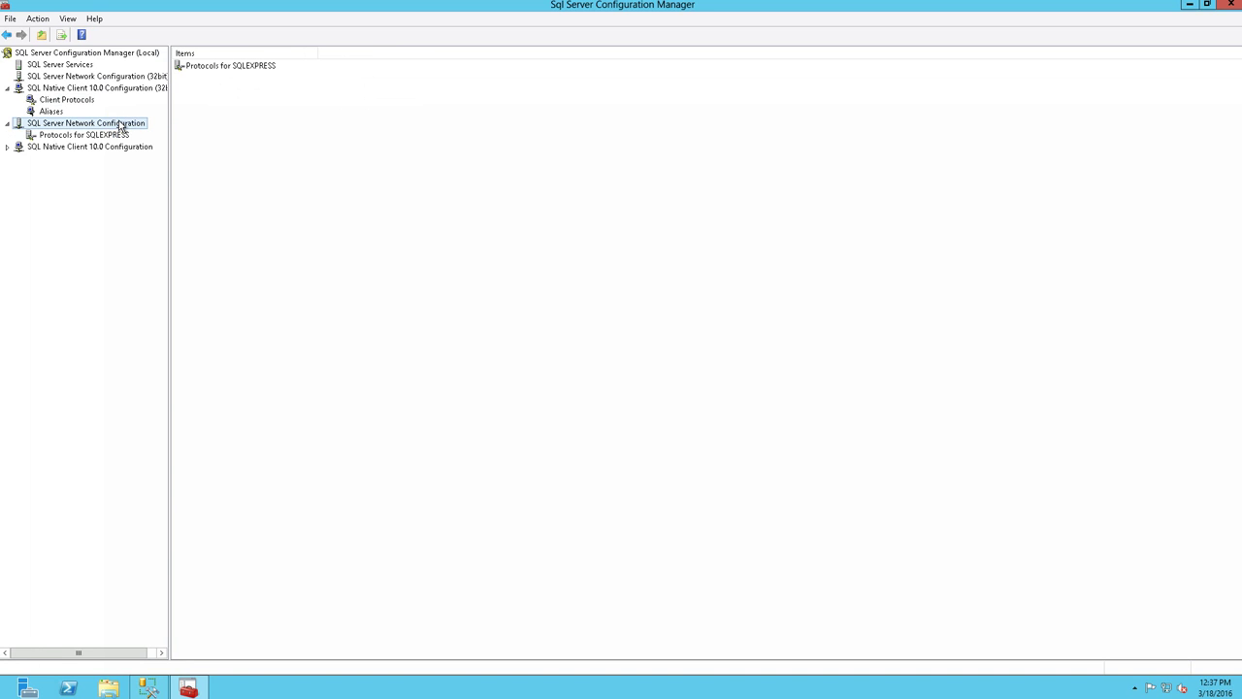
pyautogui.click(109, 134)
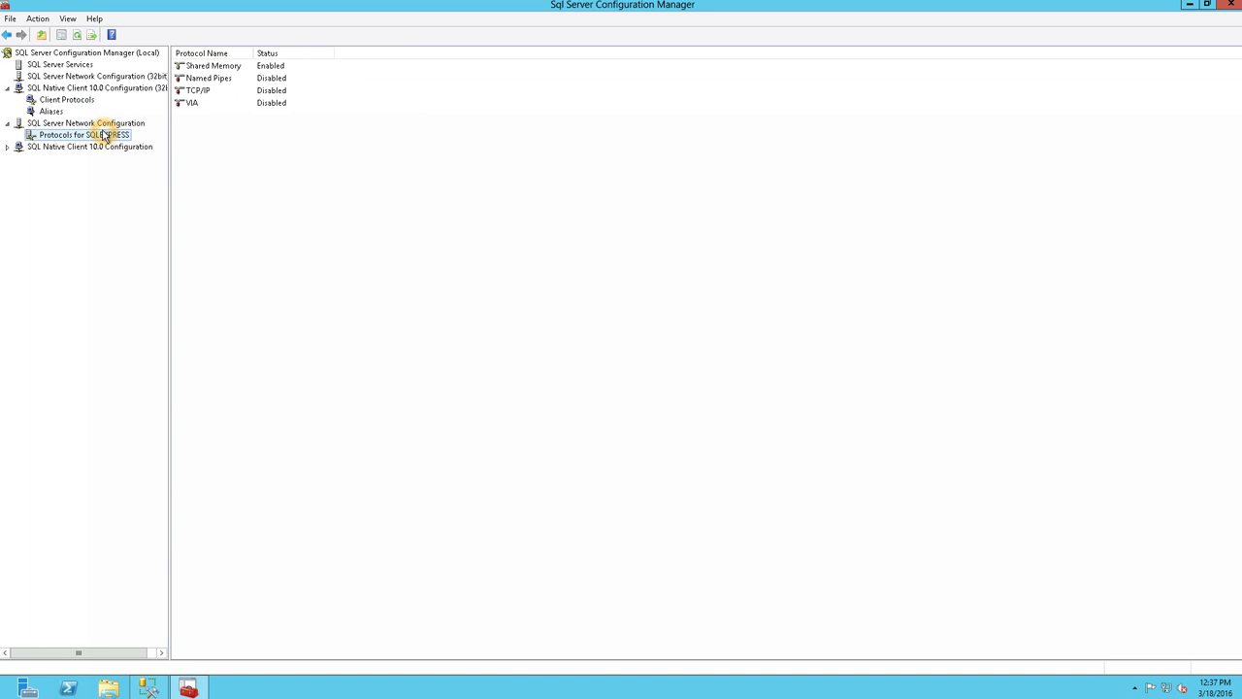
pyautogui.click(63, 135)
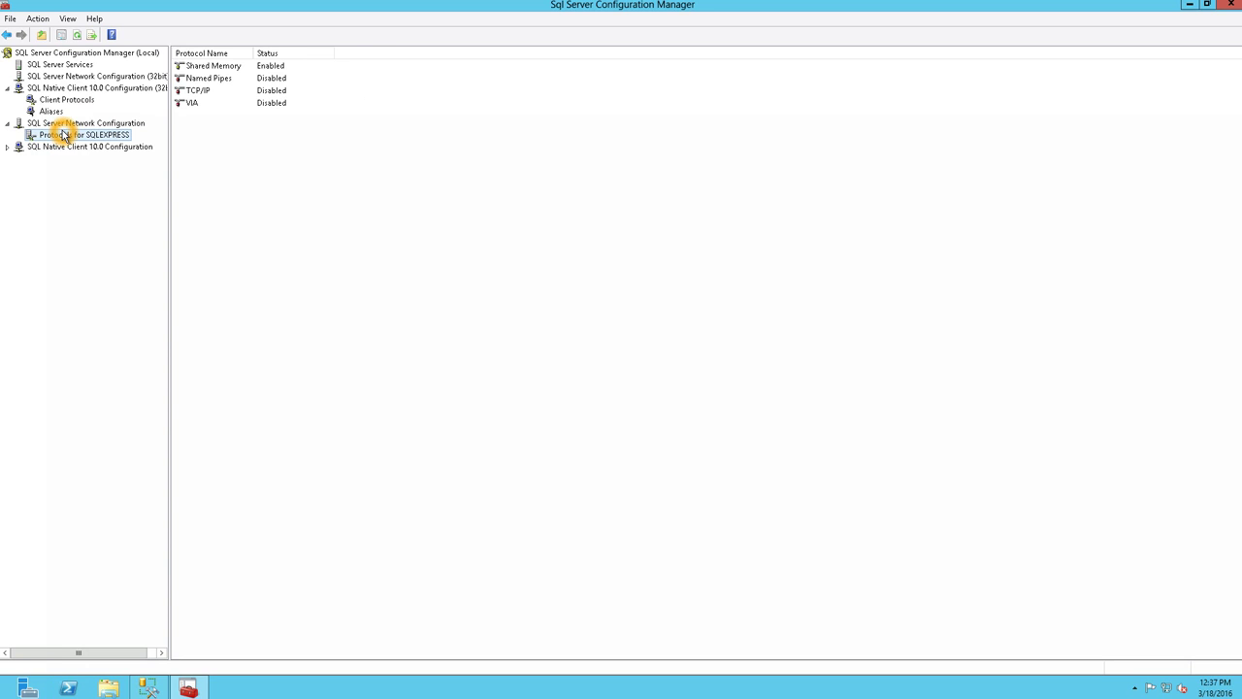
# - Set the Named Pipes protocol for SQLEXPRESS to Enabled = Yes
pyautogui.doubleClick(204, 80)
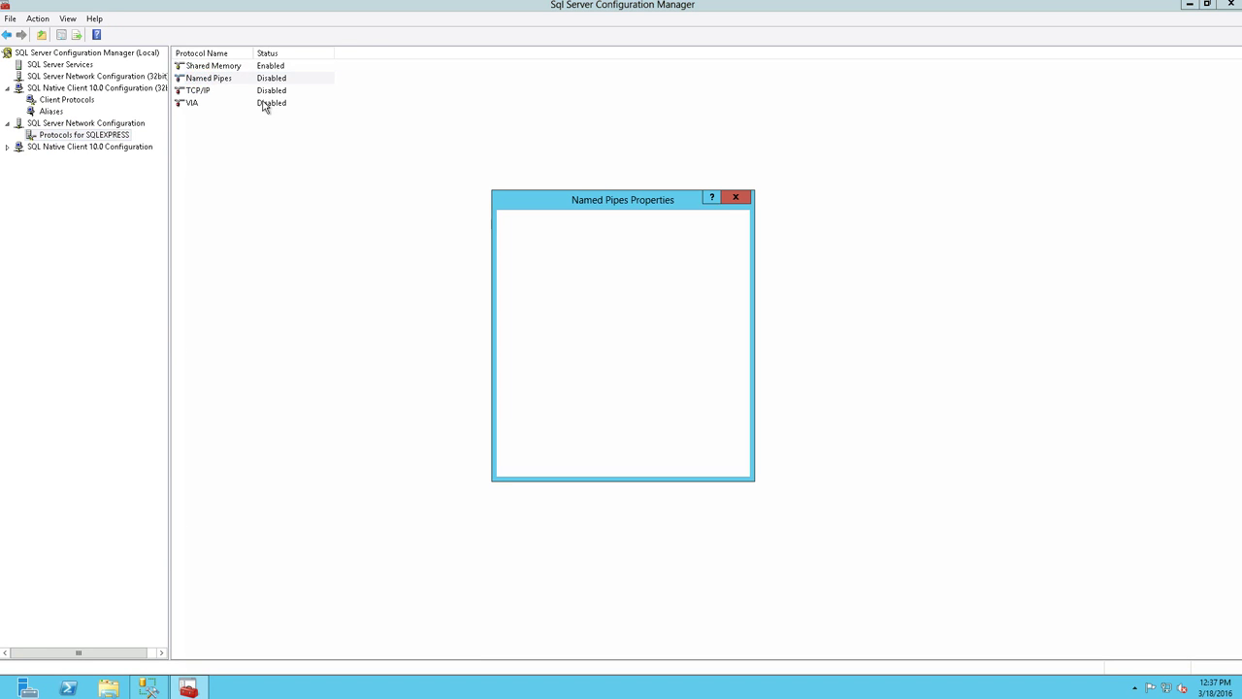
pyautogui.click(734, 250)
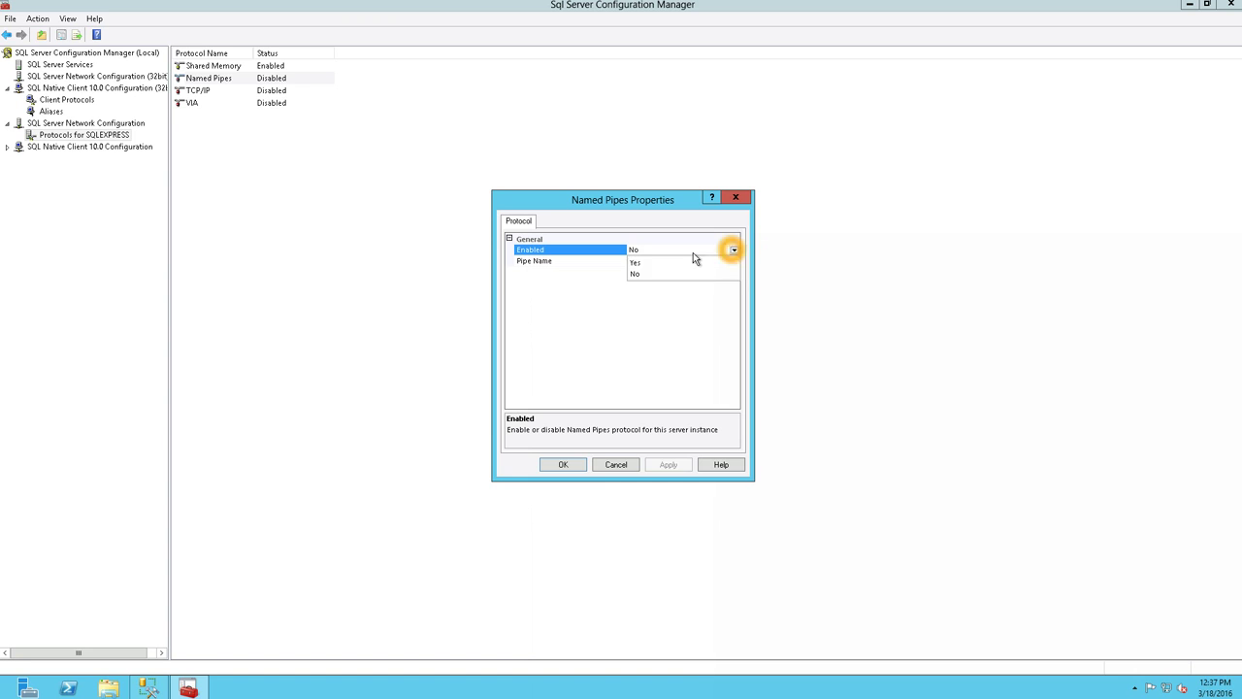
pyautogui.click(648, 259)
pyautogui.click(563, 464)
pyautogui.click(737, 390)
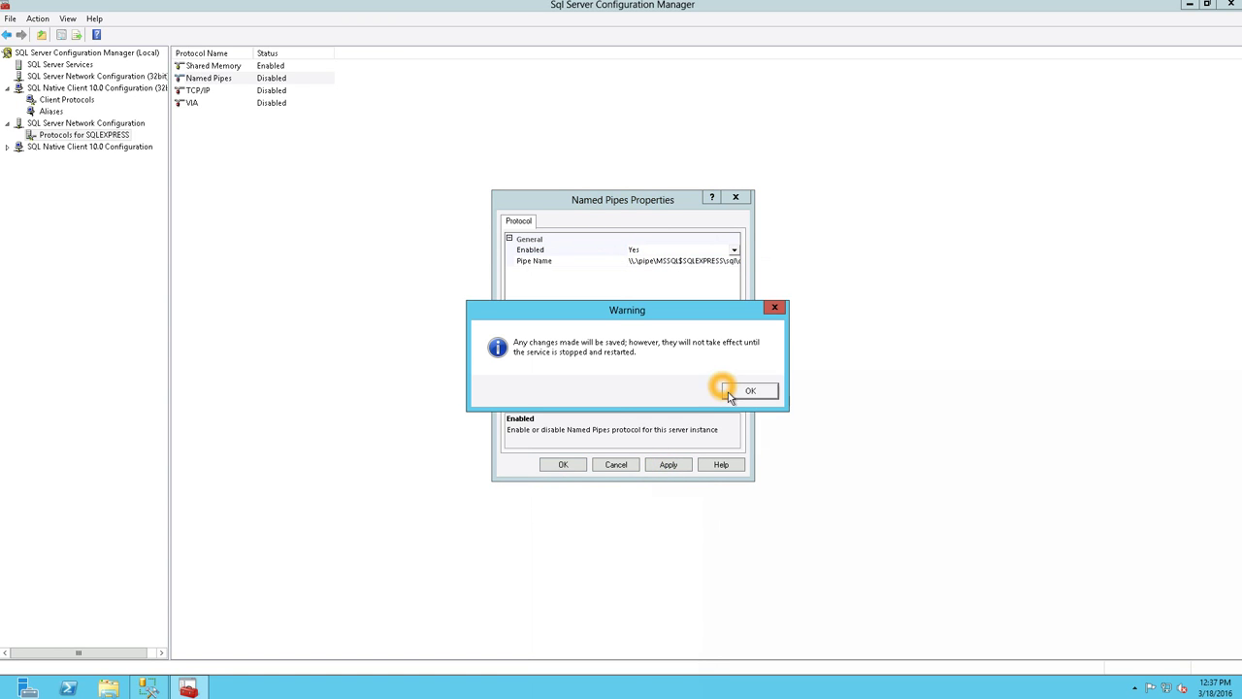
# - Set TCP/IP for SQLEXPRESS to Enabled = Yes, then view the SQL Server Services list
pyautogui.doubleClick(270, 94)
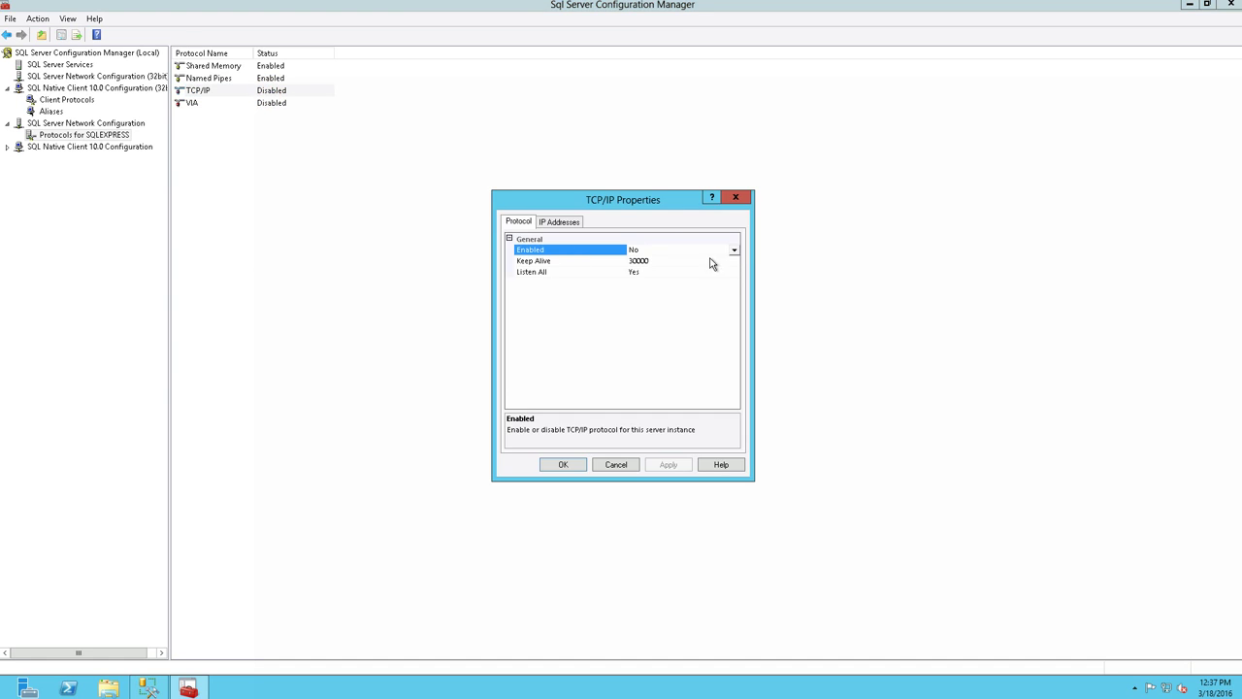
pyautogui.click(735, 250)
pyautogui.click(636, 258)
pyautogui.click(669, 464)
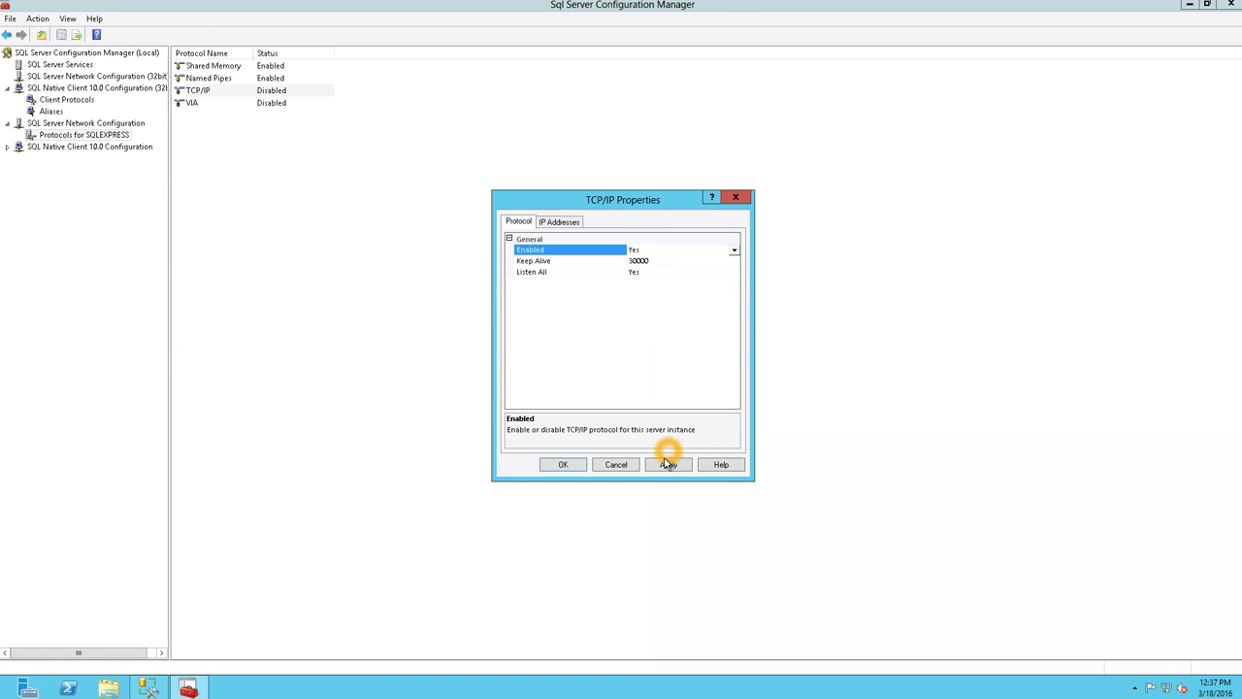
pyautogui.click(748, 390)
pyautogui.click(563, 464)
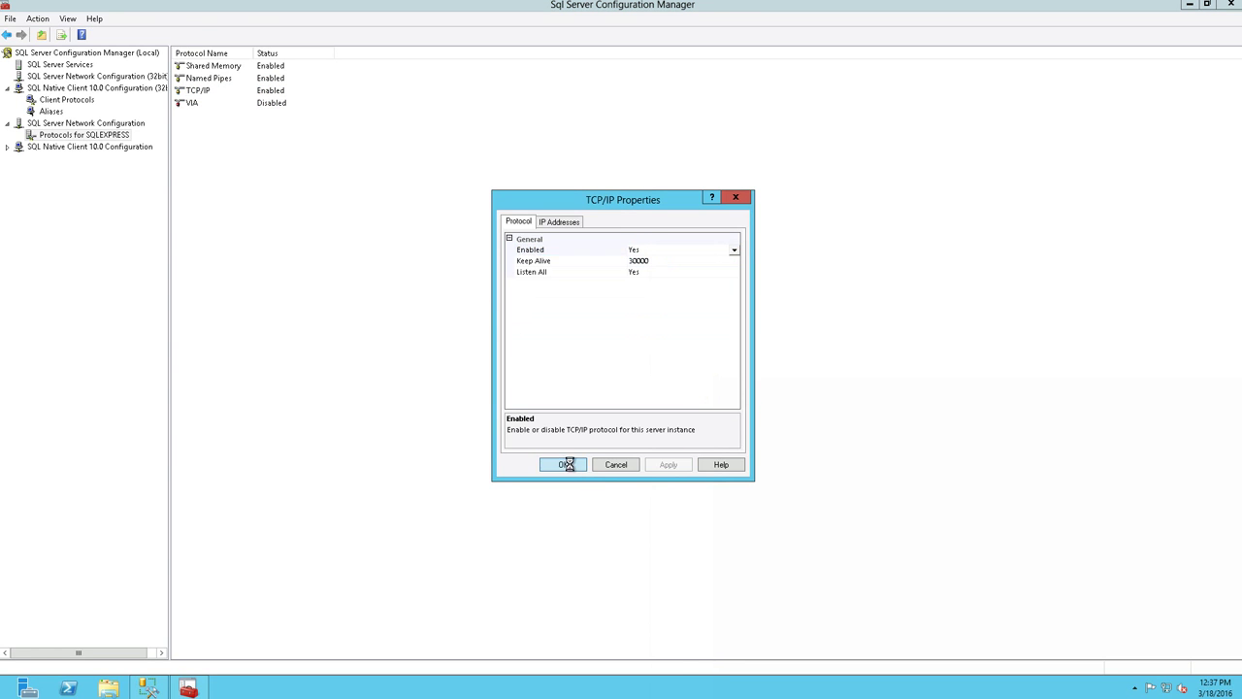
pyautogui.click(55, 65)
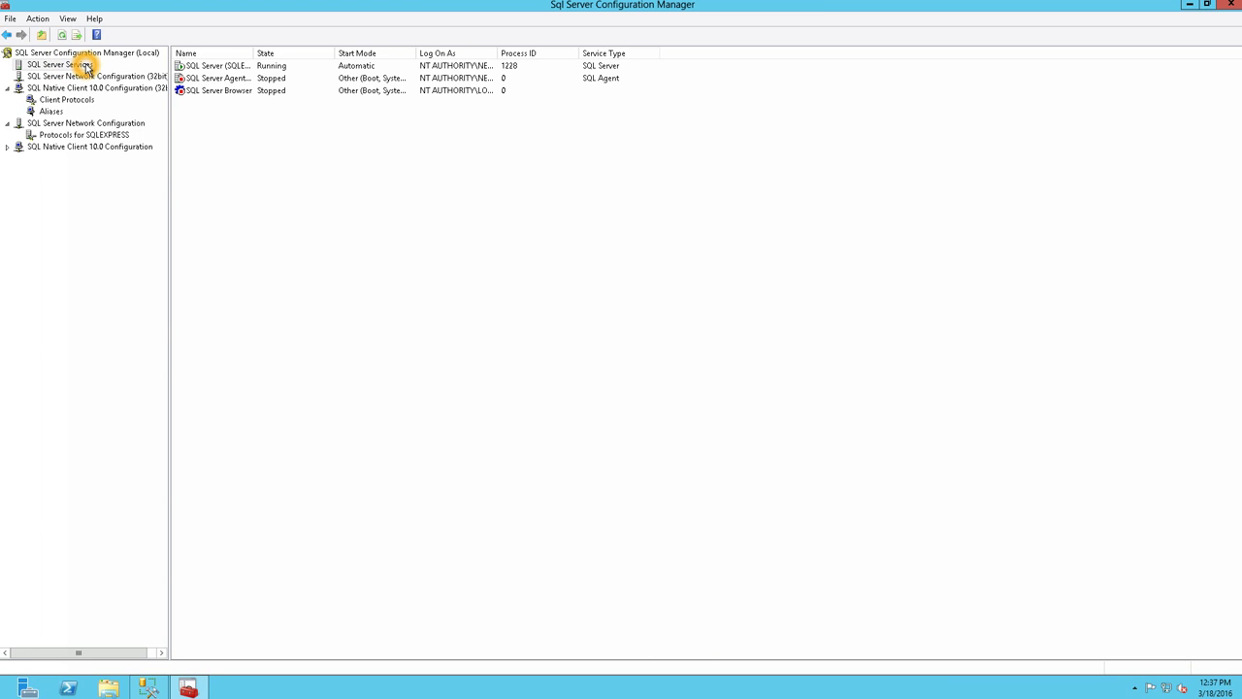
# - Restart the SQL Server (SQLEXPRESS) service, then search the Start screen for 'ser'
pyautogui.rightClick(223, 70)
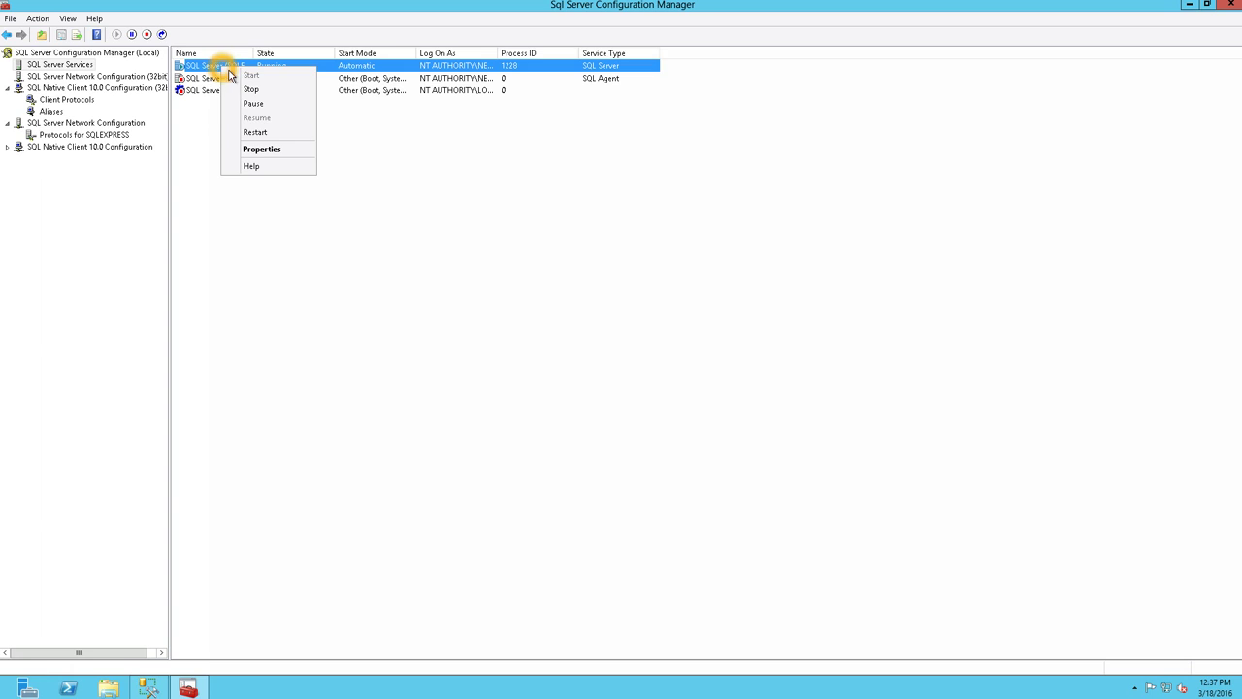
pyautogui.click(254, 130)
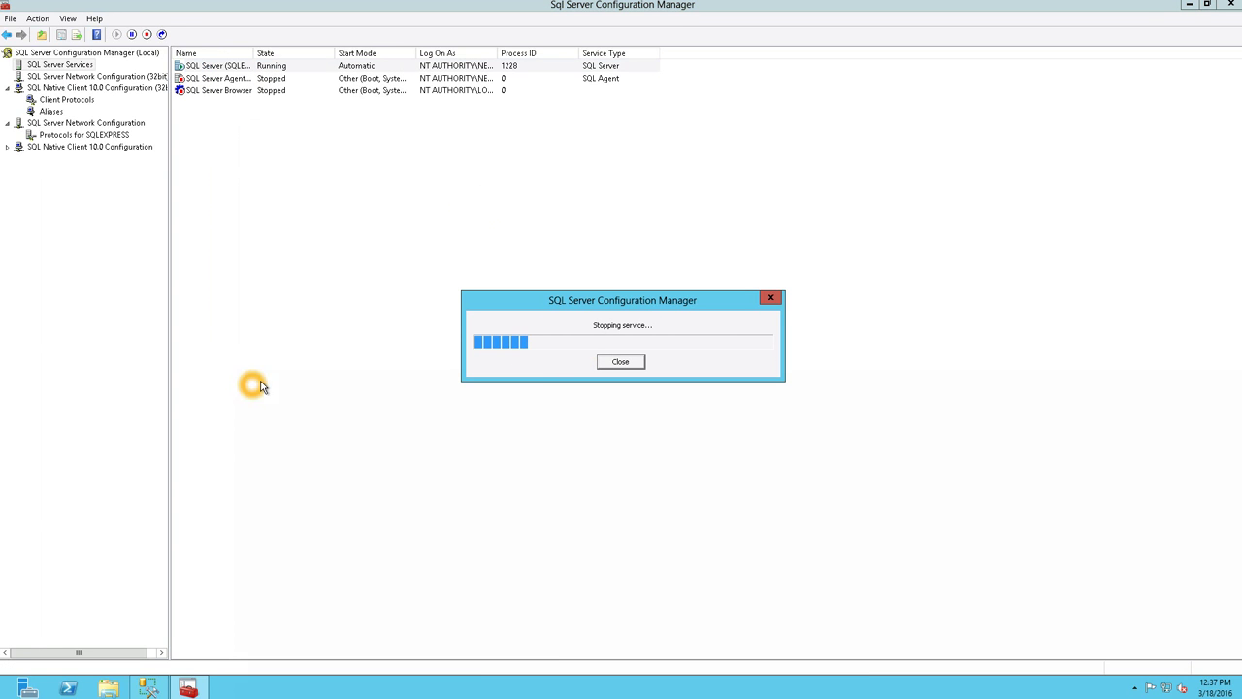
pyautogui.click(14, 691)
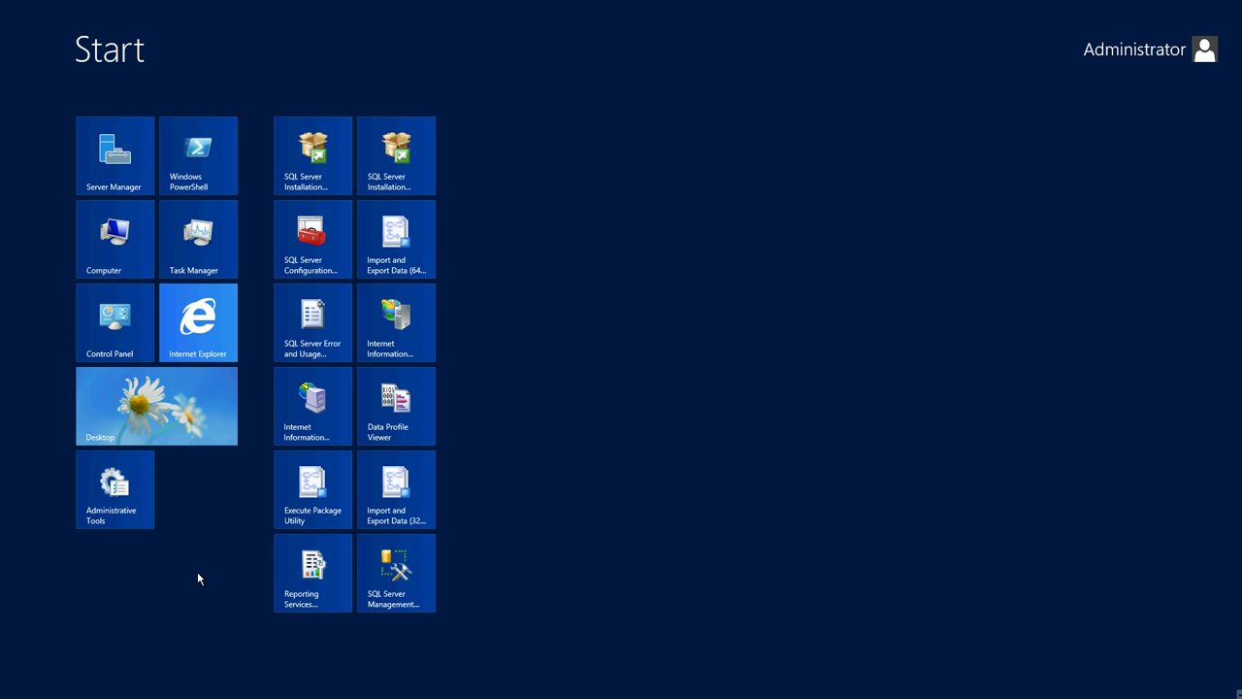
pyautogui.write('ser')
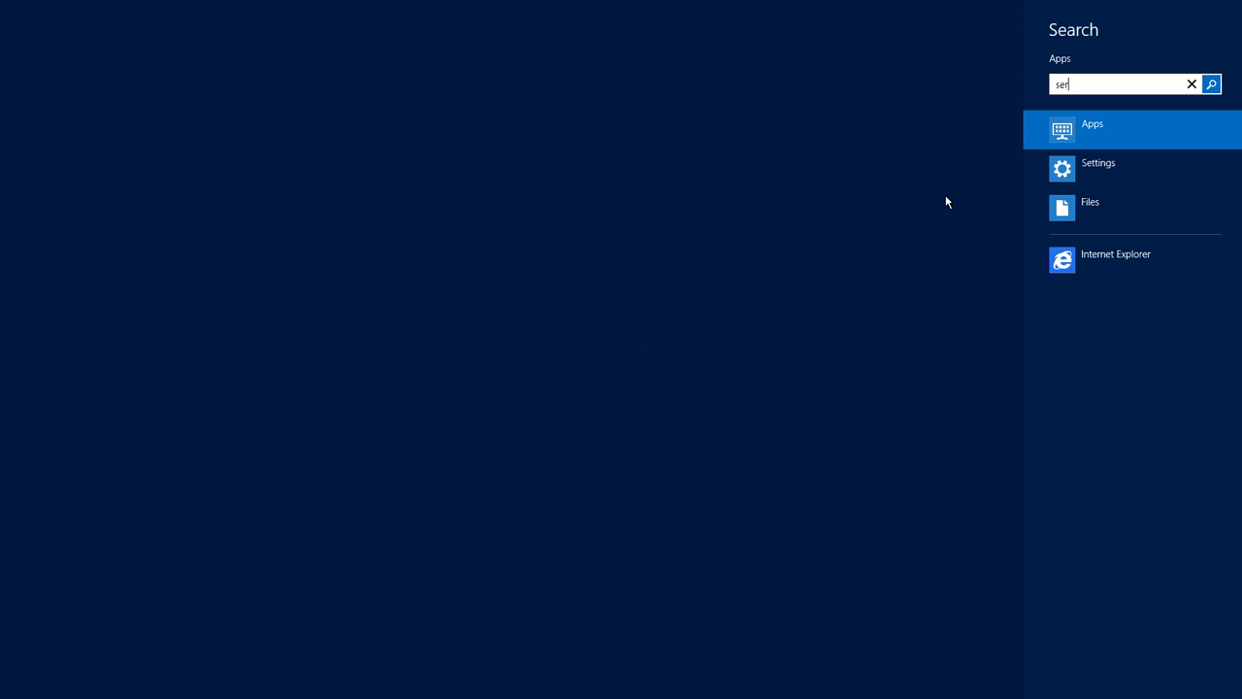
# - Open the Services console and jump to the SQL entries
pyautogui.click(123, 373)
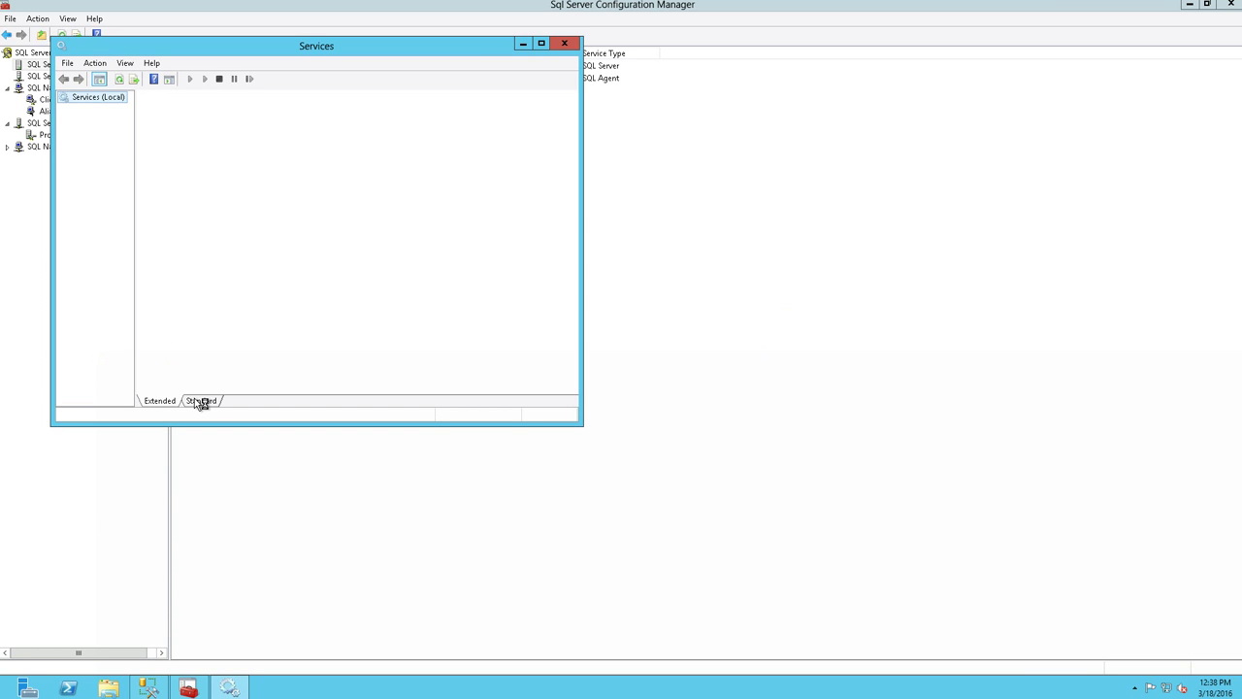
pyautogui.click(170, 347)
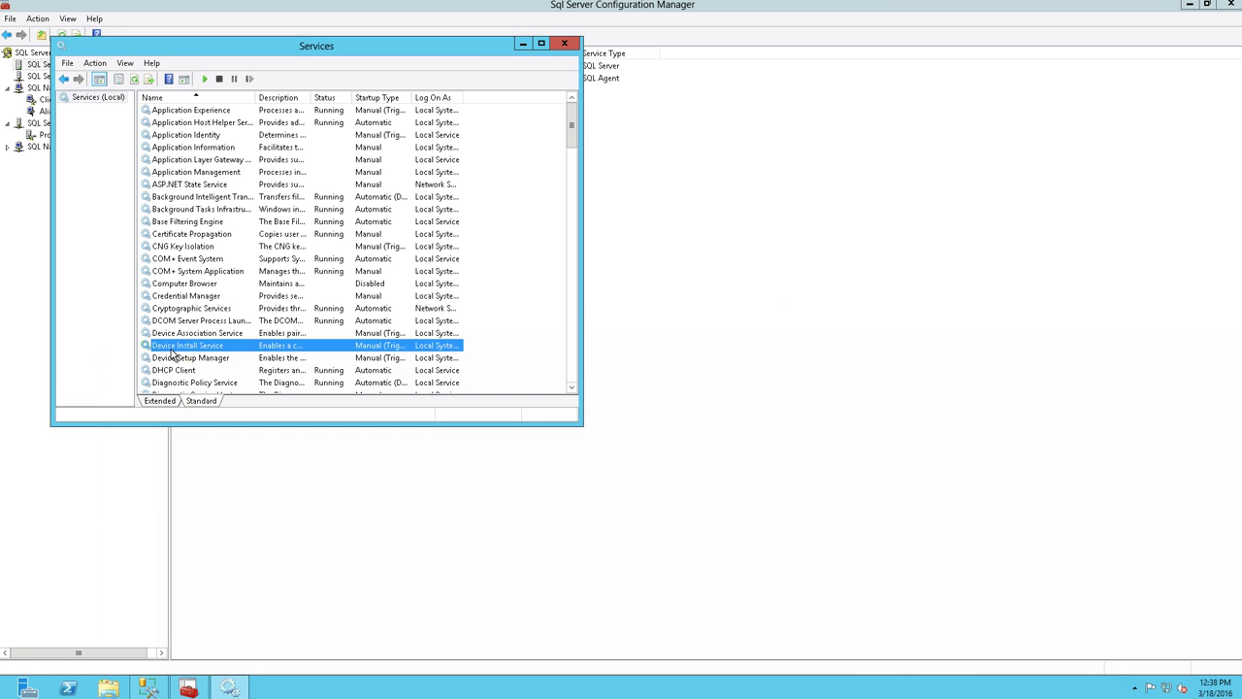
pyautogui.write('sql')
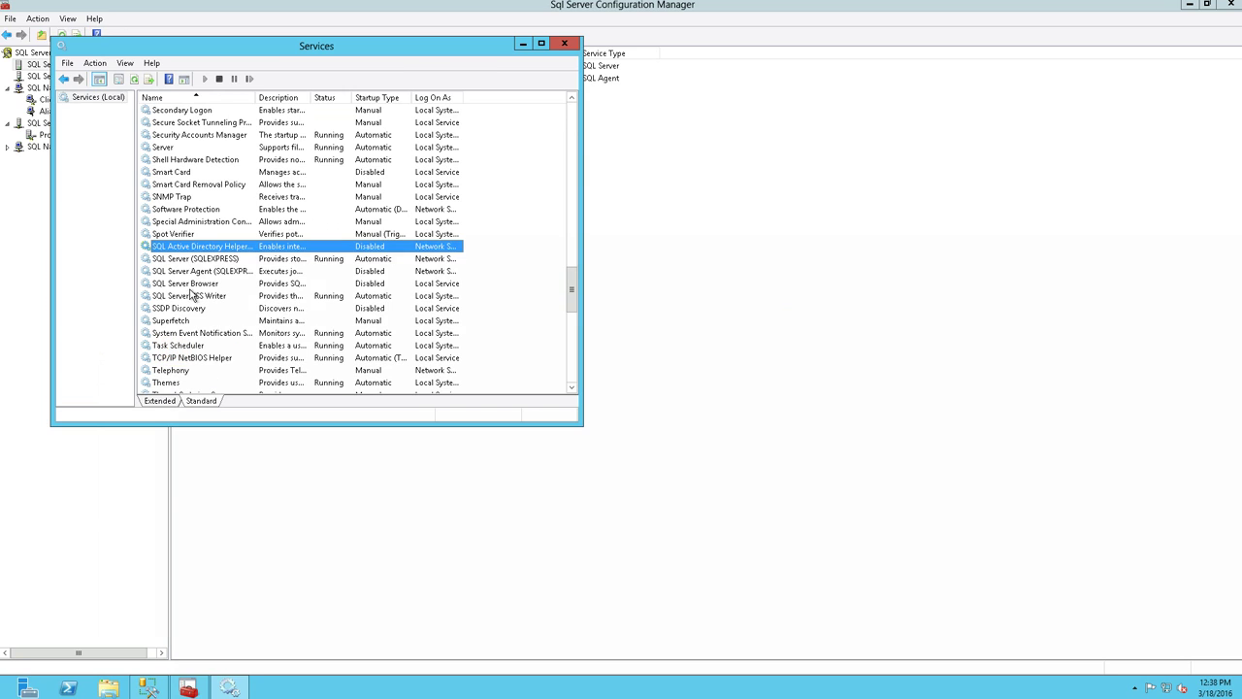
# - Set SQL Server Browser to Automatic startup and start the service
pyautogui.doubleClick(191, 283)
pyautogui.click(281, 222)
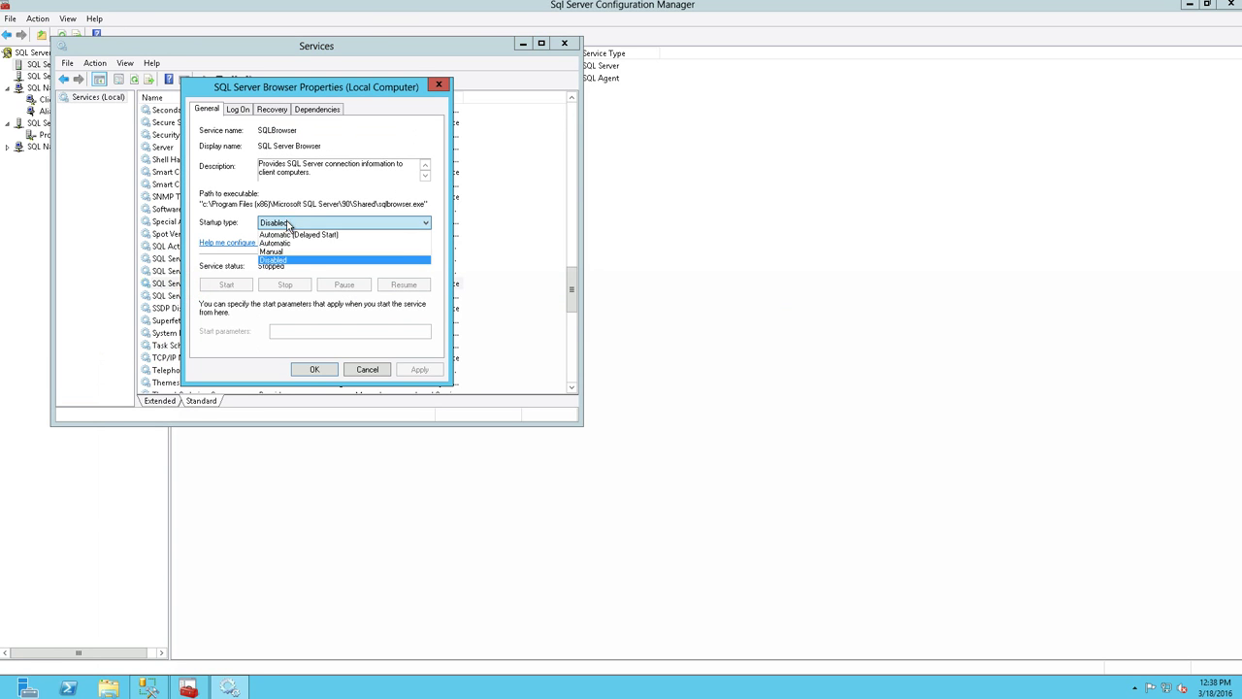
pyautogui.click(276, 243)
pyautogui.click(419, 370)
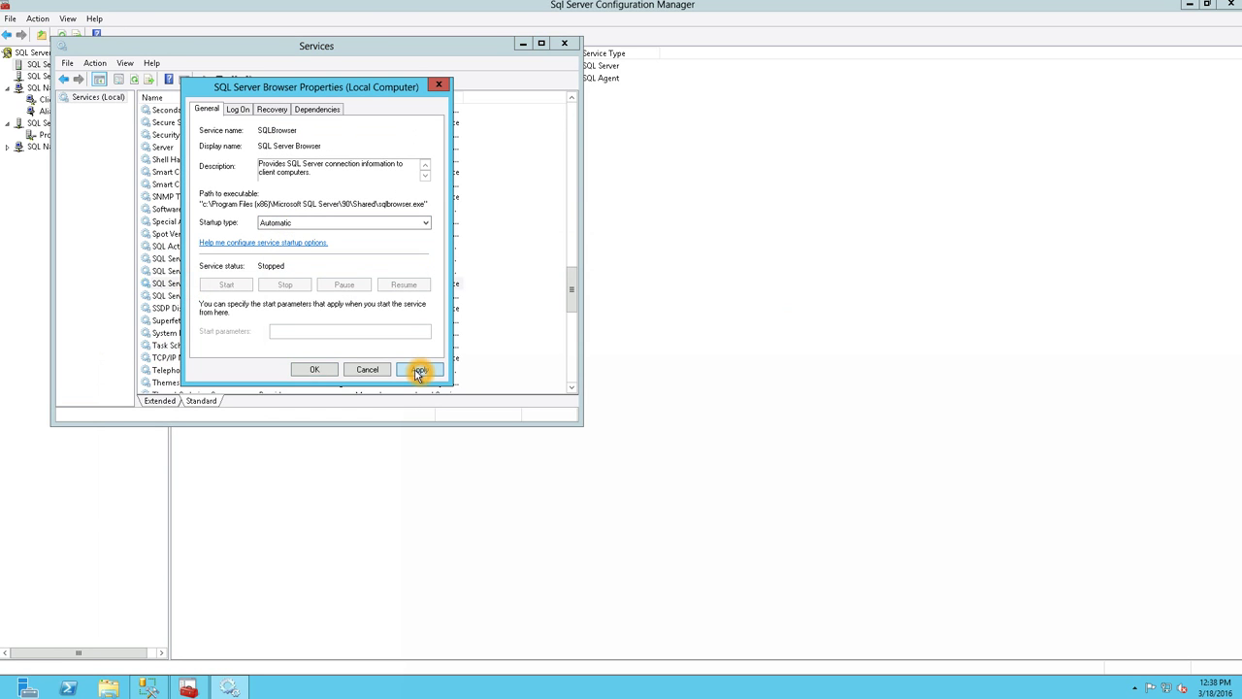
pyautogui.click(206, 286)
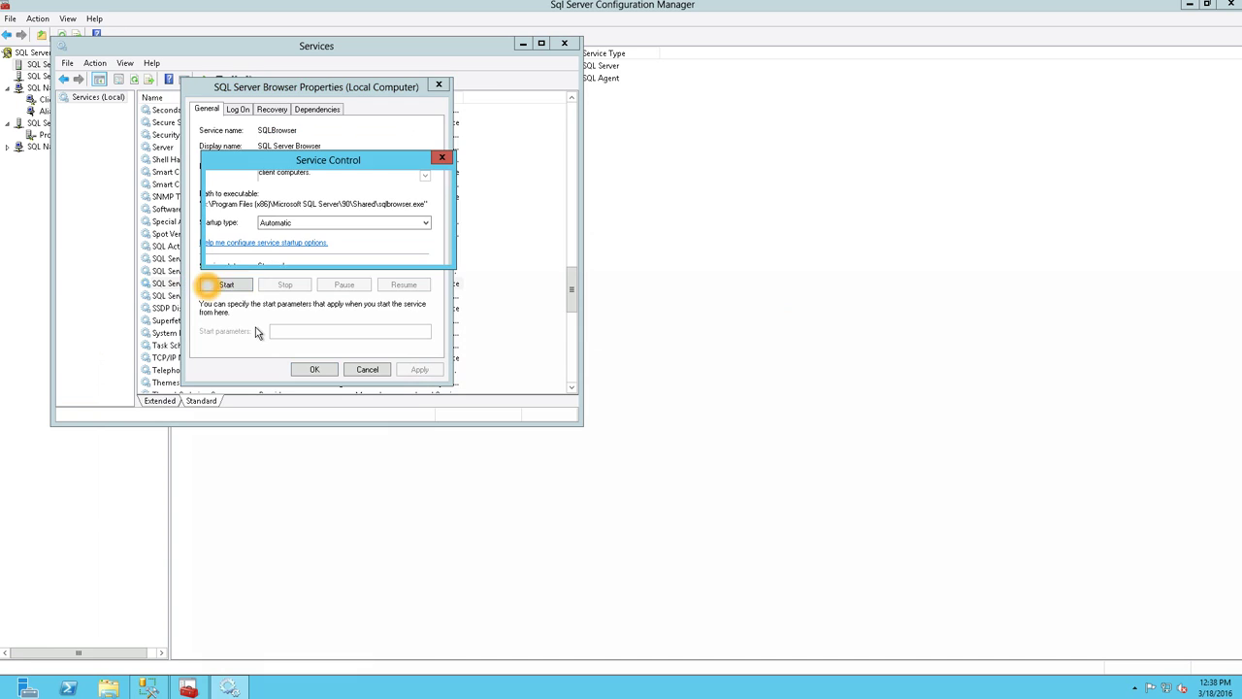
pyautogui.click(309, 369)
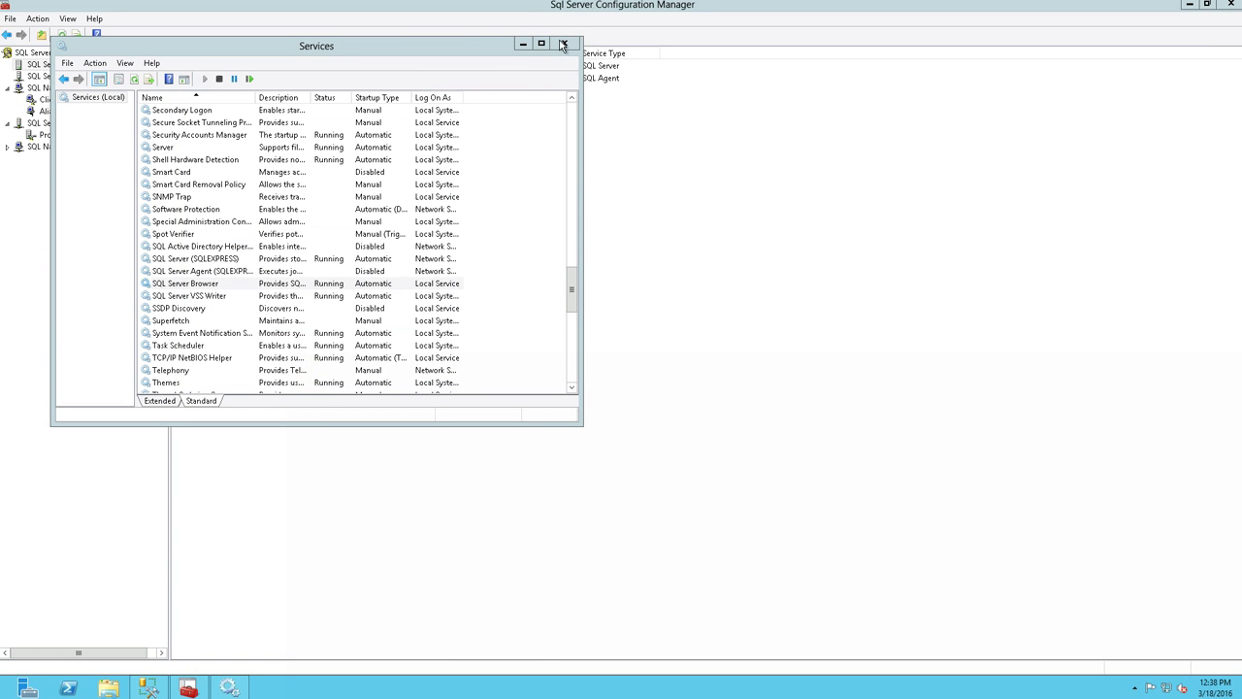
pyautogui.click(563, 45)
pyautogui.click(719, 373)
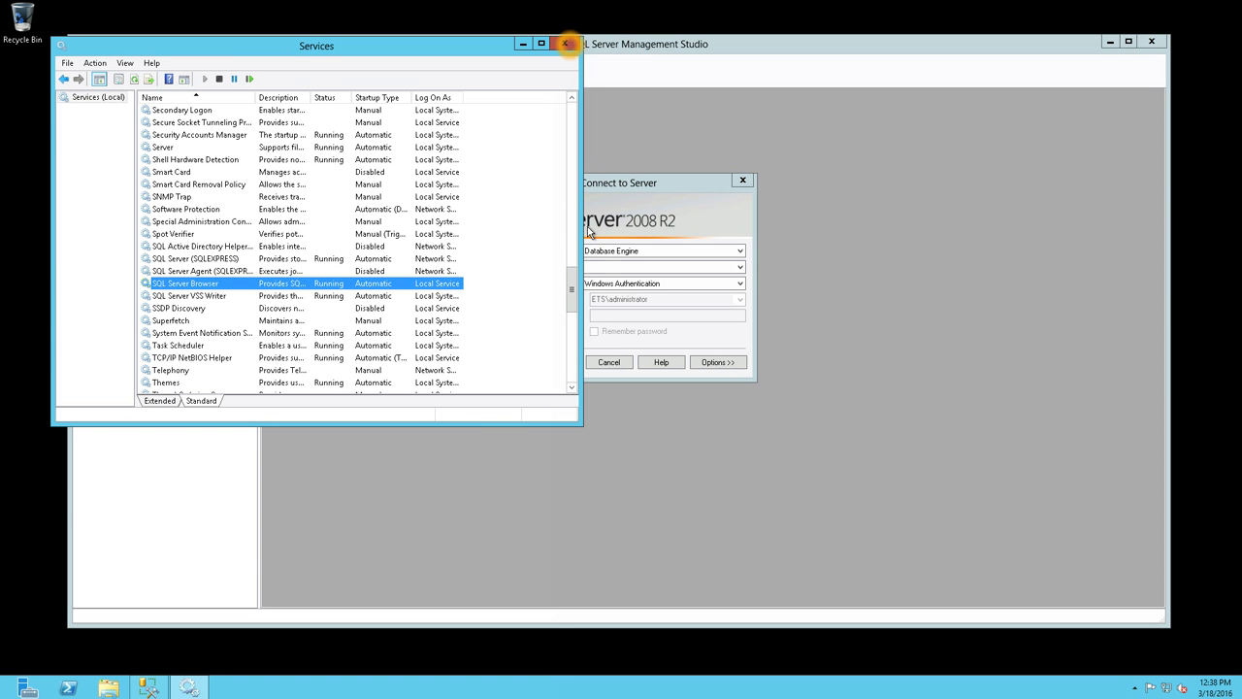
# - Close Services, try browsing network servers for SQL Server instances, then cancel the search
pyautogui.click(564, 44)
pyautogui.click(740, 267)
pyautogui.click(663, 279)
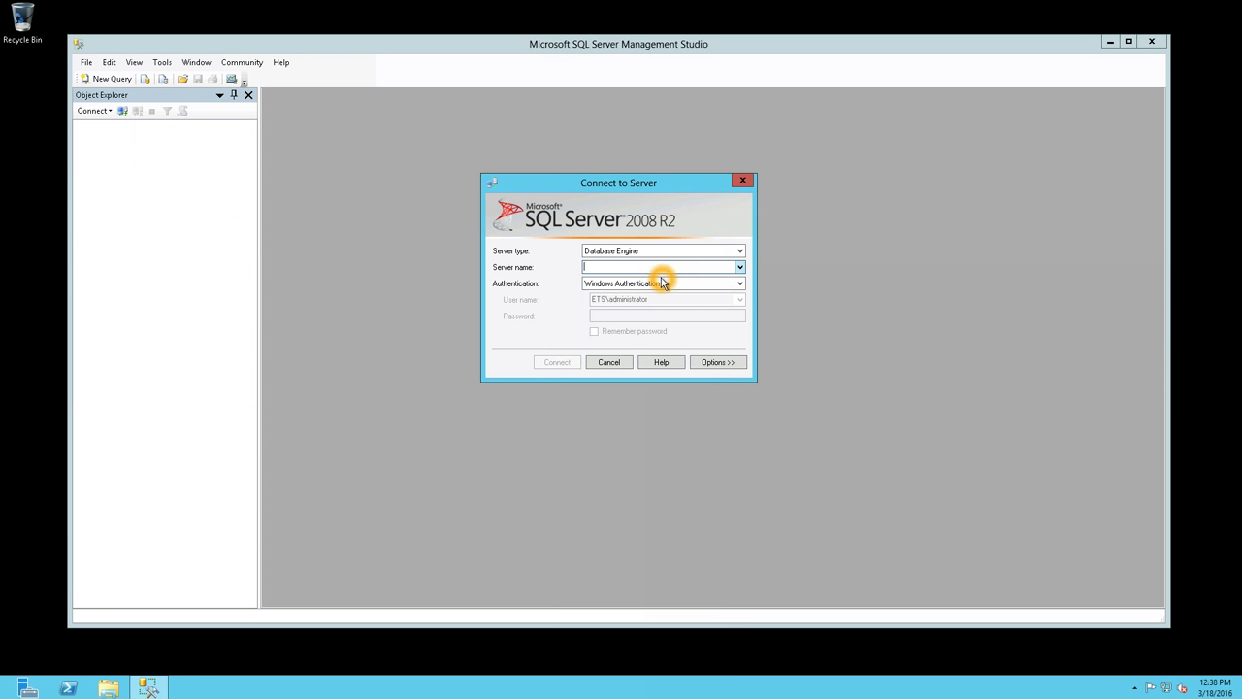
pyautogui.click(595, 183)
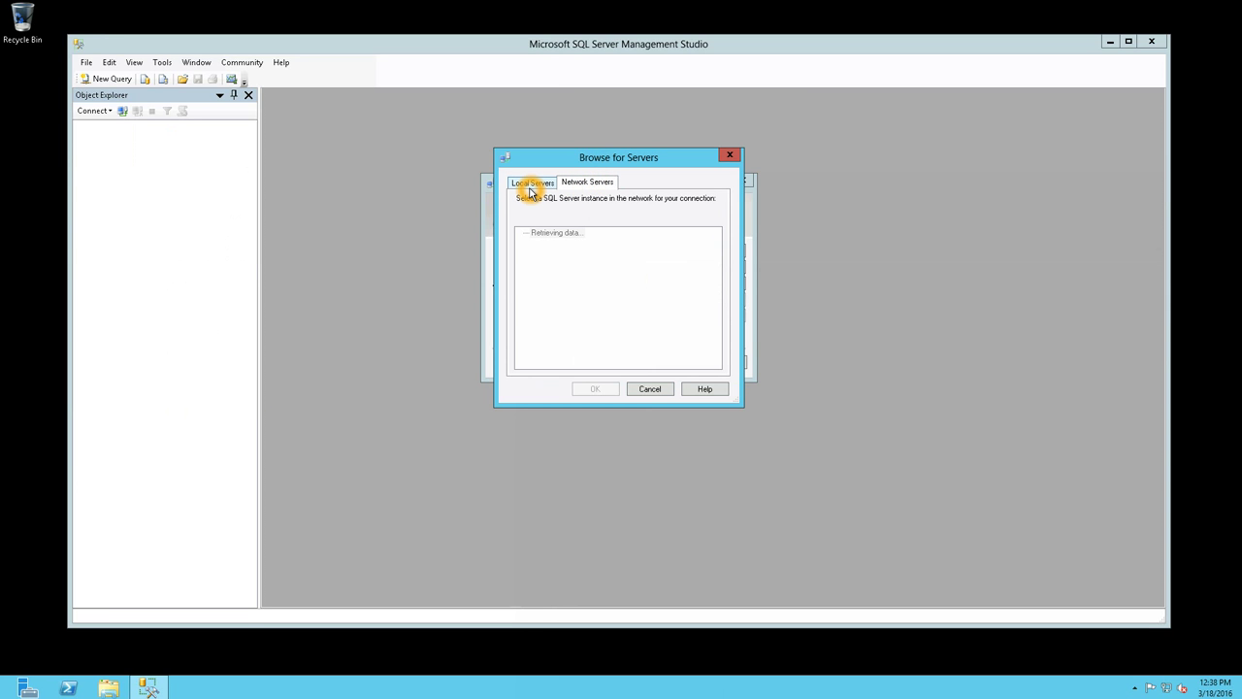
pyautogui.click(533, 190)
pyautogui.click(648, 390)
pyautogui.click(640, 391)
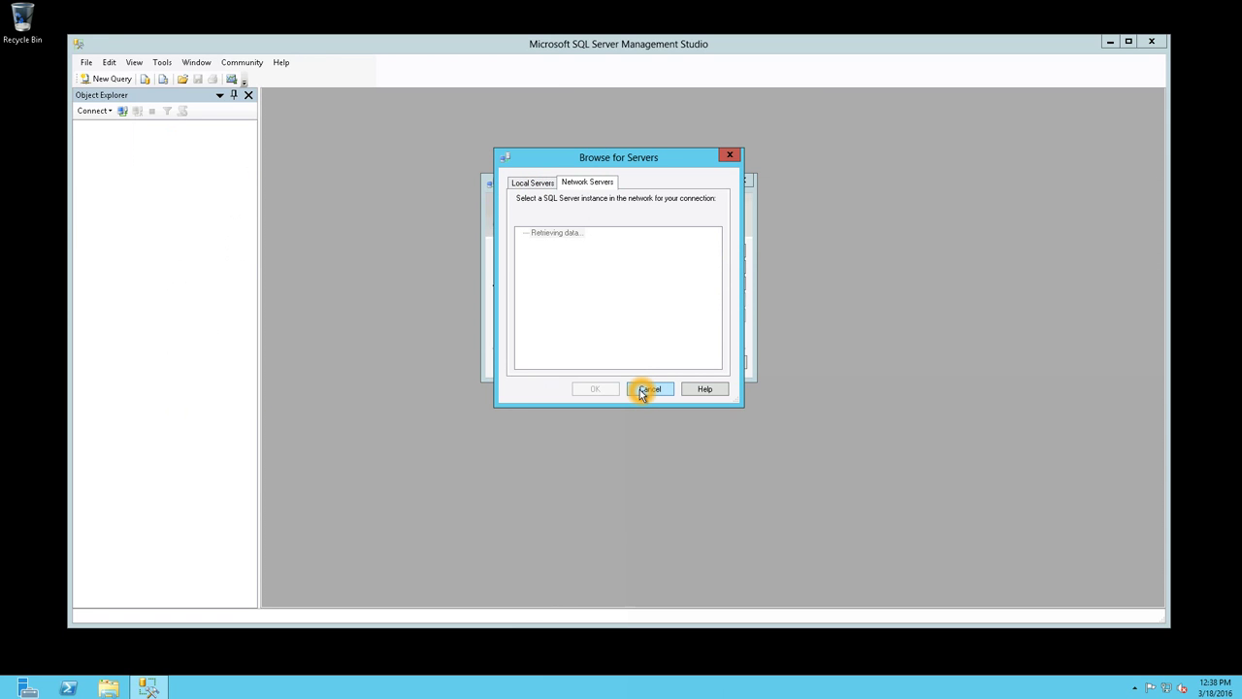
# - Close the Connect to Server dialog and Management Studio, then launch Server Manager
pyautogui.click(682, 250)
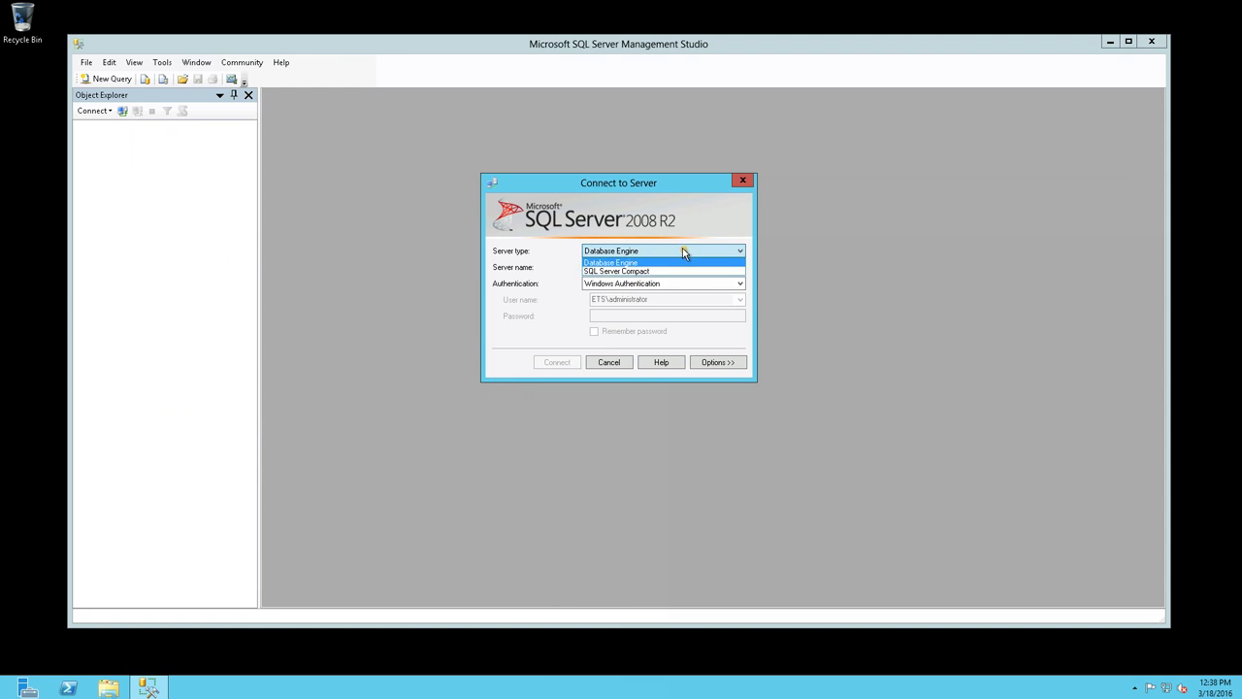
pyautogui.click(612, 367)
pyautogui.click(609, 363)
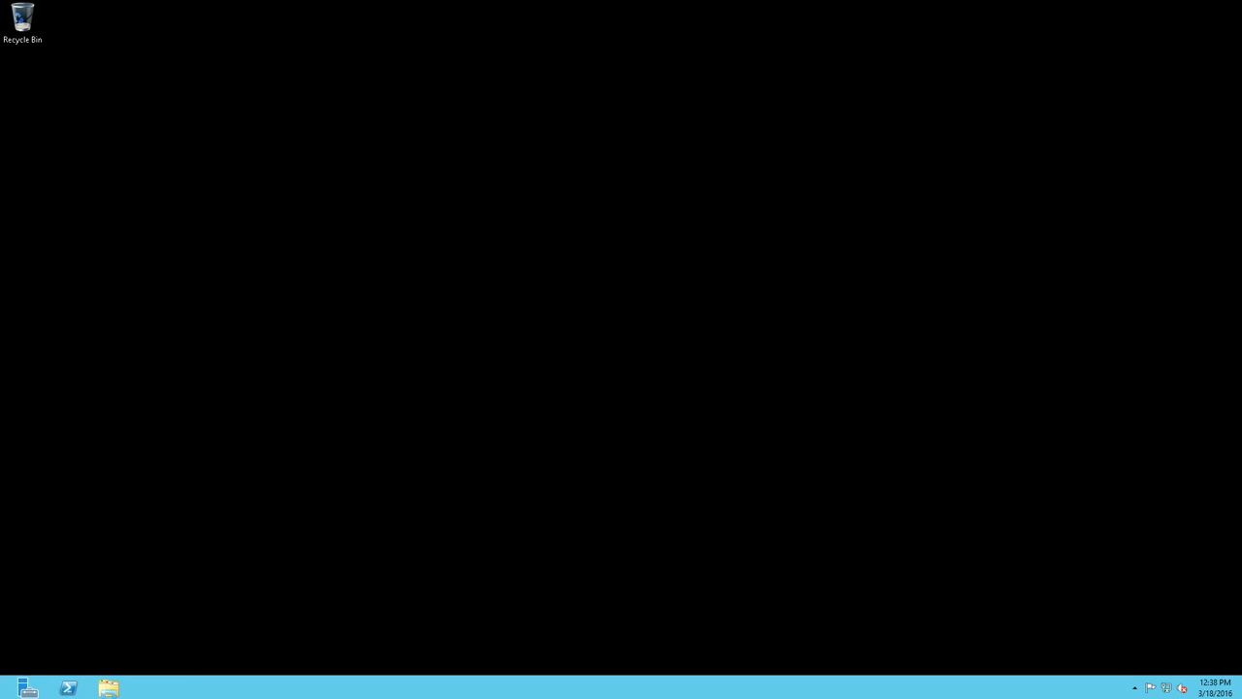
pyautogui.click(27, 687)
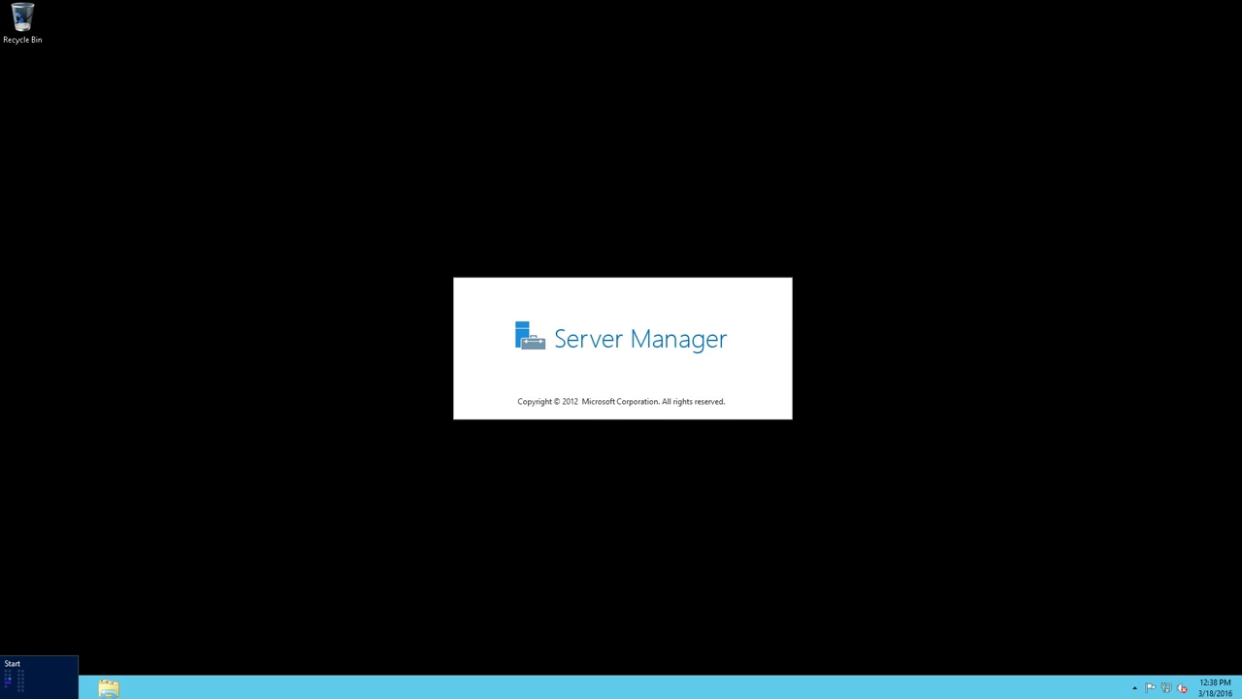
# - Relaunch SSMS, try a Windows-authenticated connection to (local), and dismiss the cannot-connect error
pyautogui.click(12, 686)
pyautogui.click(402, 573)
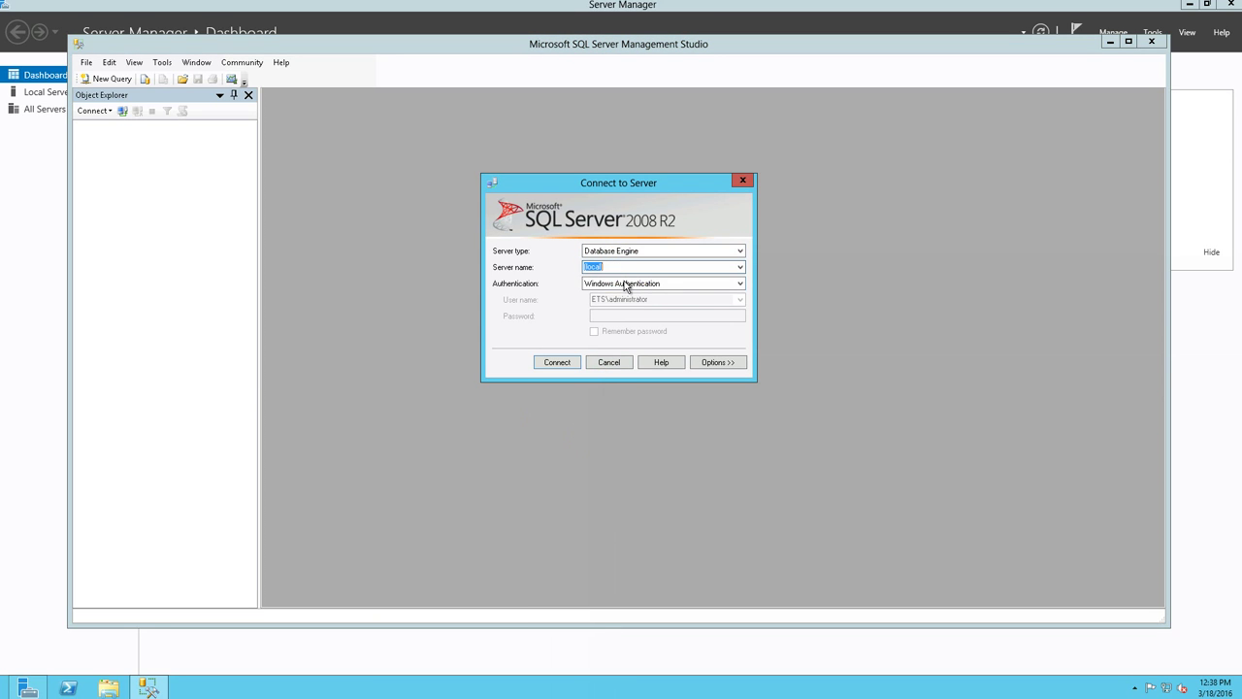
pyautogui.click(625, 285)
pyautogui.click(613, 299)
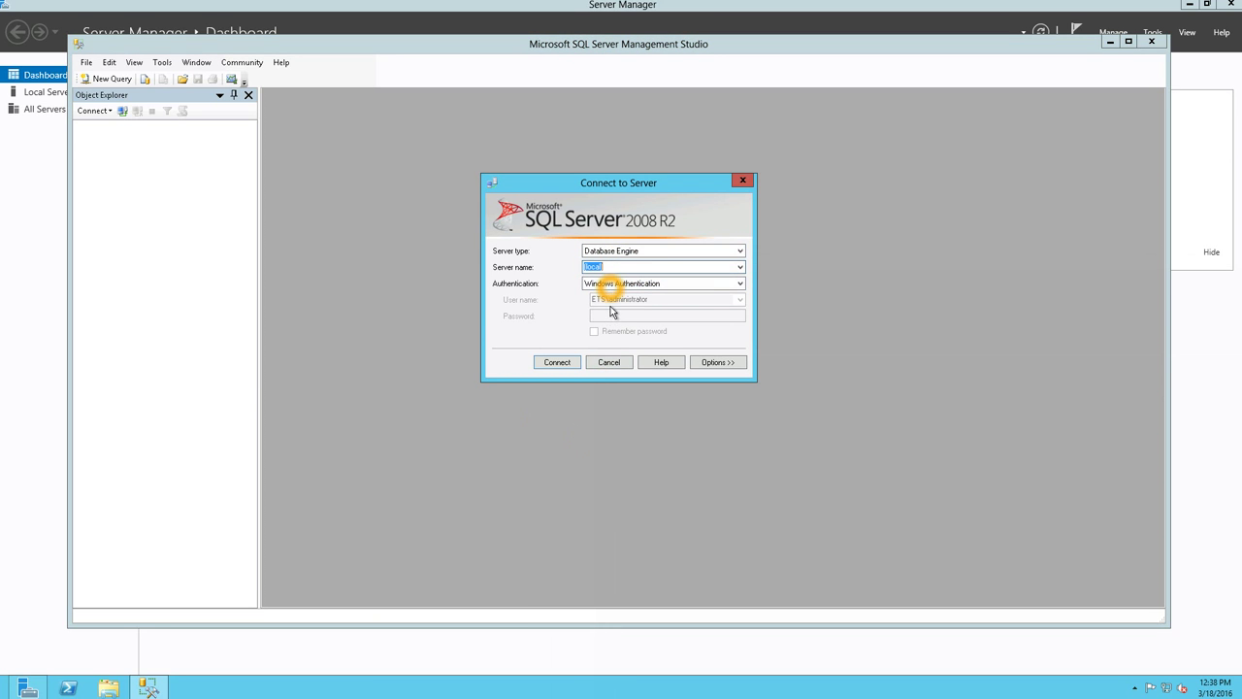
pyautogui.click(558, 363)
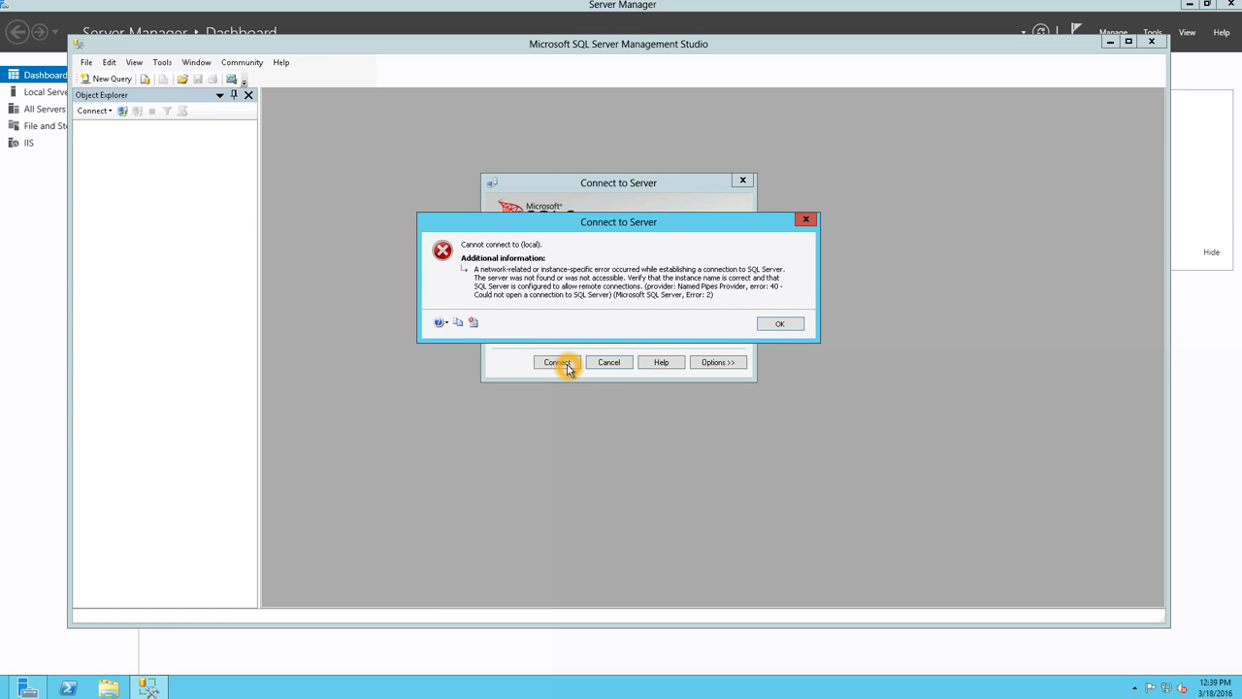
pyautogui.click(779, 323)
# - Open SQL Server Configuration Manager from the Start screen
pyautogui.click(659, 284)
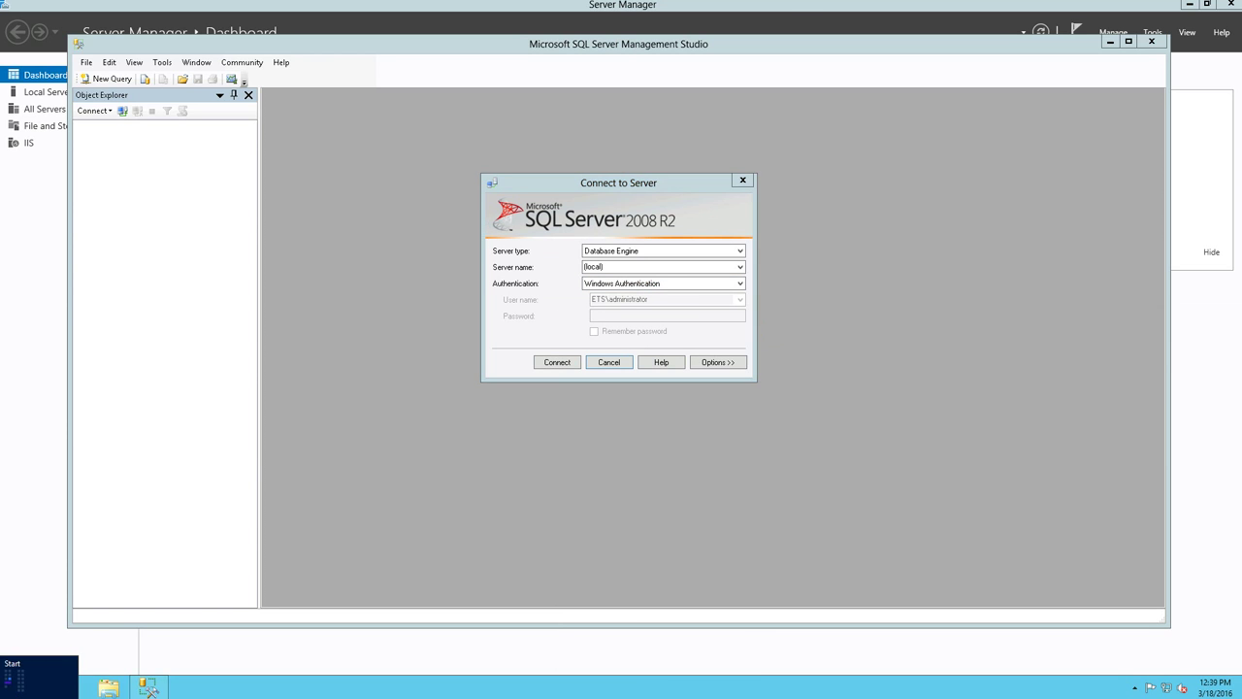
pyautogui.click(10, 689)
pyautogui.click(306, 231)
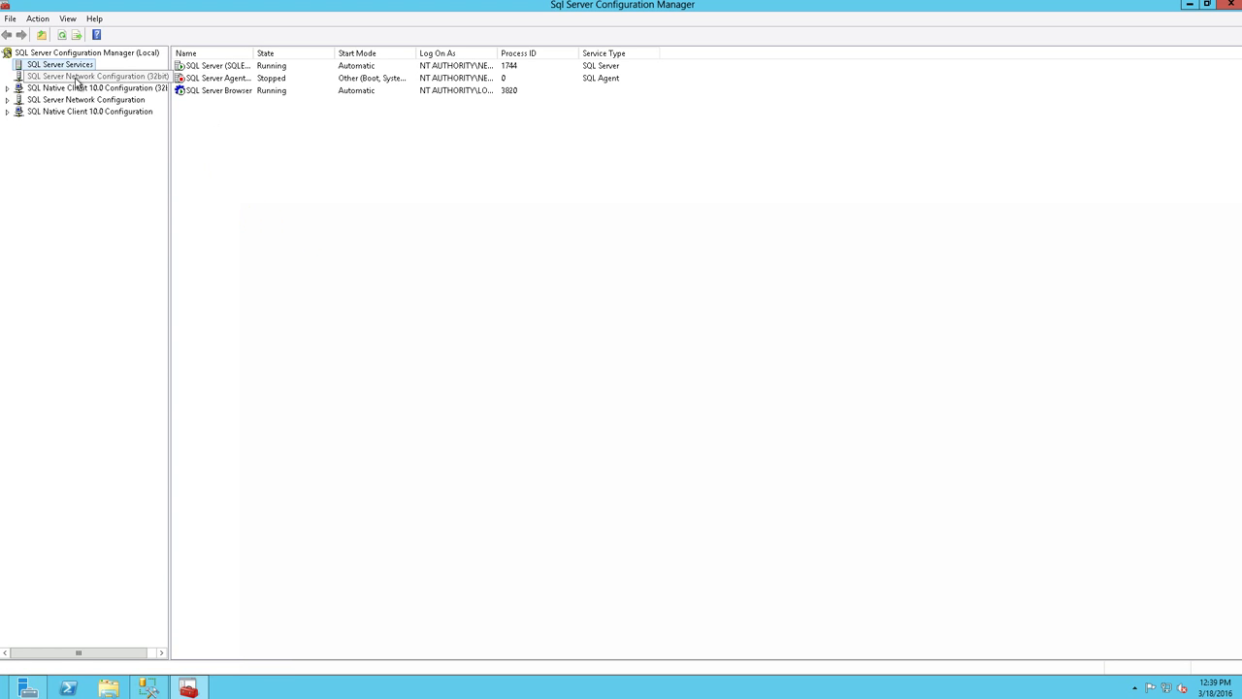
pyautogui.click(81, 77)
pyautogui.click(84, 91)
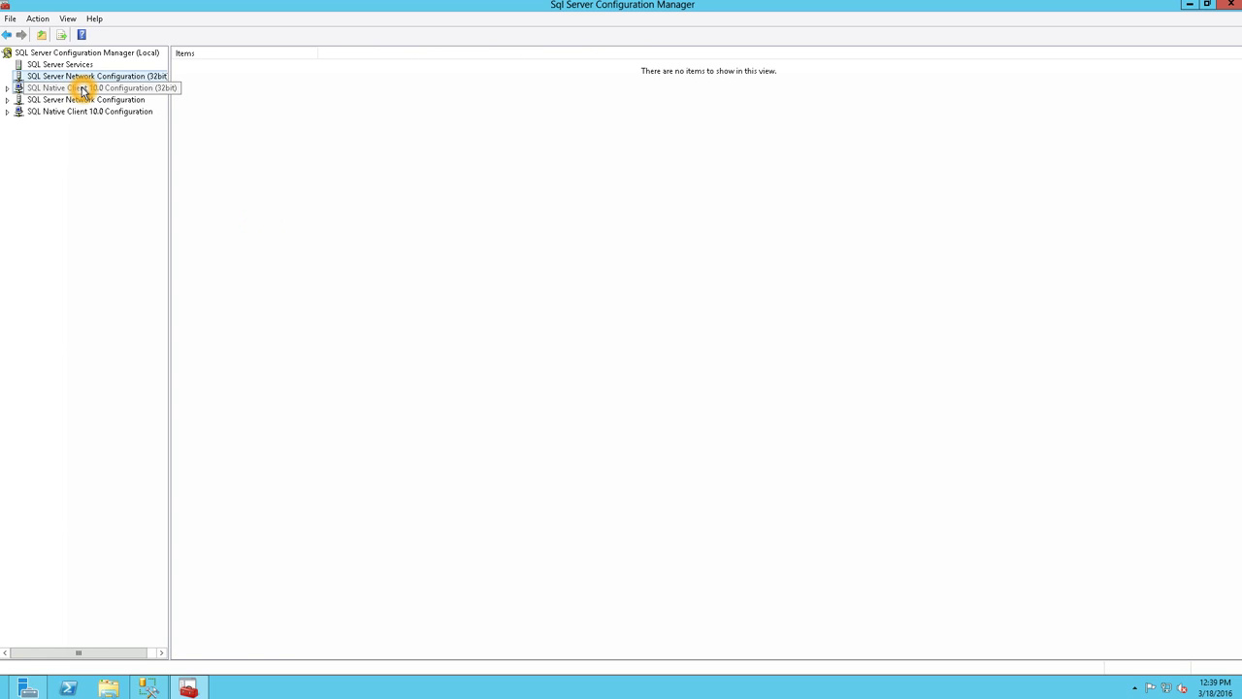
pyautogui.doubleClick(77, 90)
pyautogui.click(72, 100)
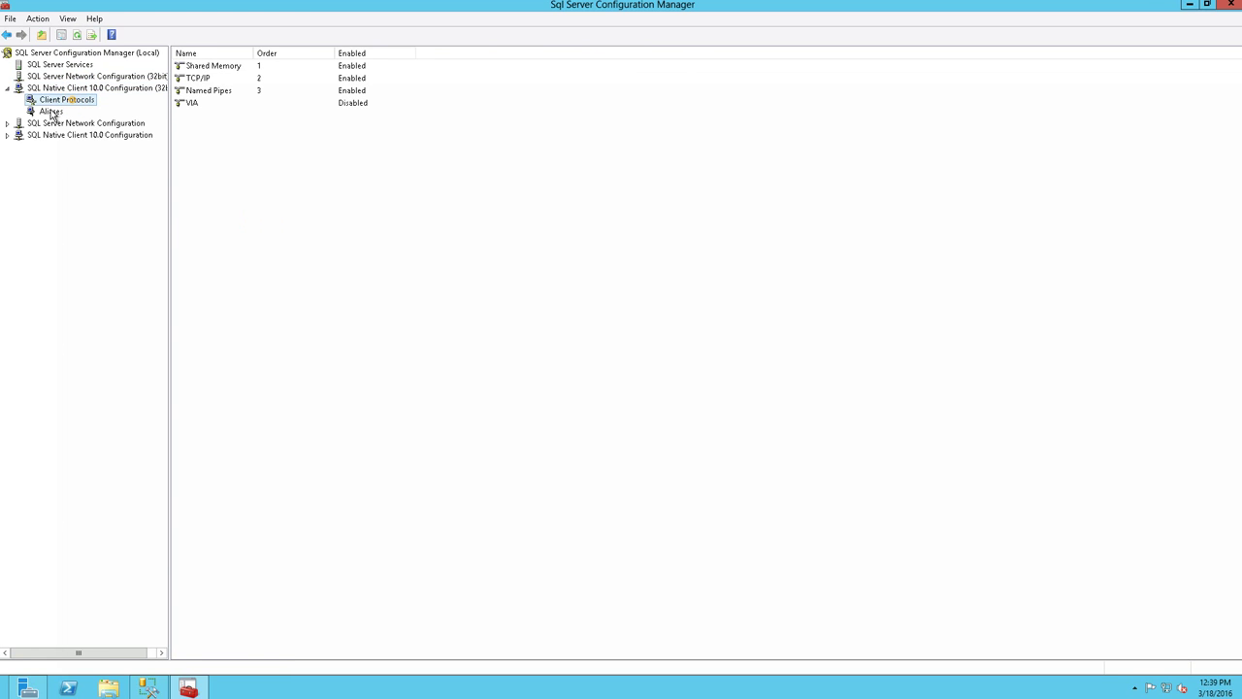
pyautogui.click(51, 113)
pyautogui.doubleClick(48, 124)
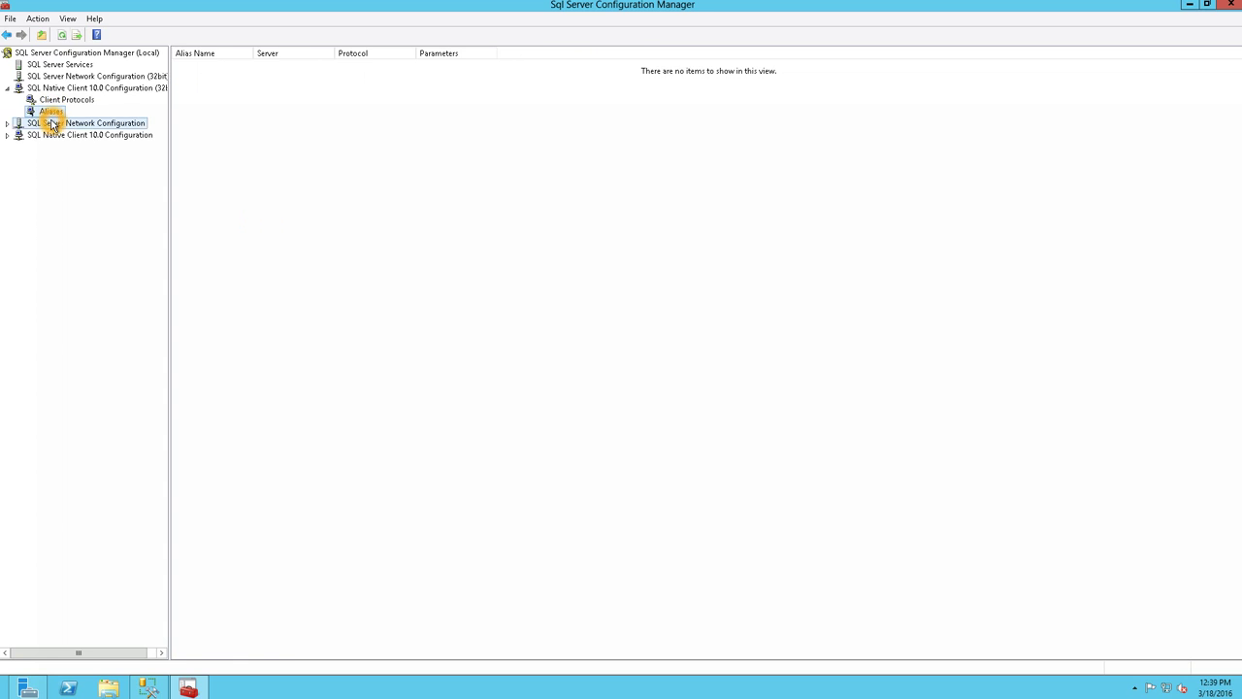
pyautogui.click(58, 135)
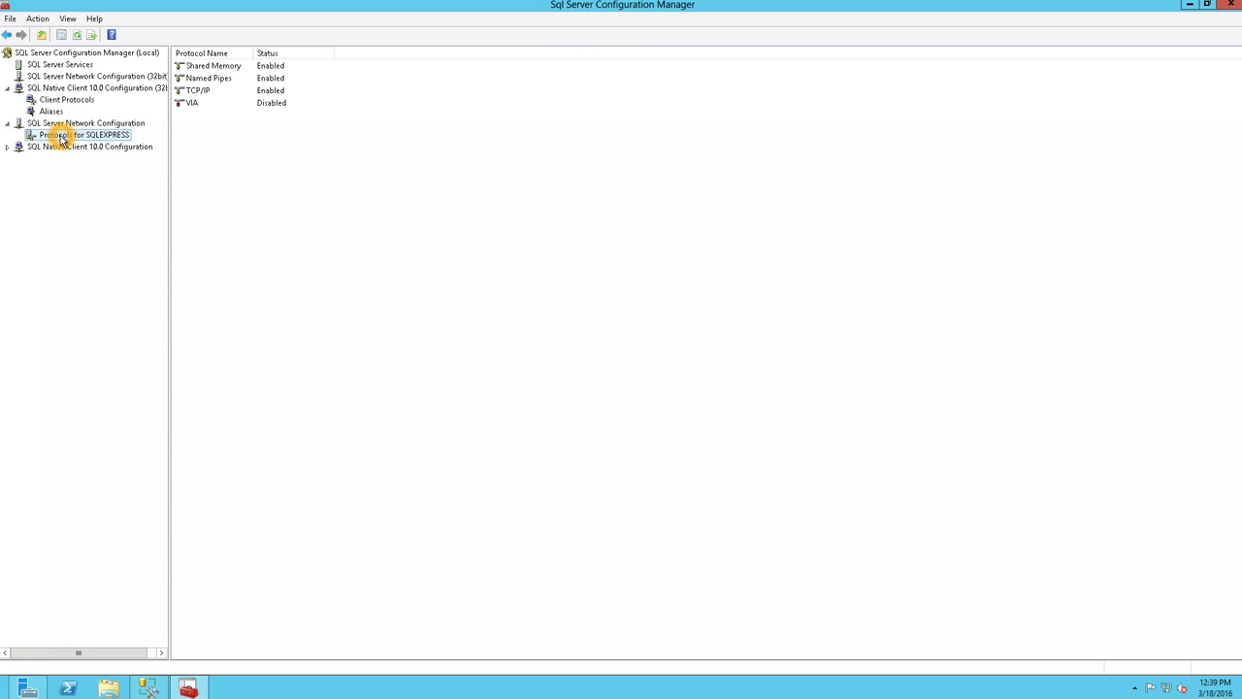
pyautogui.doubleClick(61, 147)
pyautogui.click(60, 160)
pyautogui.click(58, 160)
pyautogui.click(51, 170)
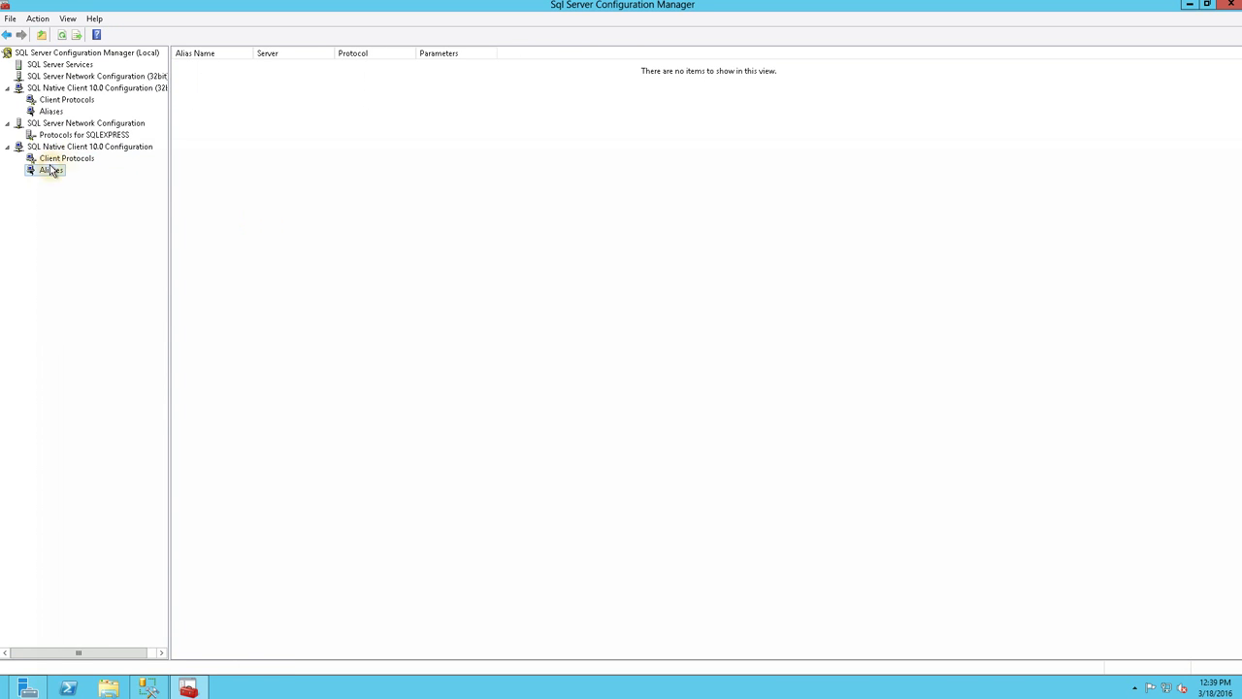
pyautogui.click(48, 66)
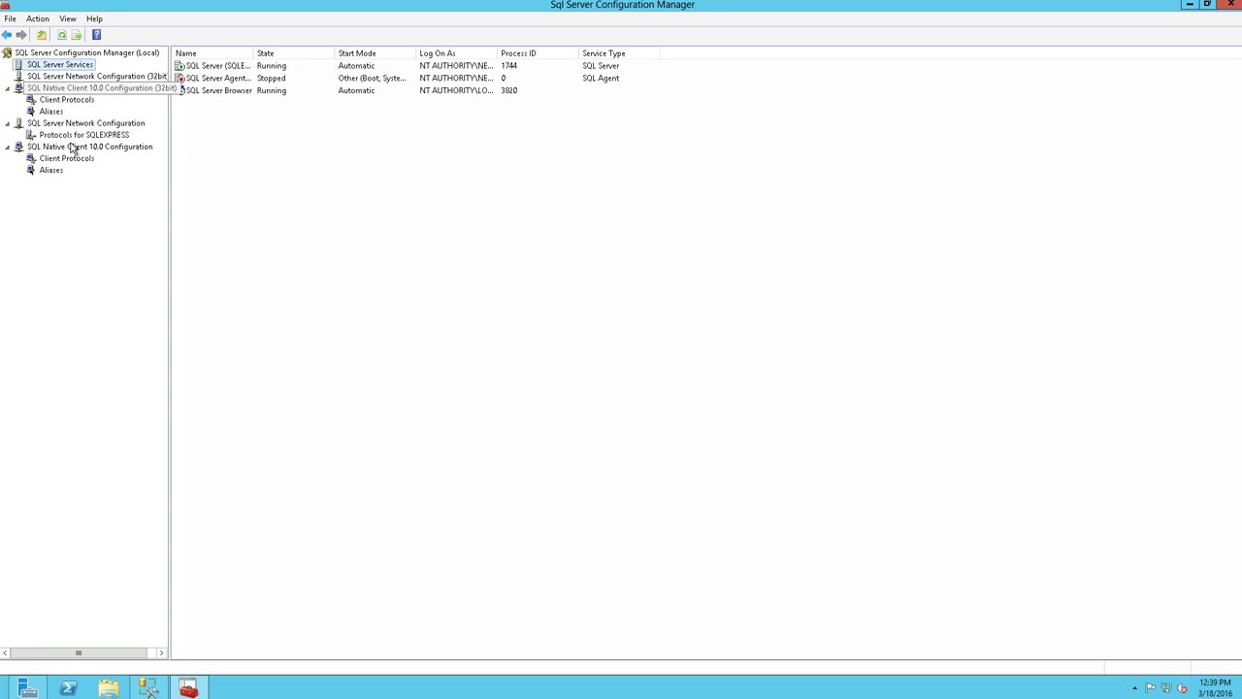
pyautogui.click(189, 687)
# - Switch to SQL Server Authentication and submit the login to connect
pyautogui.click(701, 283)
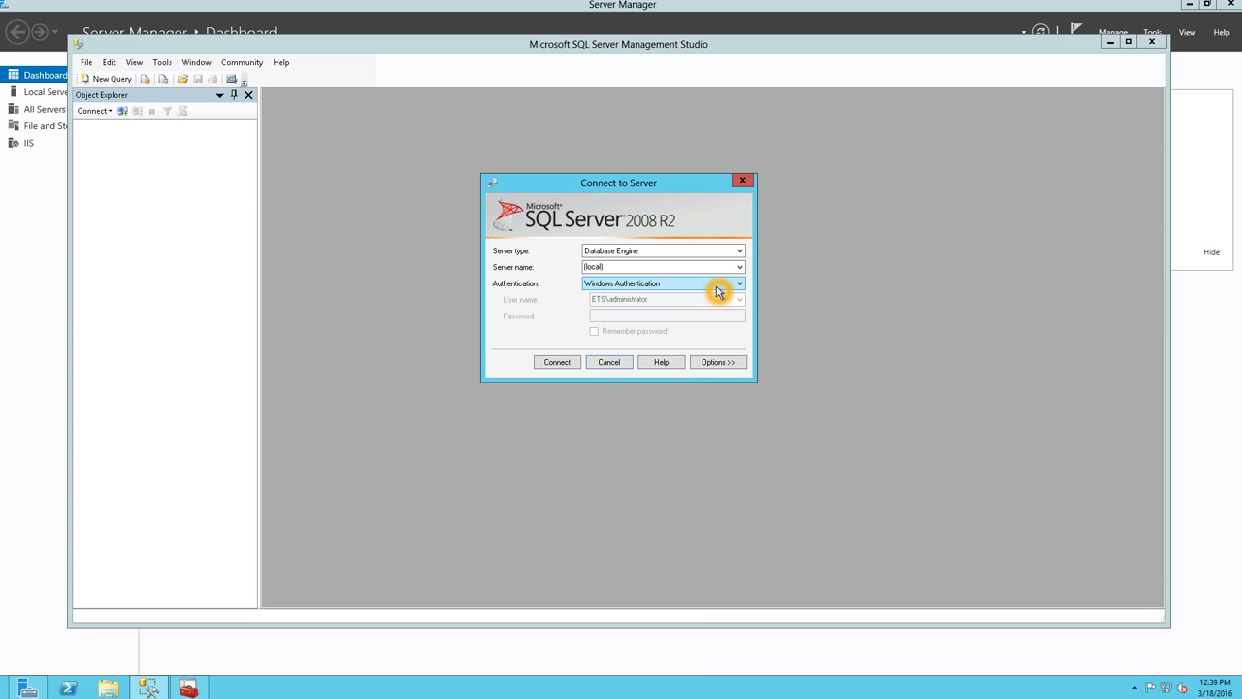
pyautogui.click(699, 303)
pyautogui.click(651, 301)
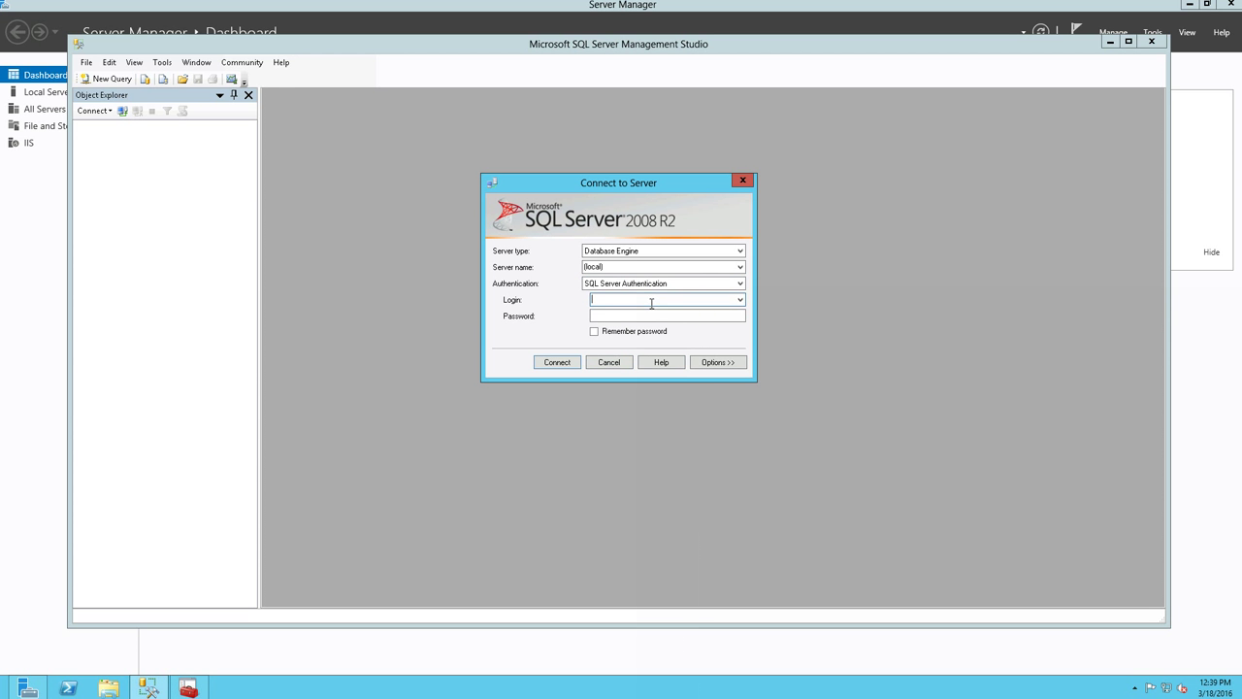
pyautogui.click(652, 304)
pyautogui.press('Tab')
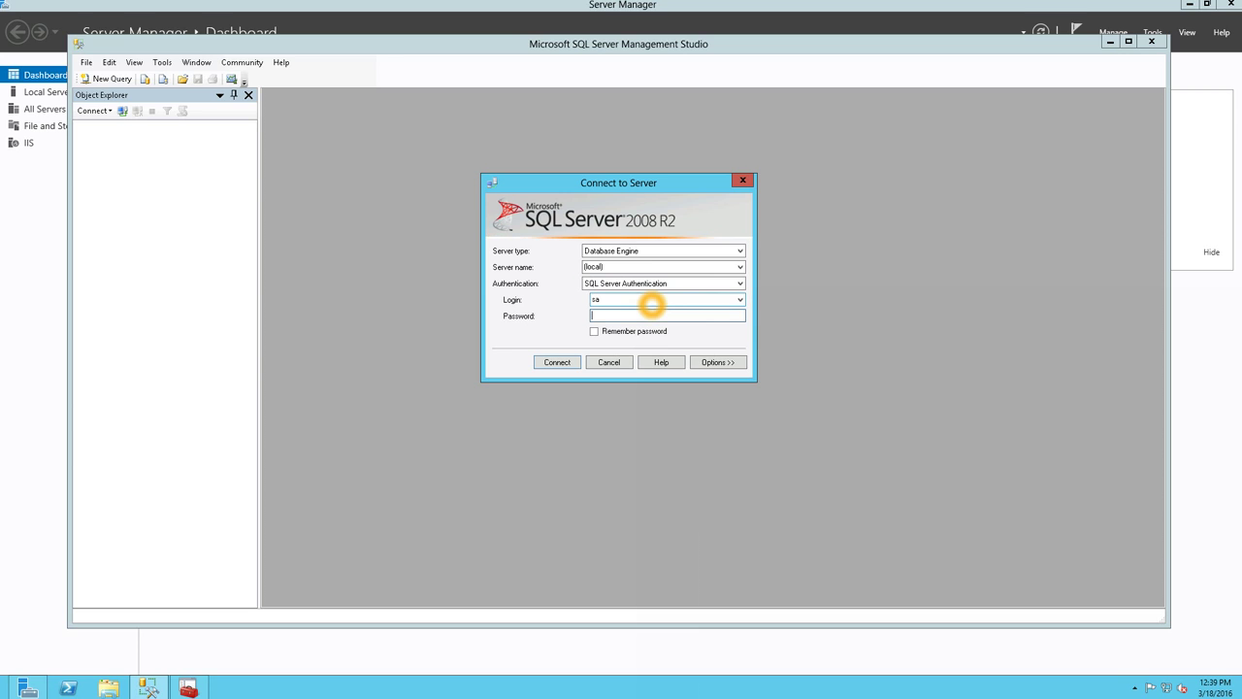
pyautogui.press('Return')
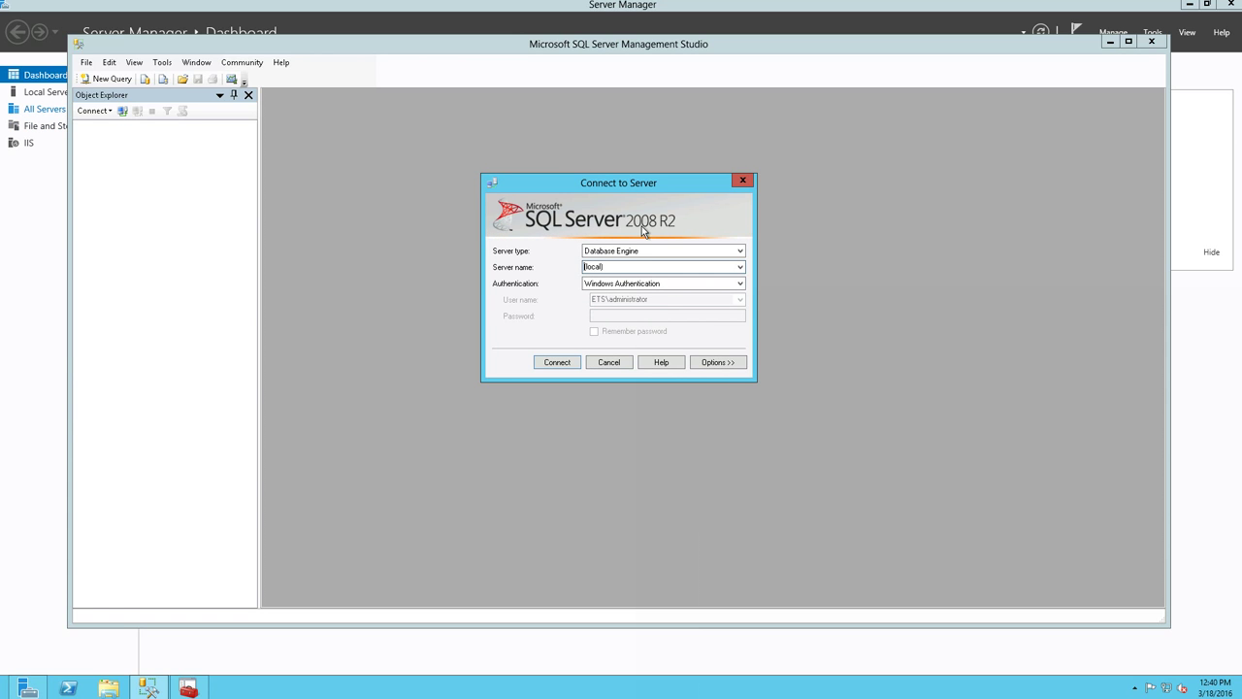
# - Browse network servers and connect to the SEEM\SQLEXPRESS instance
pyautogui.click(741, 268)
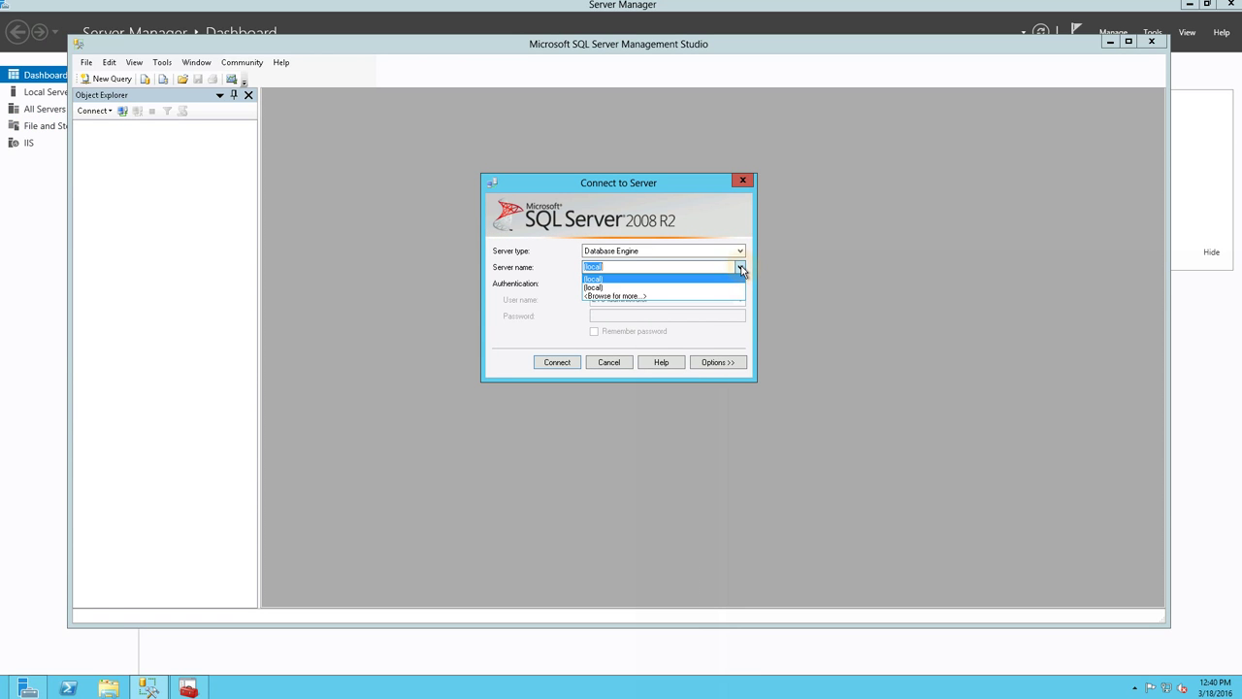
pyautogui.click(646, 297)
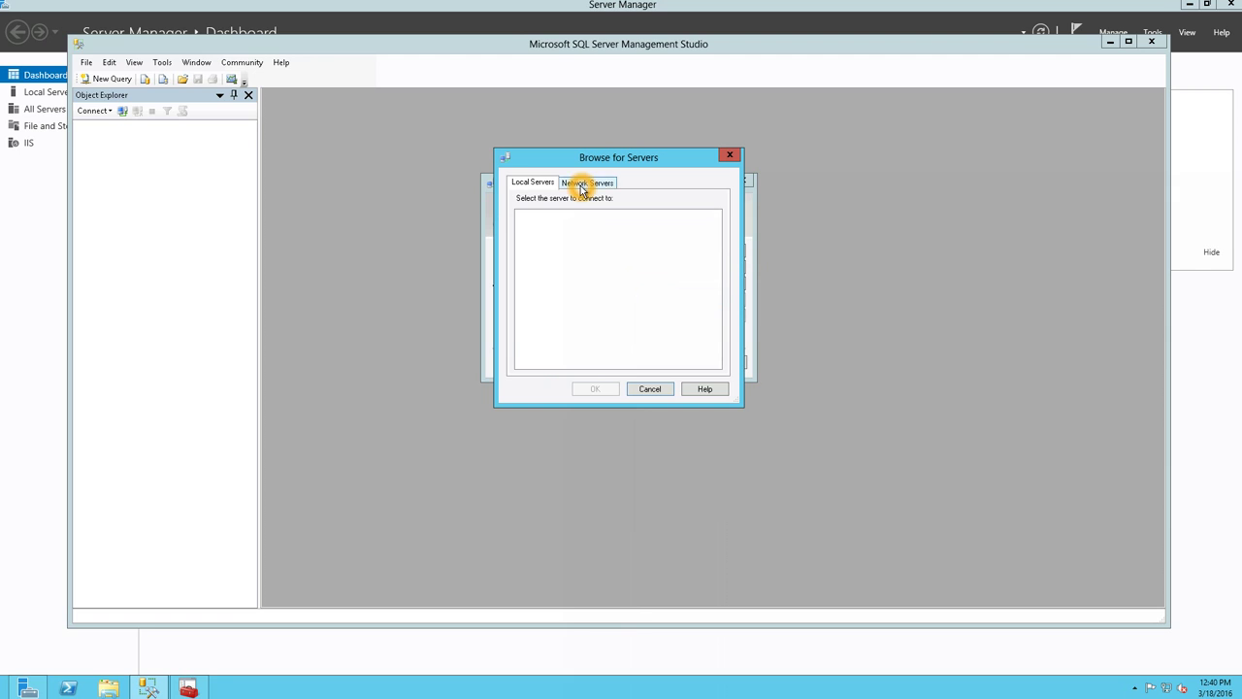
pyautogui.click(587, 183)
pyautogui.moveTo(589, 160); pyautogui.dragTo(263, 175)
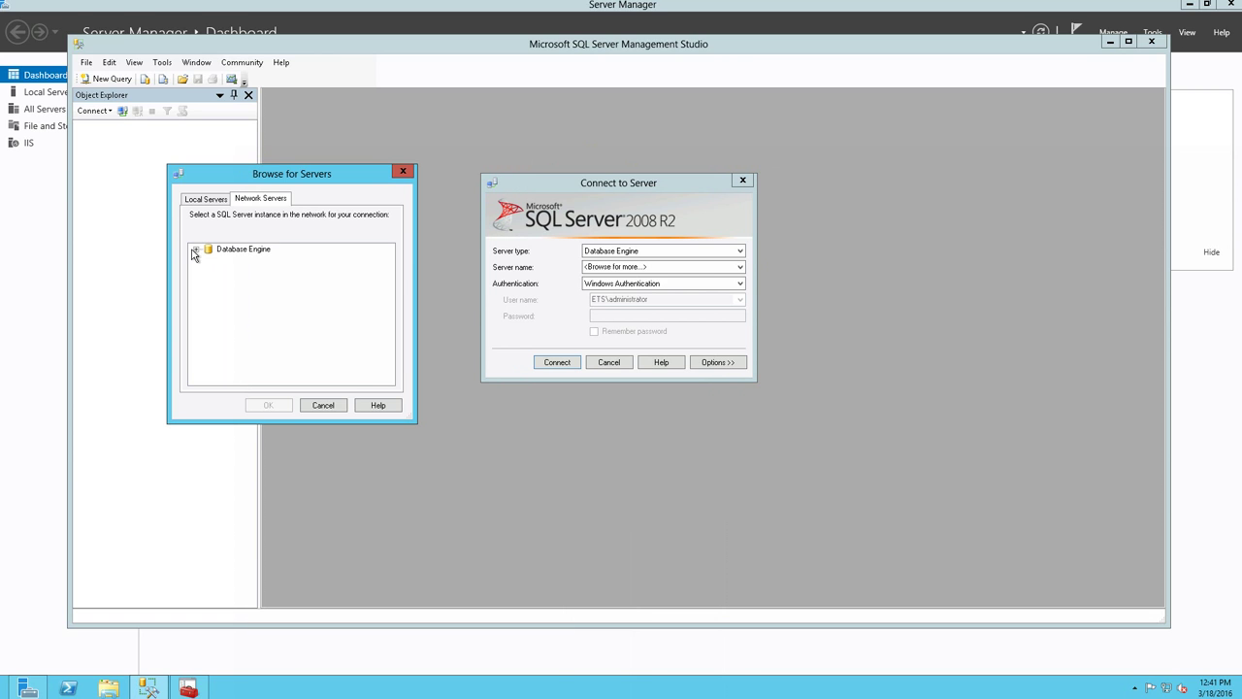
pyautogui.click(196, 250)
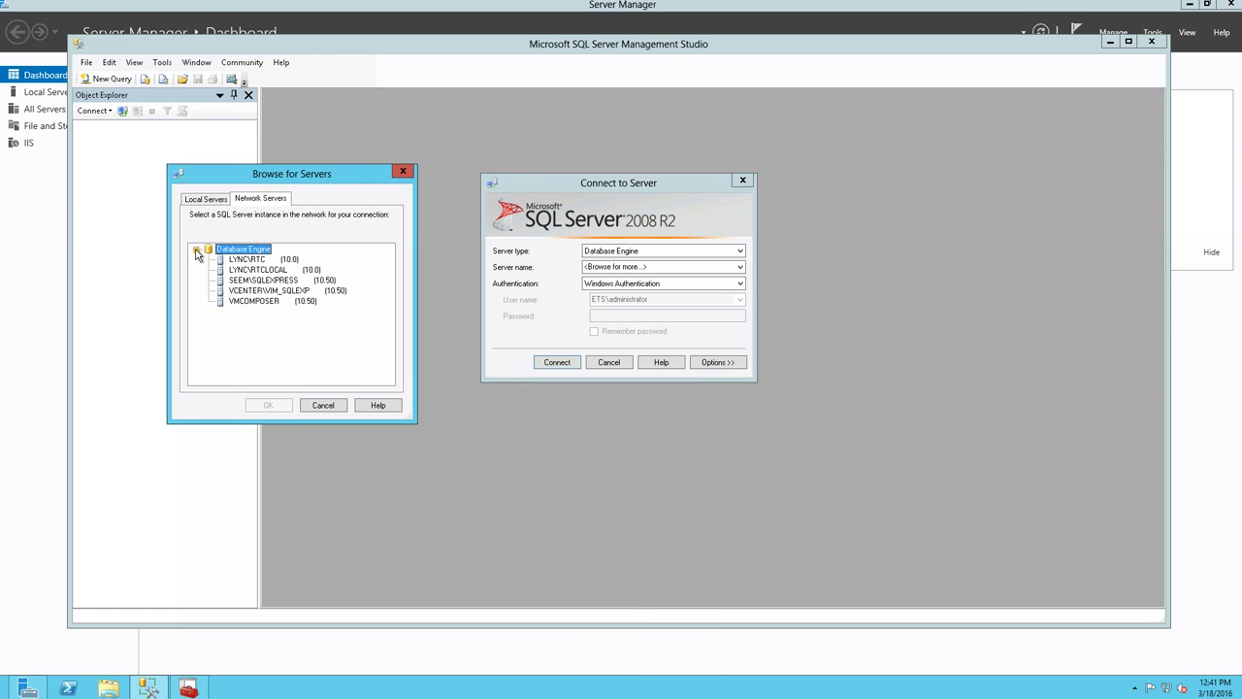
pyautogui.click(236, 282)
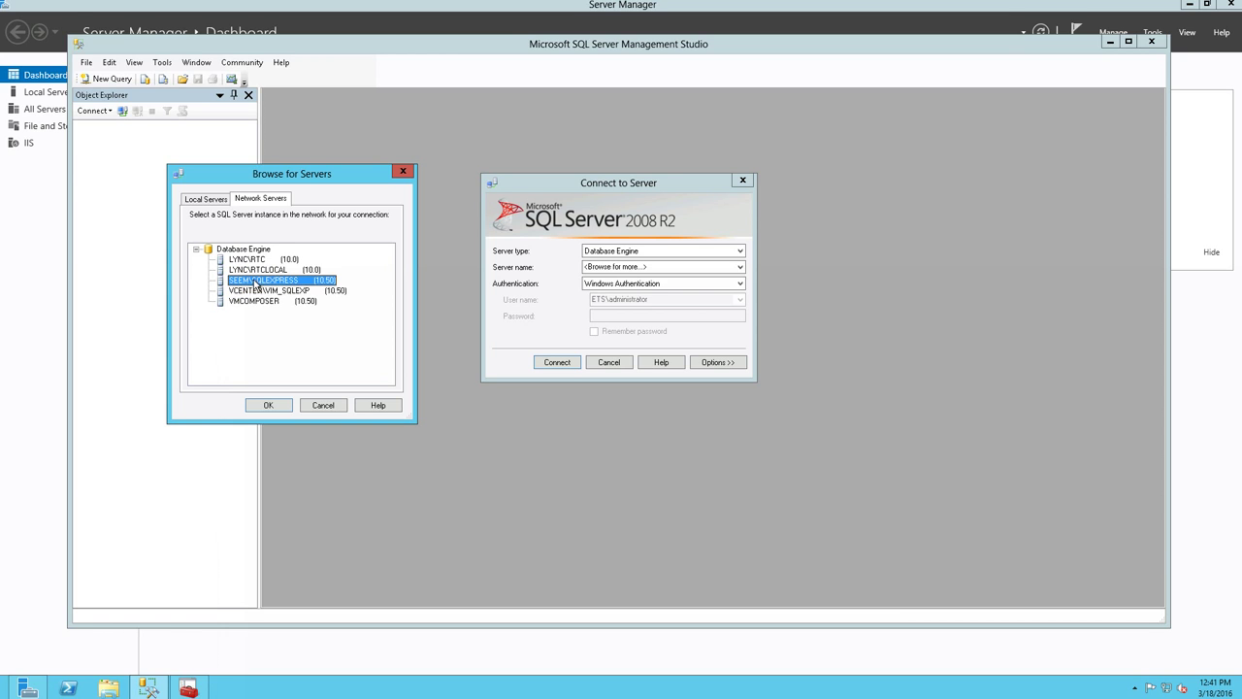
pyautogui.click(271, 406)
pyautogui.click(552, 364)
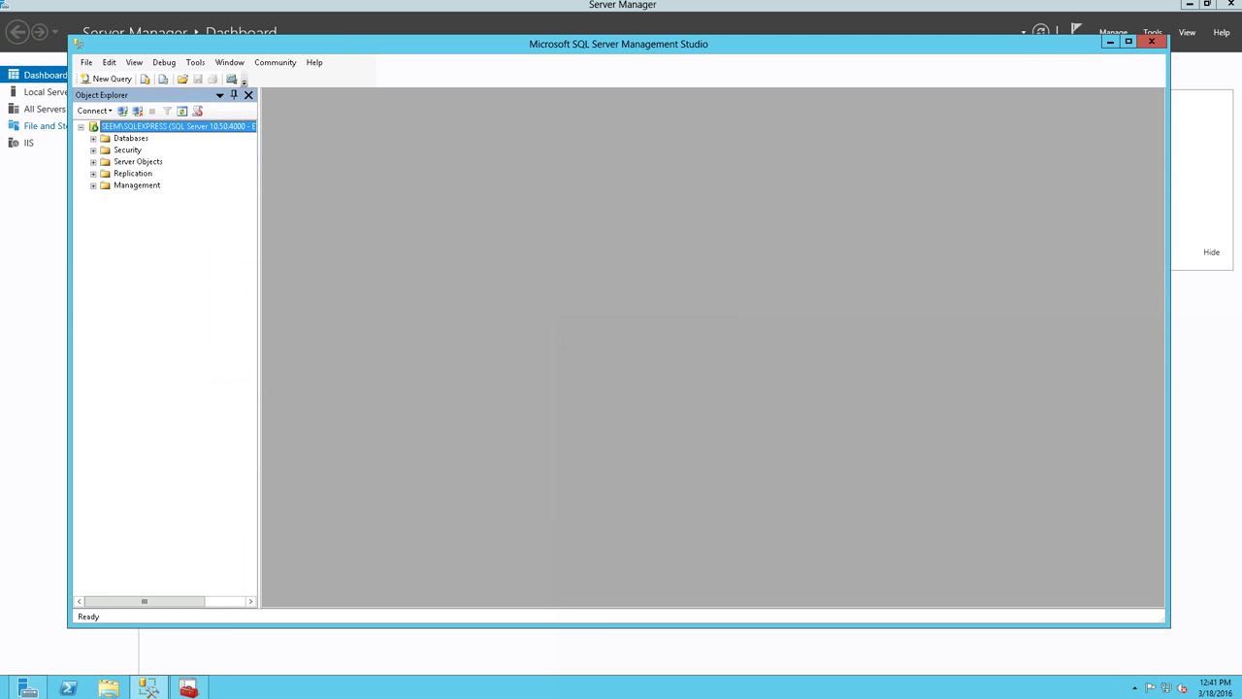
# - Expand Databases > System Databases, then close Management Studio and Server Manager
pyautogui.click(93, 138)
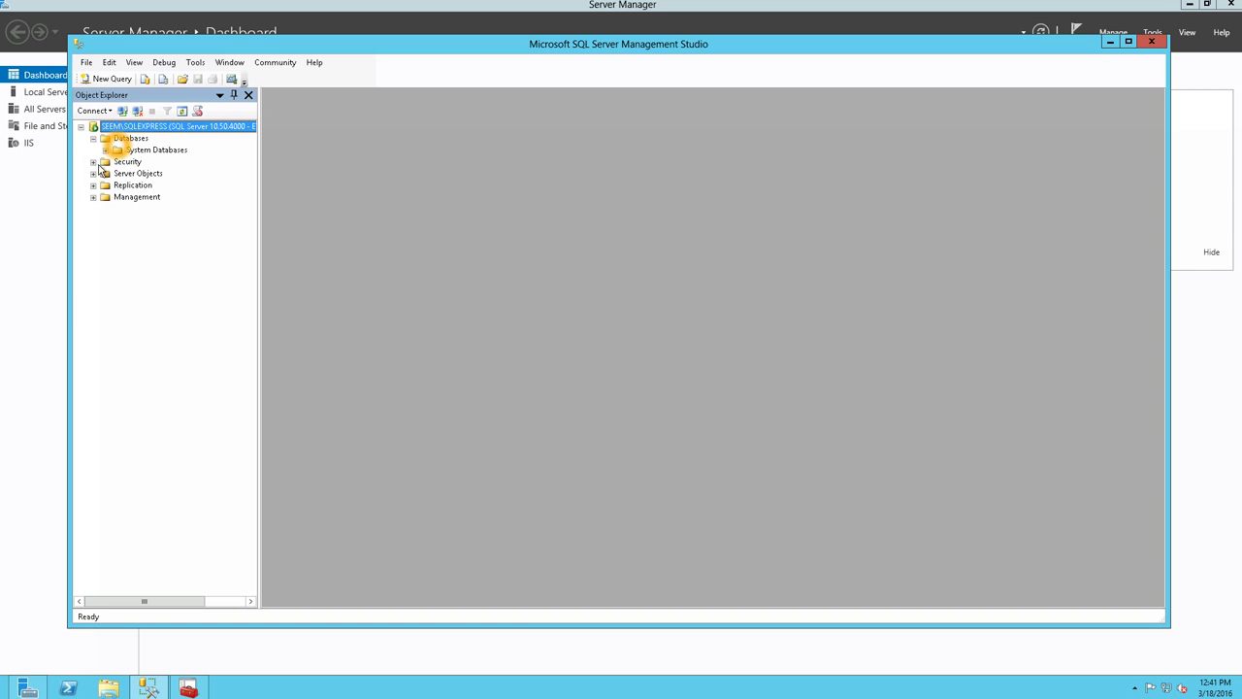
pyautogui.click(105, 150)
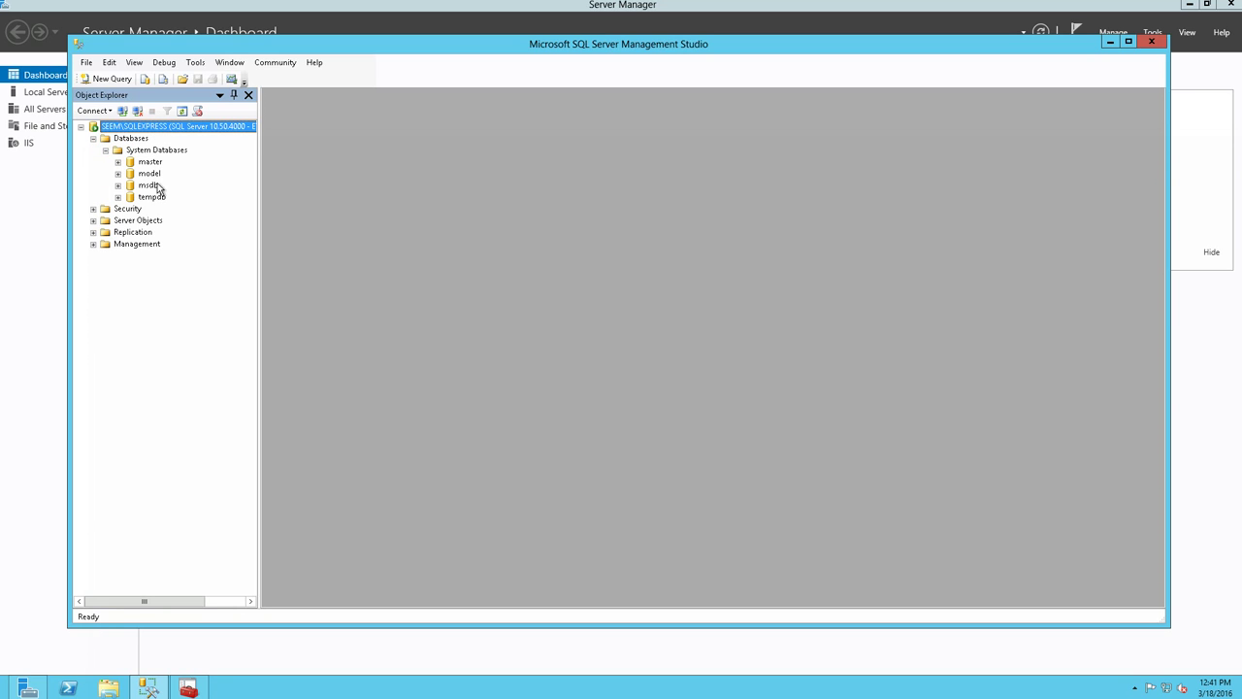
pyautogui.click(98, 242)
pyautogui.click(1148, 45)
pyautogui.click(1231, 4)
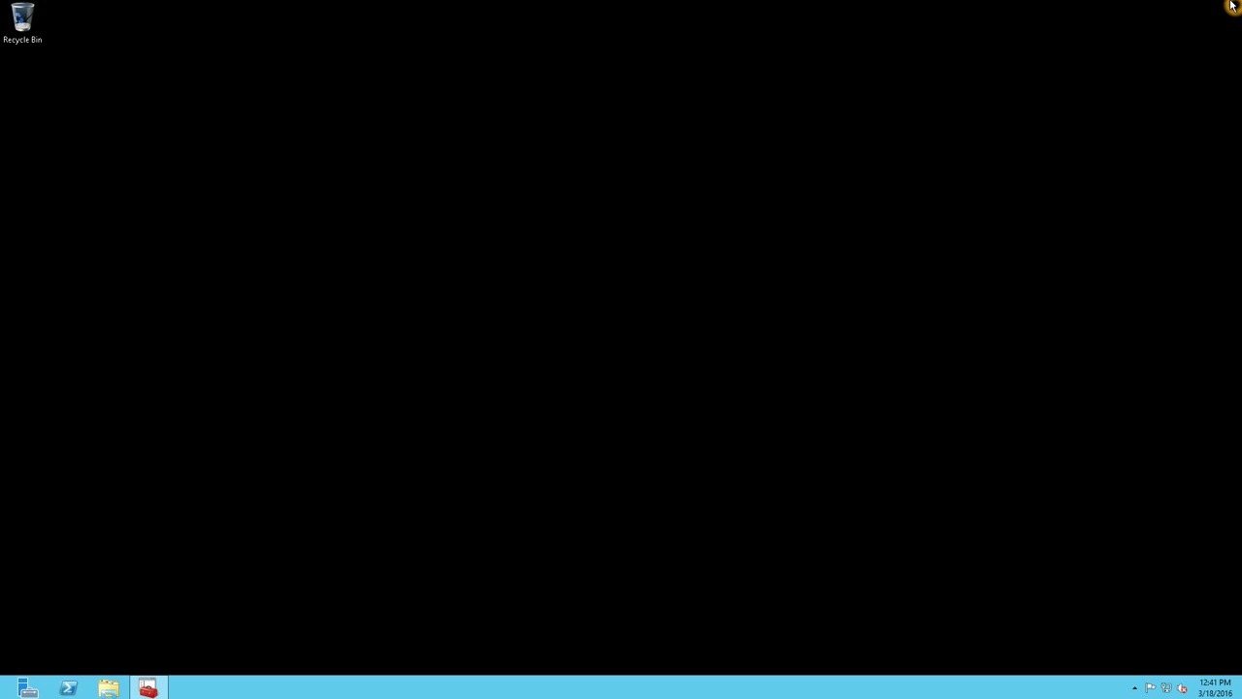
pyautogui.click(381, 280)
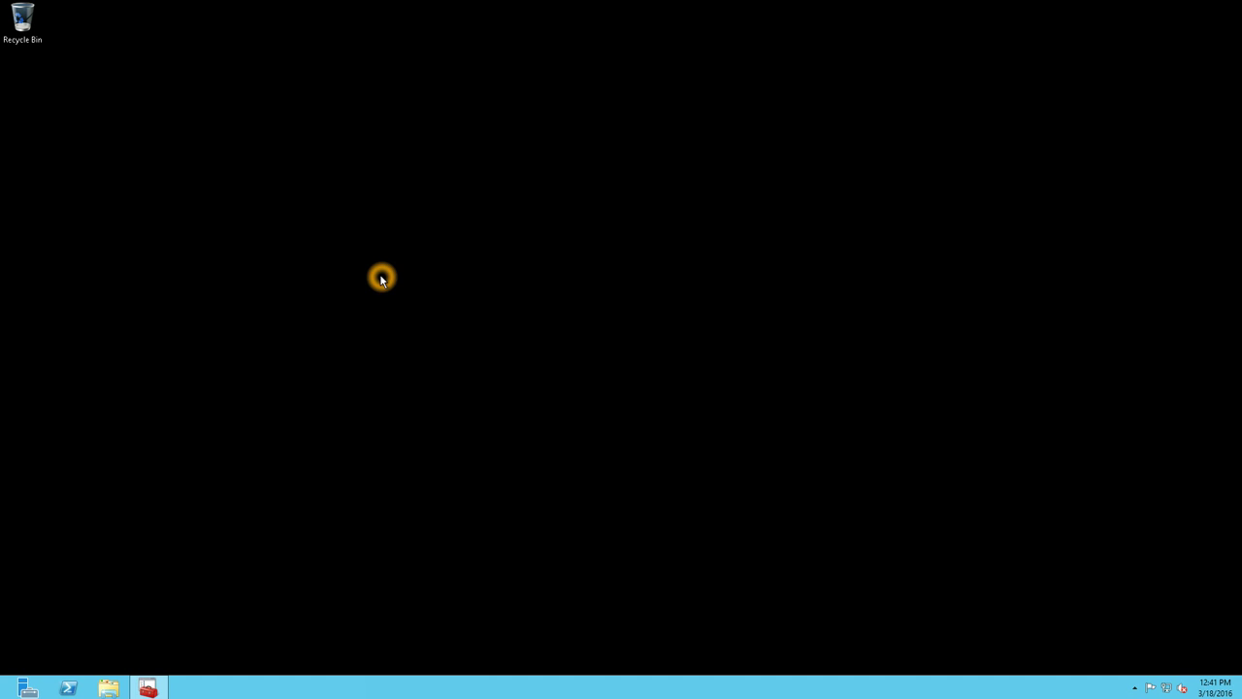
# - Paste the Symantec Endpoint Encryption folder onto the desktop and open it
pyautogui.click(356, 267)
pyautogui.hotkey('ctrl', 'v')
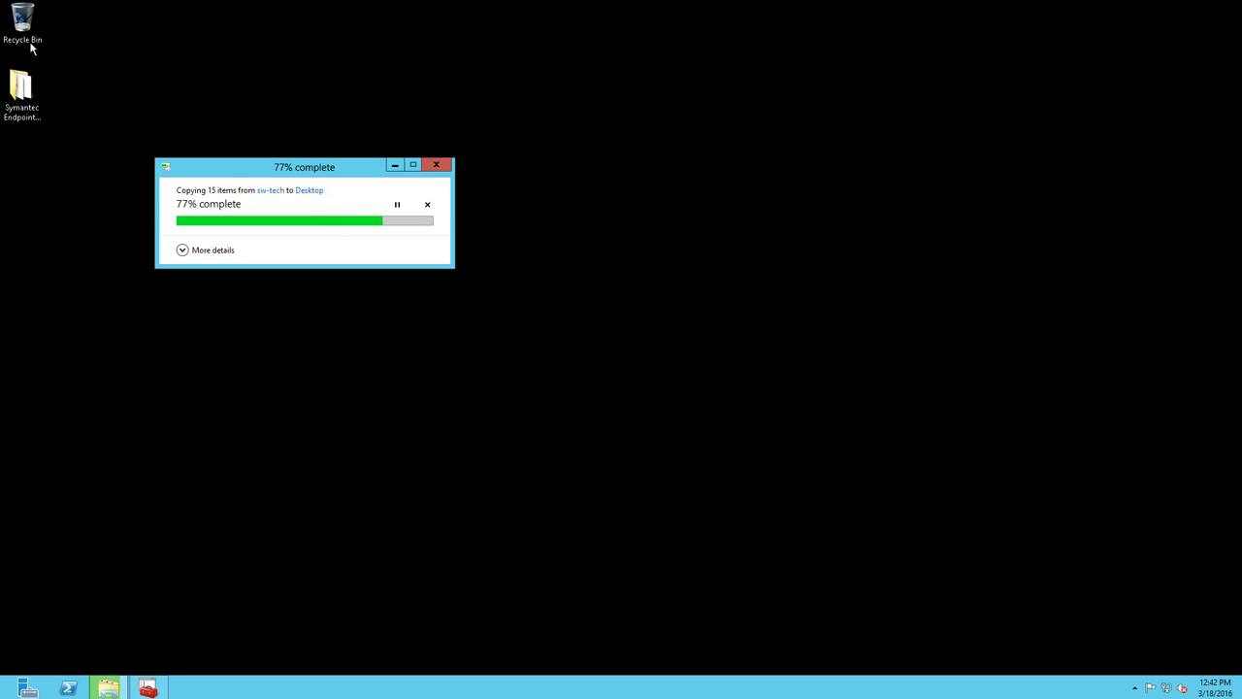
pyautogui.click(31, 92)
pyautogui.doubleClick(31, 92)
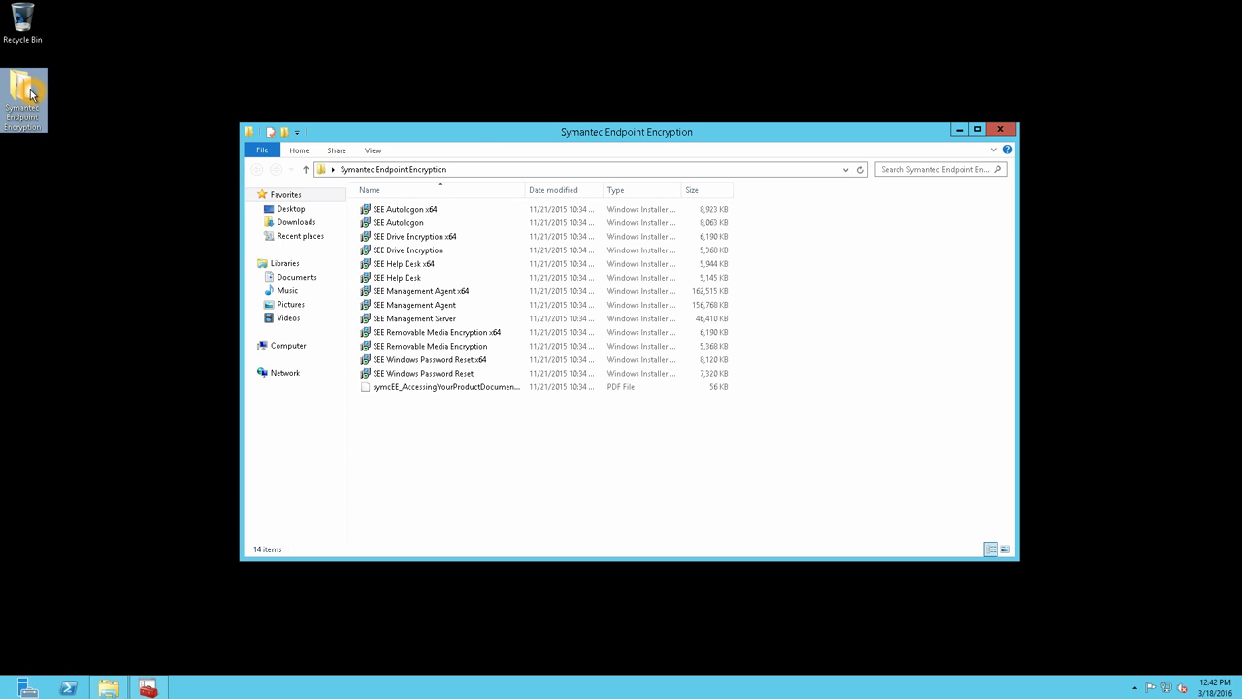
# - Launch the SEE Management Server installer package and minimize the folder window
pyautogui.click(459, 334)
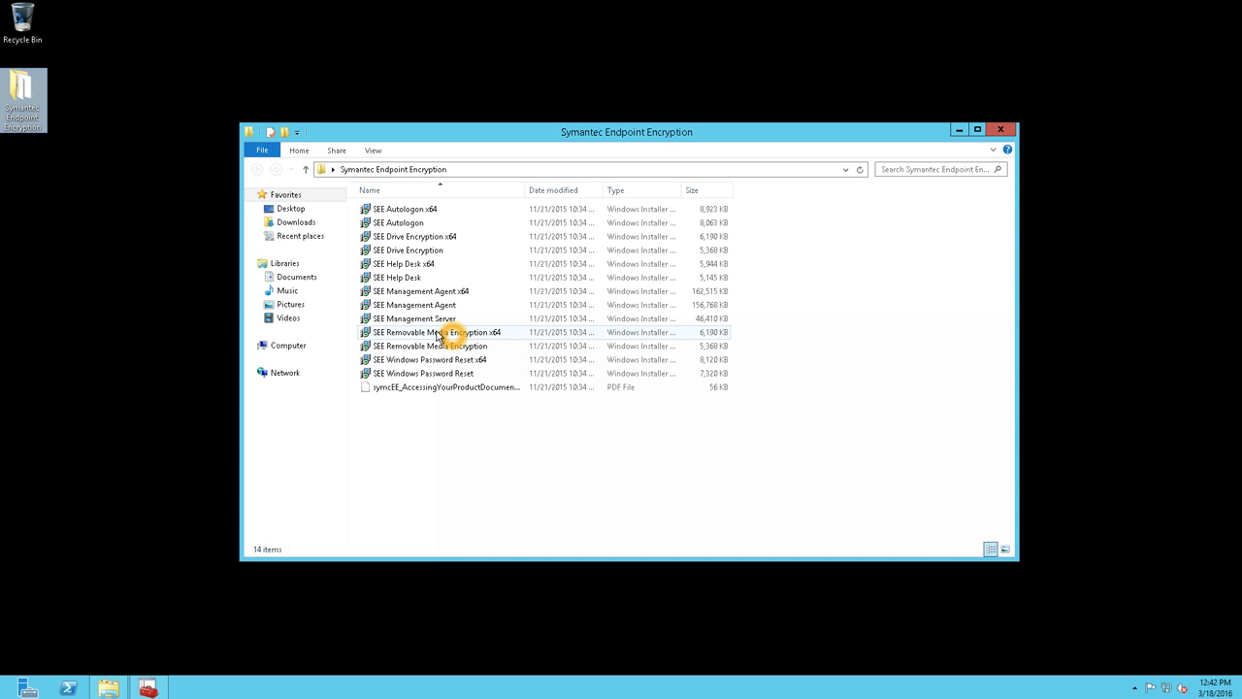
pyautogui.click(417, 263)
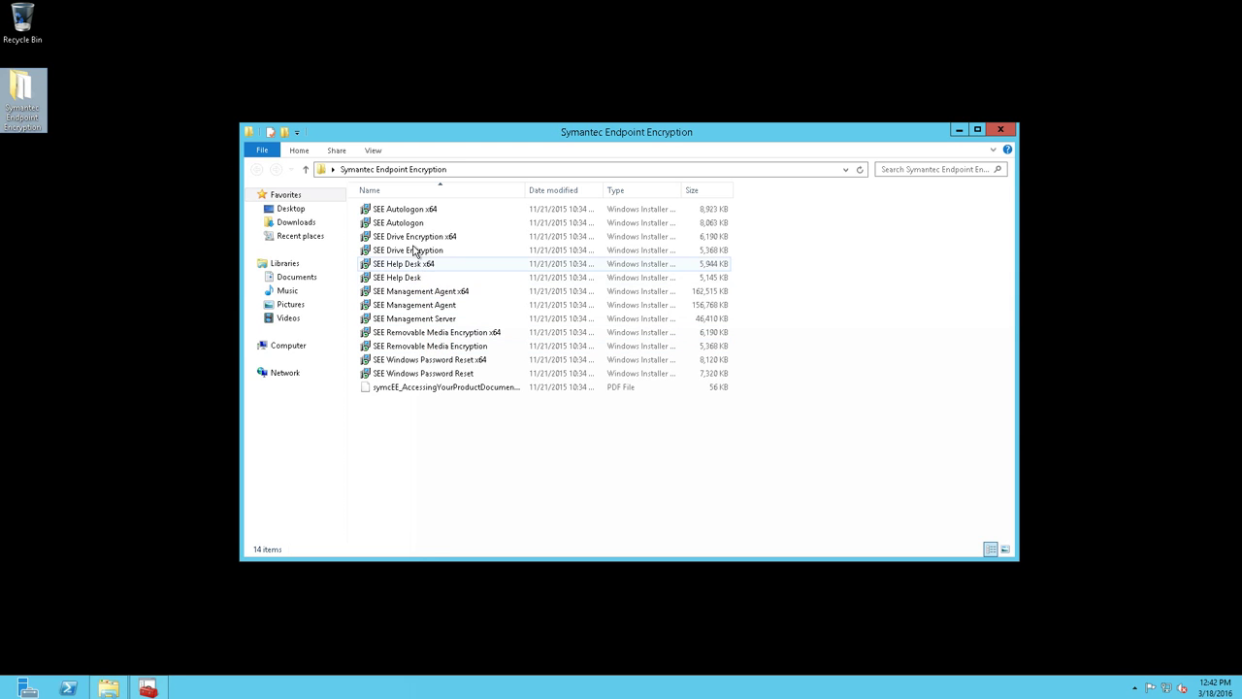
pyautogui.click(385, 320)
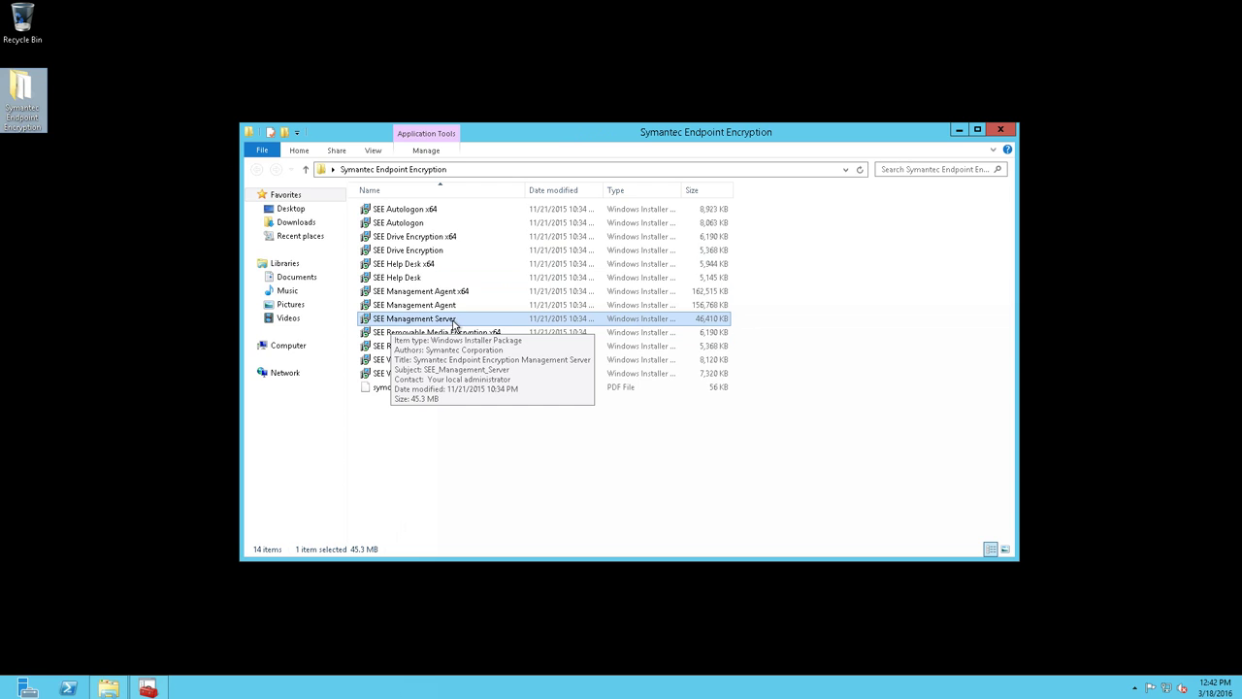
pyautogui.doubleClick(384, 323)
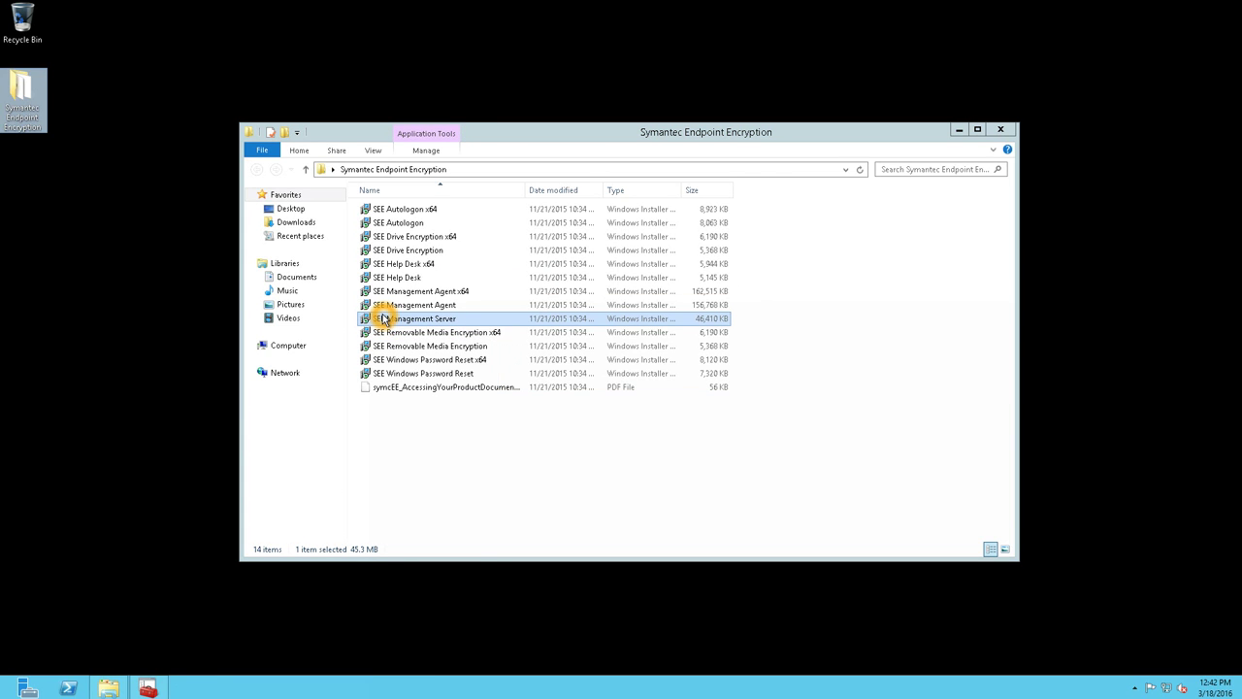
pyautogui.doubleClick(427, 318)
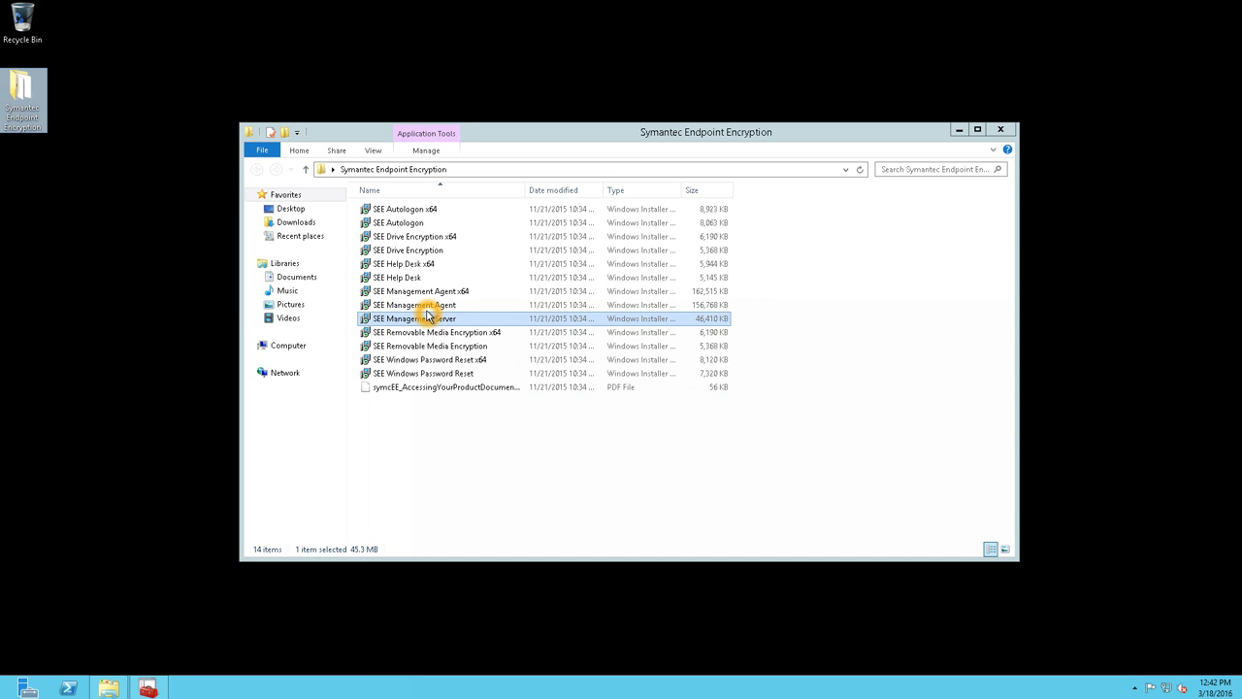
pyautogui.click(959, 130)
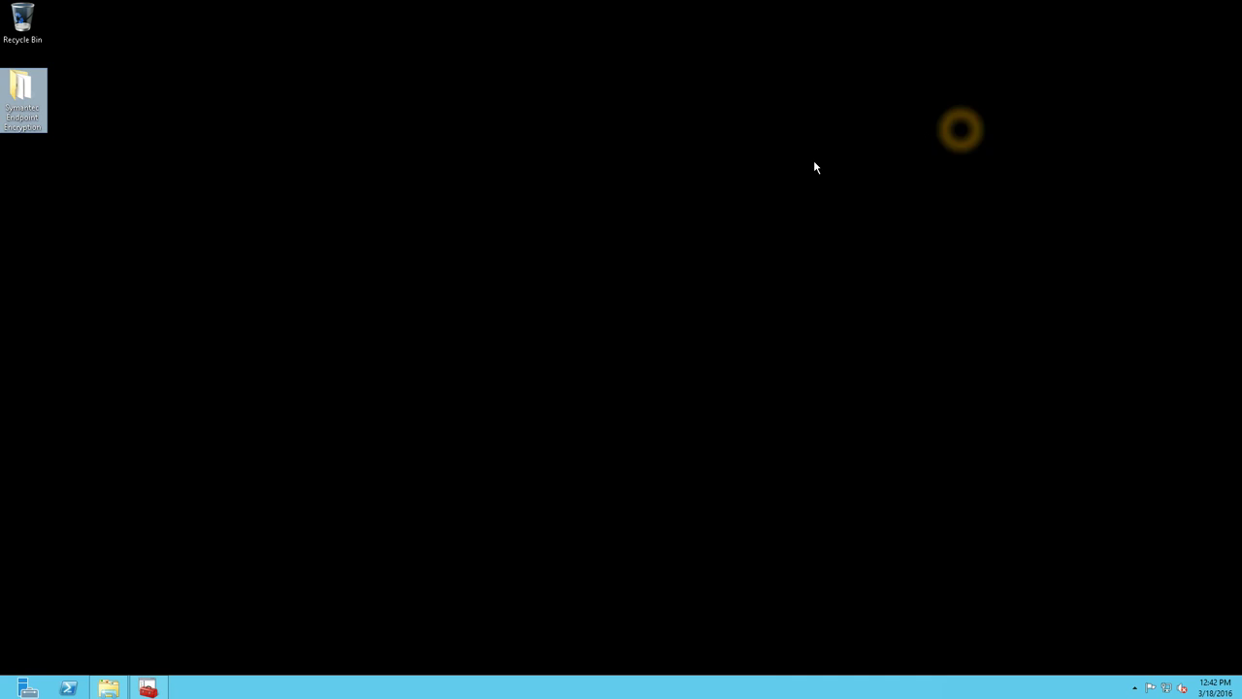
# - Move past the installer welcome page and accept the licence agreement
pyautogui.click(776, 174)
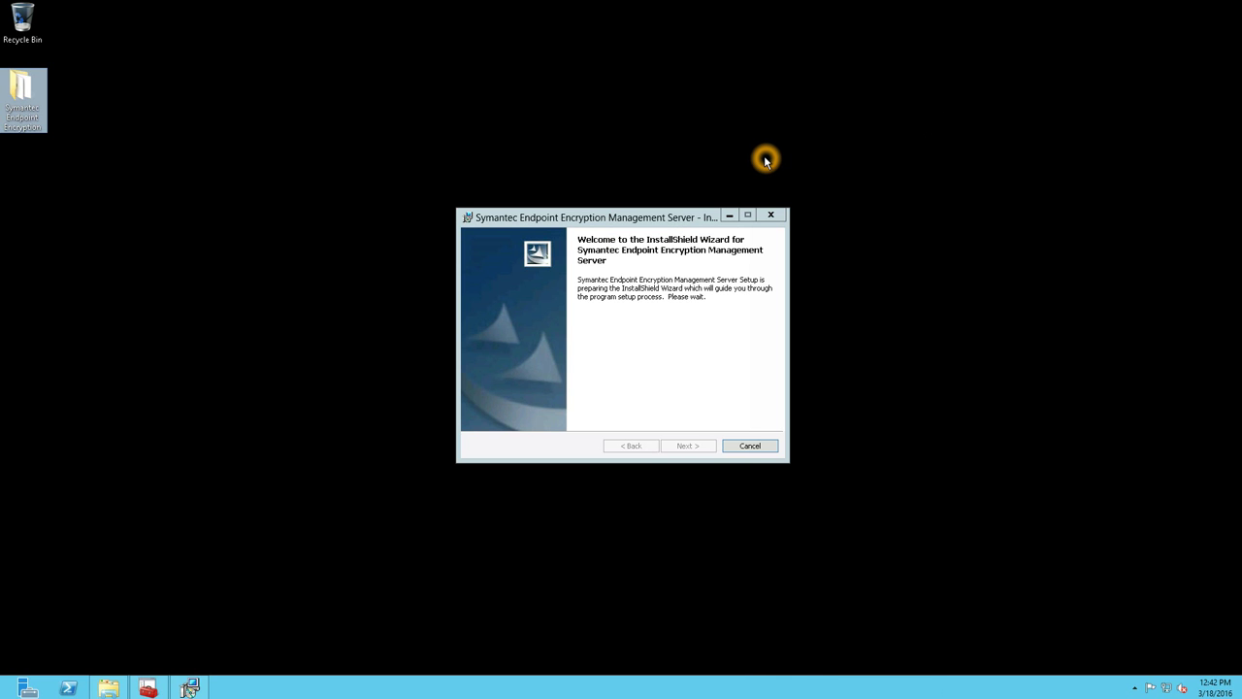
pyautogui.click(669, 299)
pyautogui.click(680, 473)
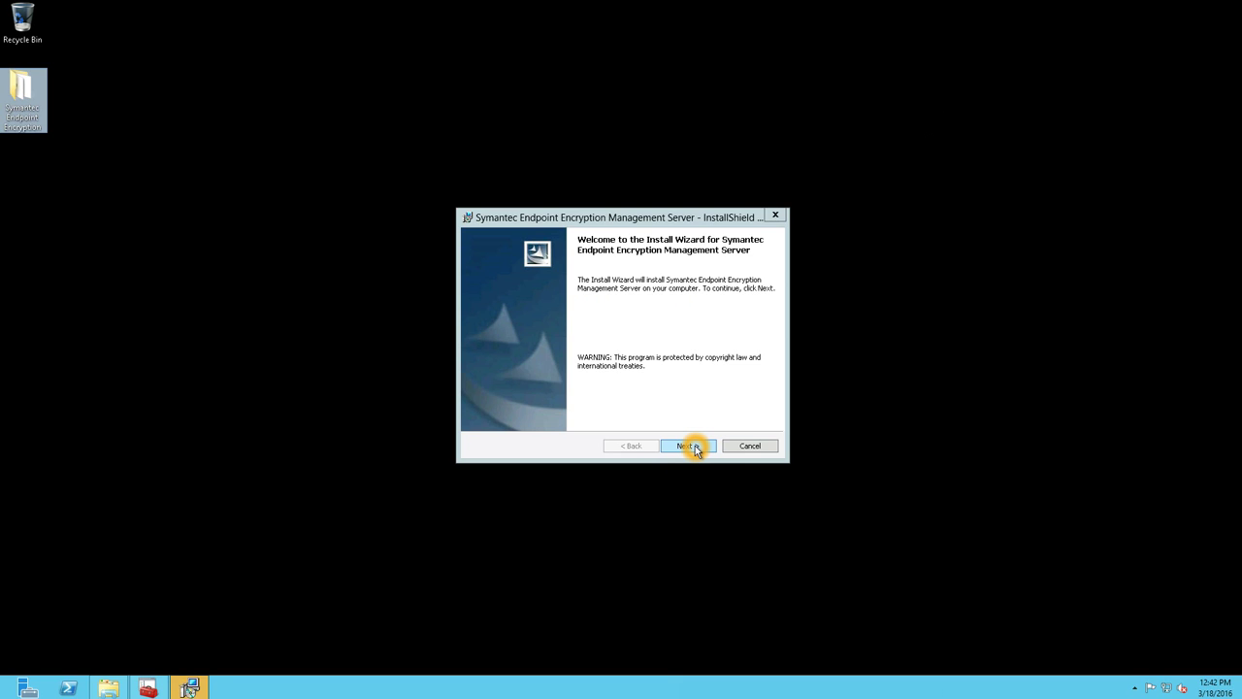
pyautogui.click(695, 445)
pyautogui.click(595, 400)
pyautogui.click(681, 445)
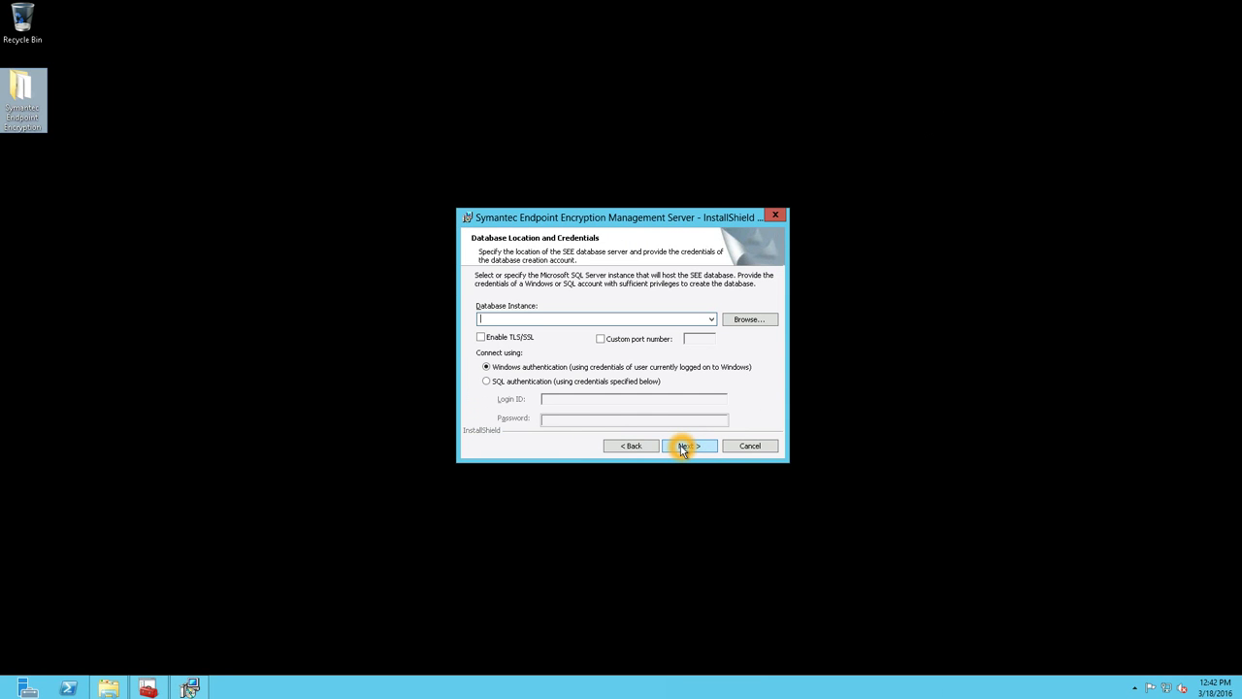
# - Choose SEEM\SQLEXPRESS as the database instance, keeping Windows authentication
pyautogui.click(712, 318)
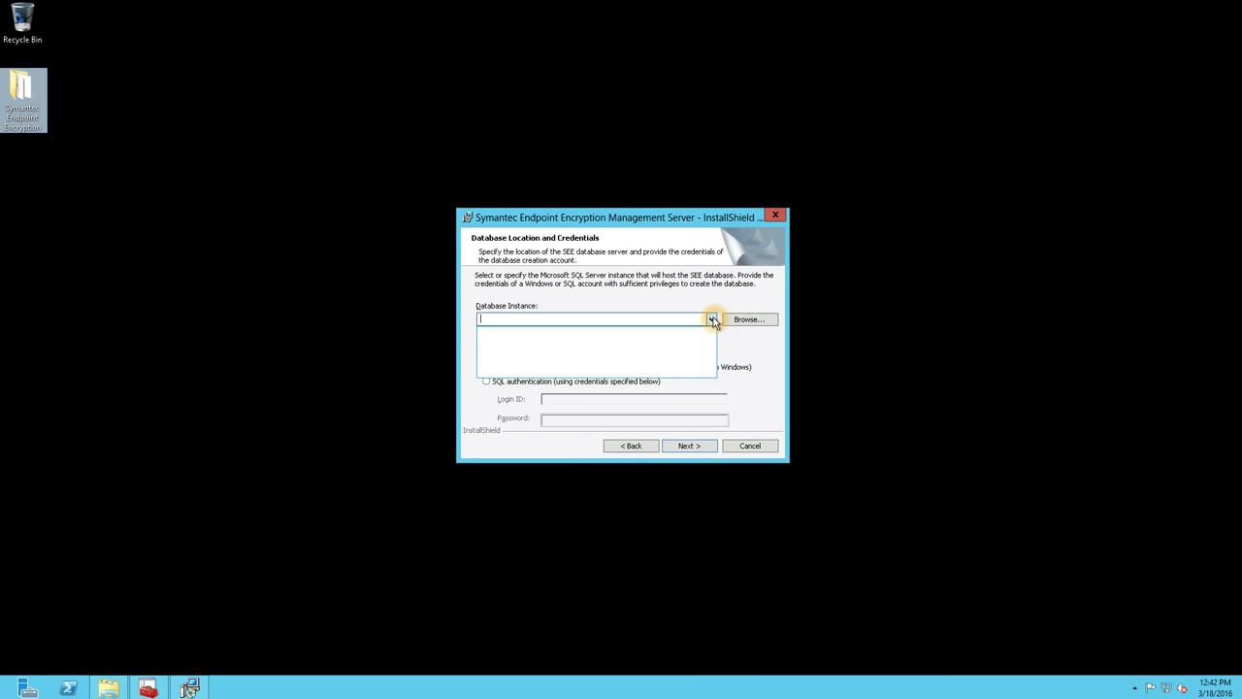
pyautogui.click(712, 319)
pyautogui.click(739, 319)
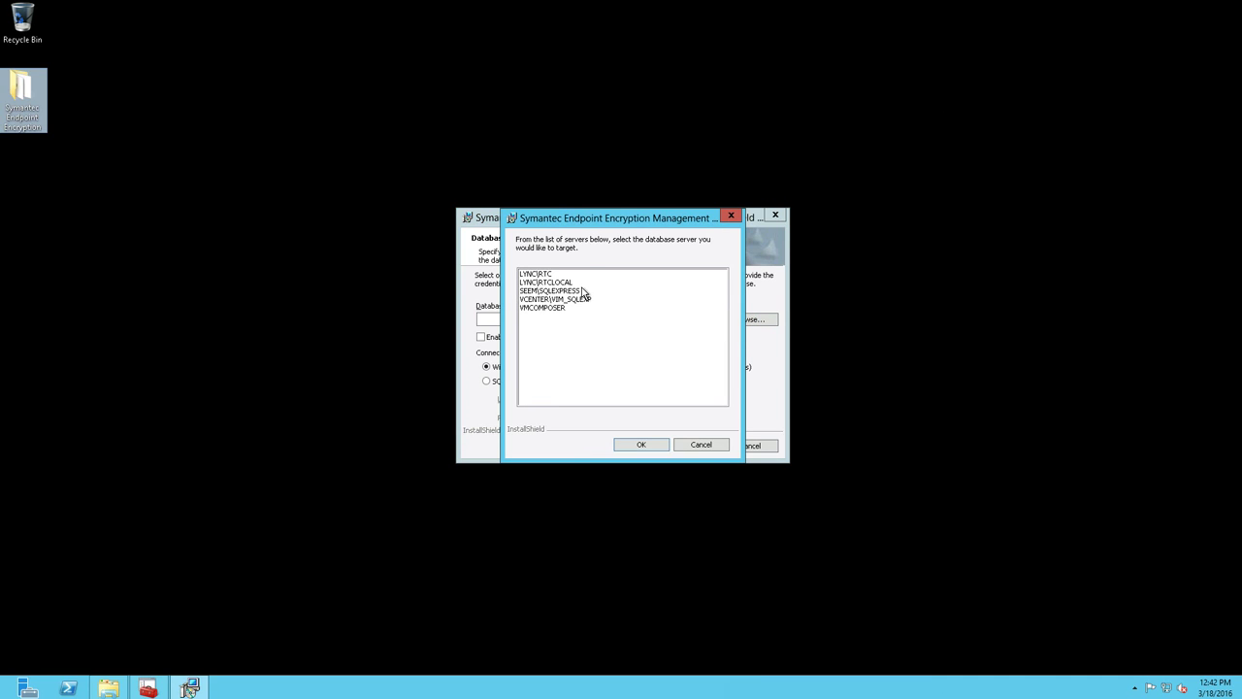
pyautogui.click(530, 291)
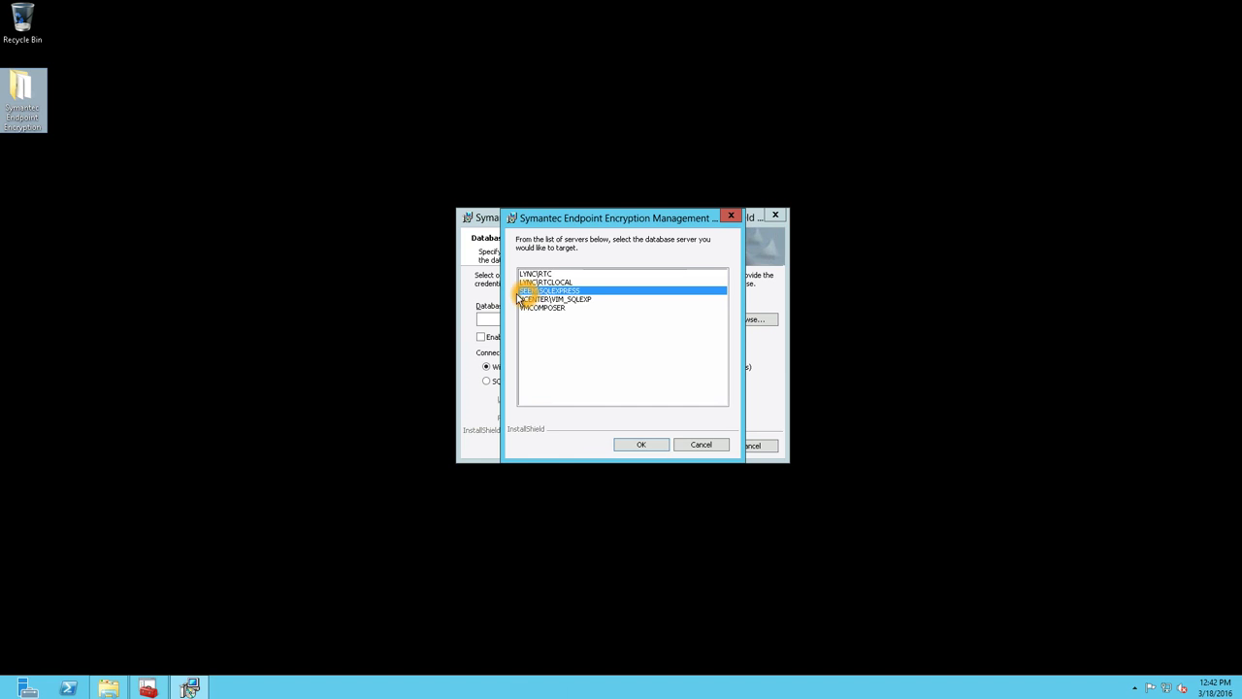
pyautogui.click(642, 444)
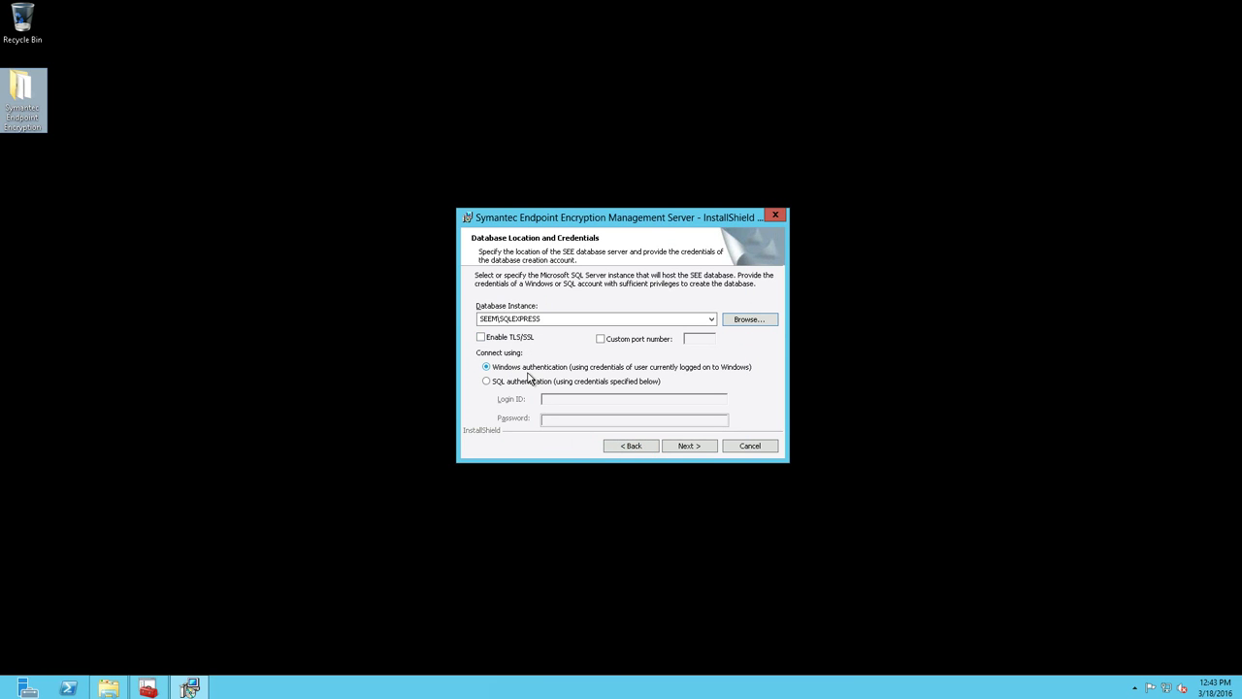
pyautogui.click(682, 365)
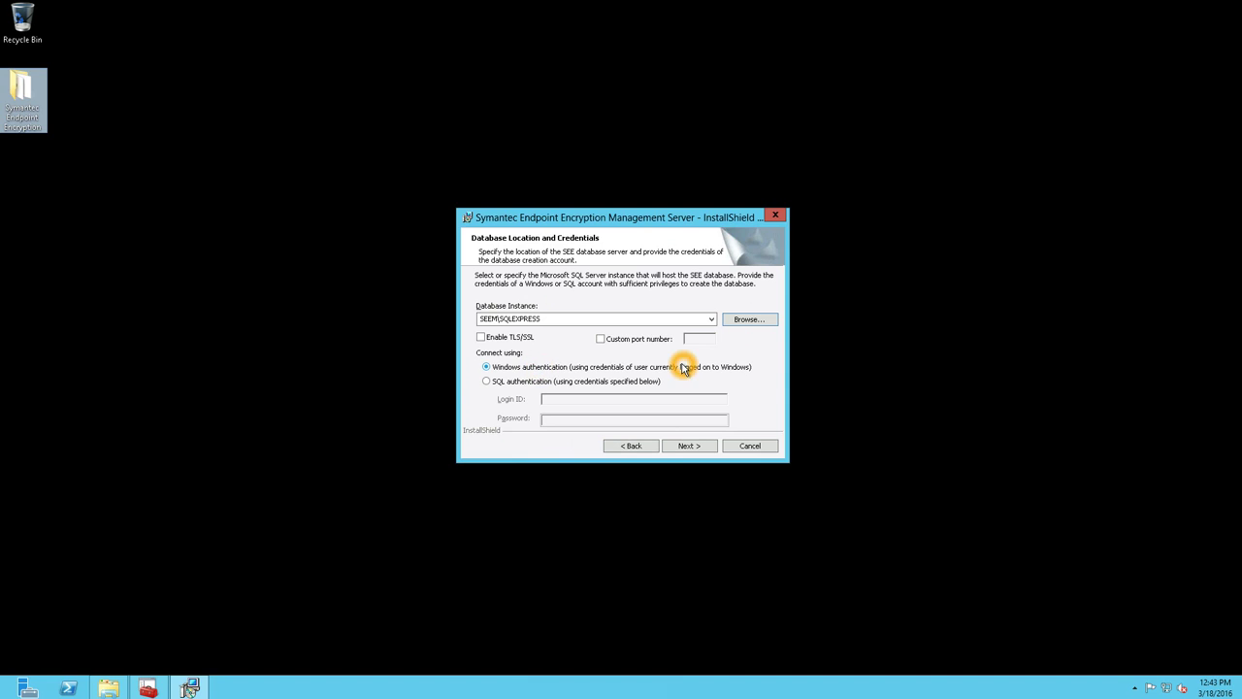
pyautogui.click(498, 385)
pyautogui.click(582, 366)
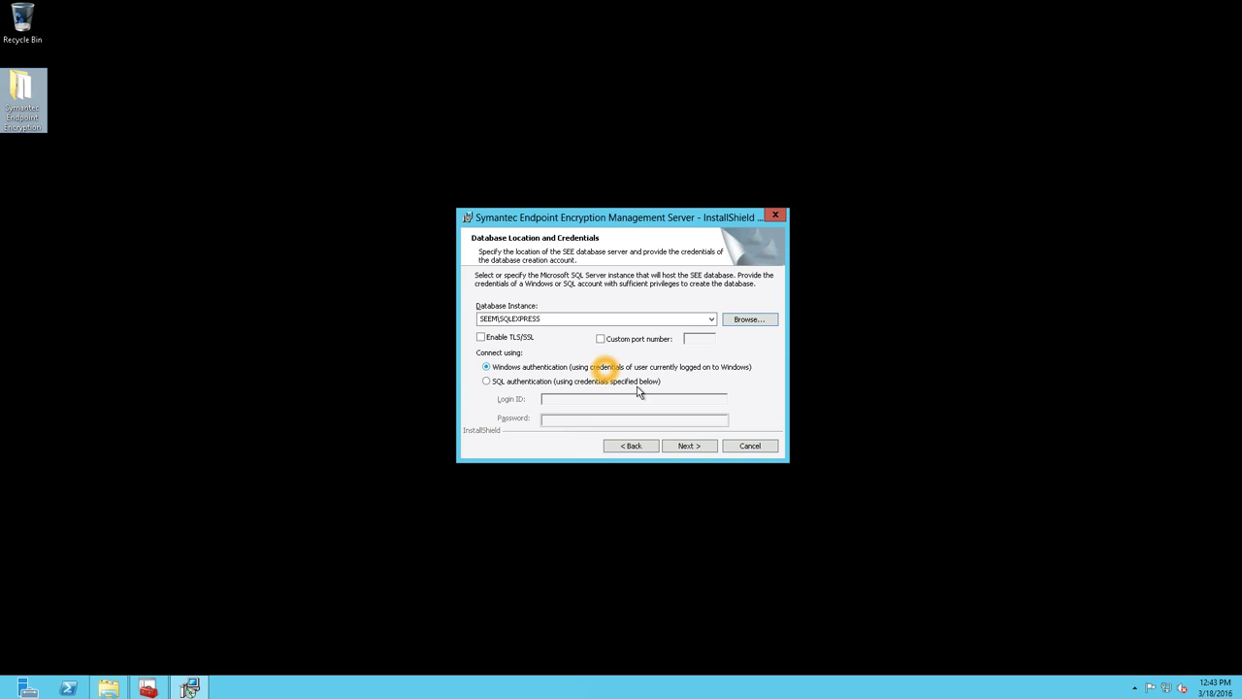
pyautogui.click(679, 443)
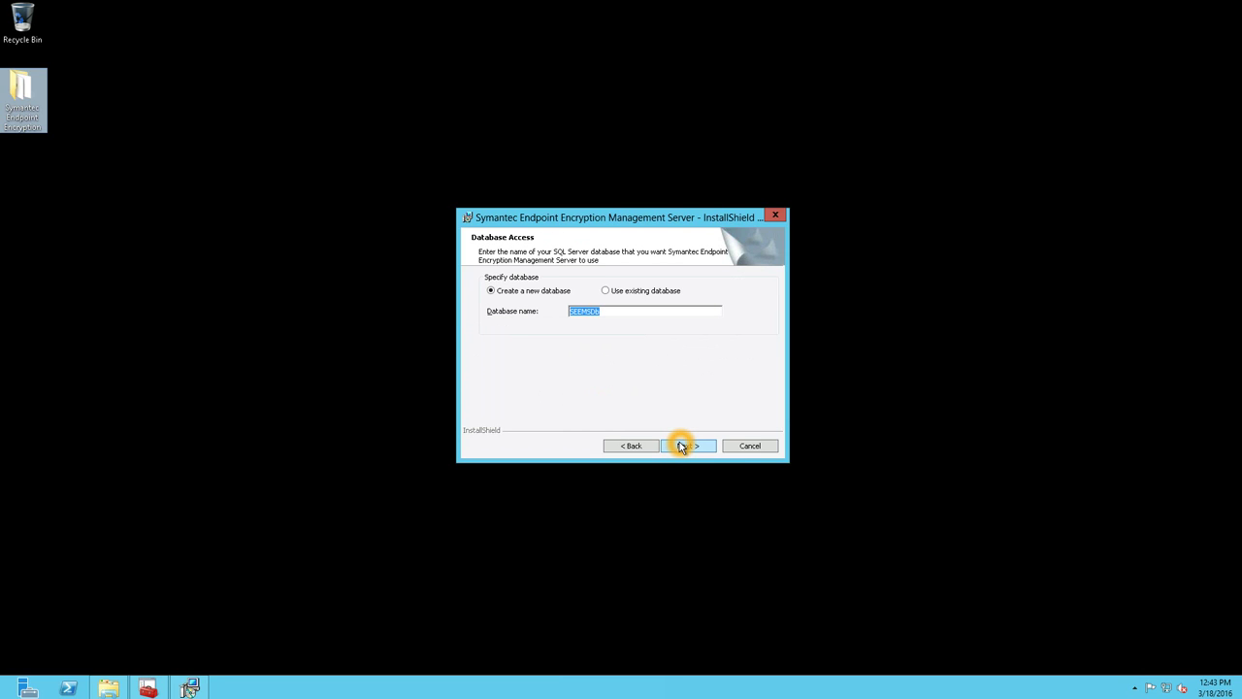
# - Keep creating new database SEEMSDB with Windows authentication for database access
pyautogui.click(519, 295)
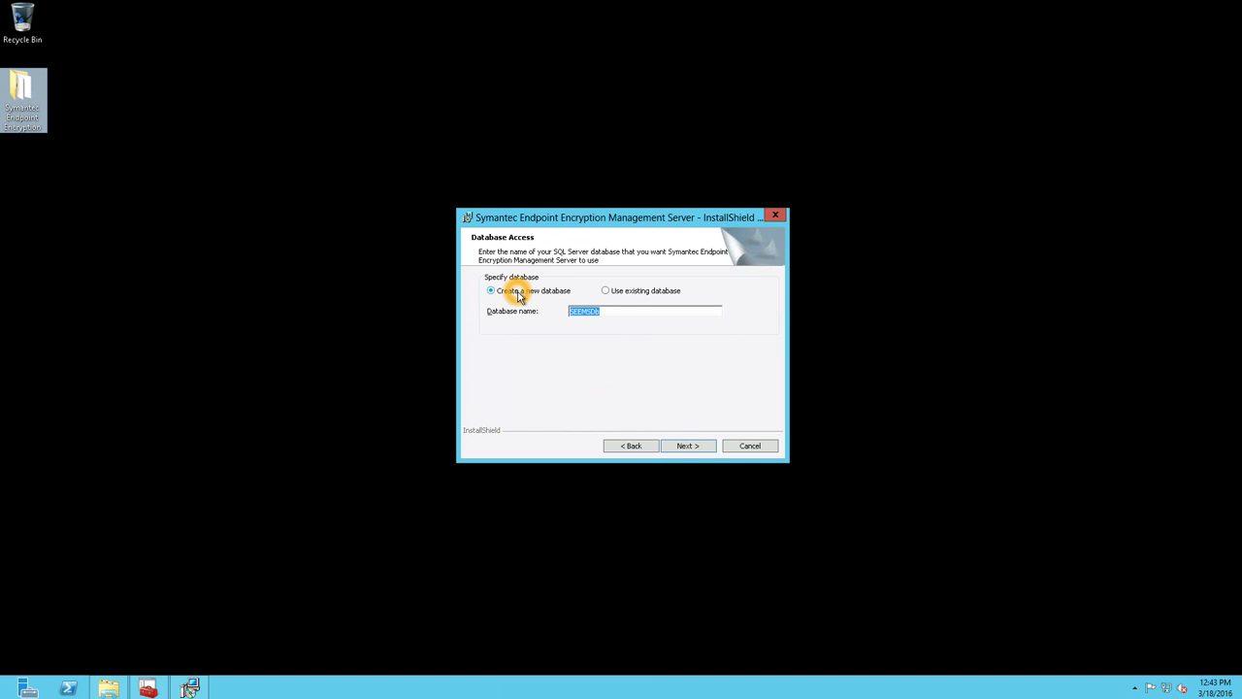
pyautogui.doubleClick(574, 313)
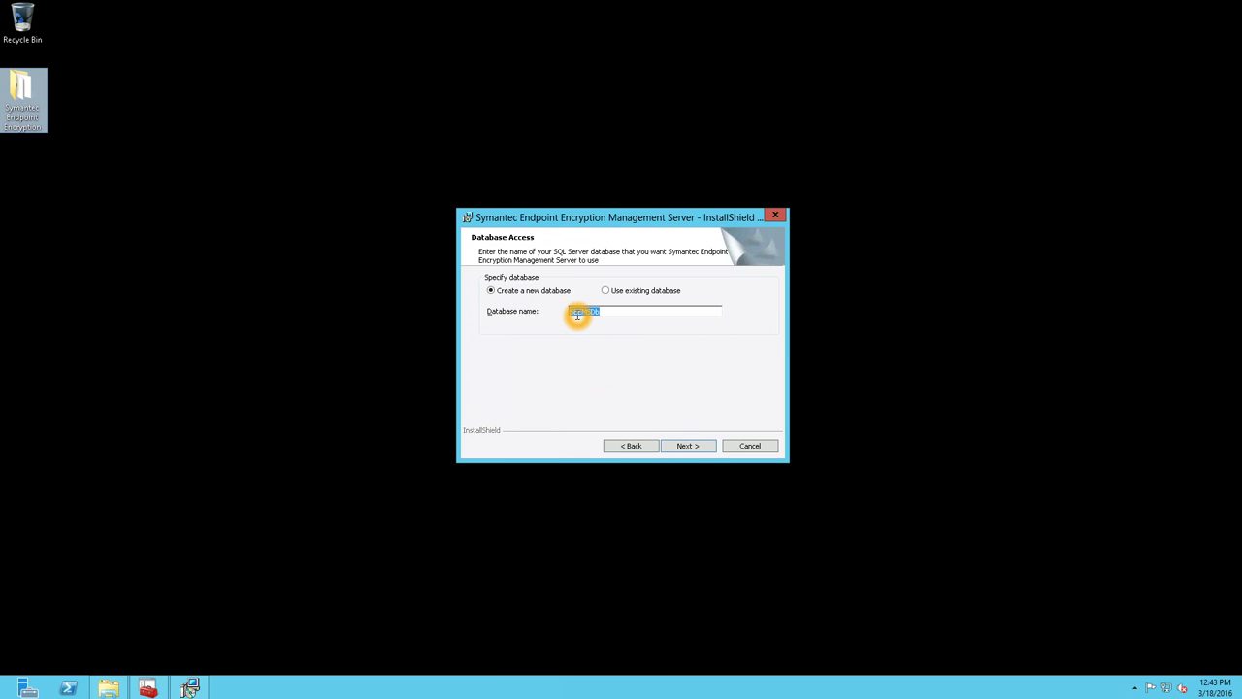
pyautogui.doubleClick(585, 313)
pyautogui.click(674, 448)
pyautogui.click(509, 291)
pyautogui.click(680, 446)
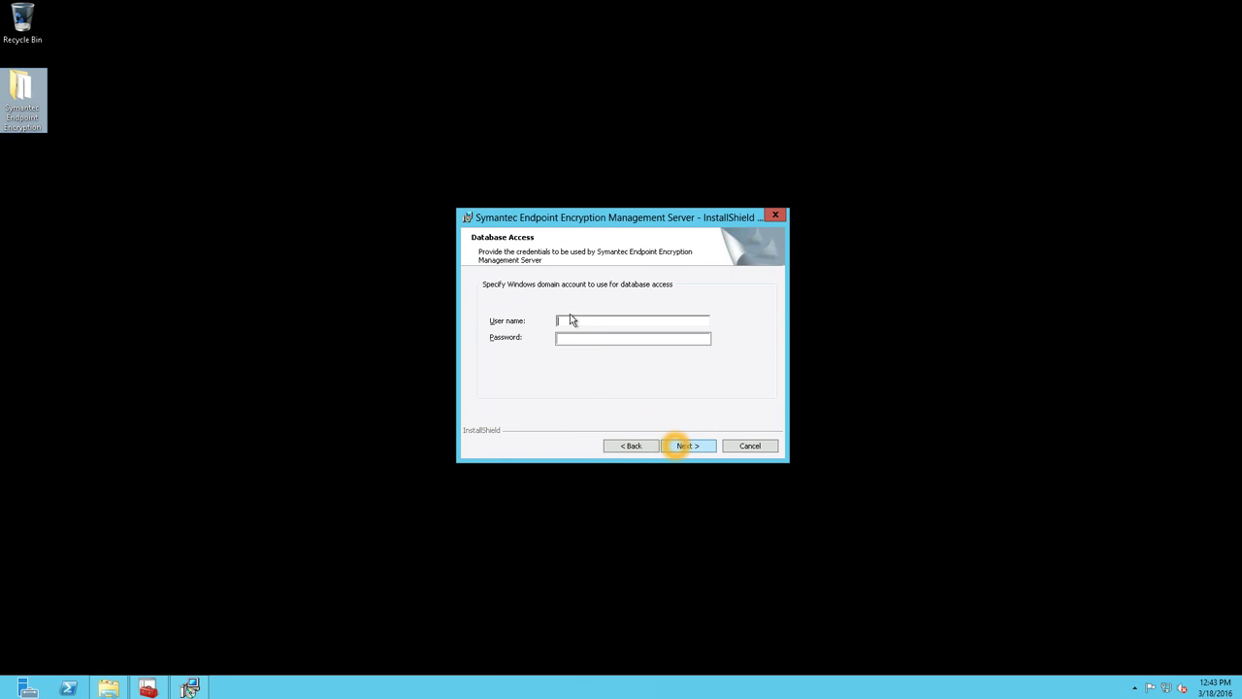
# - Enter the domain account user name and password, reuse the existing login, keep default settings
pyautogui.click(572, 321)
pyautogui.click(574, 322)
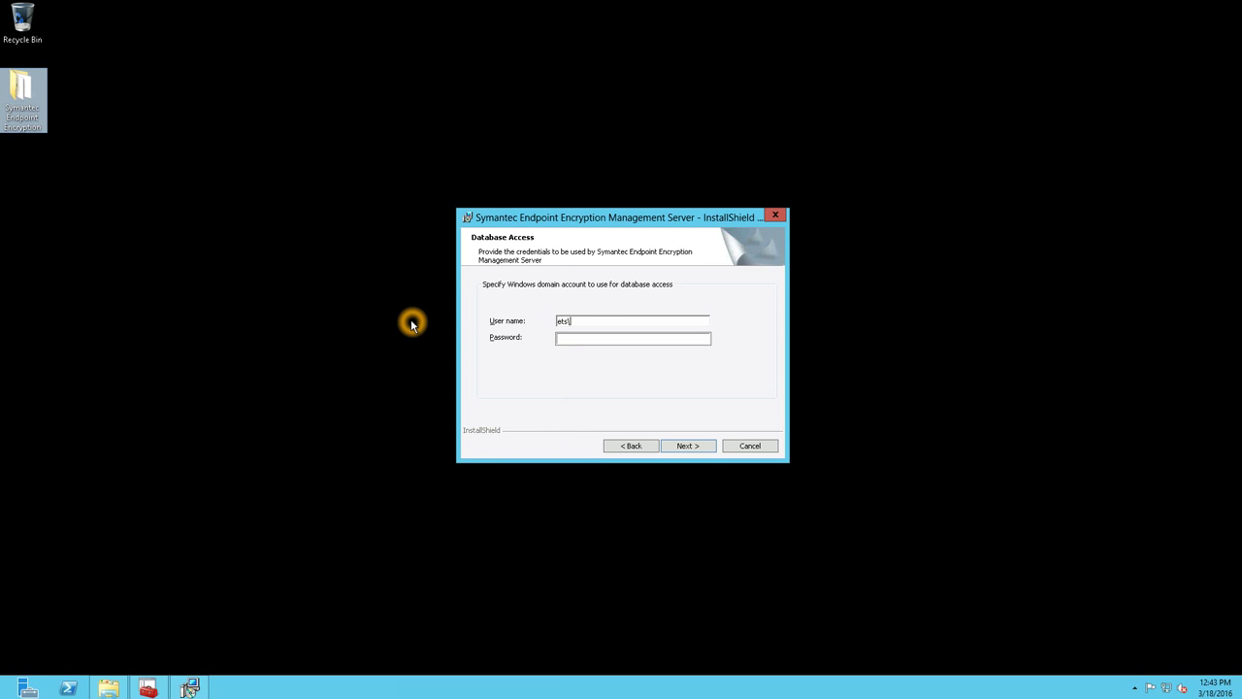
pyautogui.write('tor')
pyautogui.press('Tab')
pyautogui.write('1')
pyautogui.press('Return')
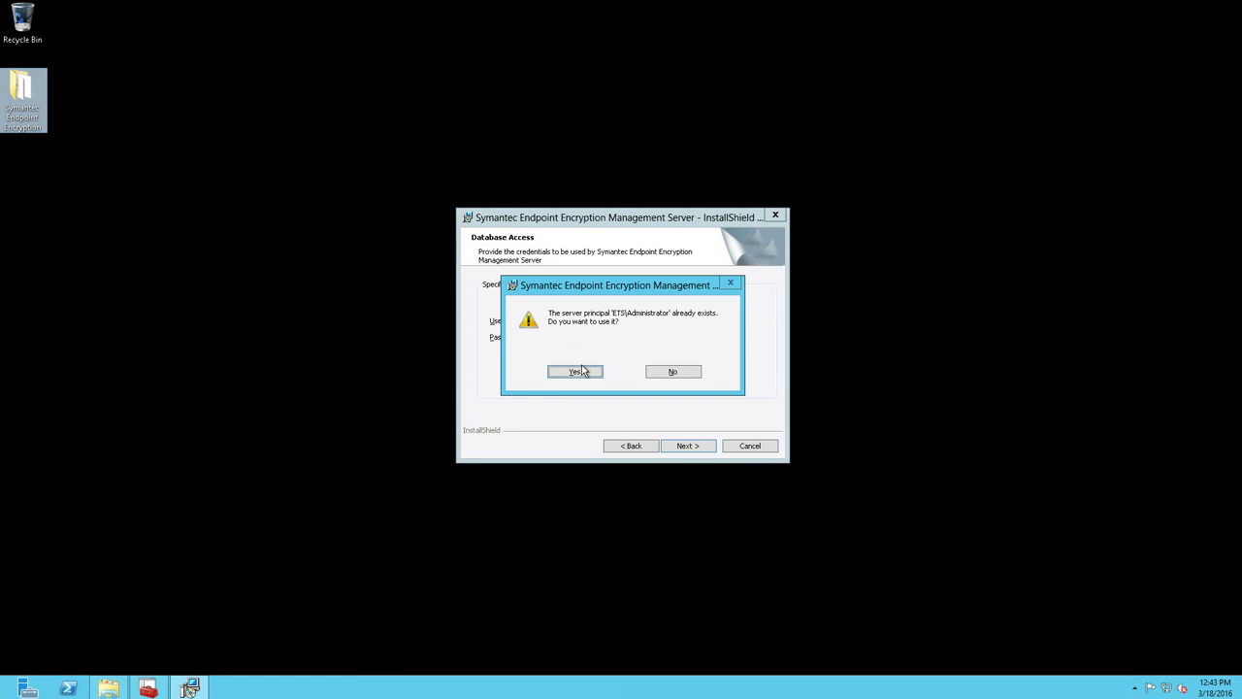
pyautogui.click(584, 371)
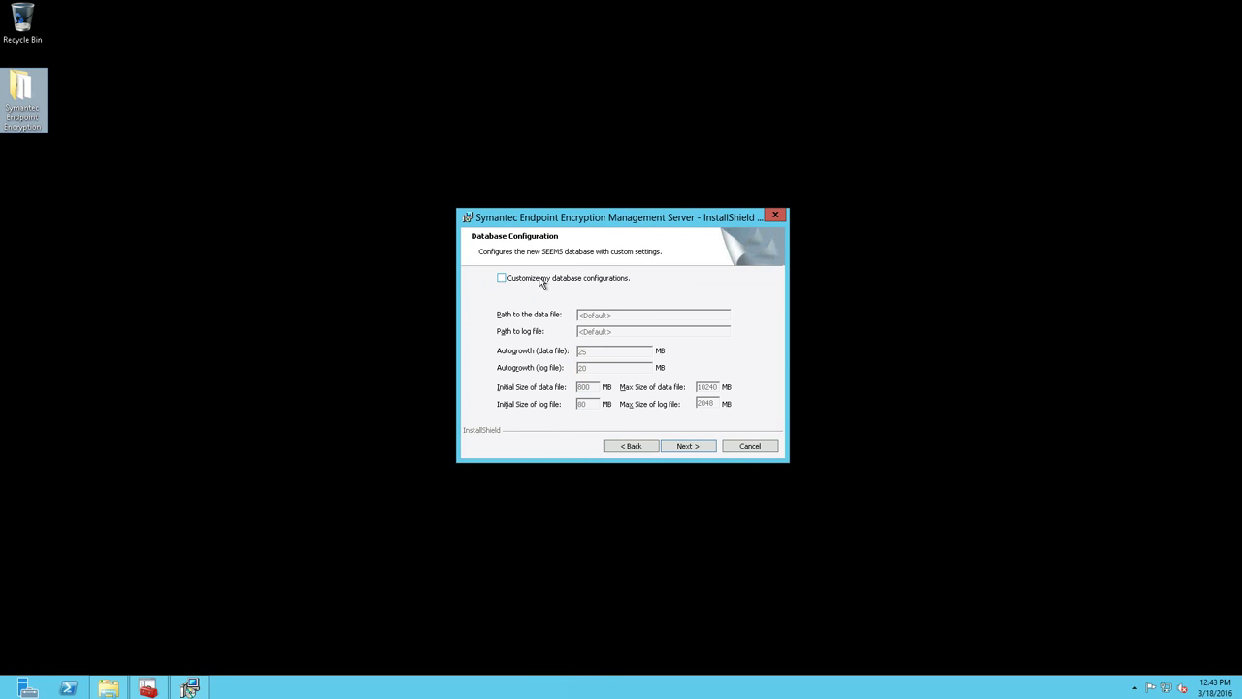
pyautogui.click(688, 447)
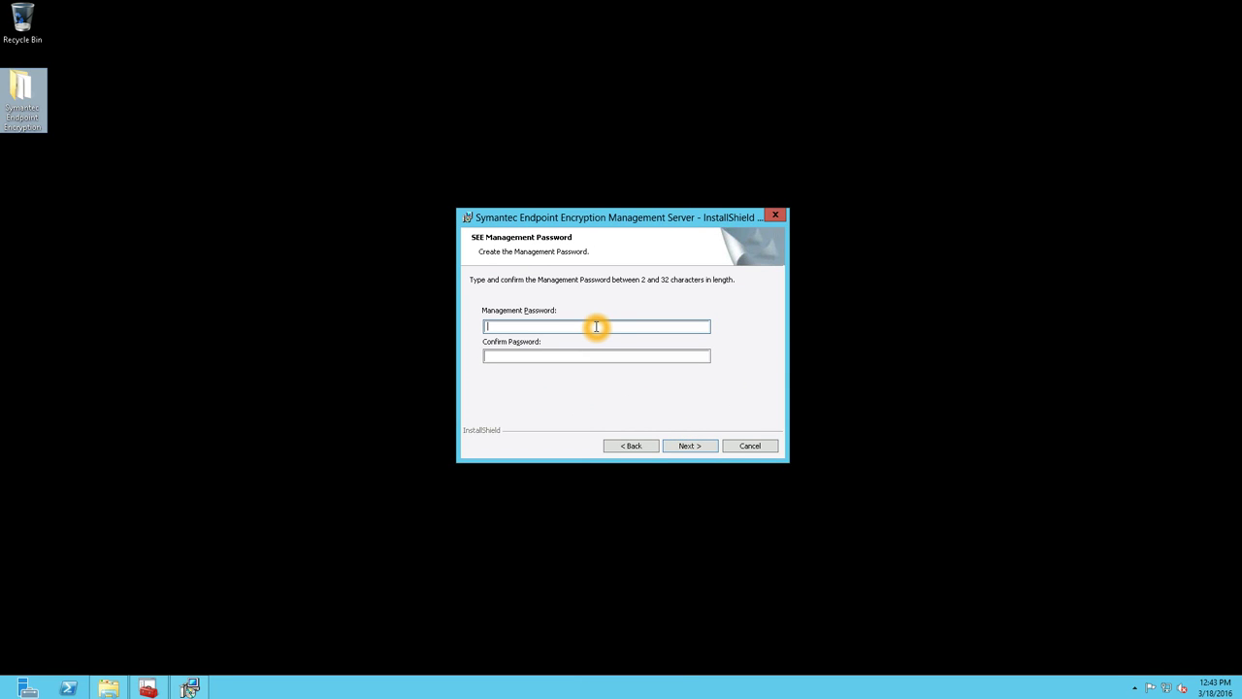
# - Enter and confirm the management password
pyautogui.write('*********')
pyautogui.press('Tab')
pyautogui.write('*******')
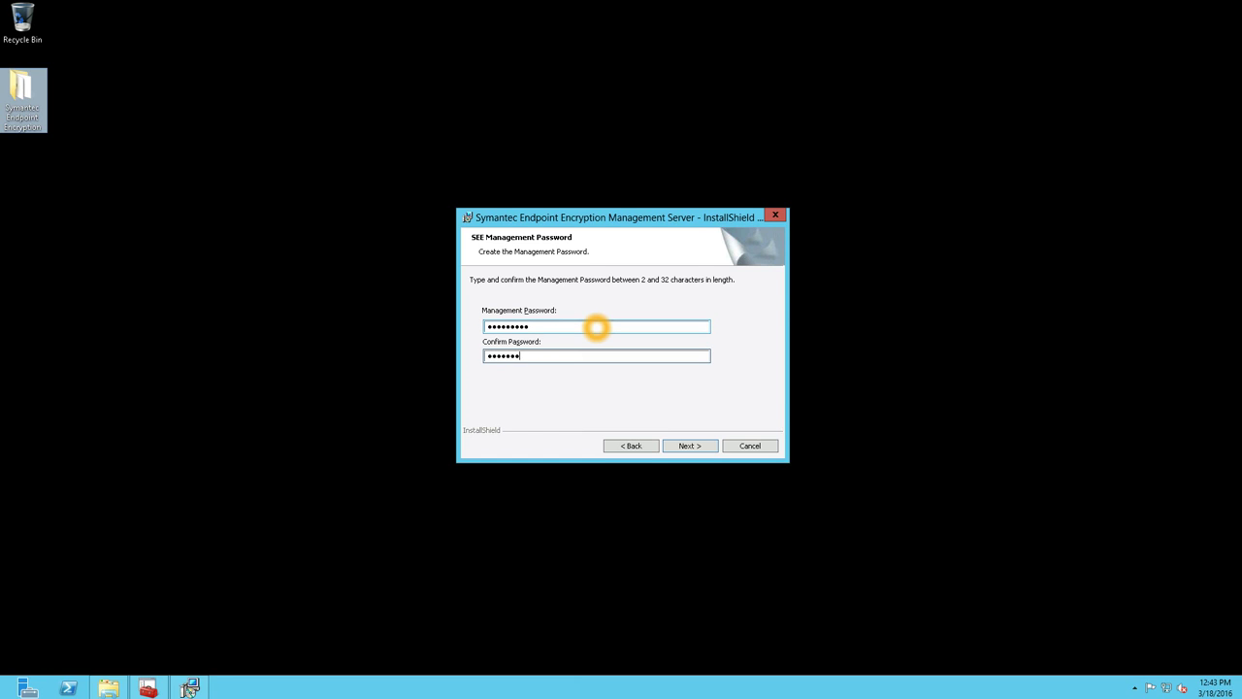
pyautogui.write('**')
pyautogui.press('Return')
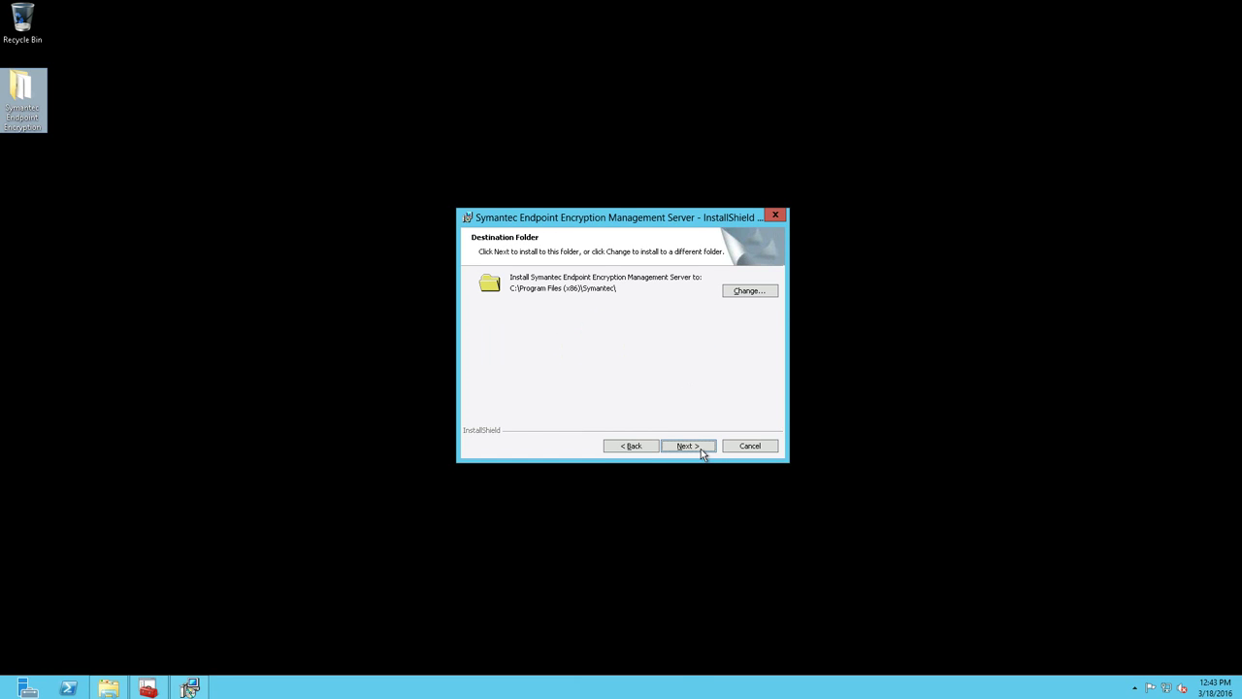
# - Start the installation with the default destination folder, then open IIS Manager from Start
pyautogui.click(700, 448)
pyautogui.click(701, 448)
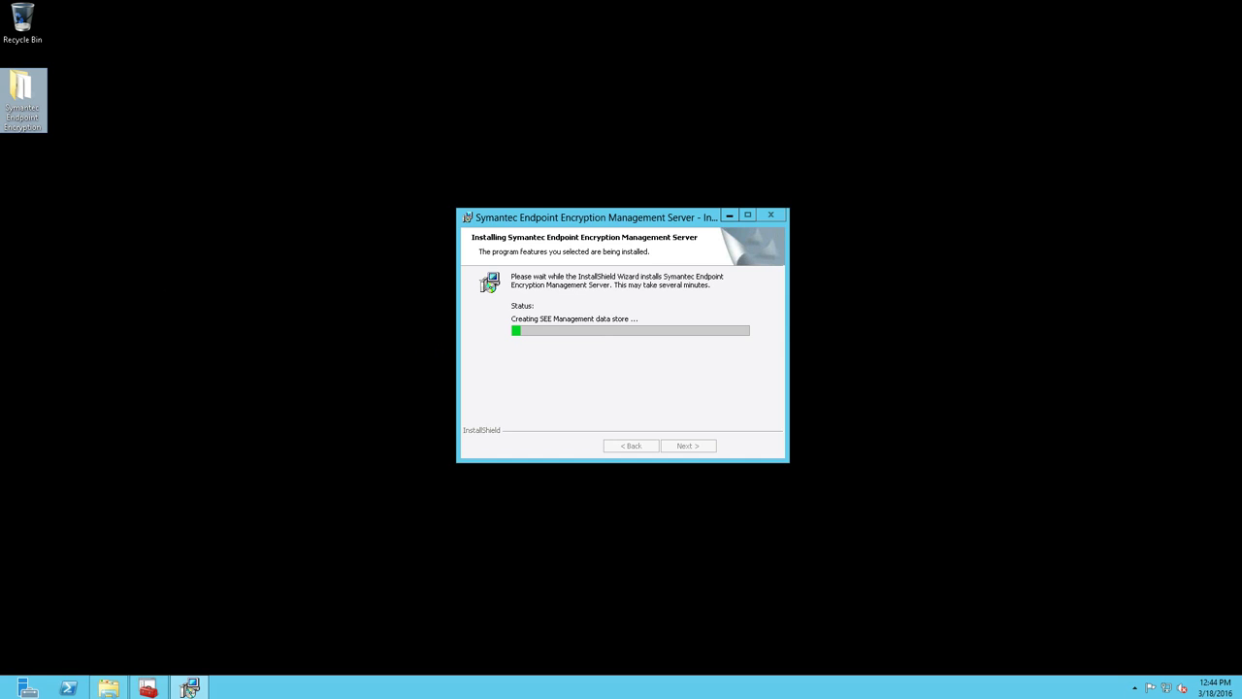
pyautogui.click(3, 693)
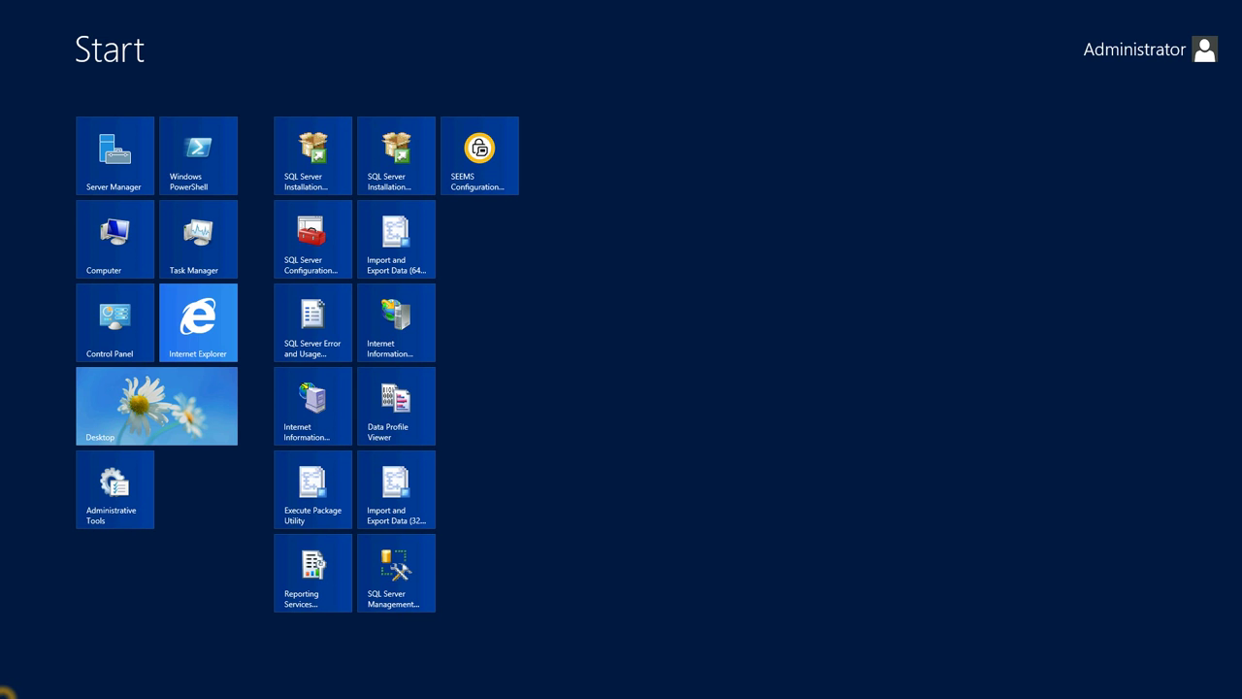
pyautogui.click(5, 691)
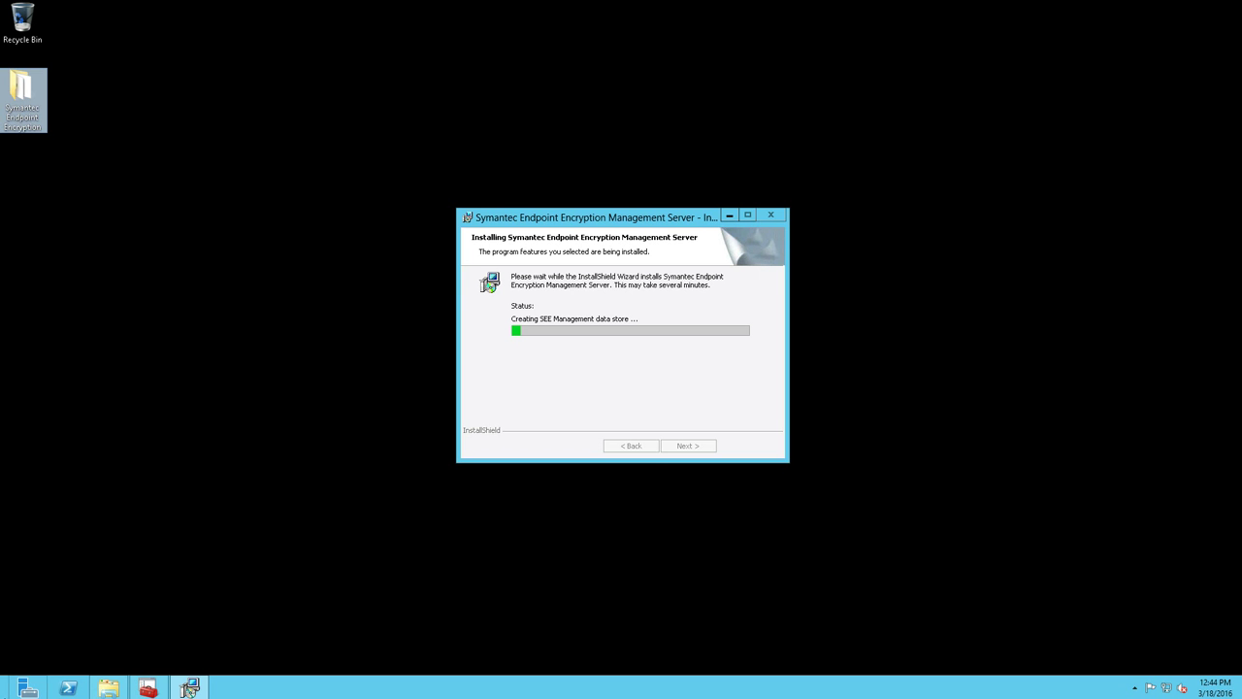
pyautogui.click(5, 691)
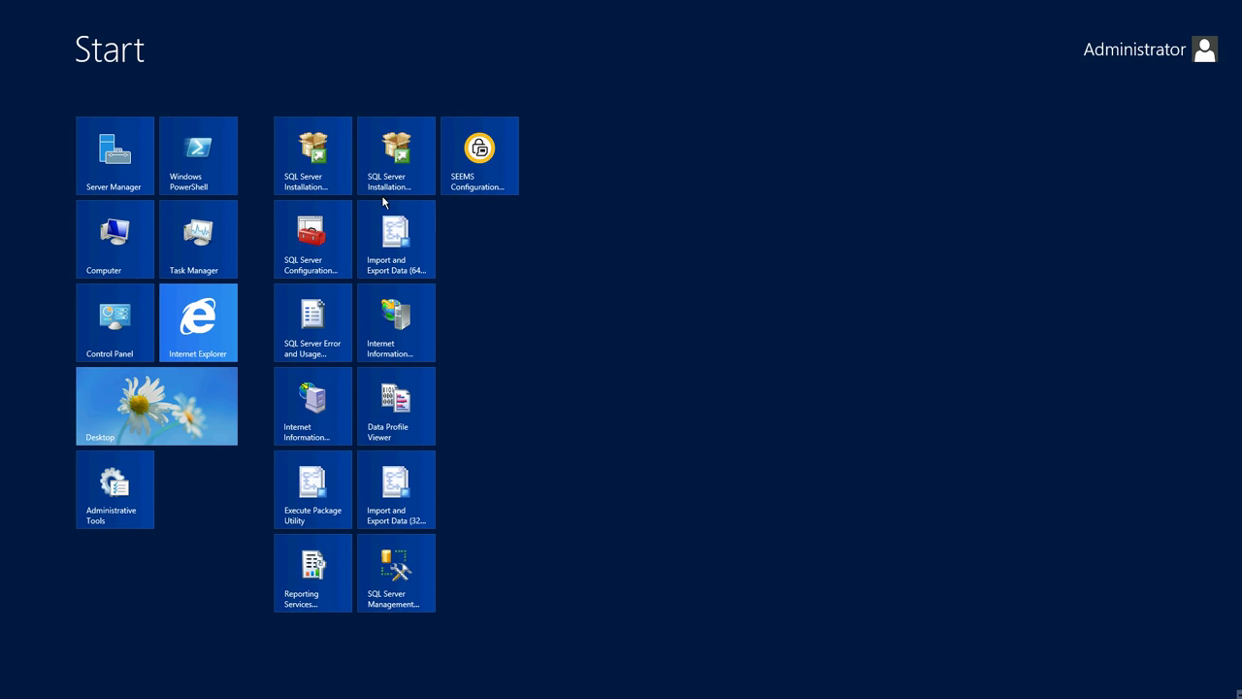
pyautogui.click(394, 333)
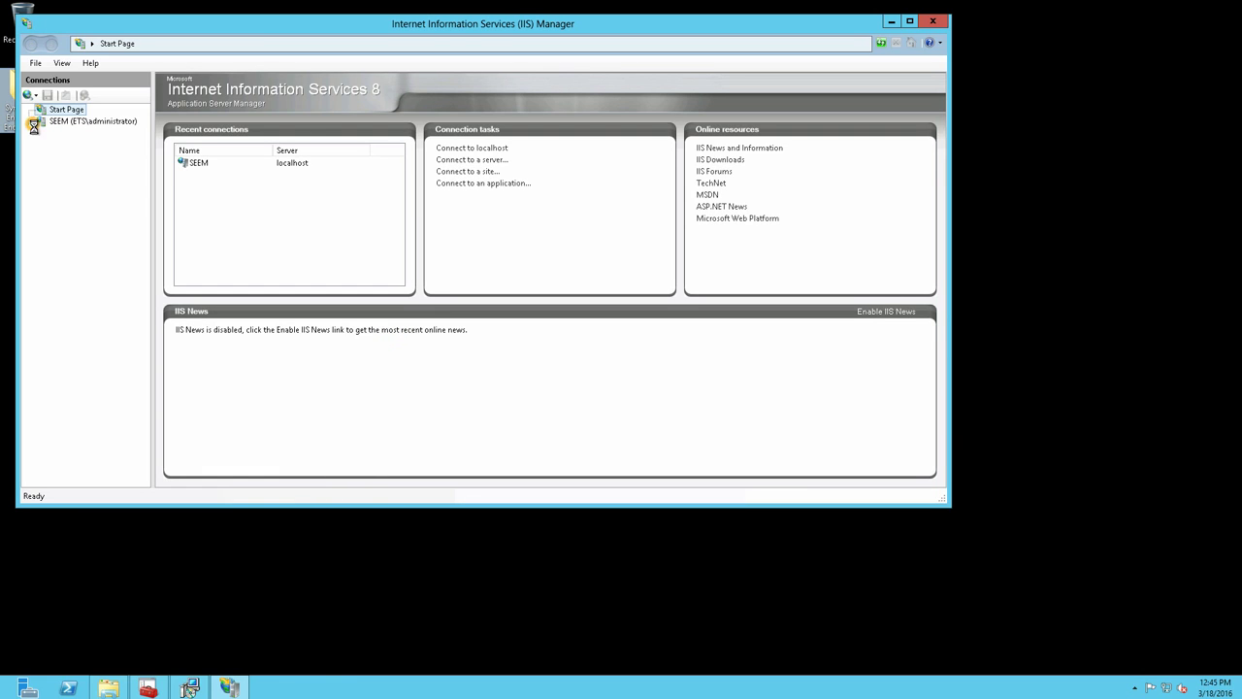
# - Select the SEEM server and permanently decline the Web Platform prompt
pyautogui.click(56, 146)
pyautogui.click(36, 122)
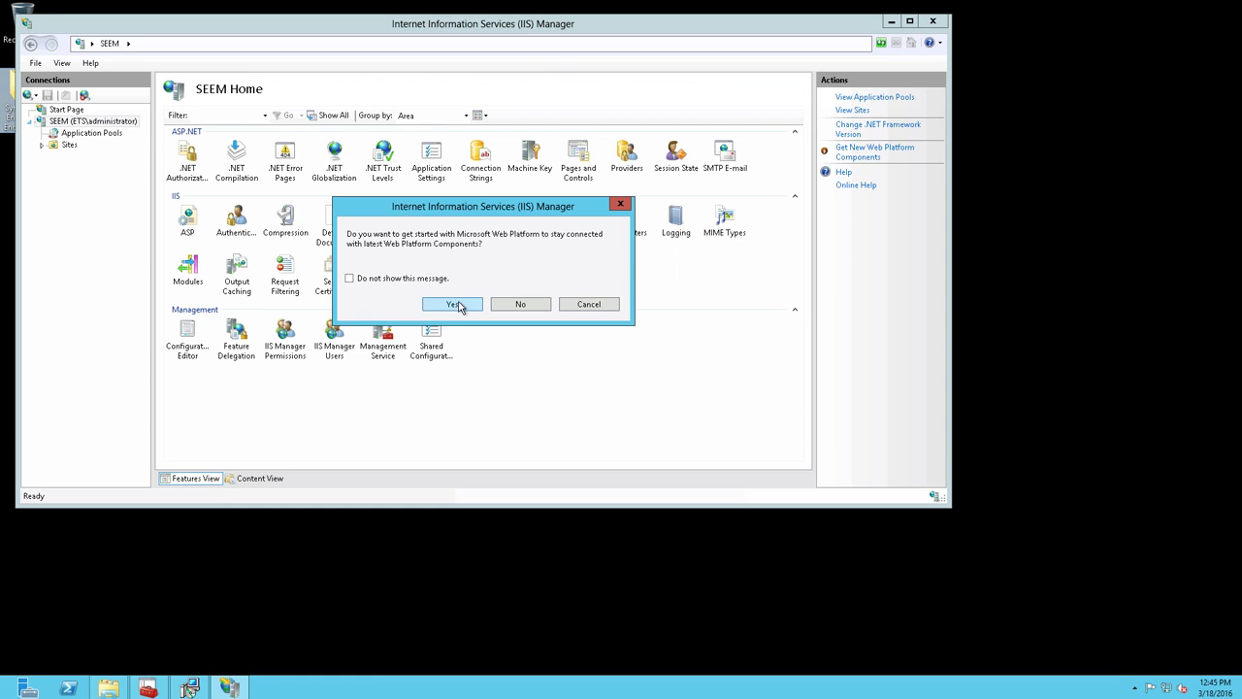
pyautogui.click(443, 277)
pyautogui.click(511, 305)
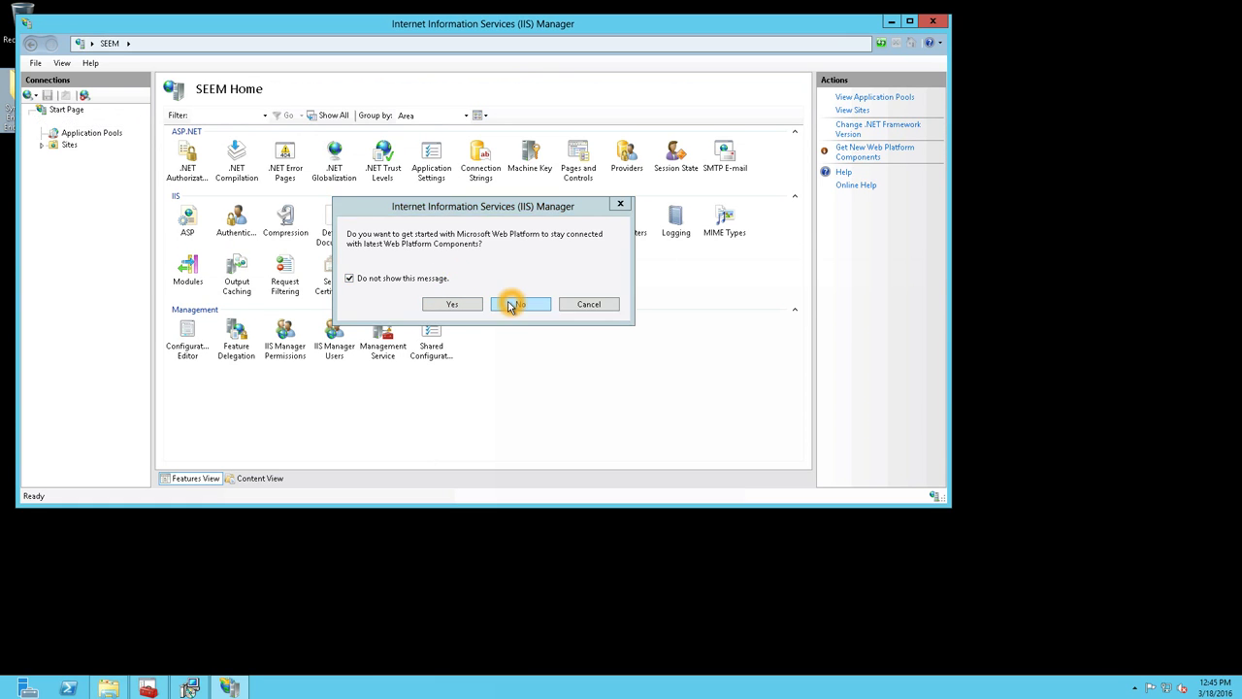
# - Stop the Default Web Site through Manage Website
pyautogui.click(42, 144)
pyautogui.click(77, 163)
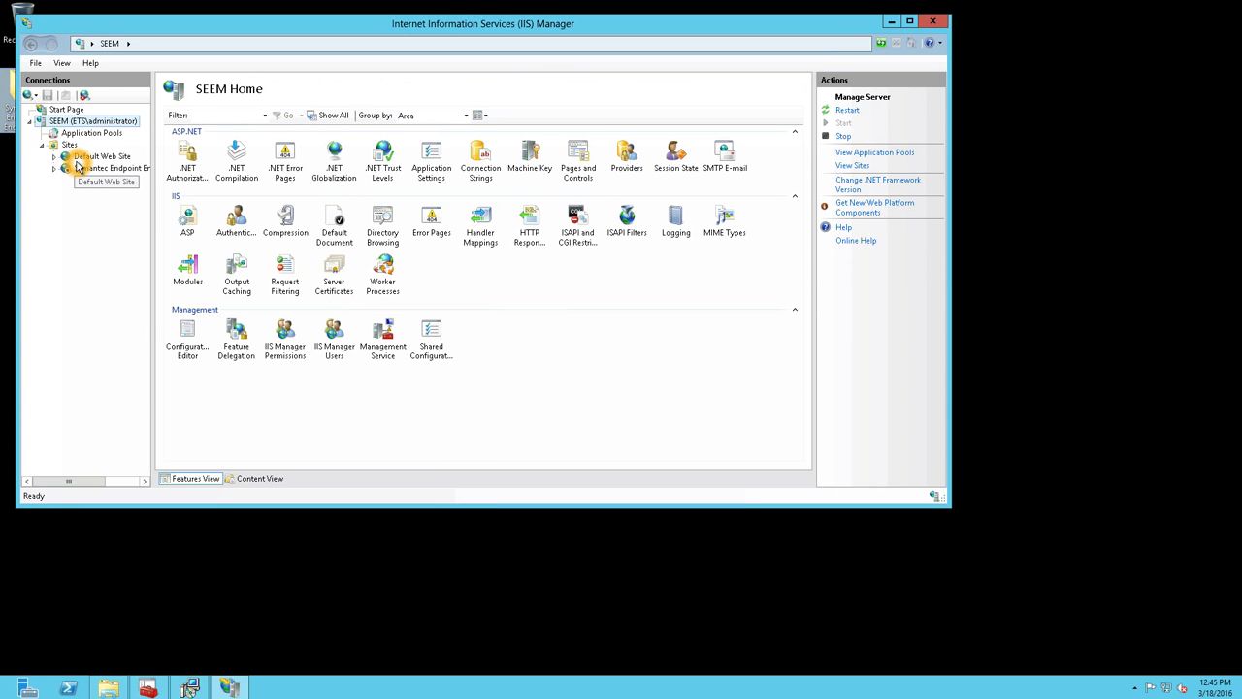
pyautogui.rightClick(77, 165)
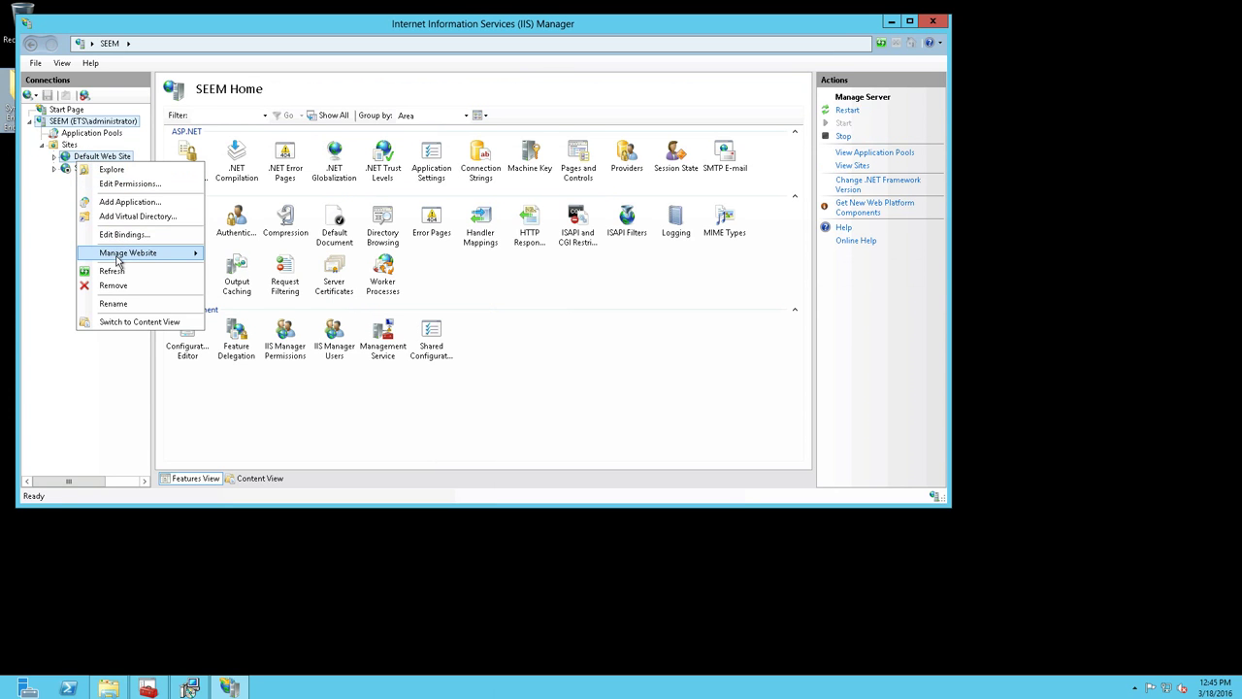
pyautogui.moveTo(116, 260)
pyautogui.click(241, 280)
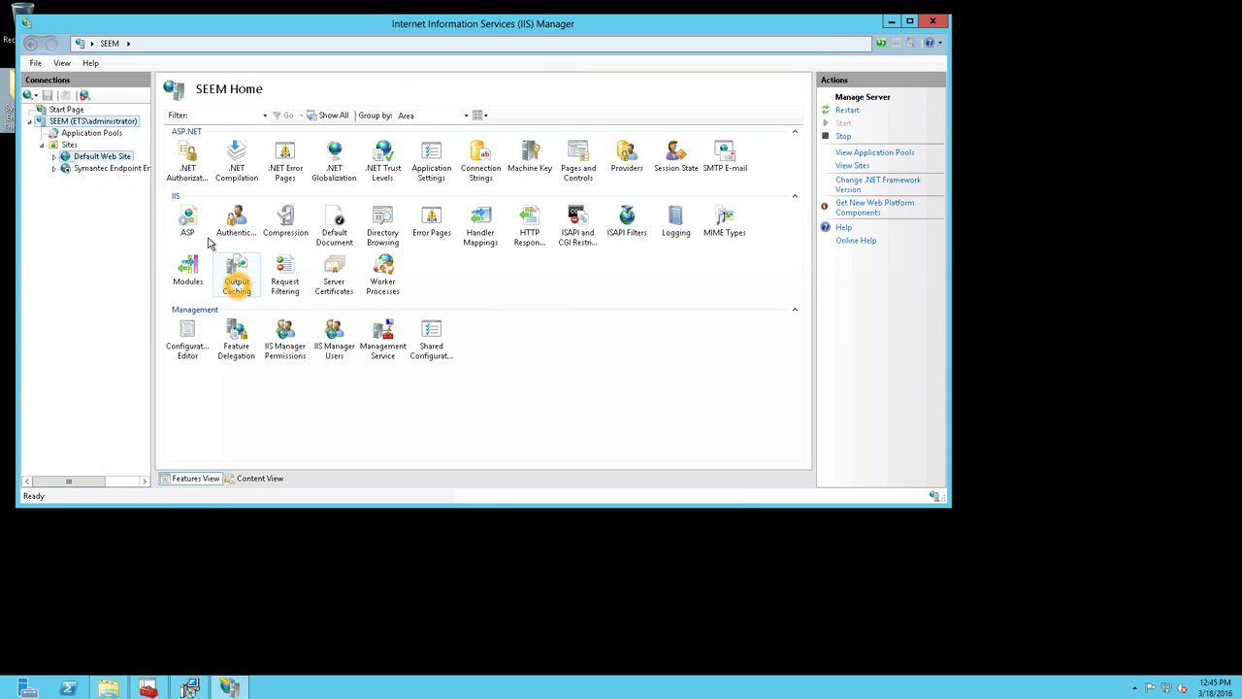
pyautogui.click(109, 172)
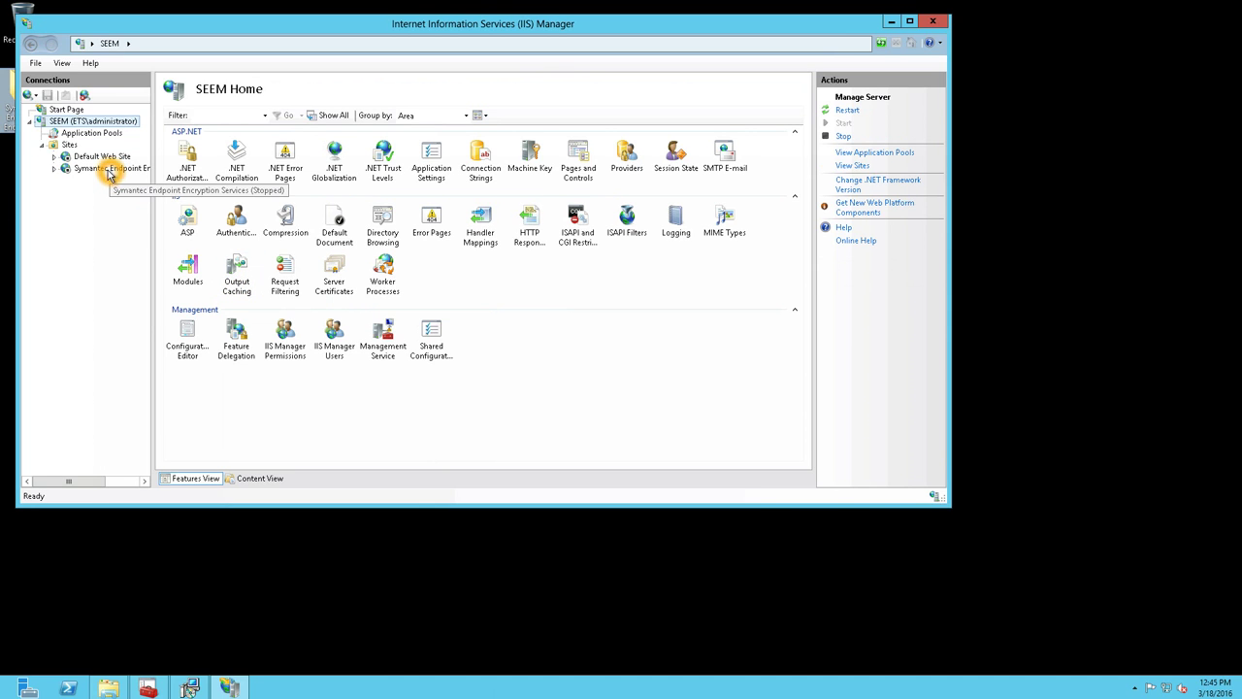
pyautogui.click(901, 21)
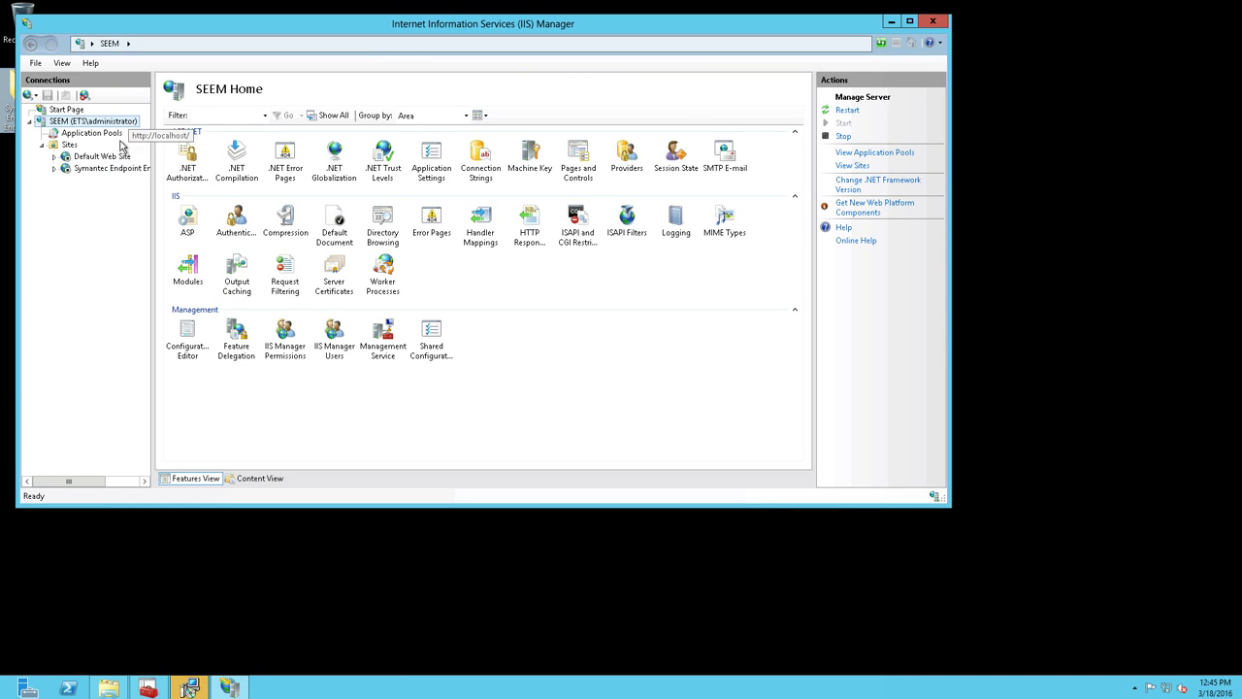
# - Finish the Symantec server installation, acknowledge the HTTPS reboot notice, and minimize IIS Manager
pyautogui.click(188, 688)
pyautogui.click(679, 446)
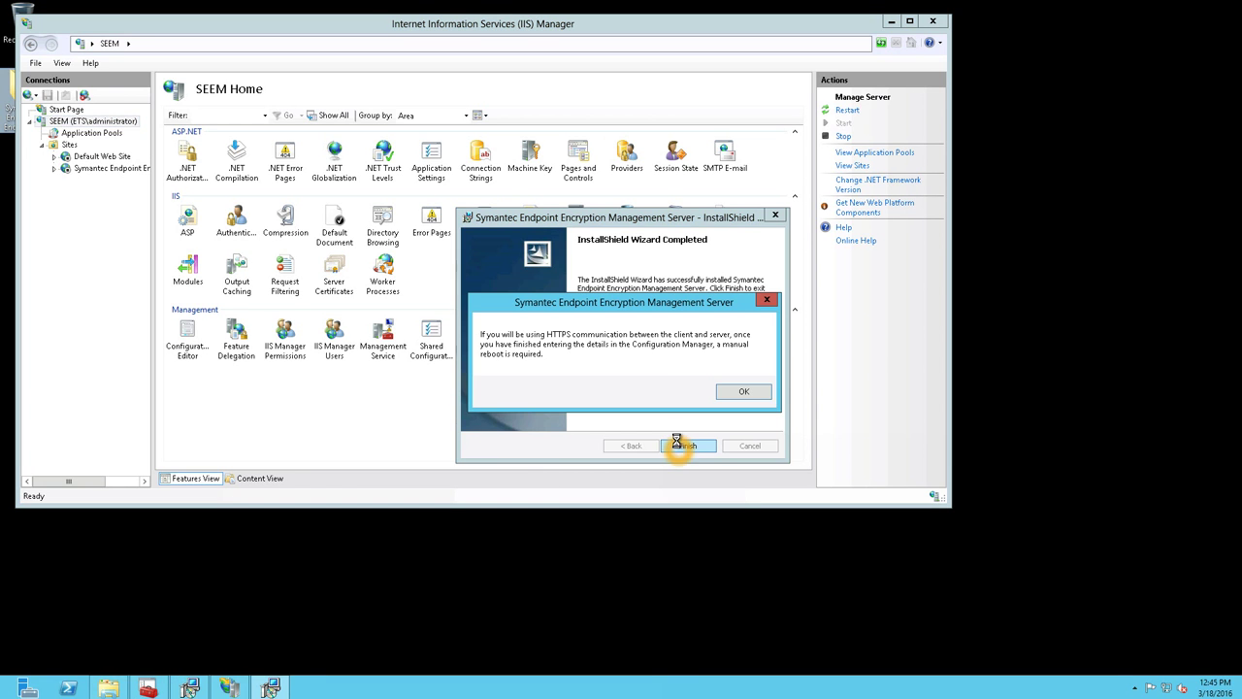
pyautogui.click(748, 392)
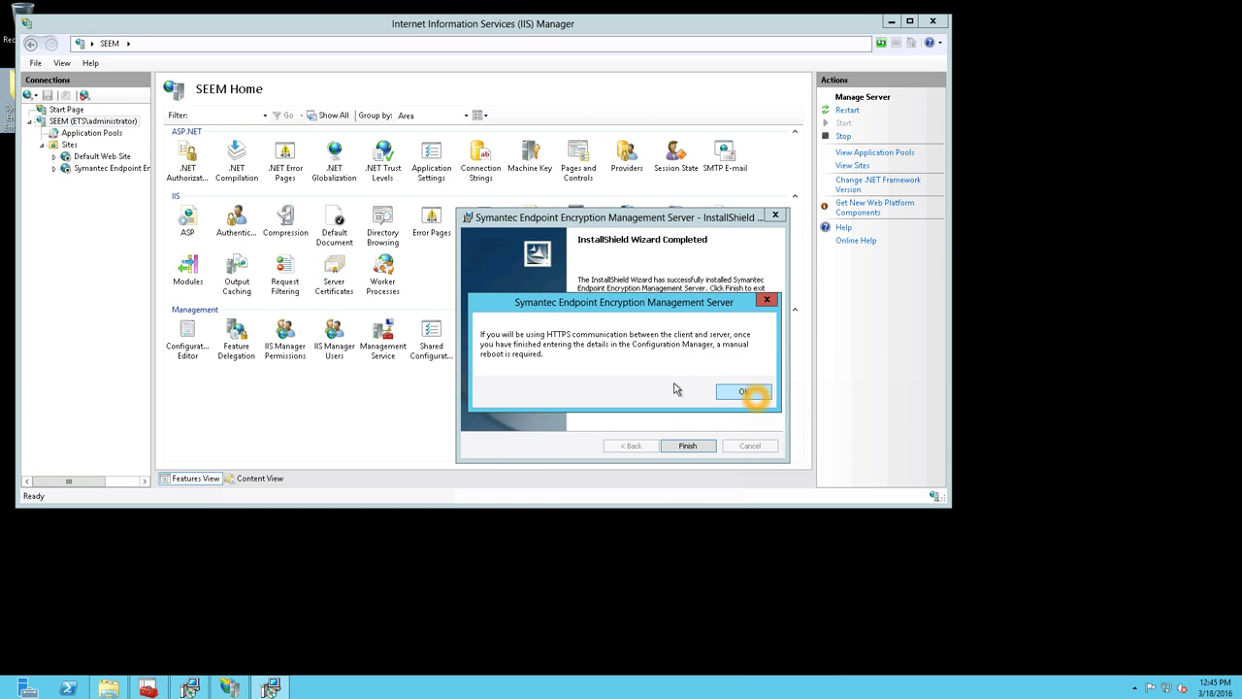
pyautogui.click(516, 355)
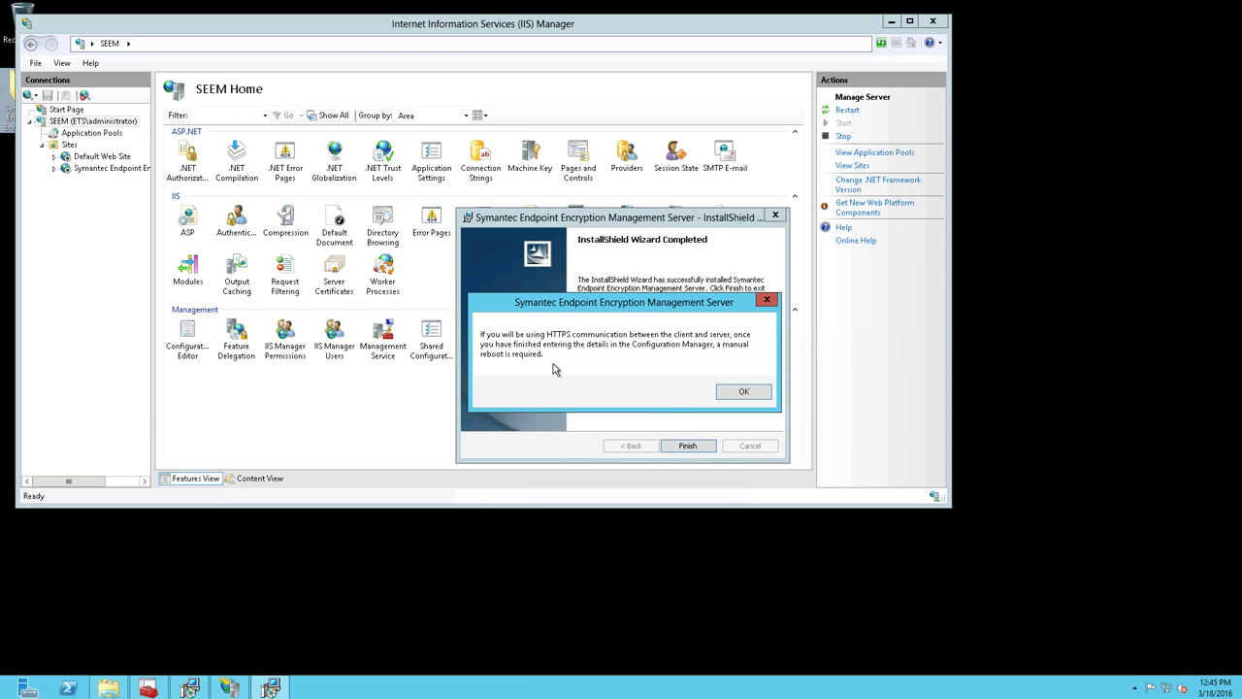
pyautogui.click(732, 391)
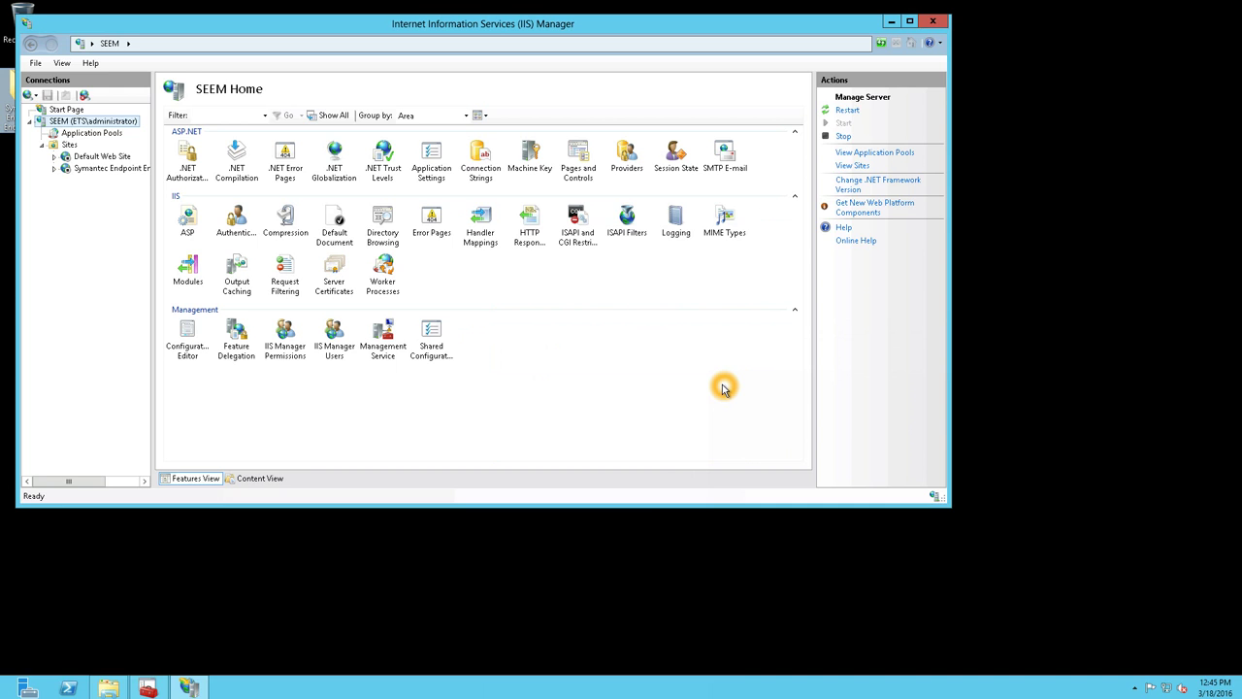
pyautogui.click(890, 21)
pyautogui.click(346, 266)
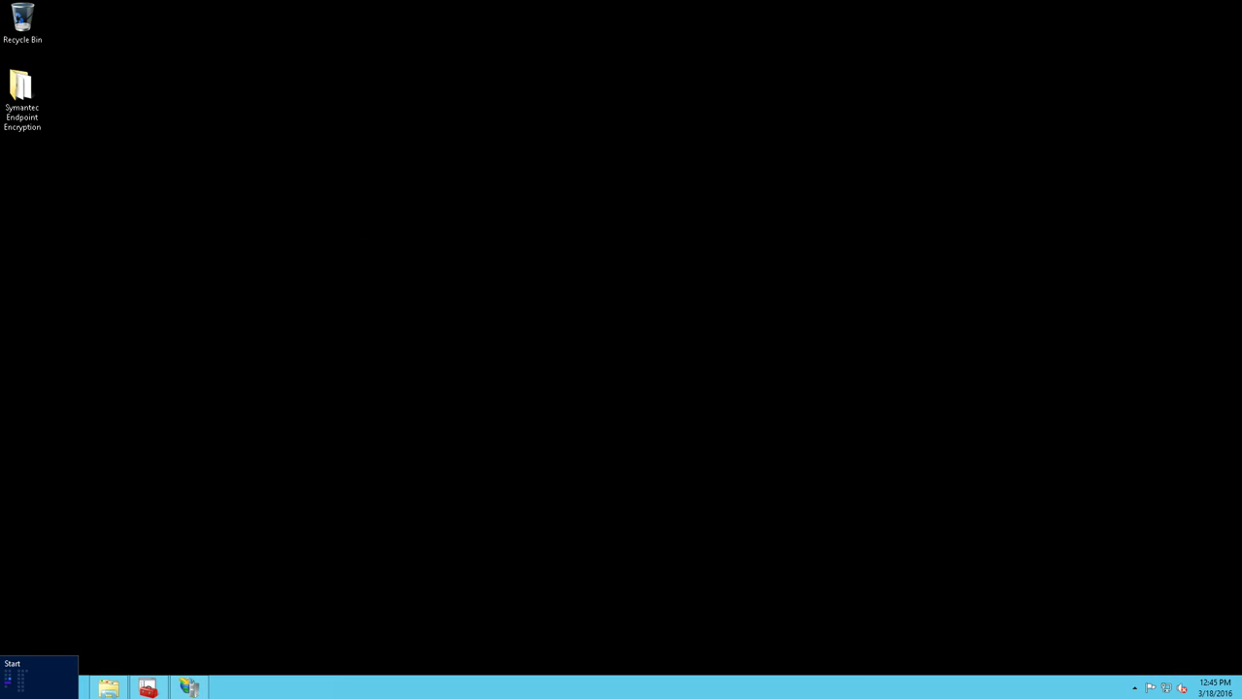
# - Bring up Configuration Manager and opt out of sending Community Quality data to Symantec
pyautogui.click(8, 687)
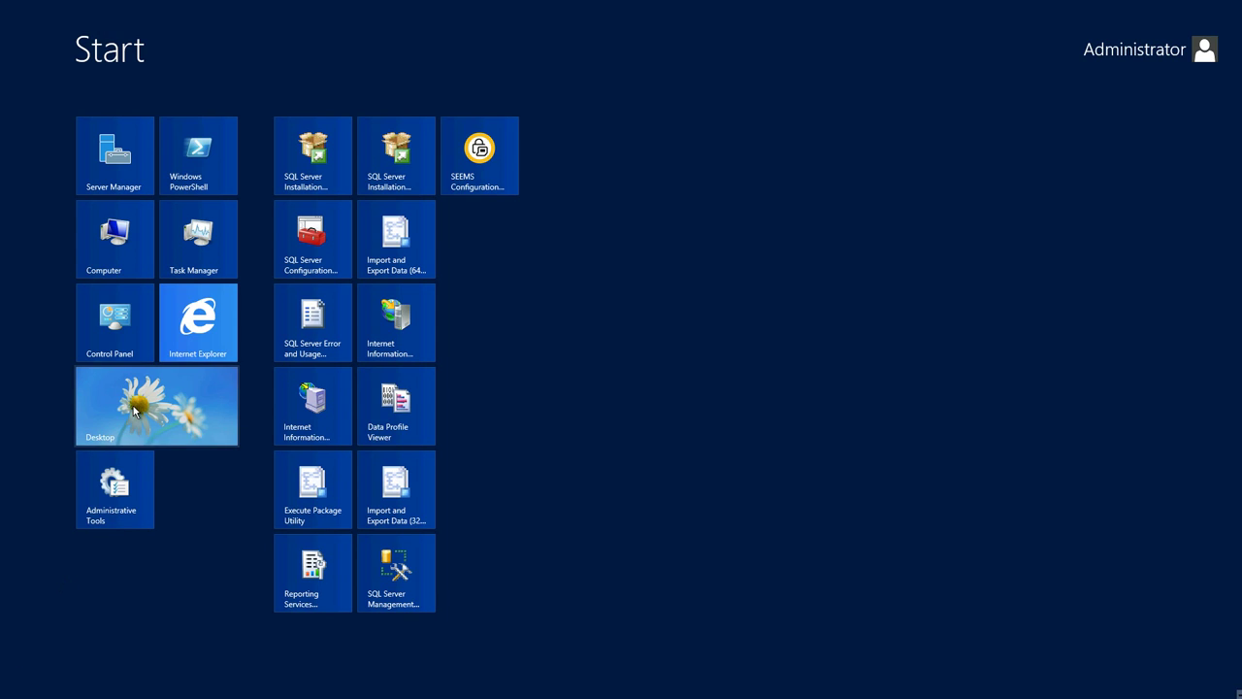
pyautogui.click(134, 412)
pyautogui.click(314, 373)
pyautogui.click(528, 355)
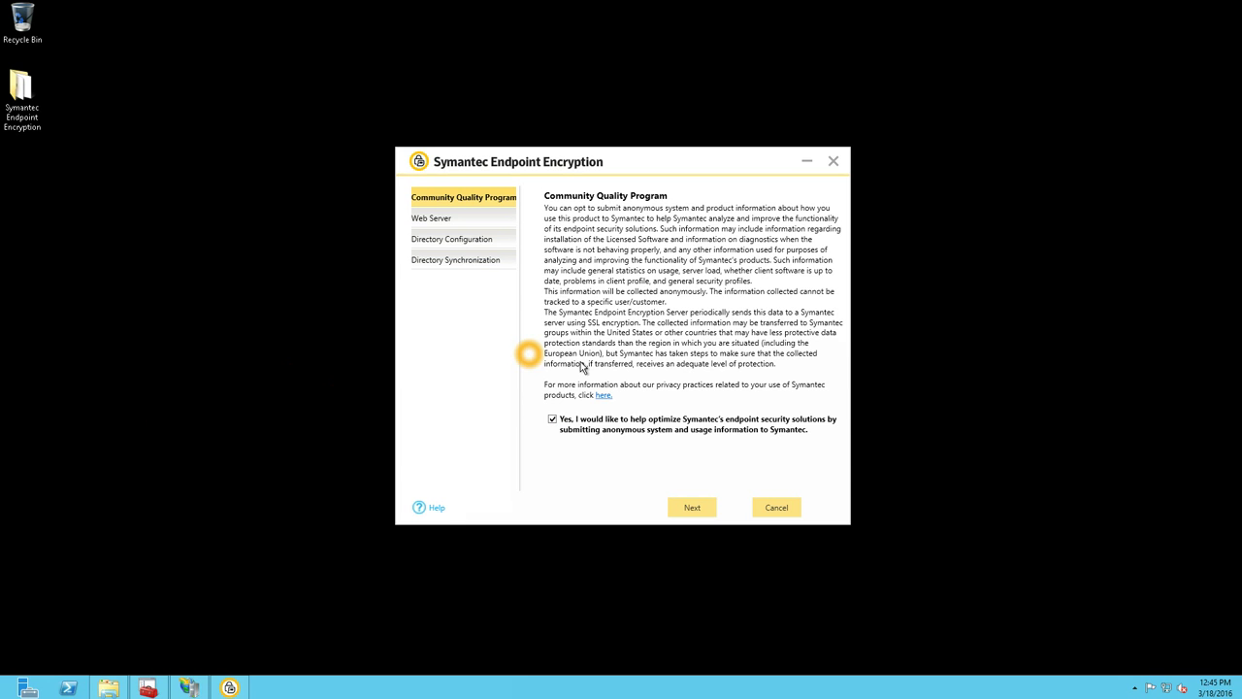
pyautogui.click(602, 358)
pyautogui.moveTo(587, 162); pyautogui.dragTo(473, 168)
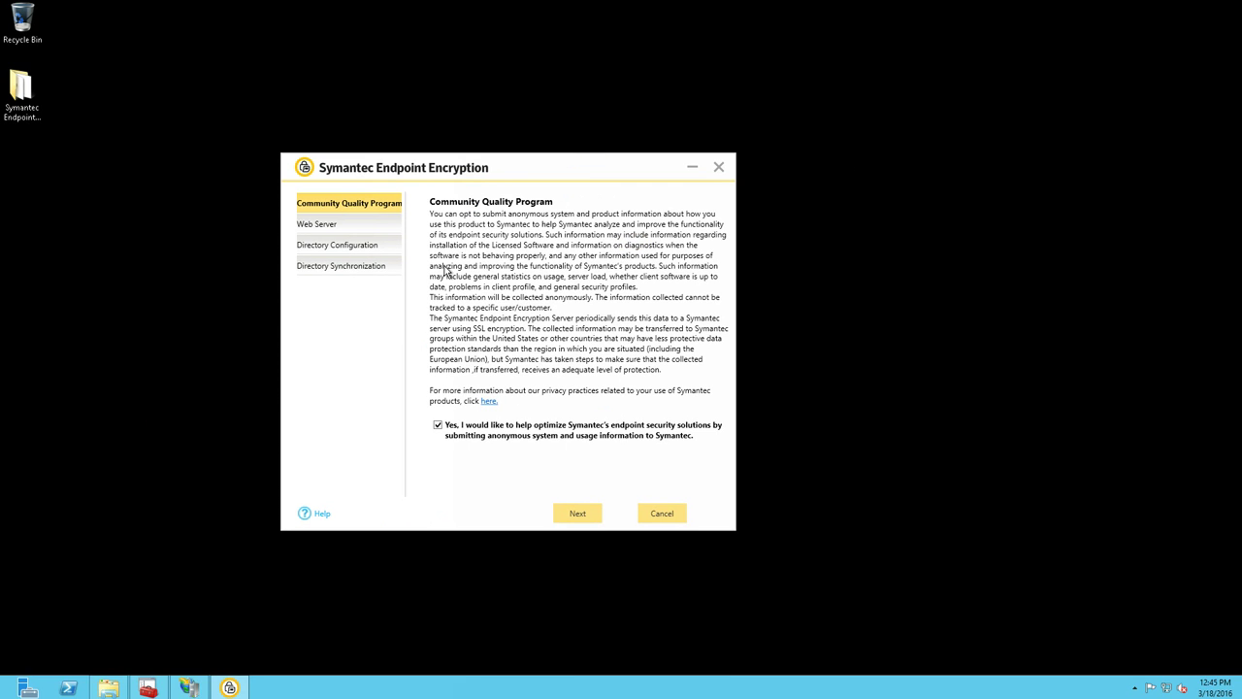
pyautogui.click(438, 425)
pyautogui.click(579, 514)
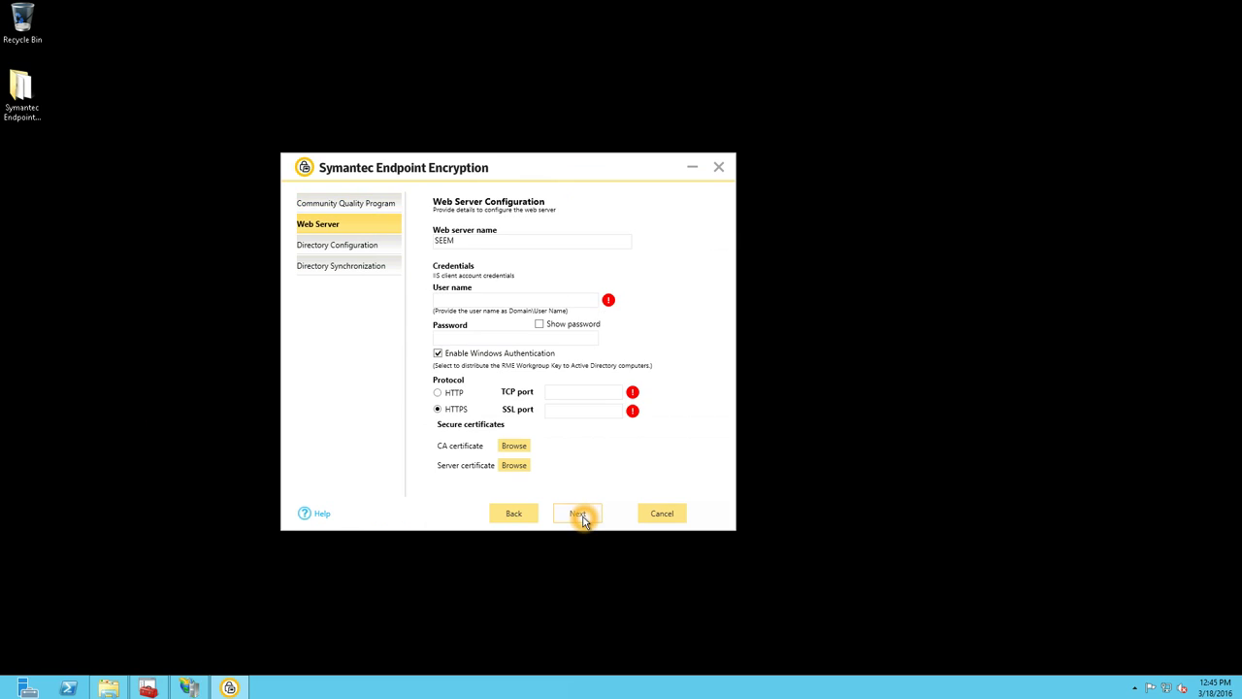
# - Set web server SEEM with the domain administrator account, using HTTP on TCP port 80
pyautogui.click(532, 251)
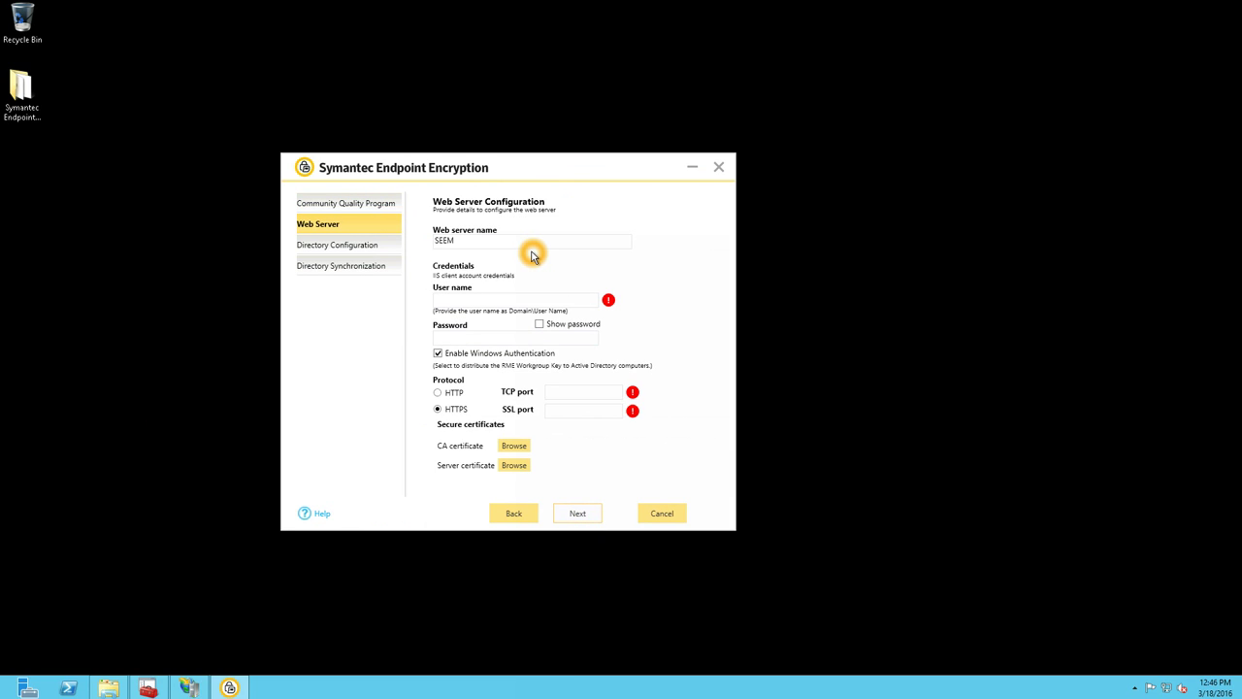
pyautogui.click(505, 241)
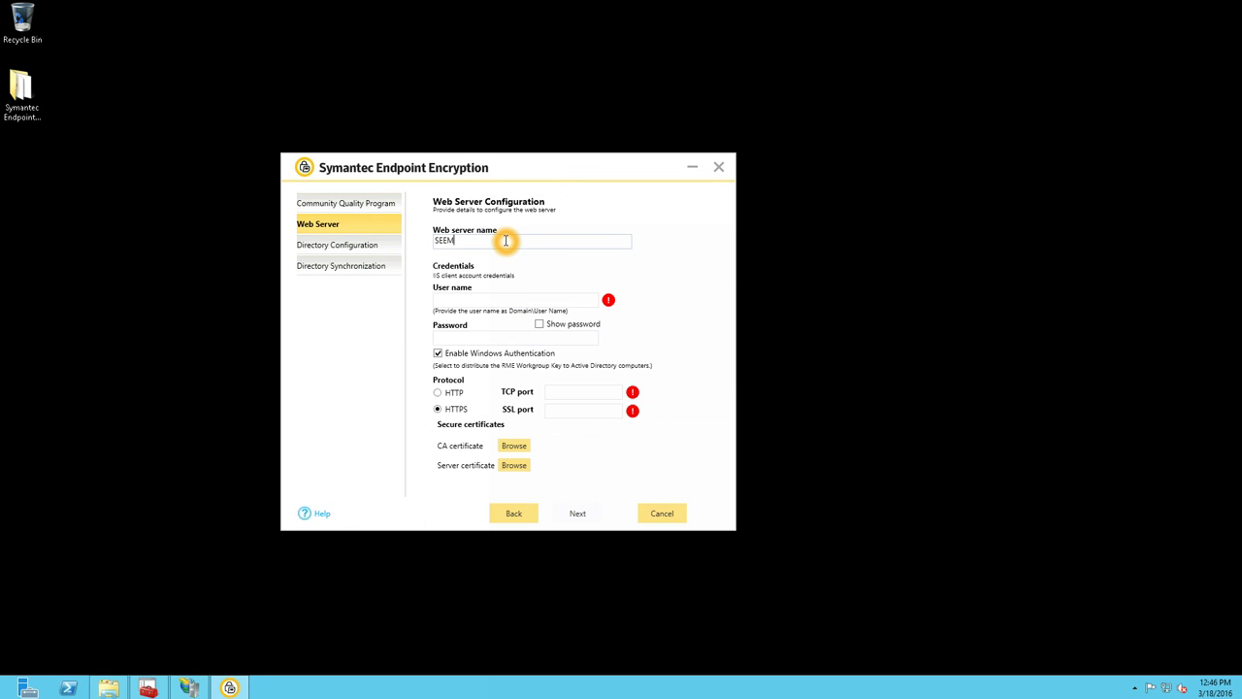
pyautogui.write('SEEM')
pyautogui.click(503, 297)
pyautogui.click(437, 280)
pyautogui.click(406, 297)
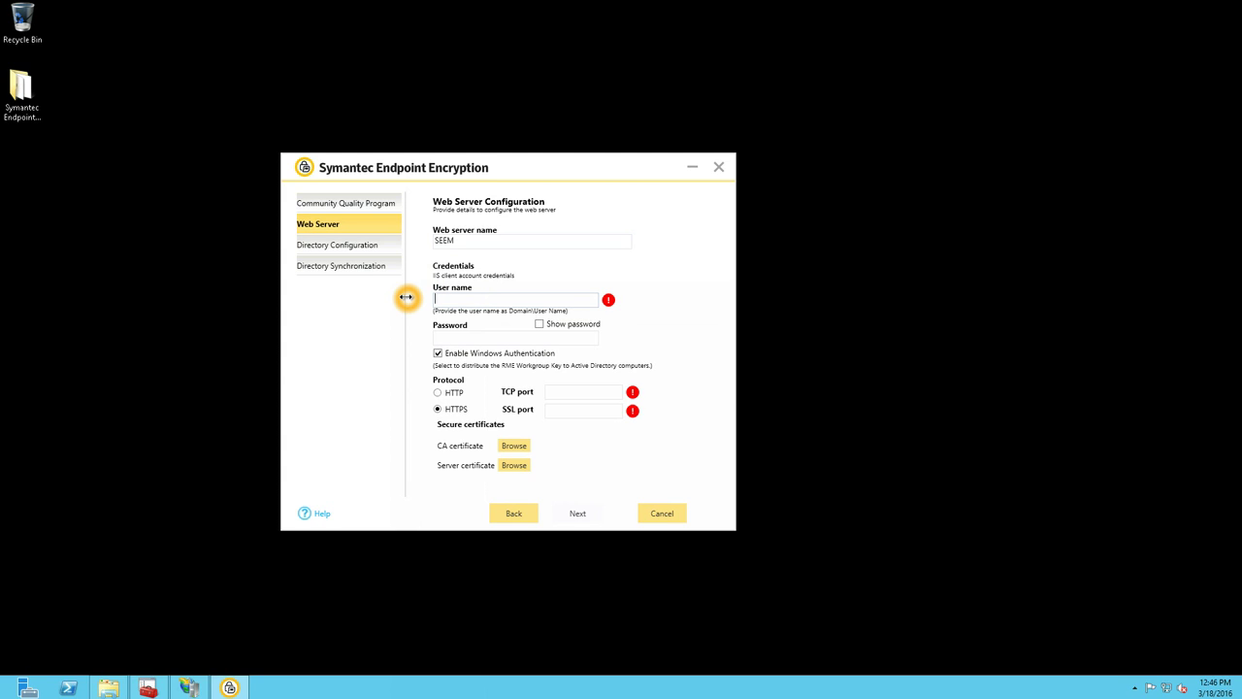
pyautogui.write('ets\\administrator')
pyautogui.press('Tab')
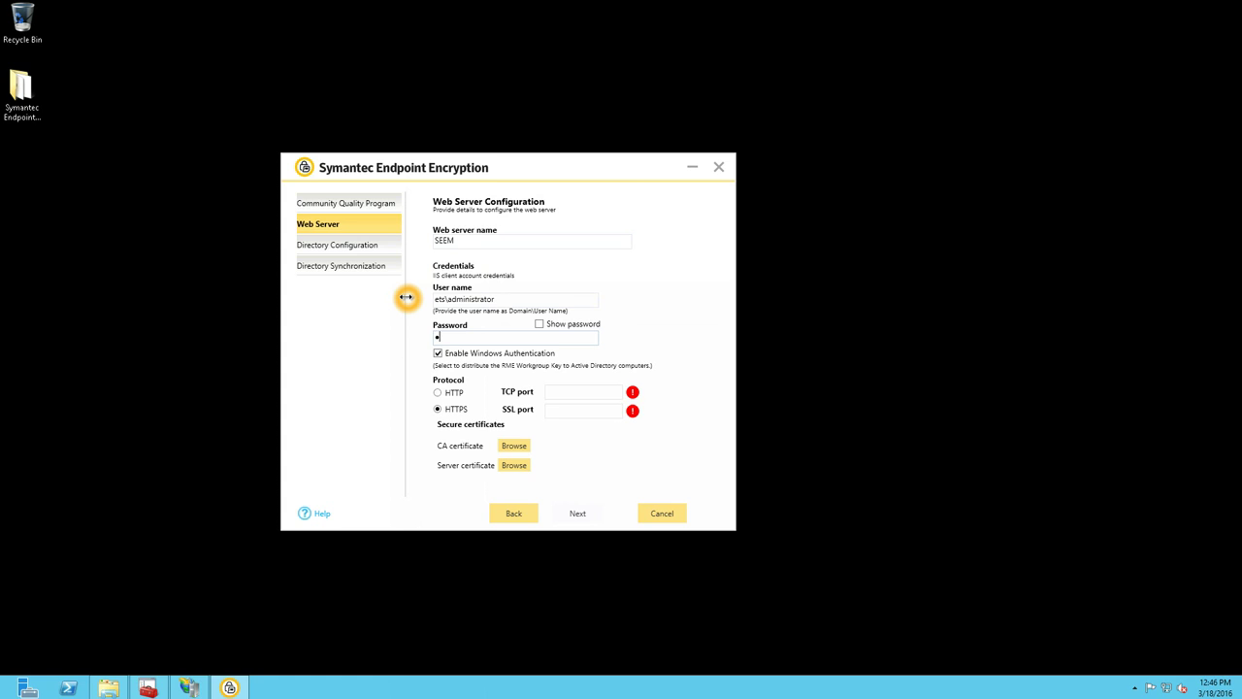
pyautogui.click(437, 392)
pyautogui.click(561, 391)
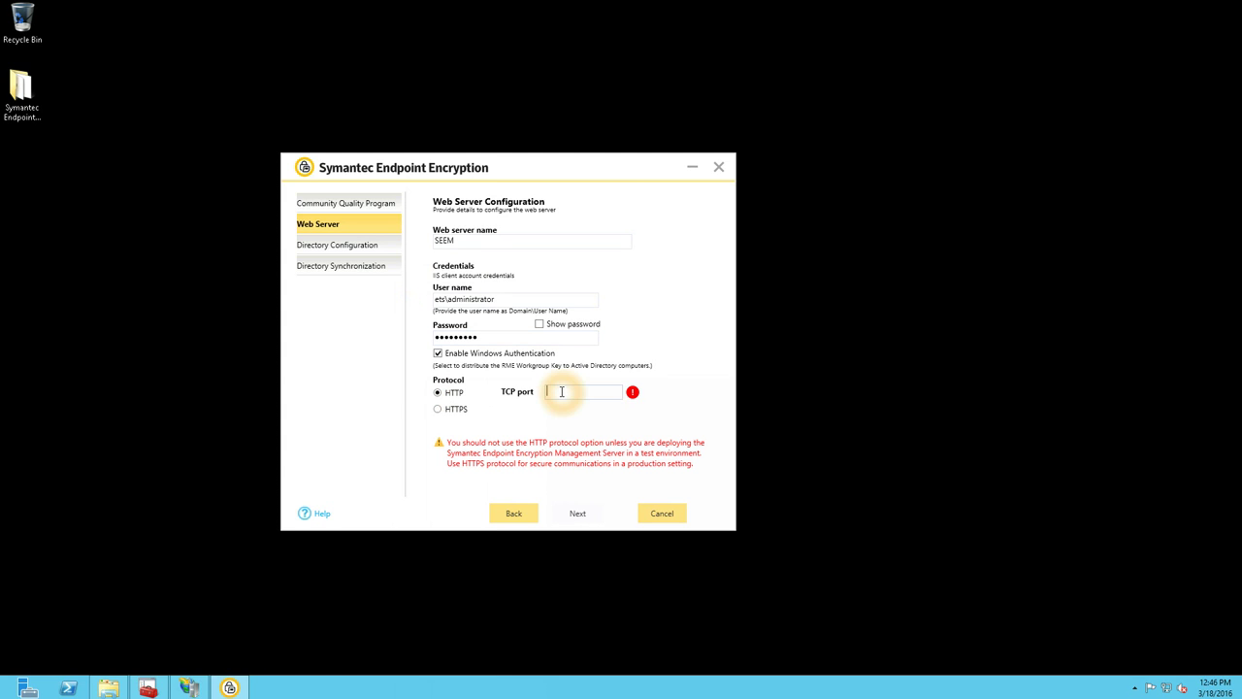
pyautogui.write('80')
# - Add a new Active Directory forest entry and clear its placeholder name
pyautogui.click(574, 513)
pyautogui.click(701, 229)
pyautogui.click(535, 277)
pyautogui.press('BackSpace')
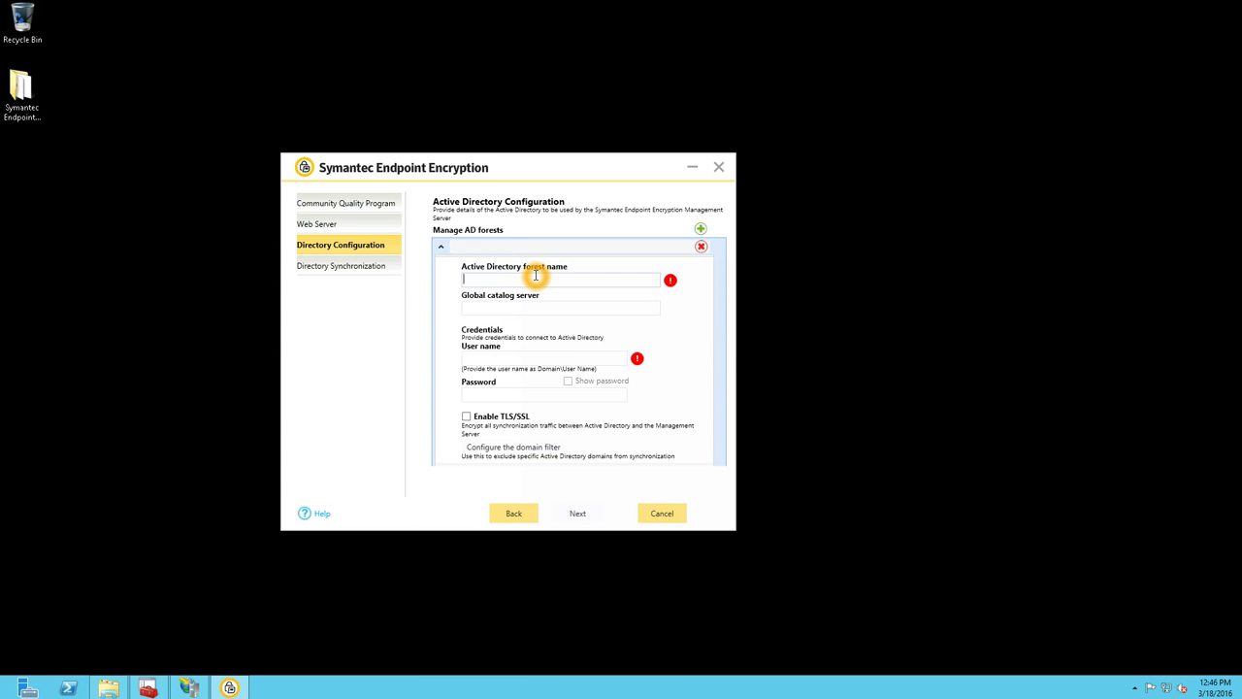
# - Define forest ets.local with global catalog server dc1 and the domain administrator credentials
pyautogui.write('ets.local')
pyautogui.press('Tab')
pyautogui.write('d')
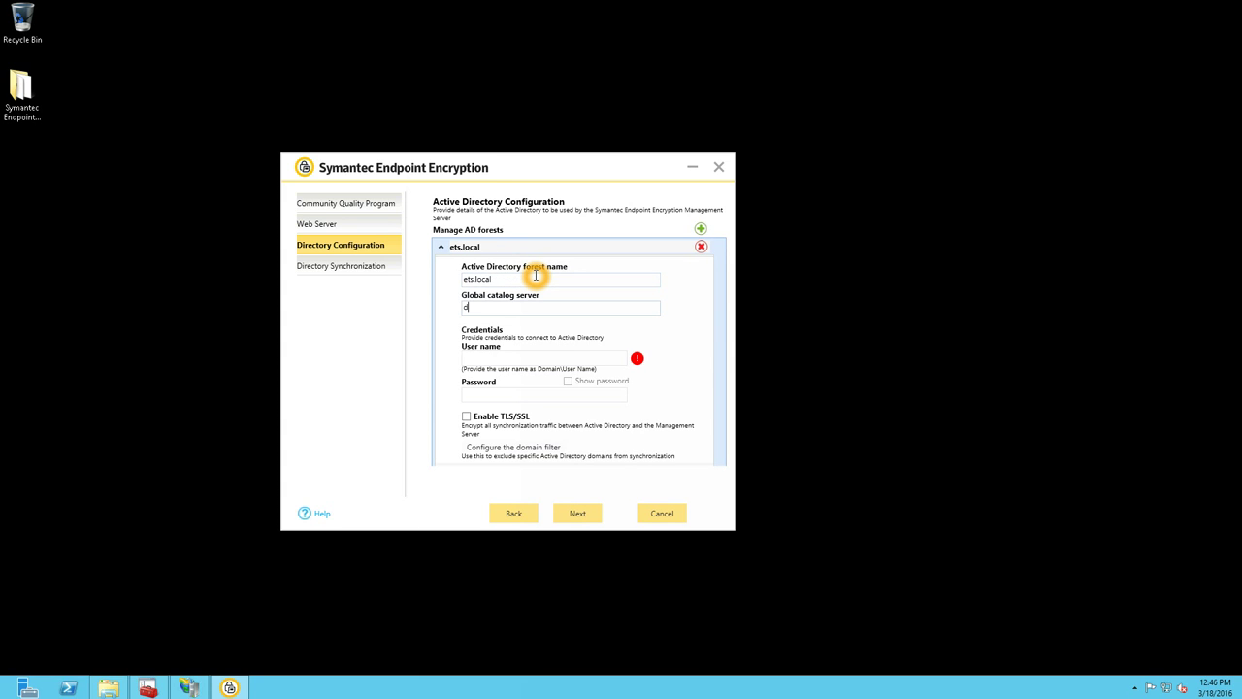
pyautogui.press('Tab')
pyautogui.write('ets\\a')
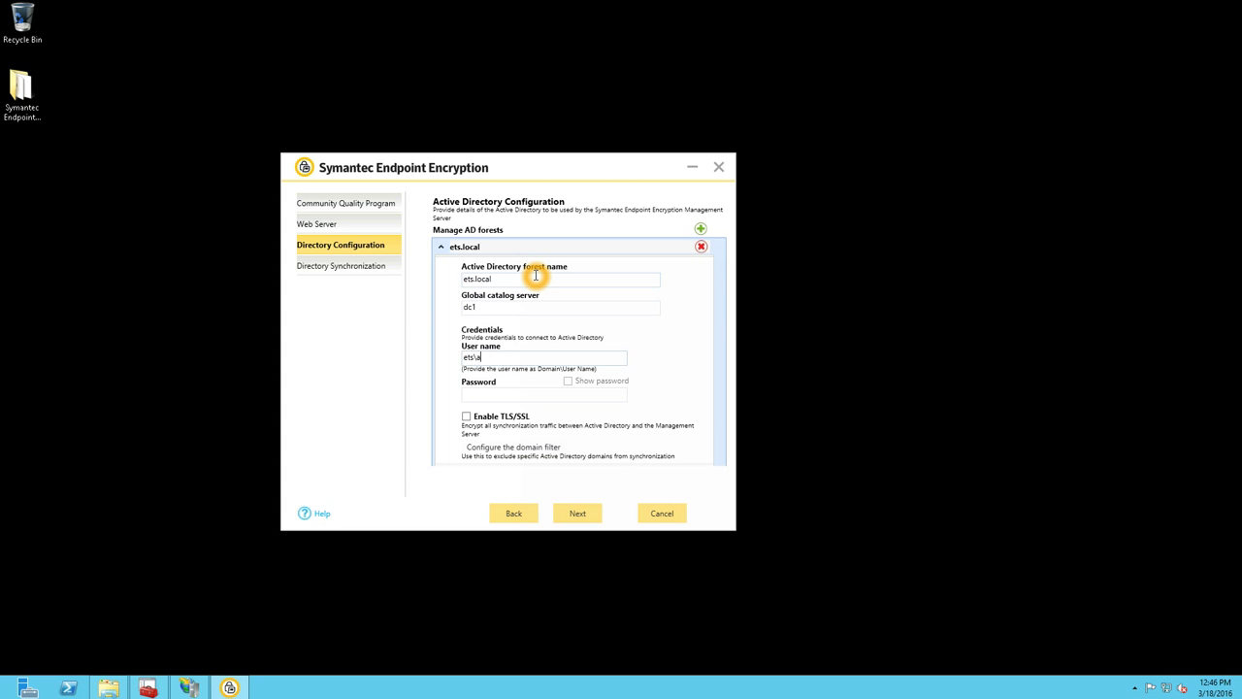
pyautogui.write('dministrator')
pyautogui.press('Tab')
pyautogui.write('P@')
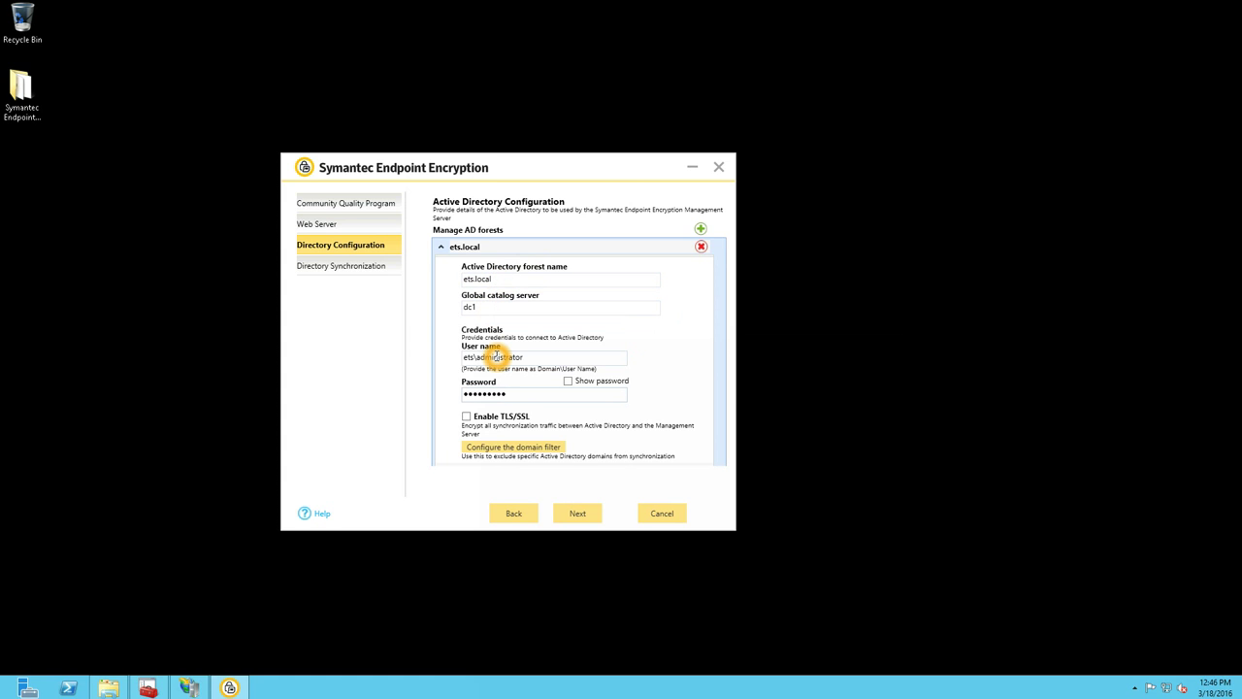
pyautogui.click(578, 511)
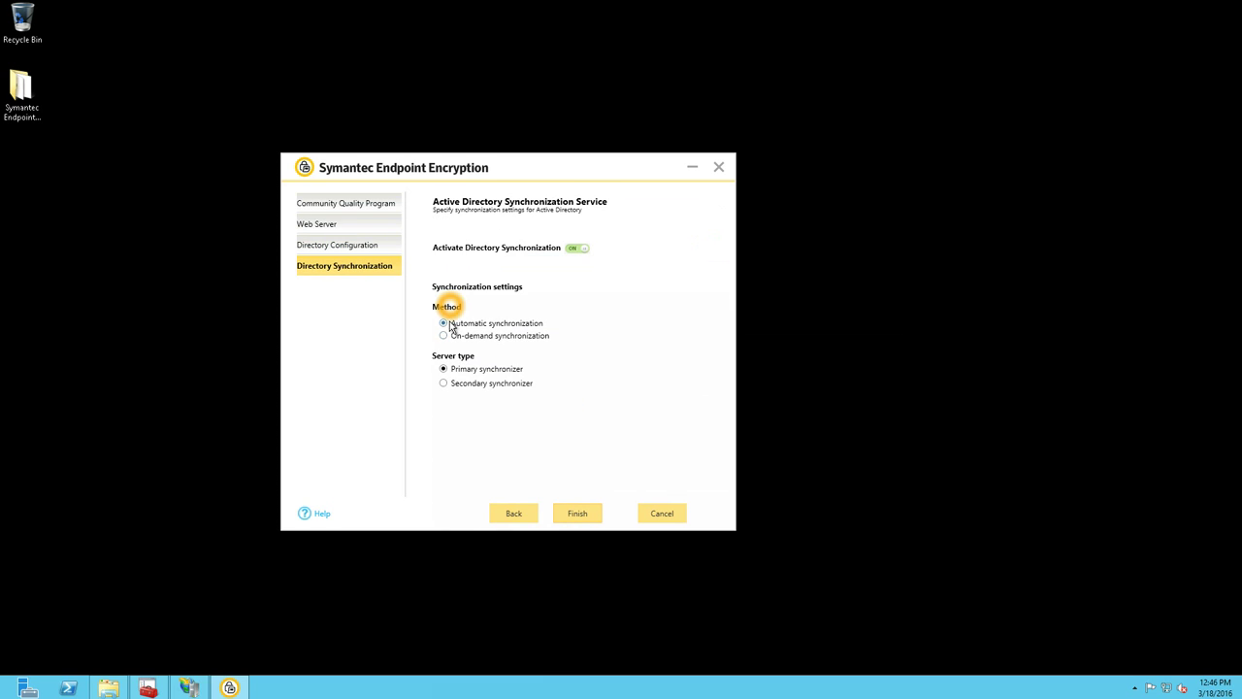
# - Finish with Automatic synchronization and this server as Primary synchronizer
pyautogui.click(504, 327)
pyautogui.click(465, 374)
pyautogui.click(579, 513)
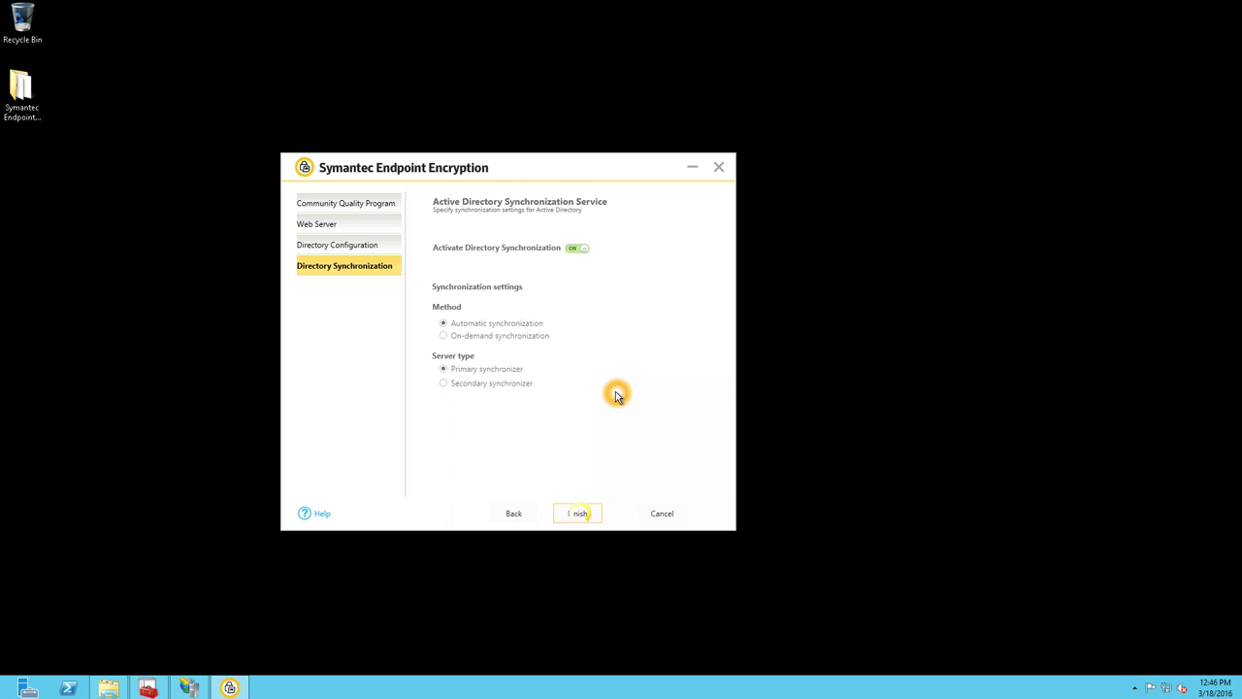
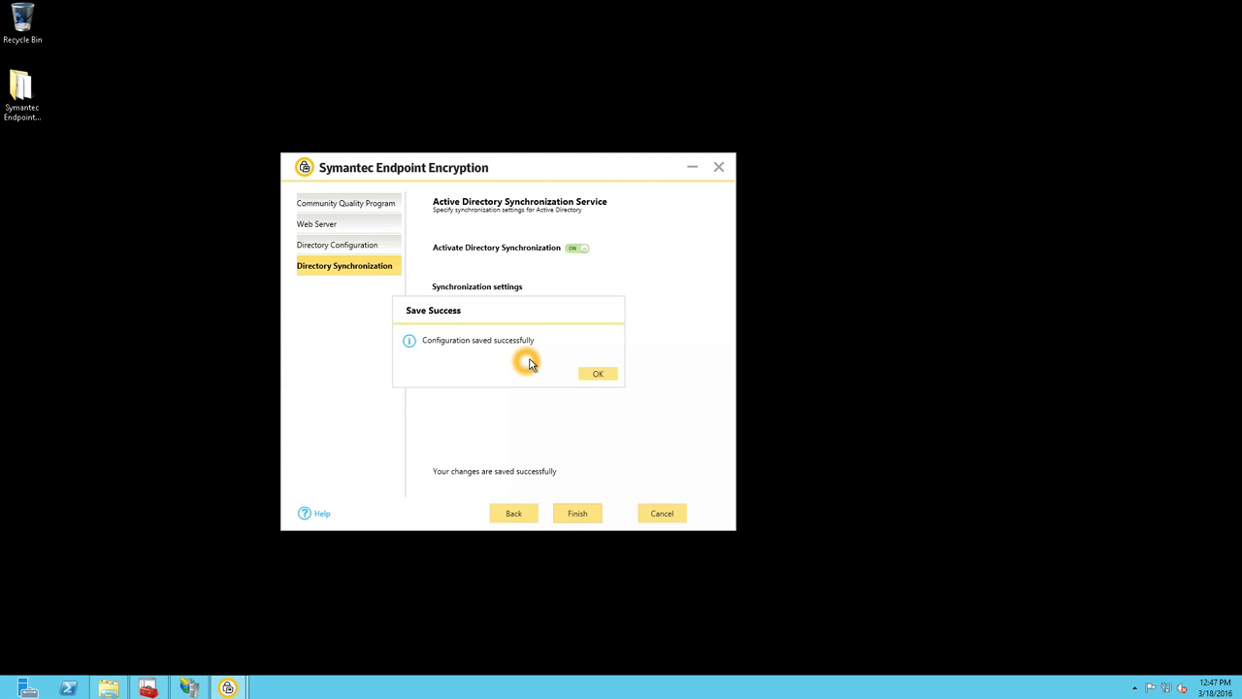
# - Confirm the Save Success message, finish the SEEMS configuration wizard, and go to the Start screen
pyautogui.click(435, 341)
pyautogui.click(593, 377)
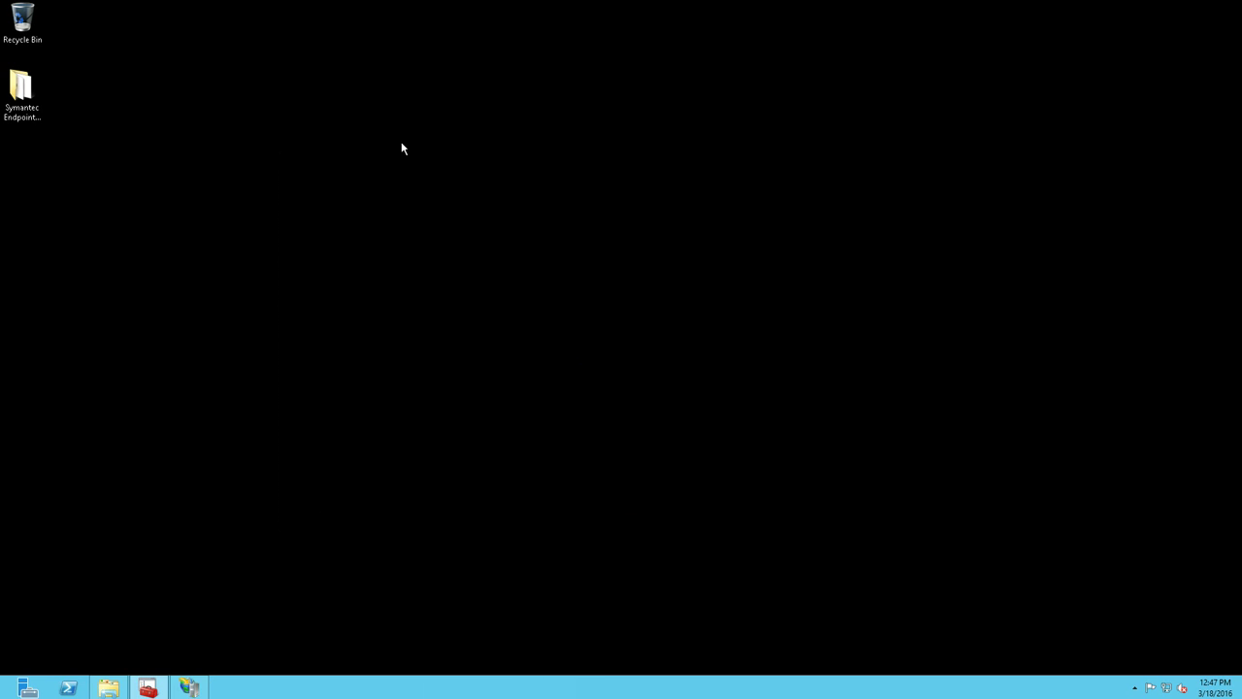
pyautogui.click(3, 694)
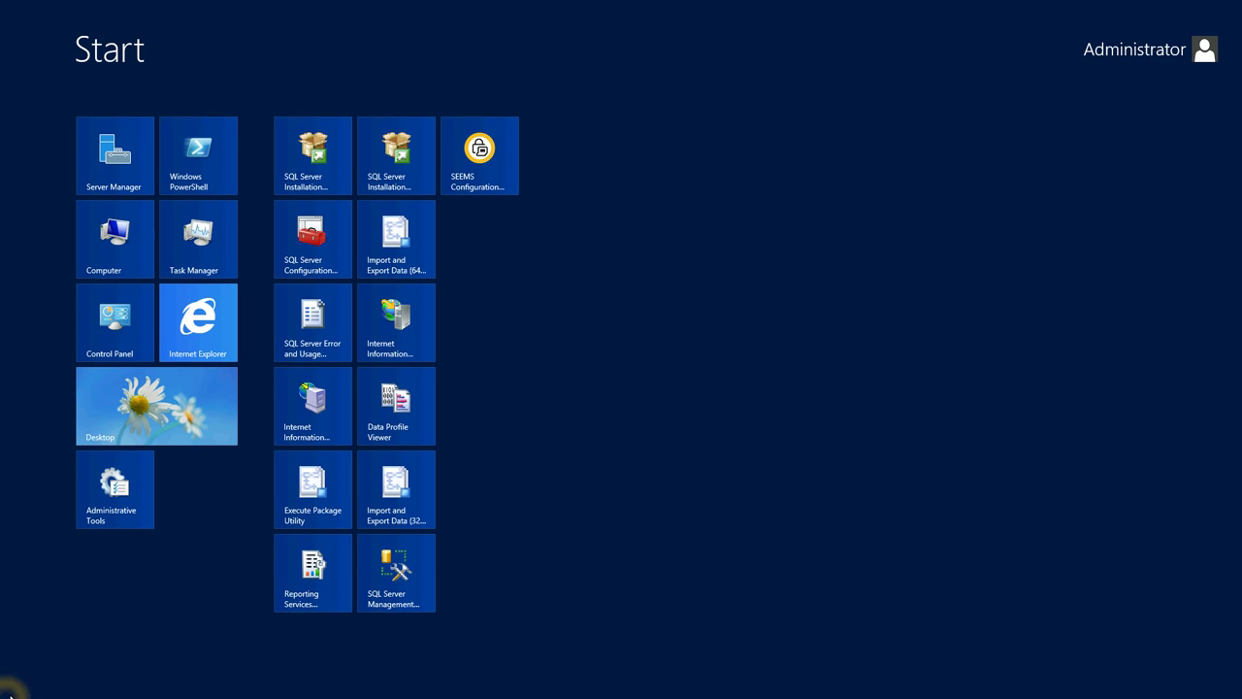
# - Briefly reopen and close the SEEMS Configuration tool, then restore the Symantec Endpoint Encryption folder window
pyautogui.click(487, 174)
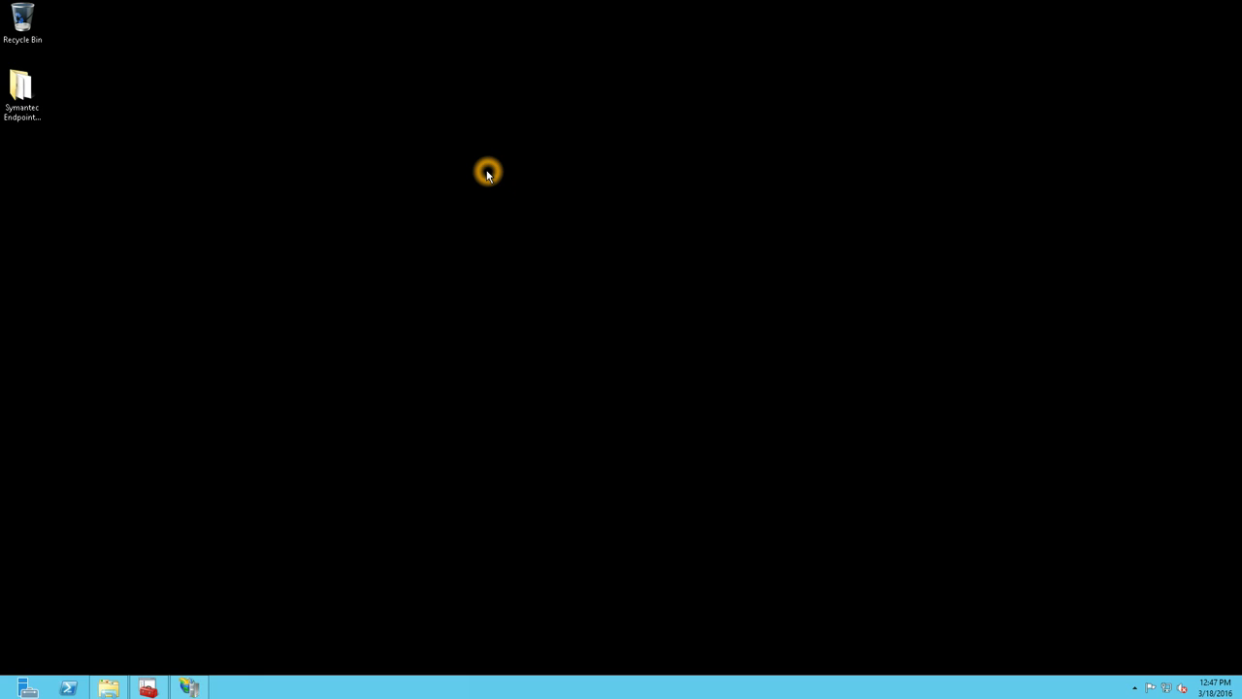
pyautogui.click(832, 161)
pyautogui.moveTo(419, 4)
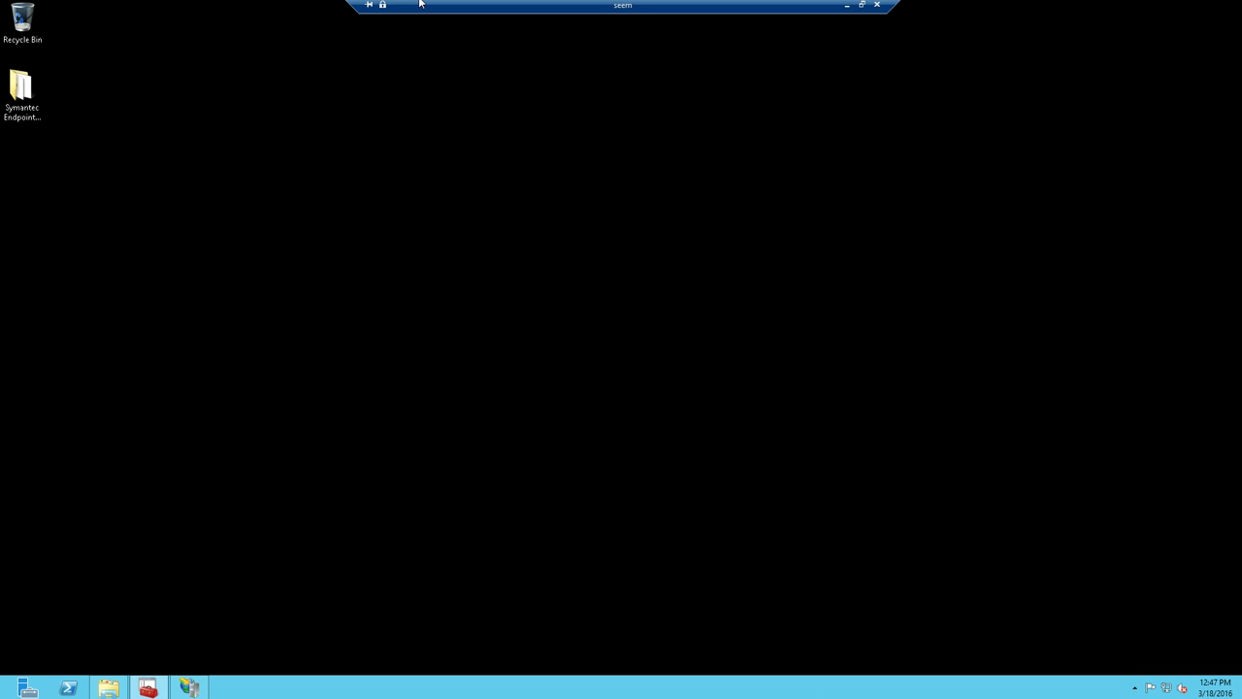
pyautogui.click(109, 687)
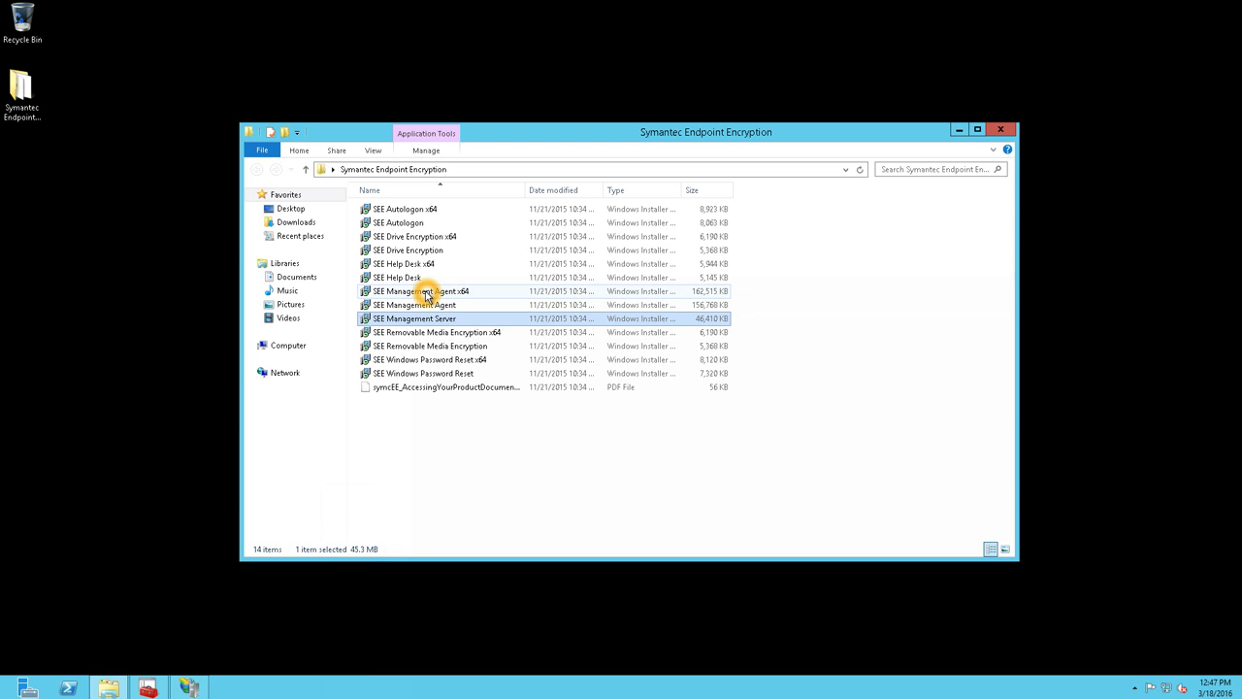
# - Launch the SEE Management Agent x64 installer and pass its Welcome and MFA pages
pyautogui.doubleClick(402, 293)
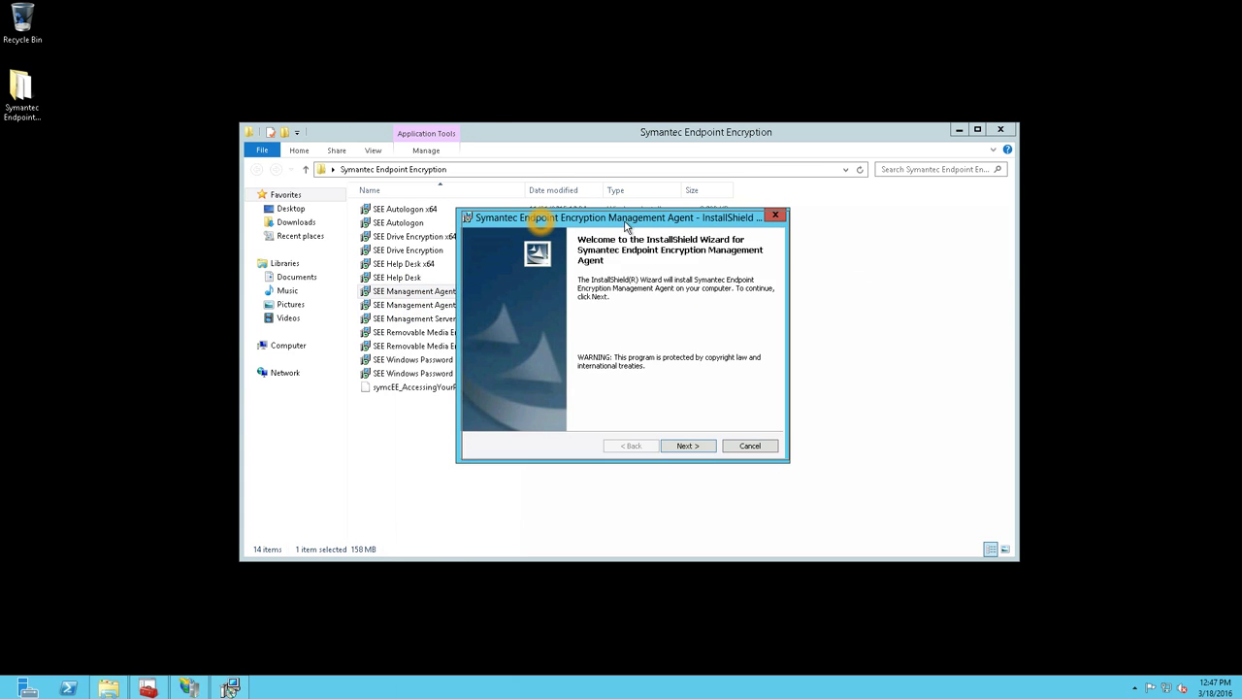
pyautogui.moveTo(621, 218); pyautogui.dragTo(715, 220)
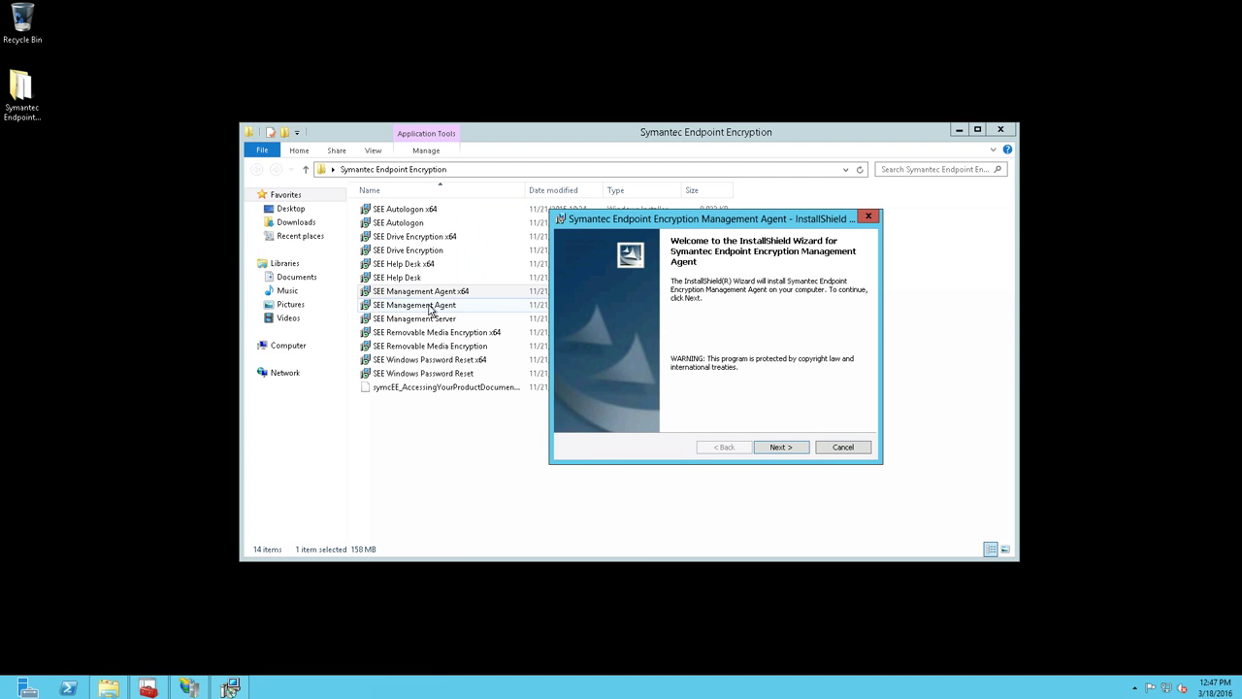
pyautogui.click(764, 450)
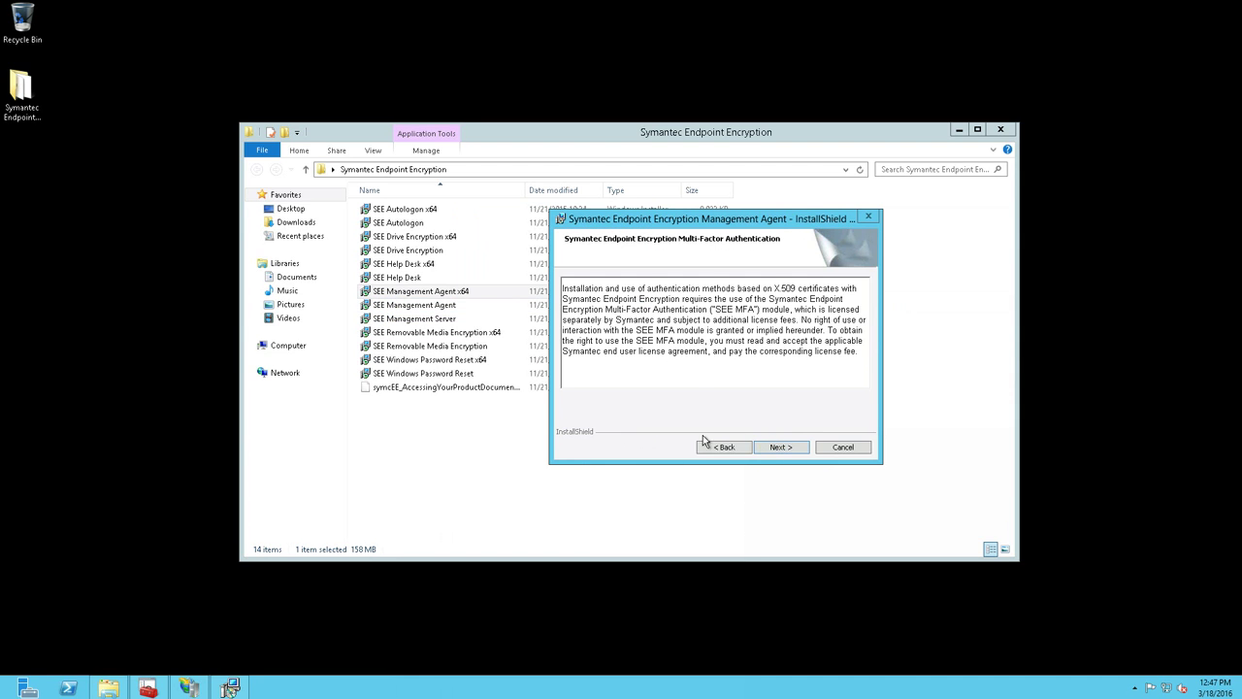
pyautogui.click(780, 447)
# - Accept the license, keep Token 'None', and accept the default destination folder
pyautogui.click(594, 400)
pyautogui.click(779, 447)
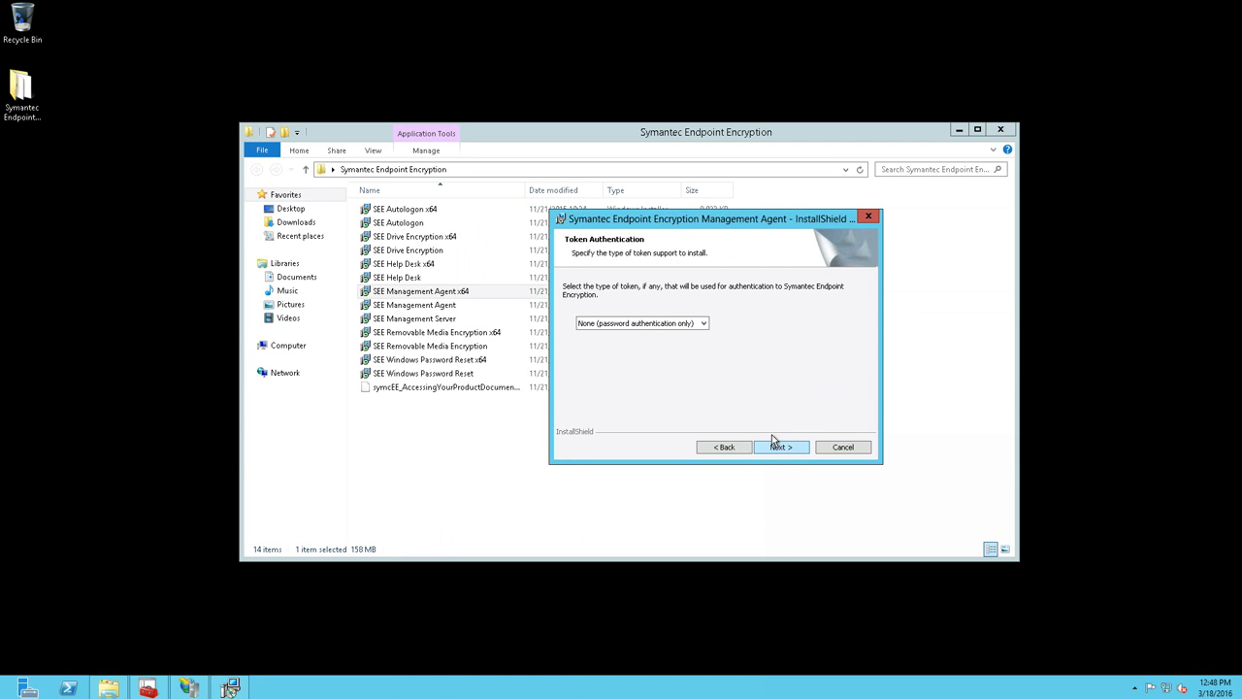
pyautogui.click(786, 447)
pyautogui.click(786, 447)
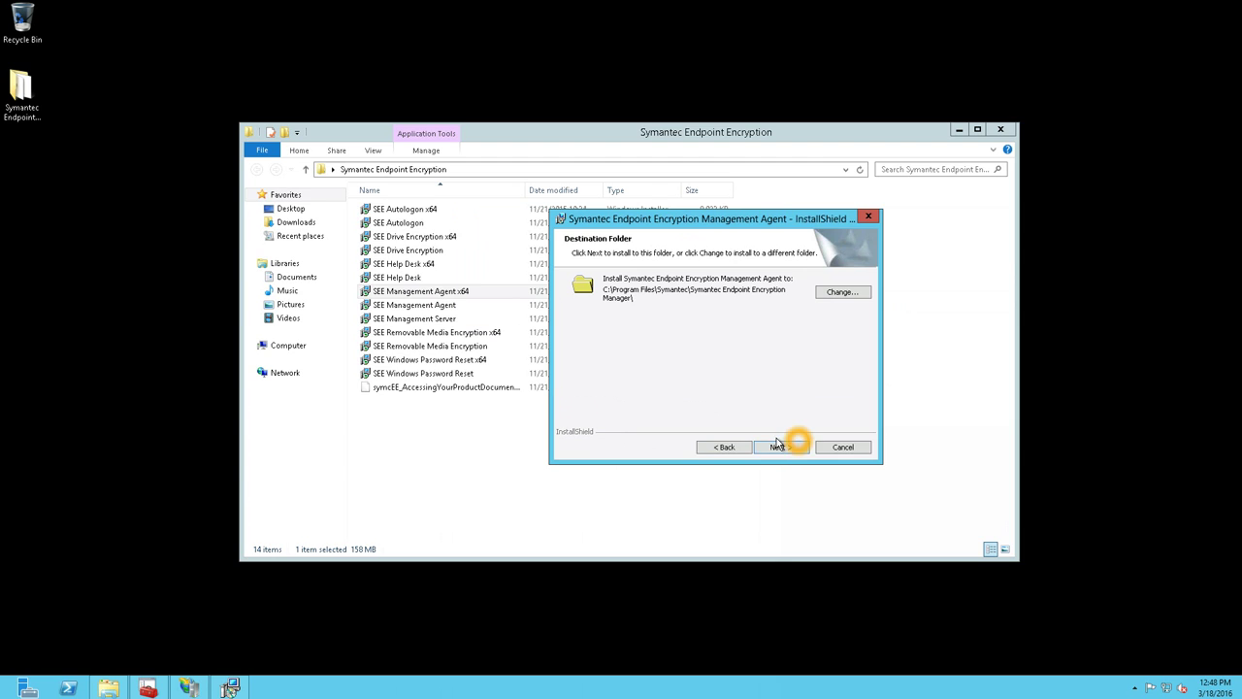
pyautogui.click(780, 447)
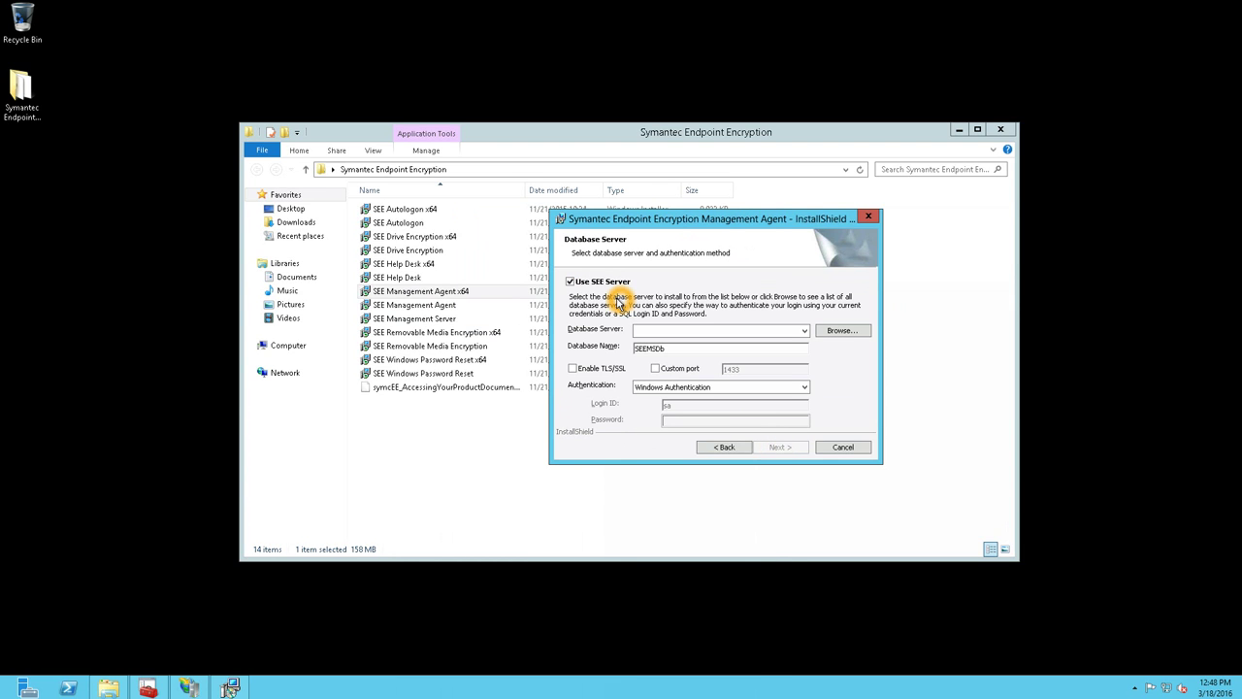
# - Select database server SEEM\SQLEXPRESS with Windows Authentication and enter the management password
pyautogui.click(744, 331)
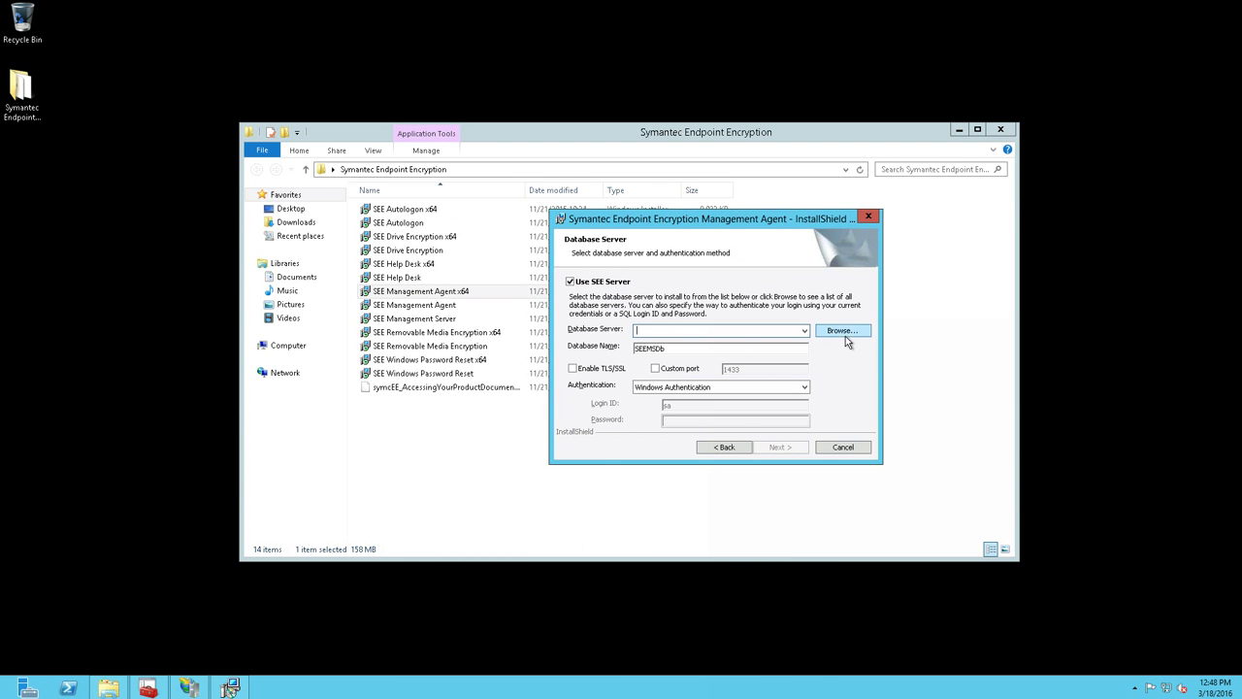
pyautogui.click(843, 331)
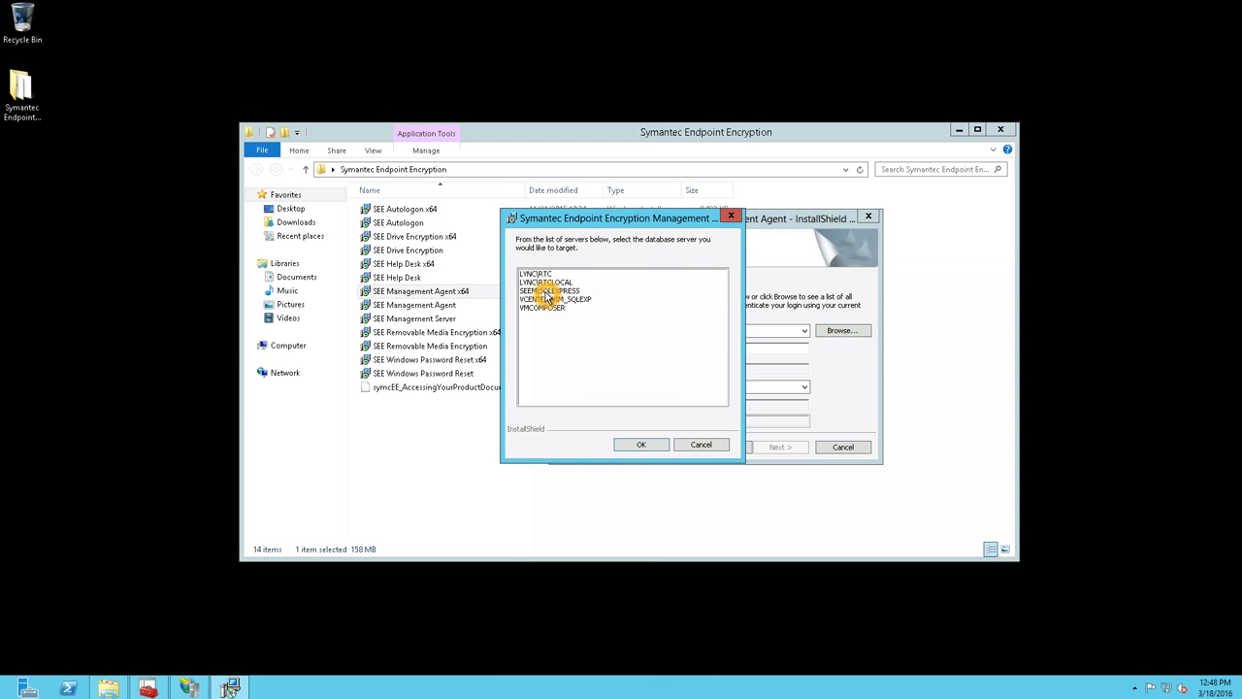
pyautogui.click(545, 291)
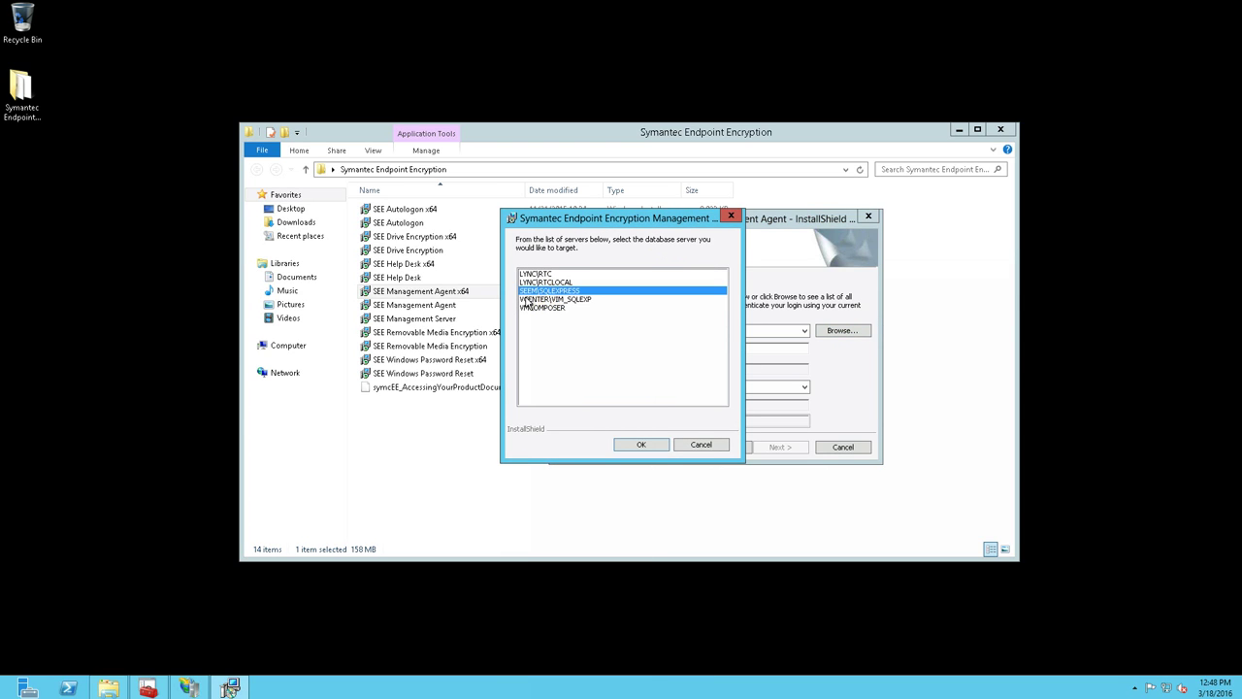
pyautogui.click(633, 445)
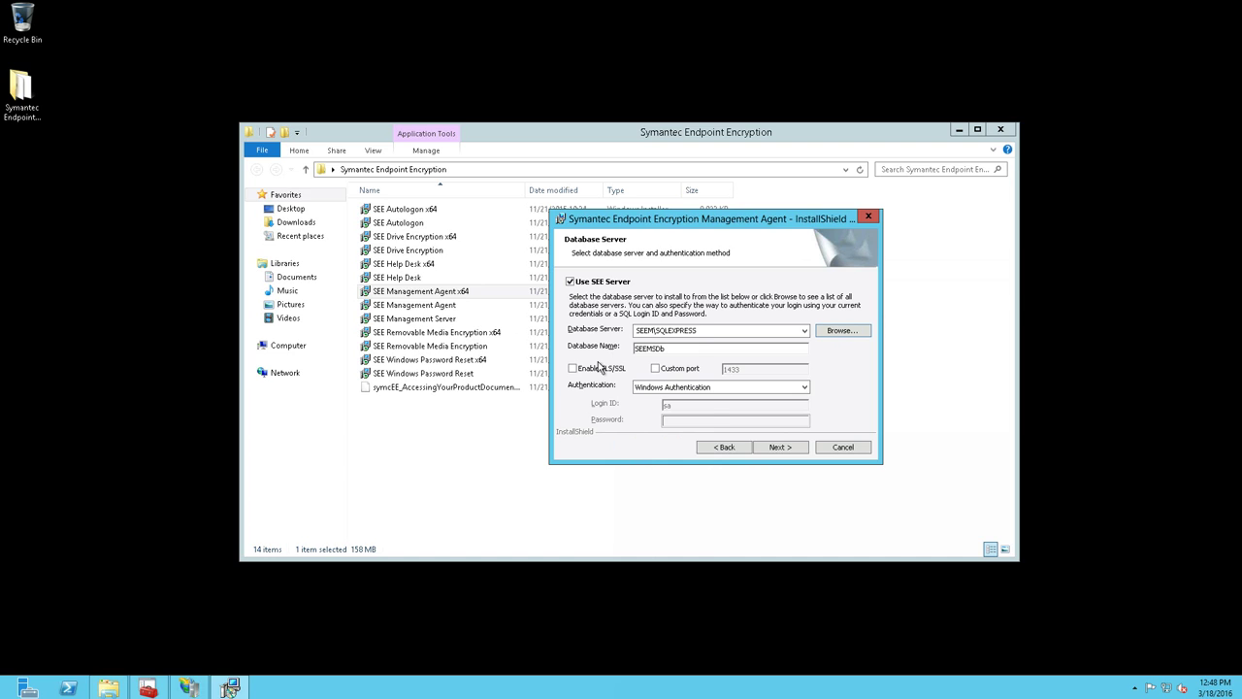
pyautogui.click(667, 387)
pyautogui.click(669, 390)
pyautogui.click(626, 326)
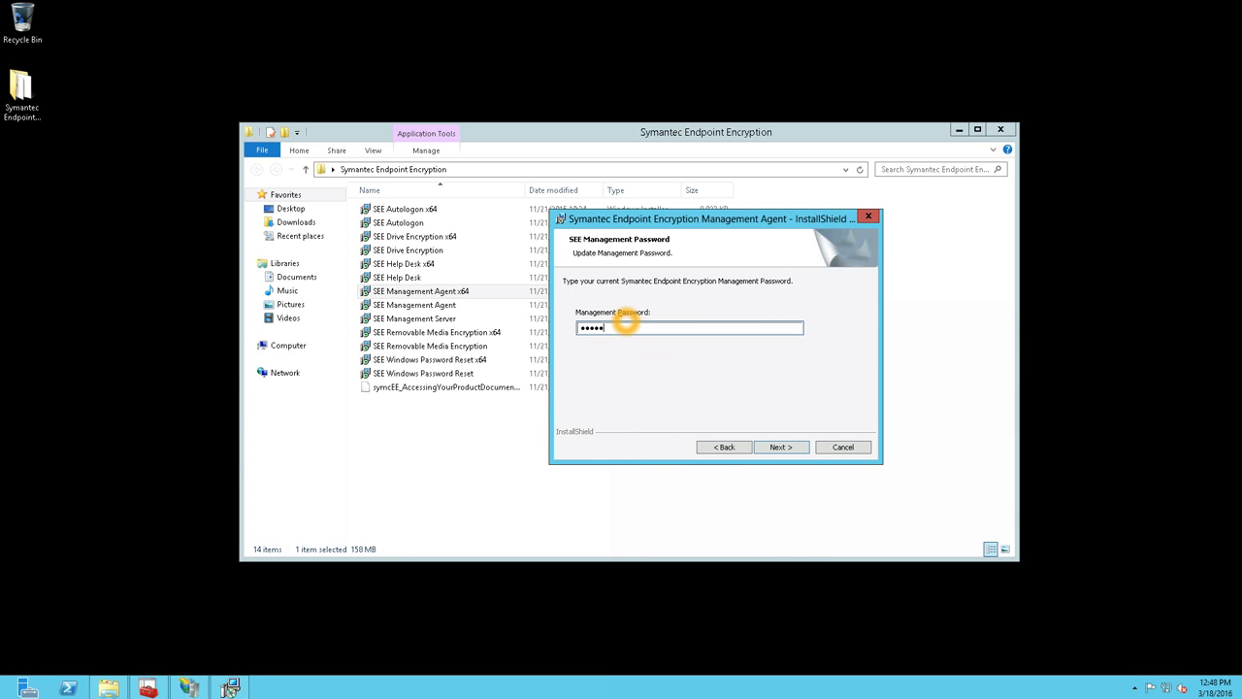
pyautogui.press('Return')
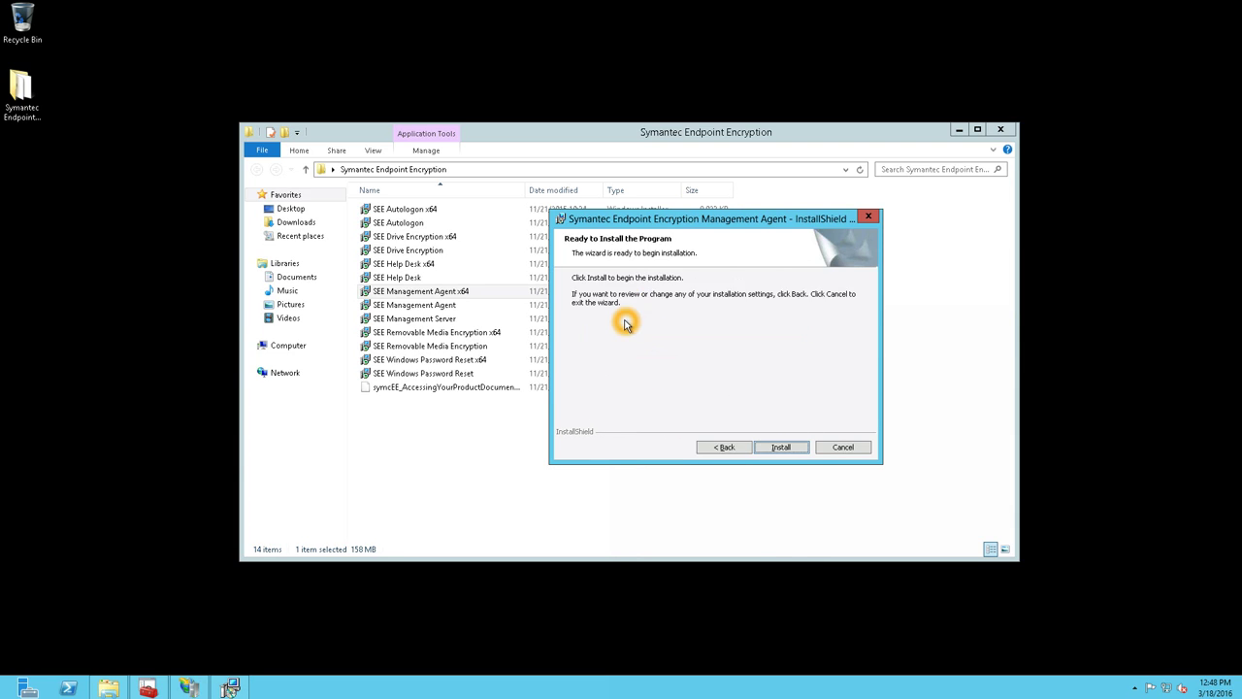
# - Install the Management Agent, finish the wizard, and close the installer folder window
pyautogui.press('Return')
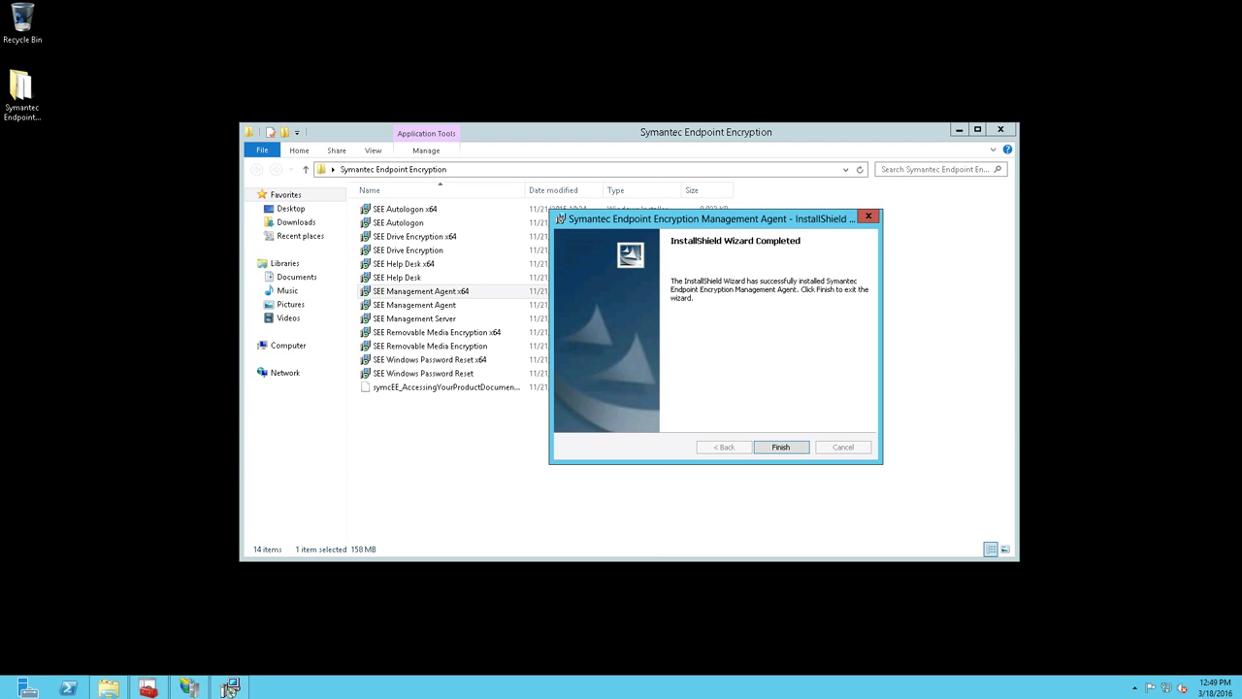
pyautogui.click(790, 447)
pyautogui.click(999, 131)
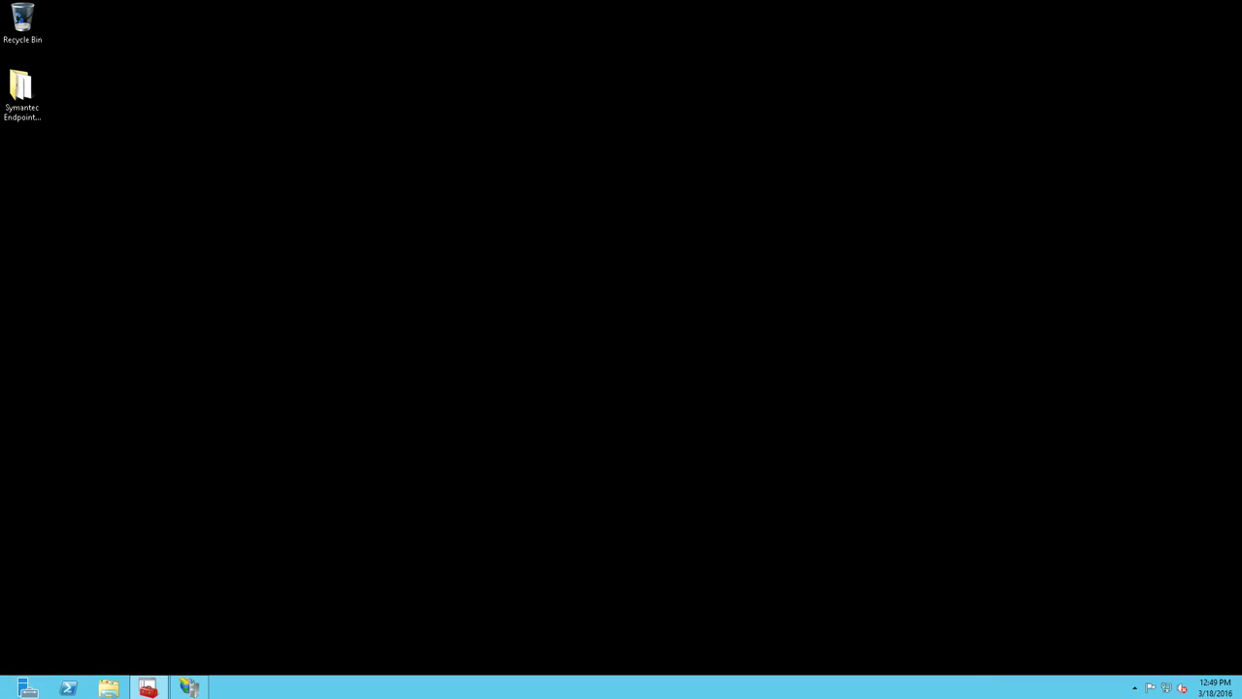
# - In IIS Manager, view the Sites' Set Website Defaults dialog and cancel without changes
pyautogui.click(189, 687)
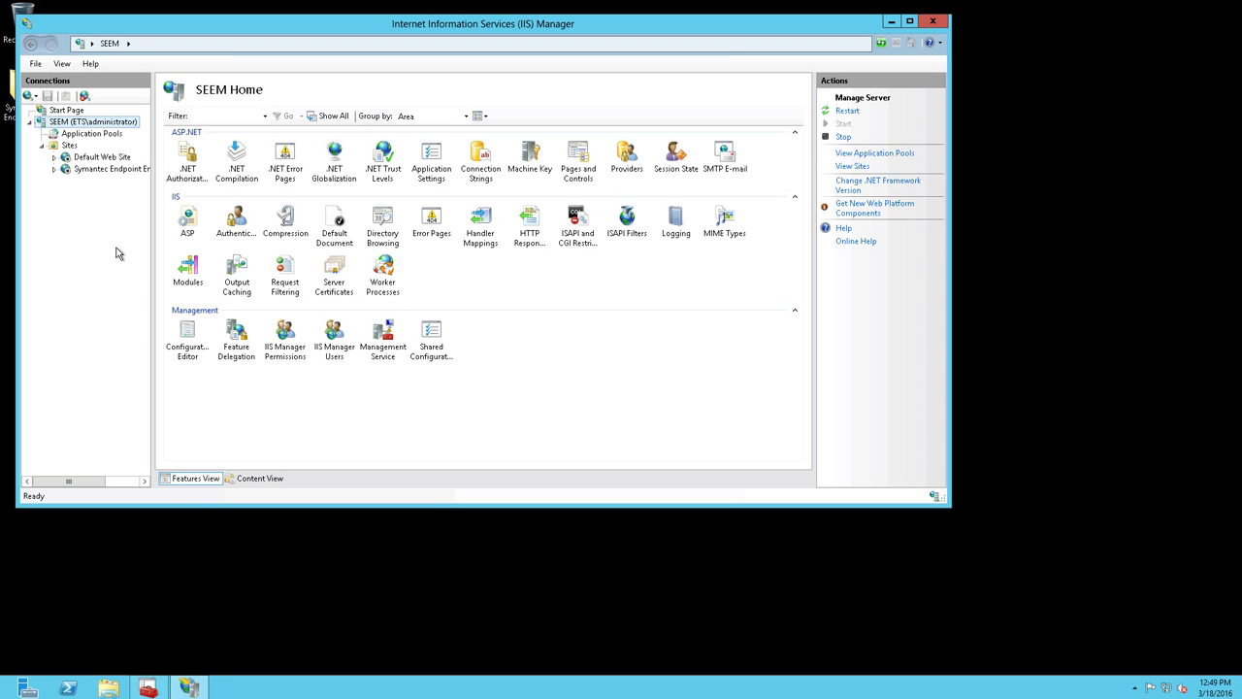
pyautogui.click(66, 146)
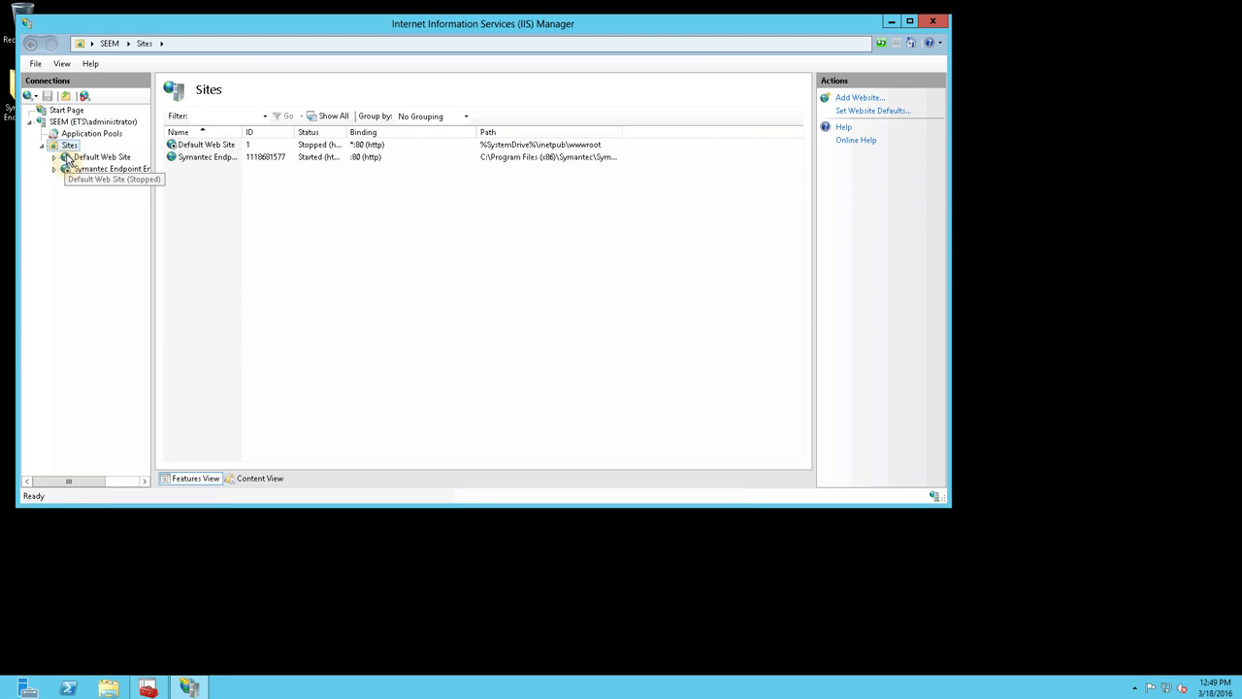
pyautogui.rightClick(275, 250)
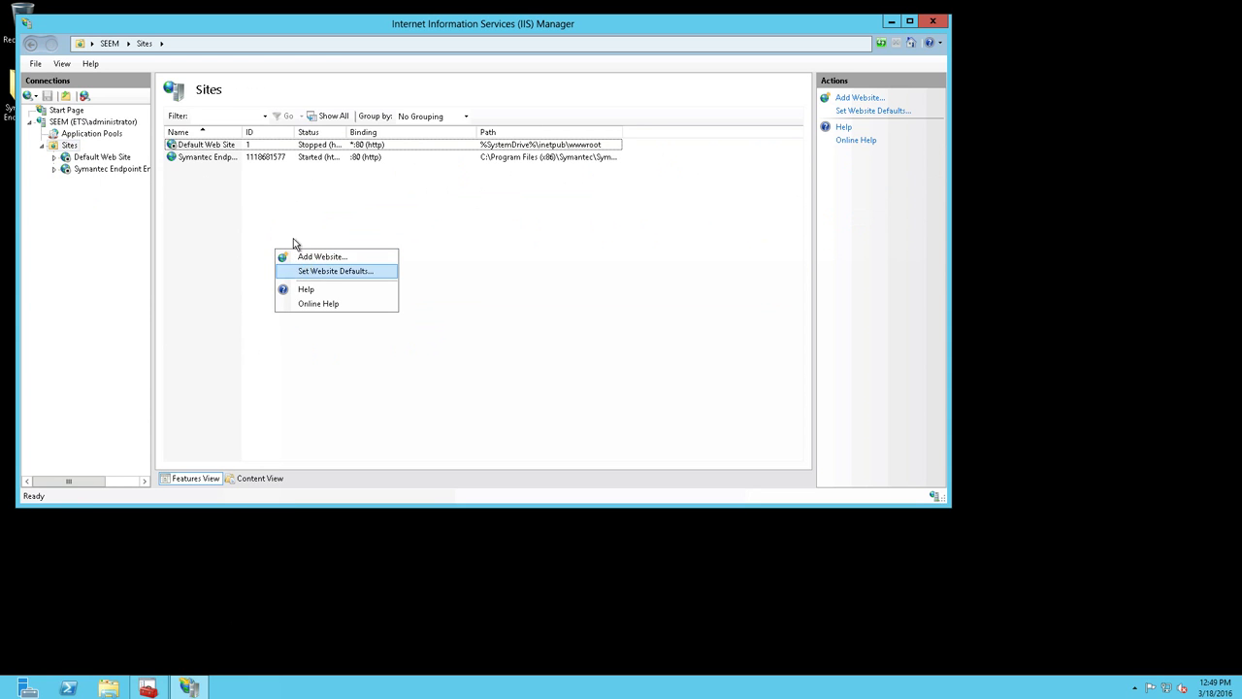
pyautogui.click(279, 271)
pyautogui.click(576, 418)
# - Refresh the tree, expand Symantec Endpoint Encryption Services to show its bin folder, and close IIS Manager
pyautogui.click(268, 158)
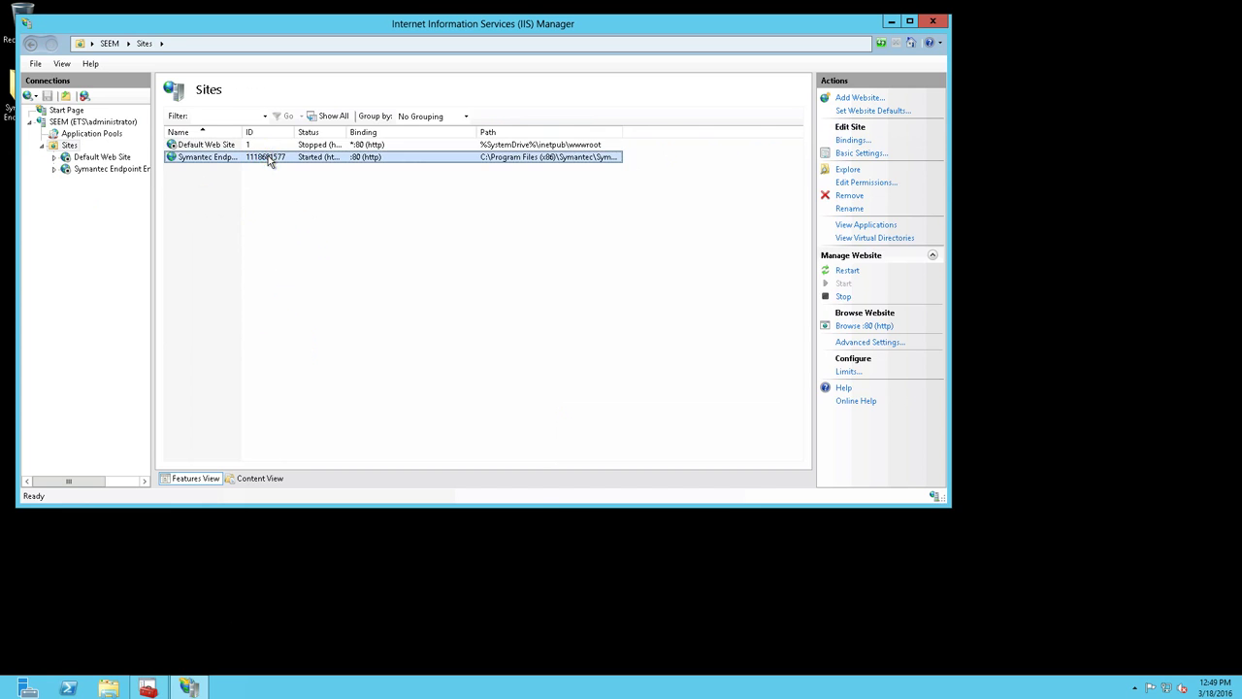
pyautogui.click(69, 145)
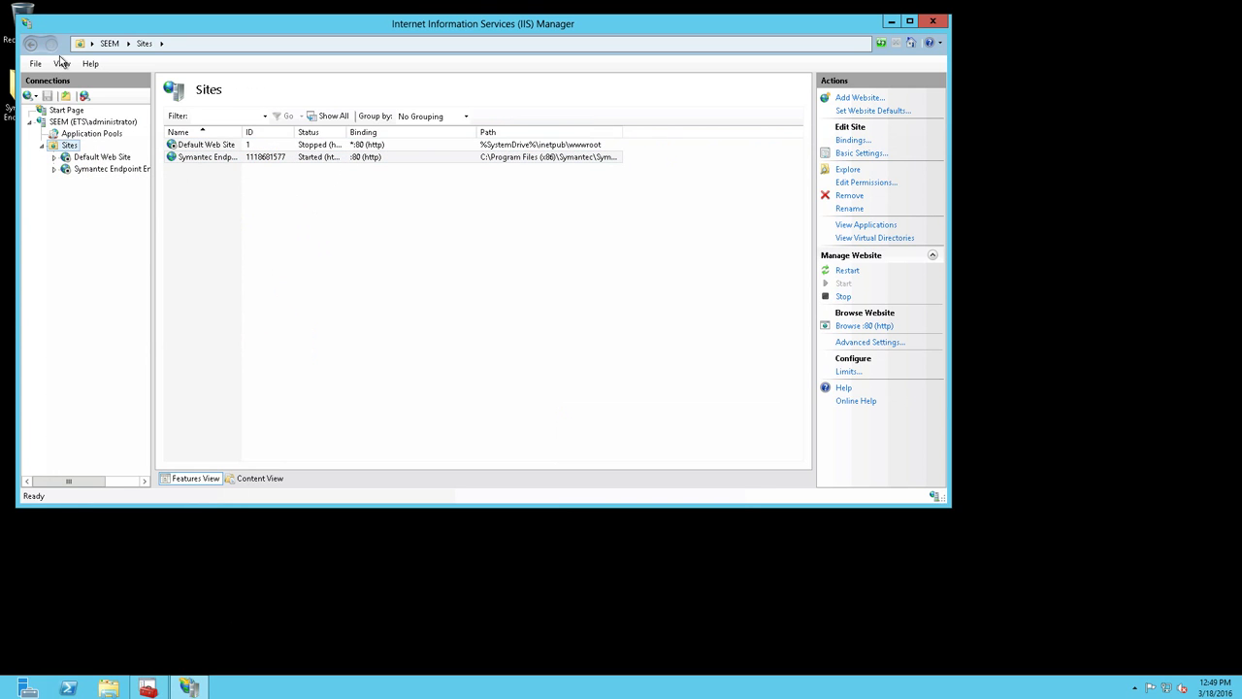
pyautogui.click(61, 64)
pyautogui.click(85, 152)
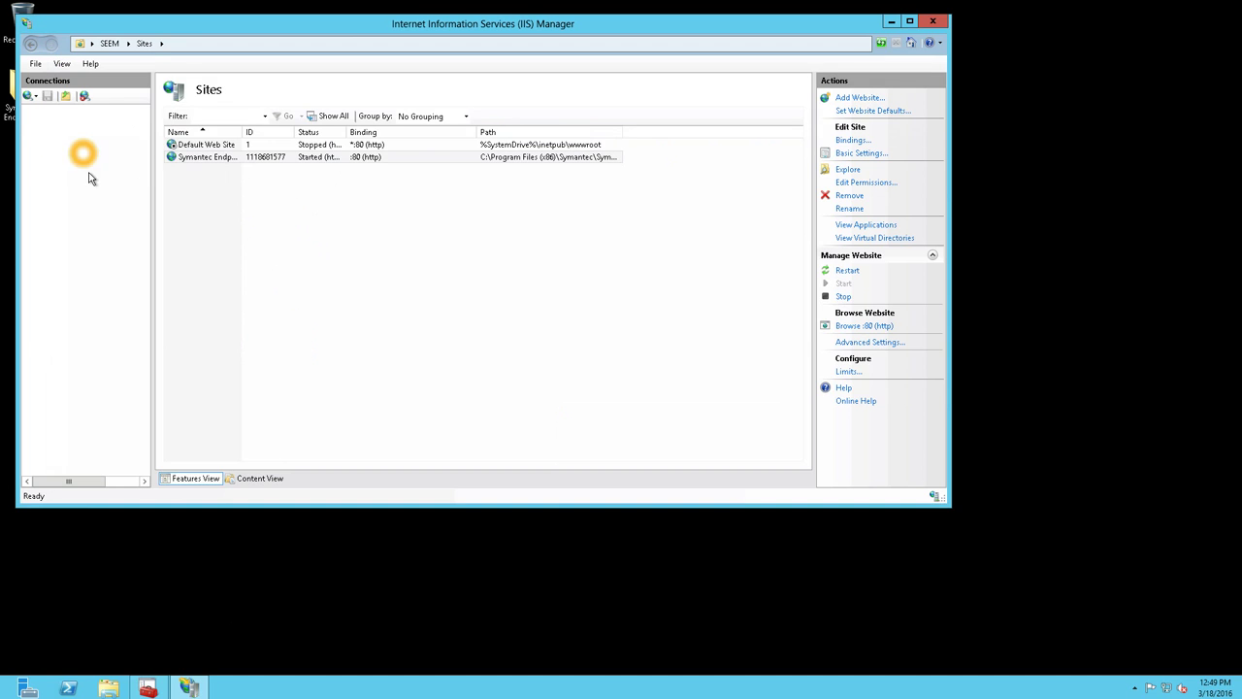
pyautogui.click(70, 172)
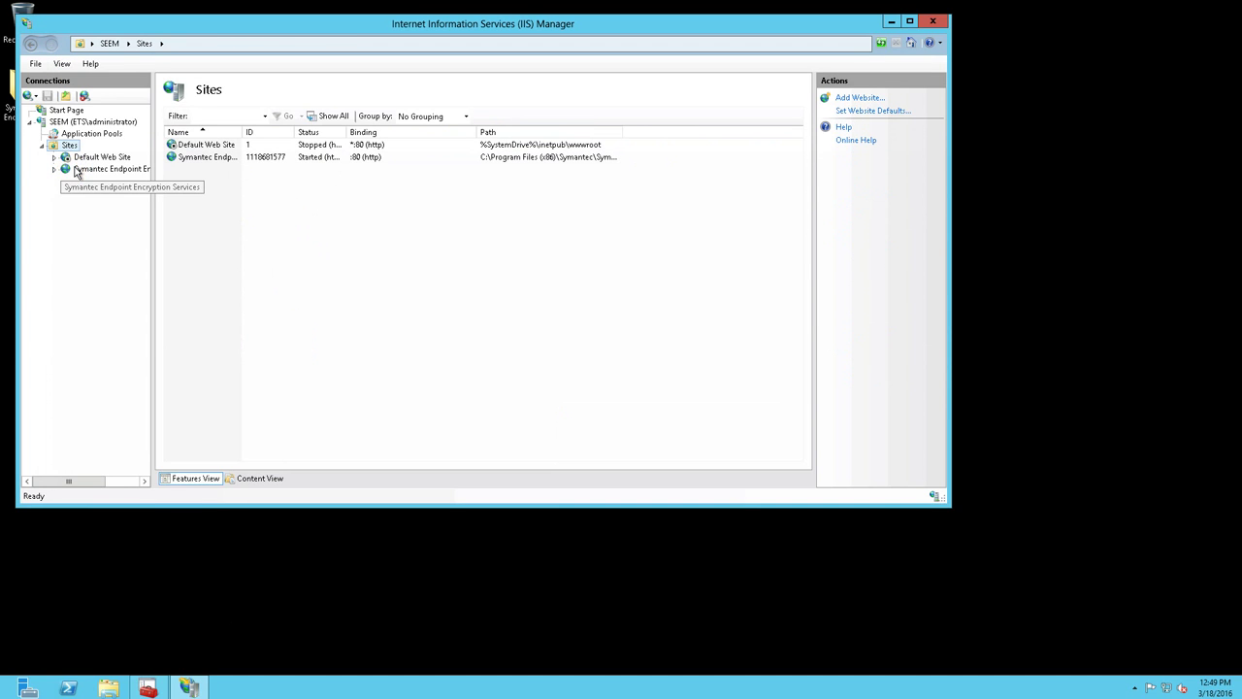
pyautogui.click(30, 171)
pyautogui.click(44, 186)
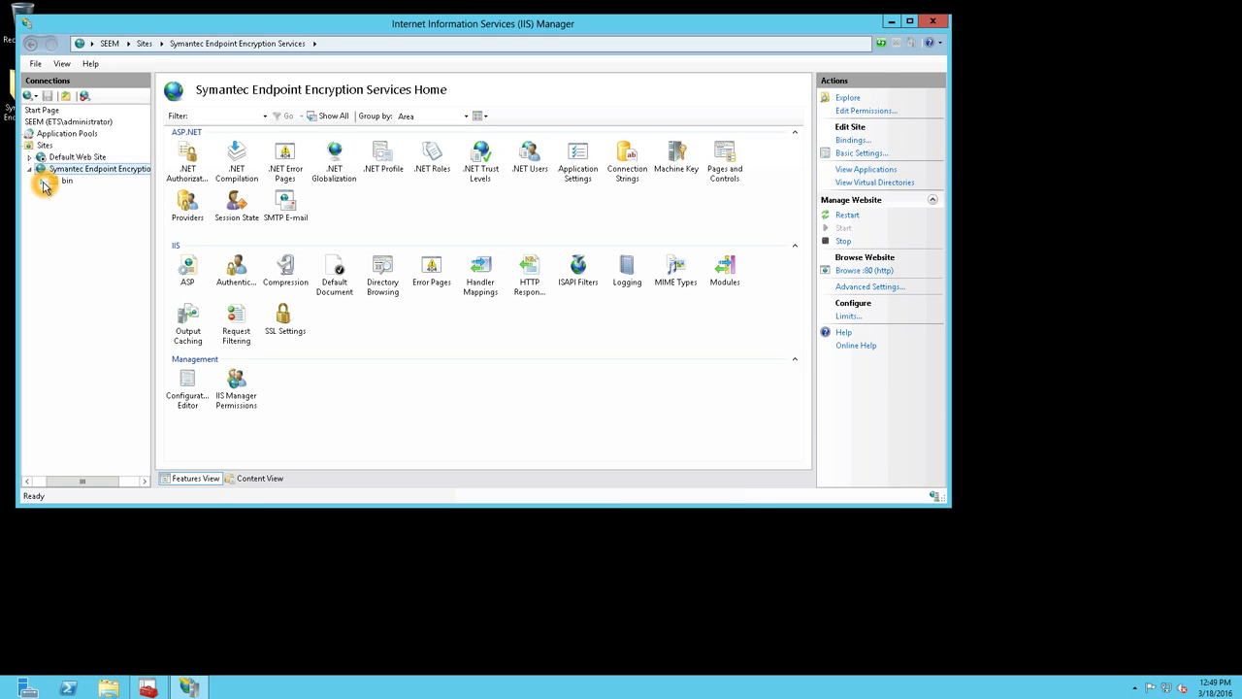
pyautogui.click(936, 21)
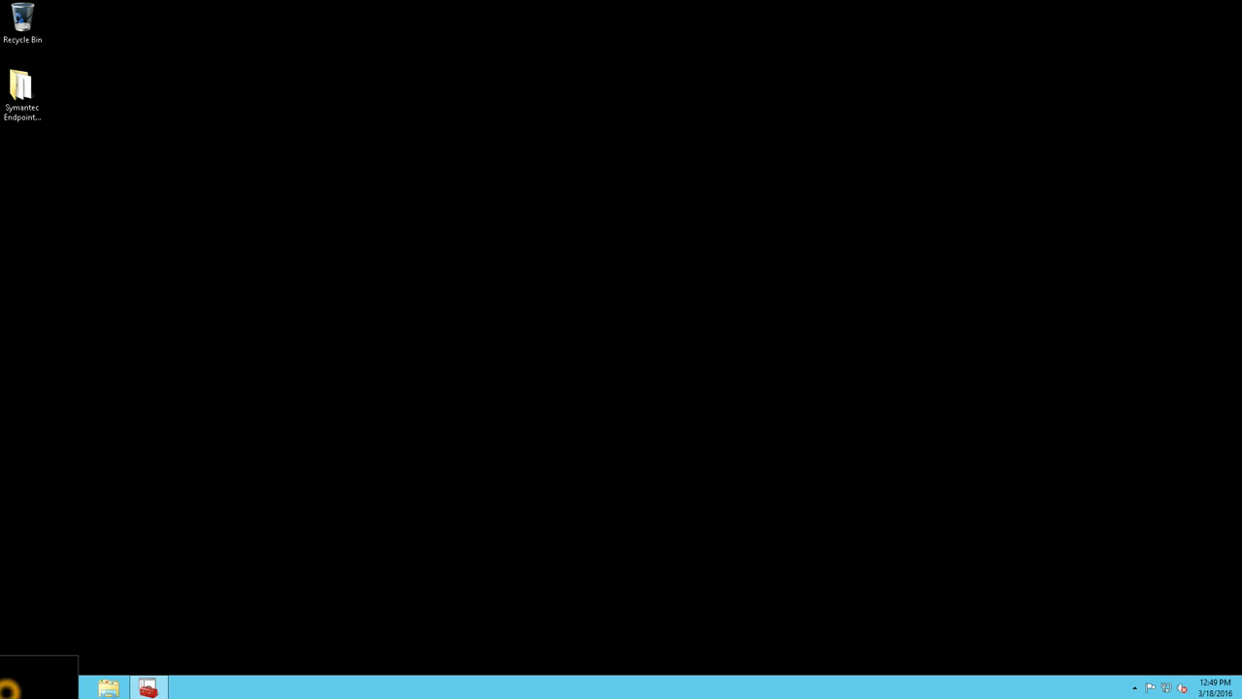
# - Launch Symantec Endpoint Encryption Manager from the Start screen, maximize it, and widen the tree pane
pyautogui.click(5, 693)
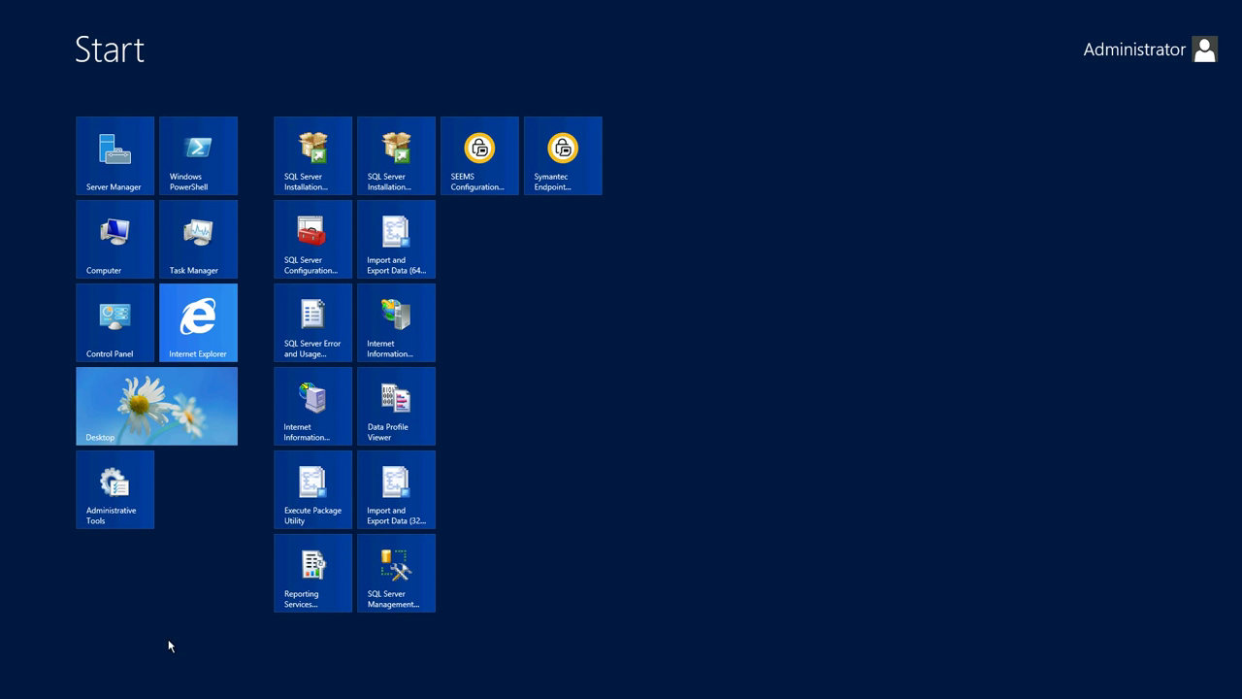
pyautogui.click(549, 181)
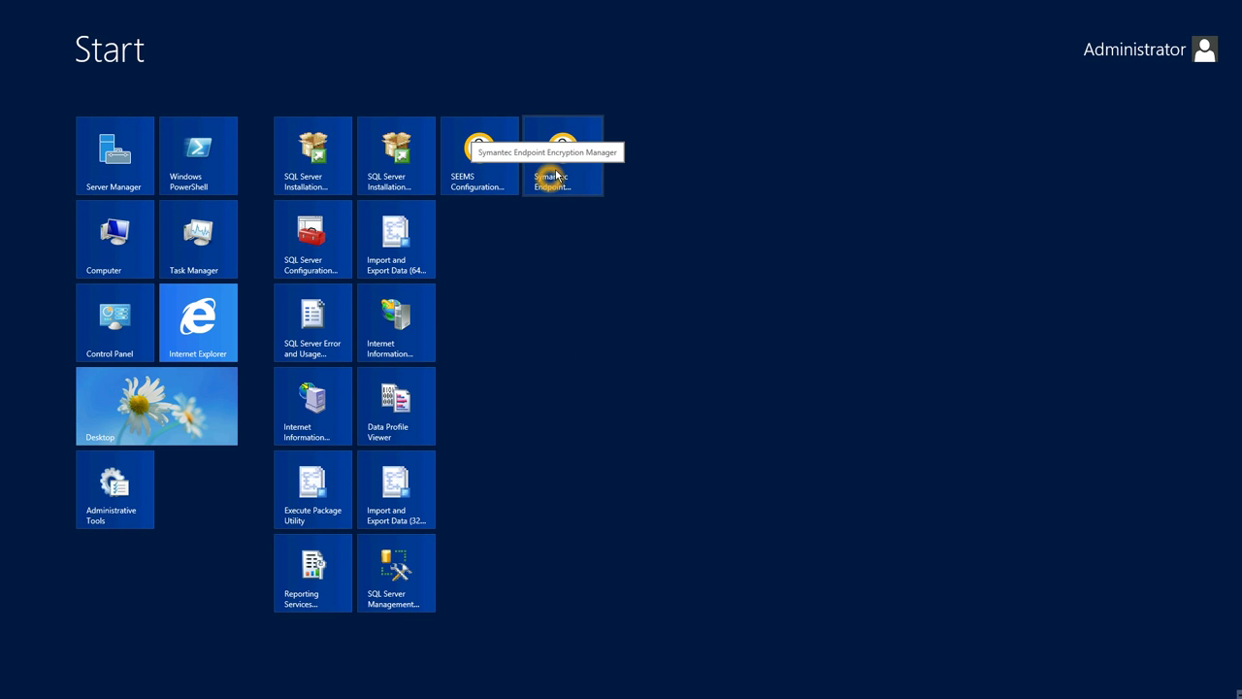
pyautogui.click(559, 176)
pyautogui.click(598, 179)
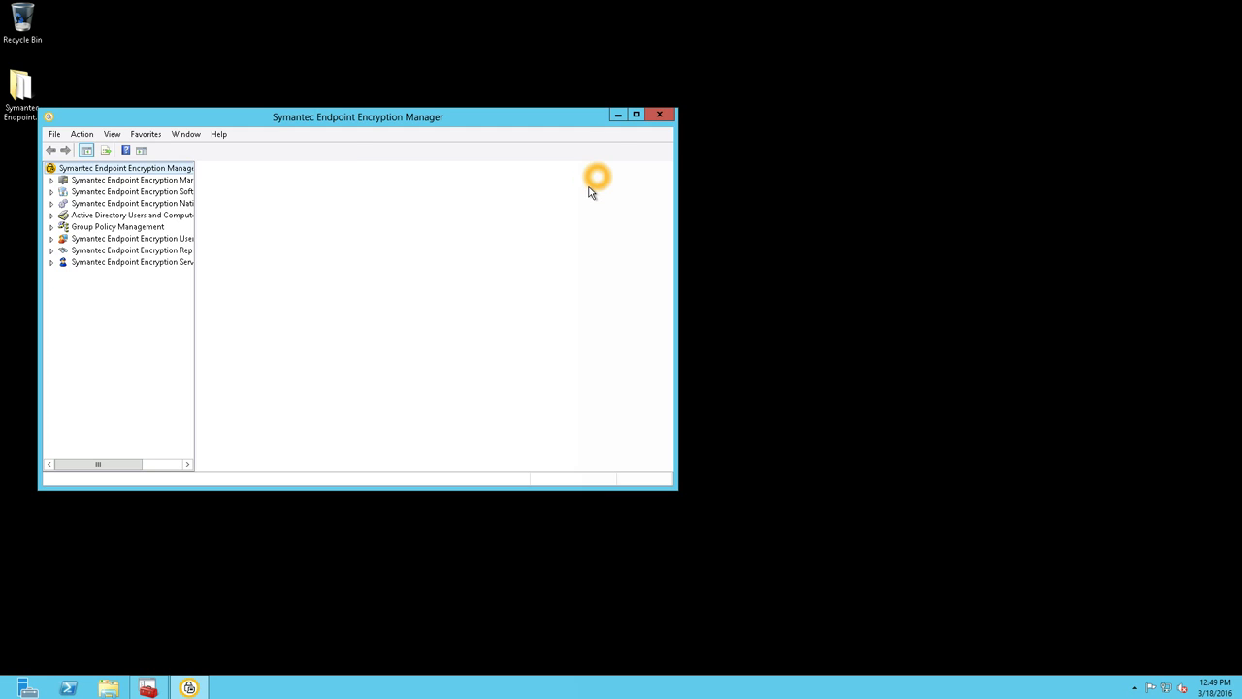
pyautogui.doubleClick(307, 116)
pyautogui.click(155, 112)
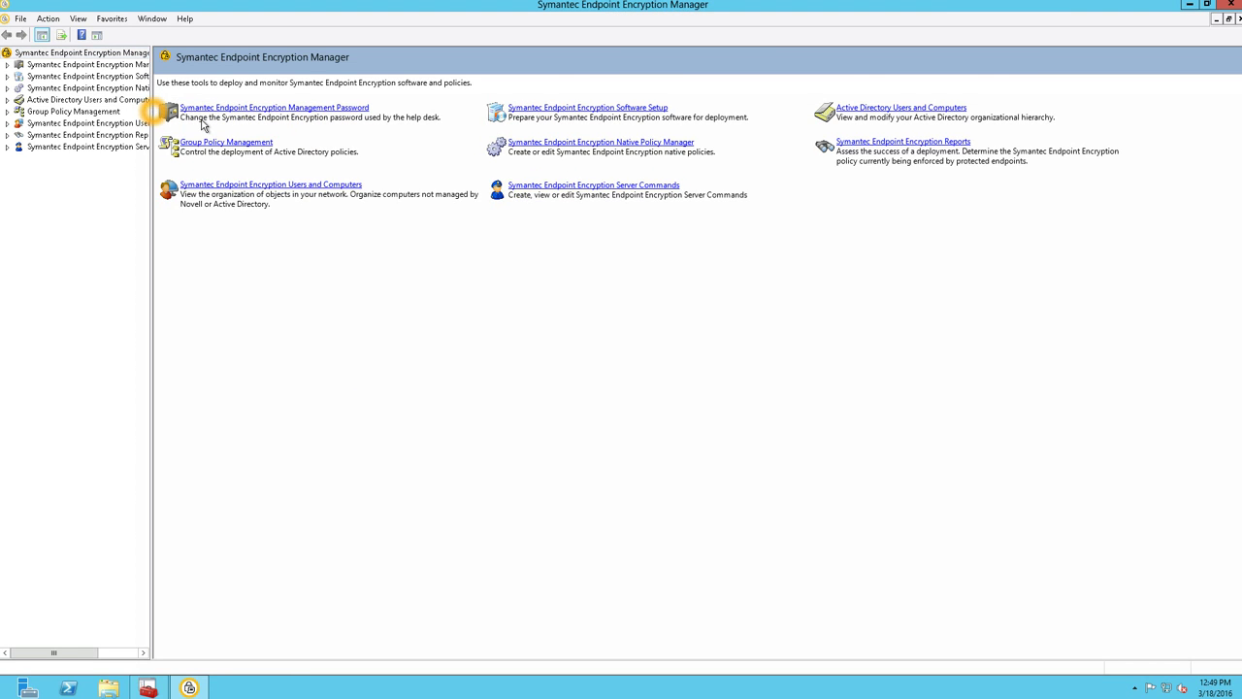
pyautogui.moveTo(152, 185); pyautogui.dragTo(255, 185)
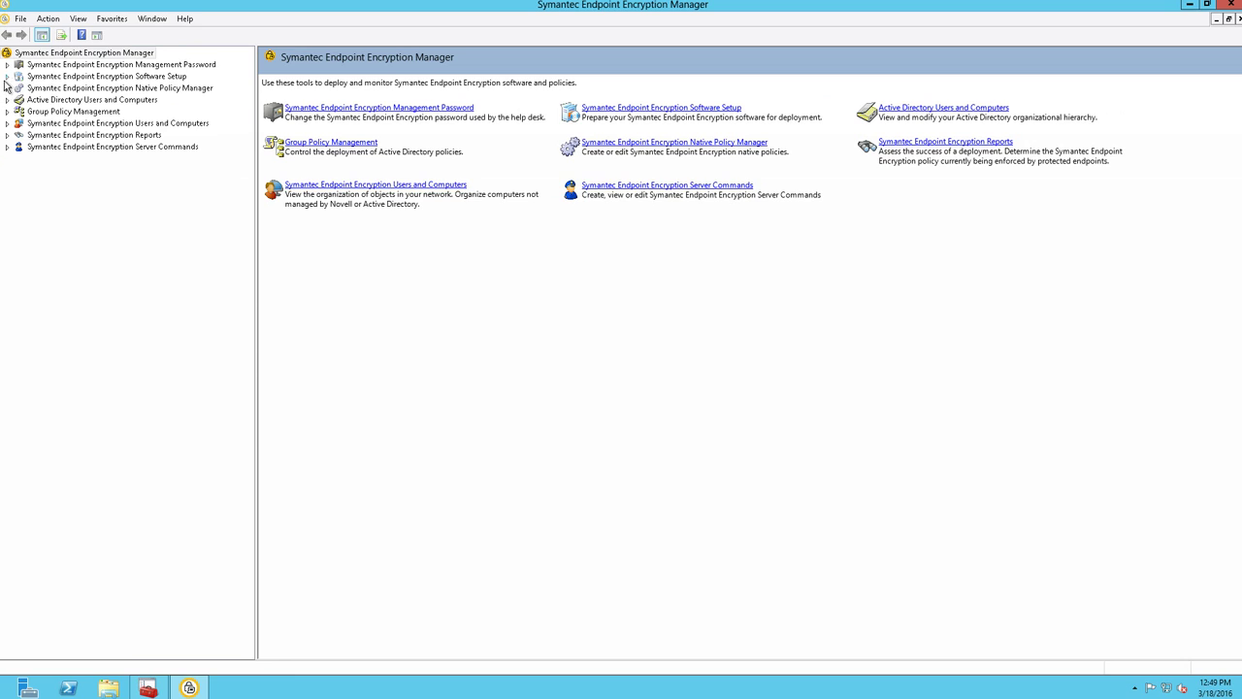
# - Select Group Policy Management, see the snap-in fail, and close the console without saving settings
pyautogui.click(8, 117)
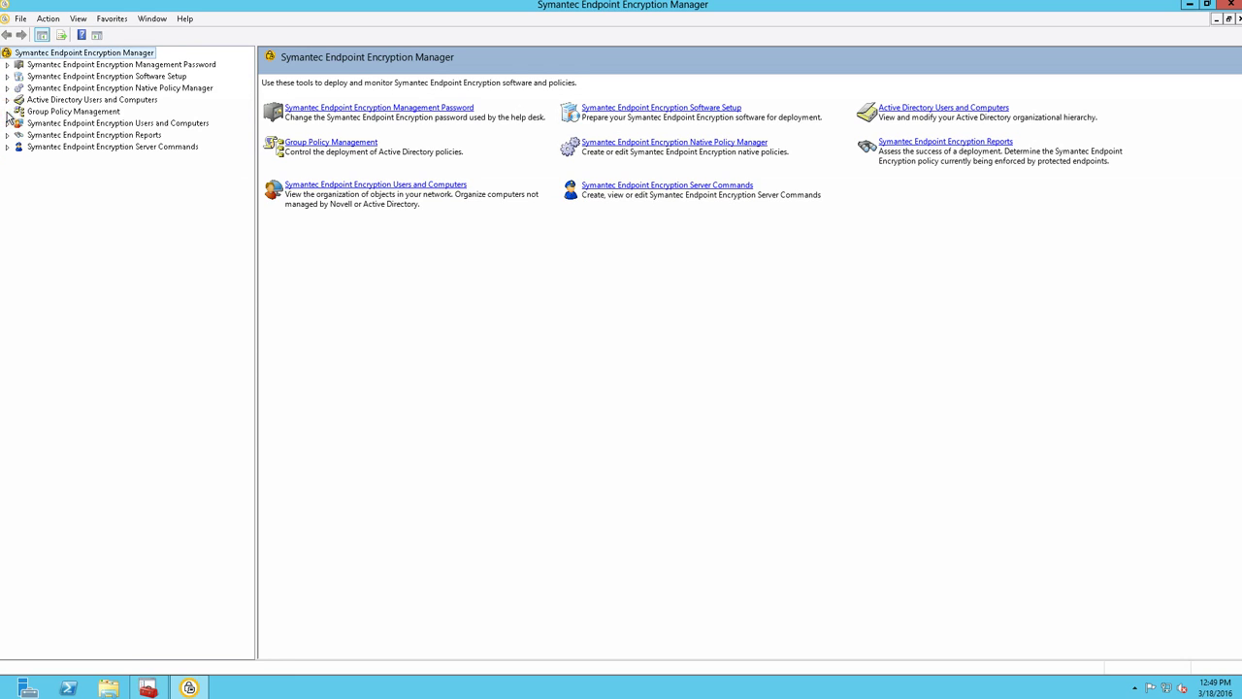
pyautogui.click(43, 113)
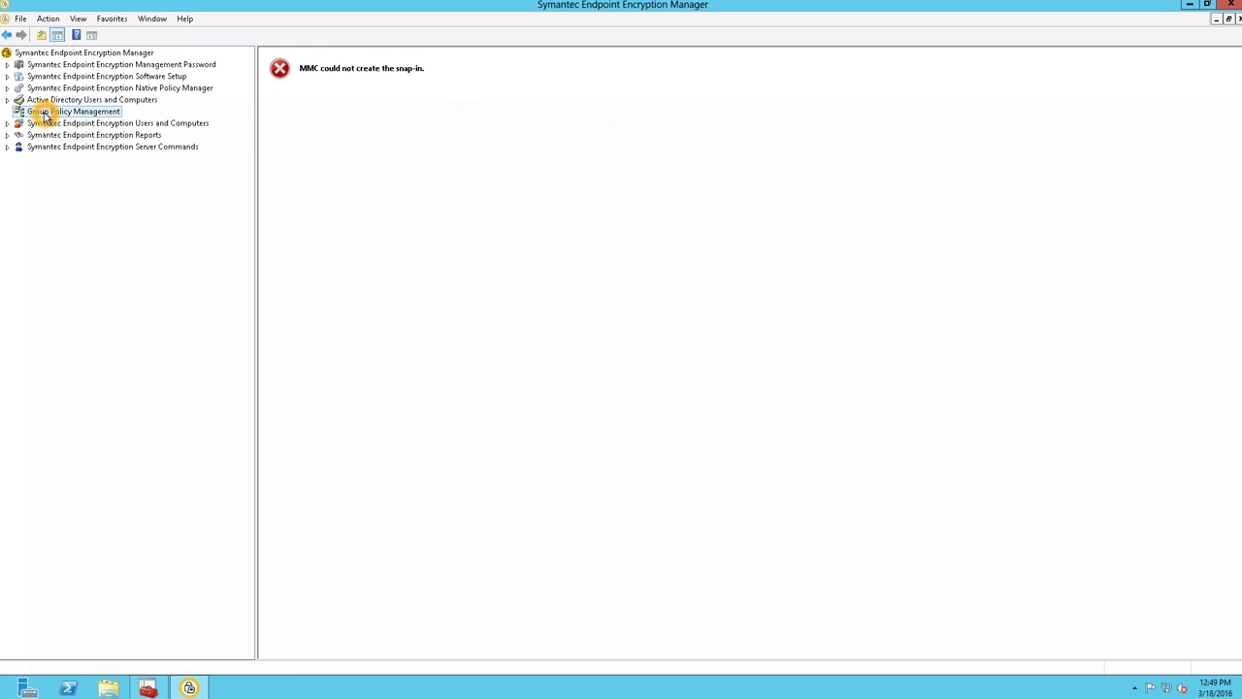
pyautogui.press('Up')
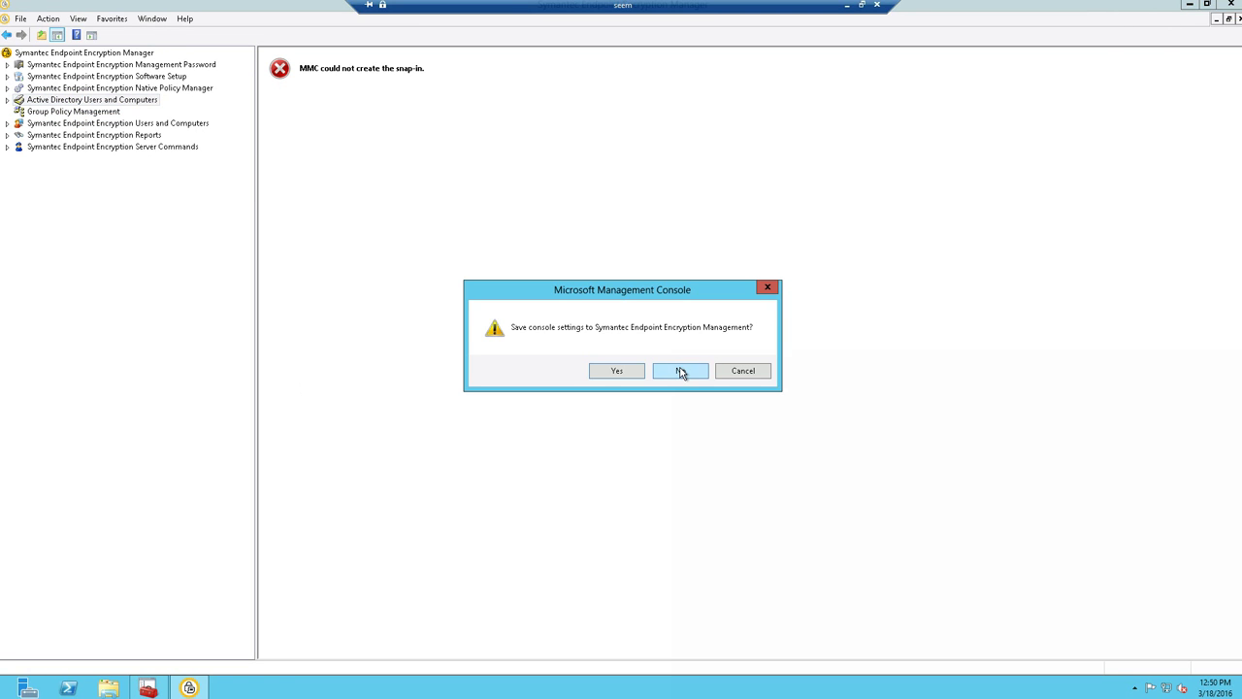
pyautogui.click(681, 373)
pyautogui.click(33, 685)
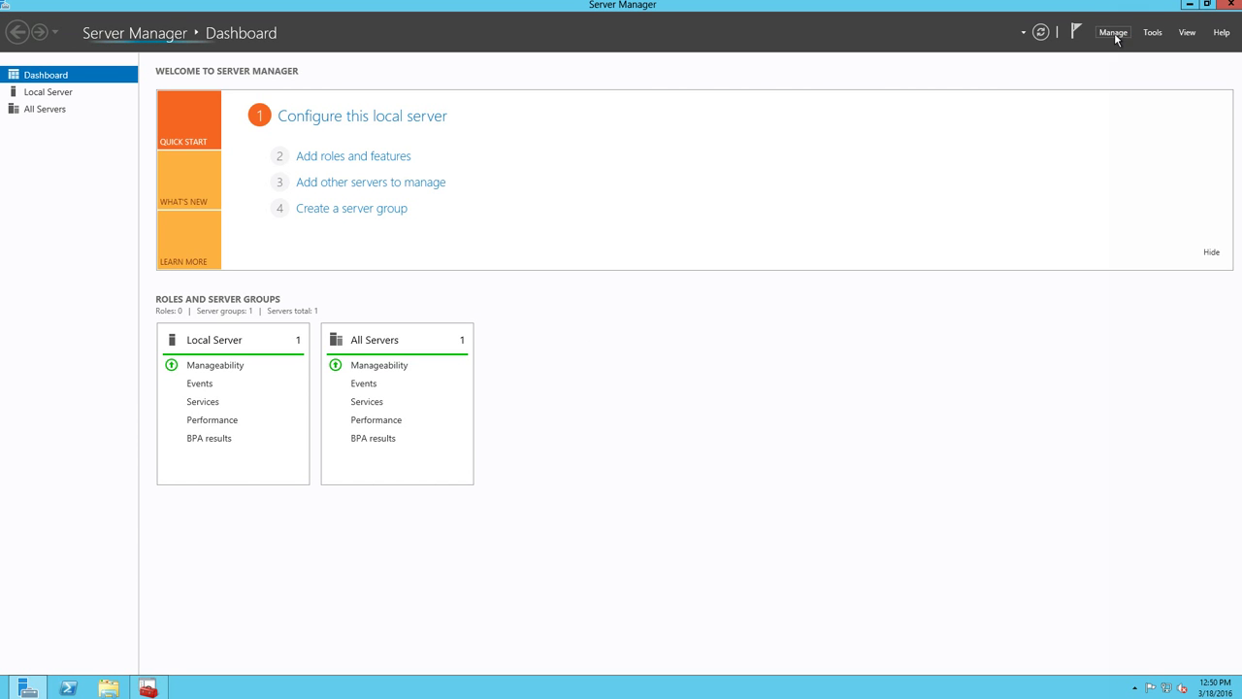
# - Start the Add Roles and Features wizard with role-based installation on SEEM.ets.local
pyautogui.click(1112, 35)
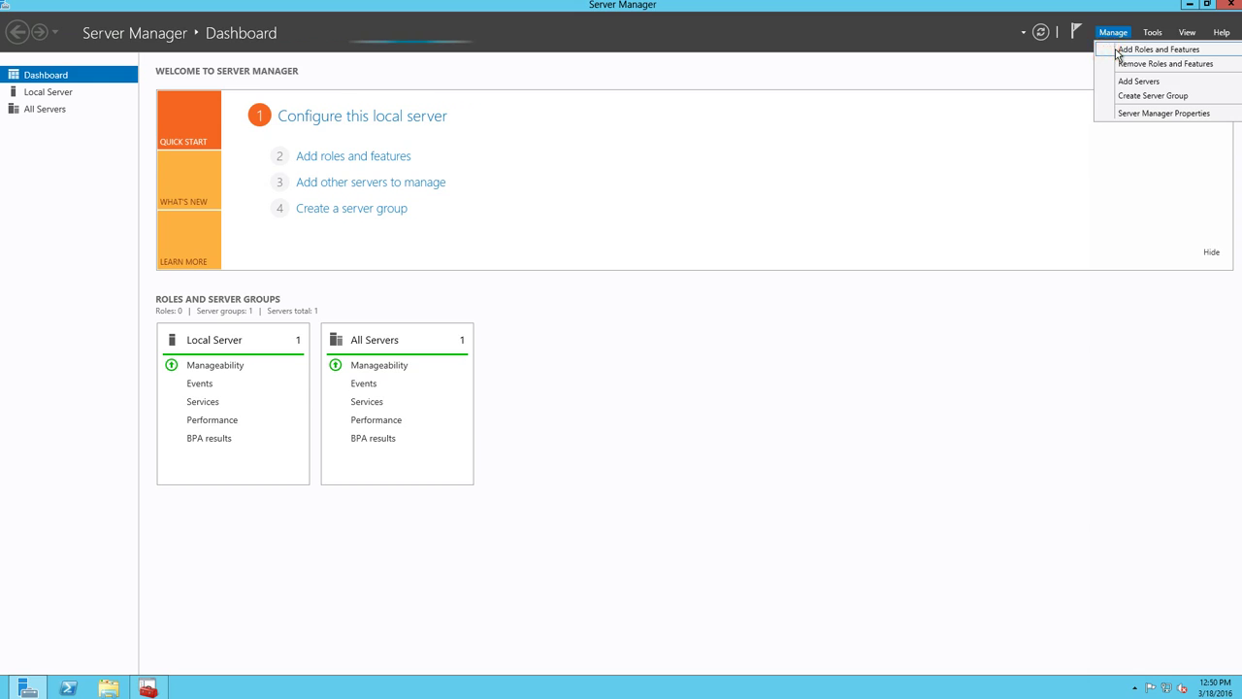
pyautogui.click(1116, 48)
pyautogui.click(757, 386)
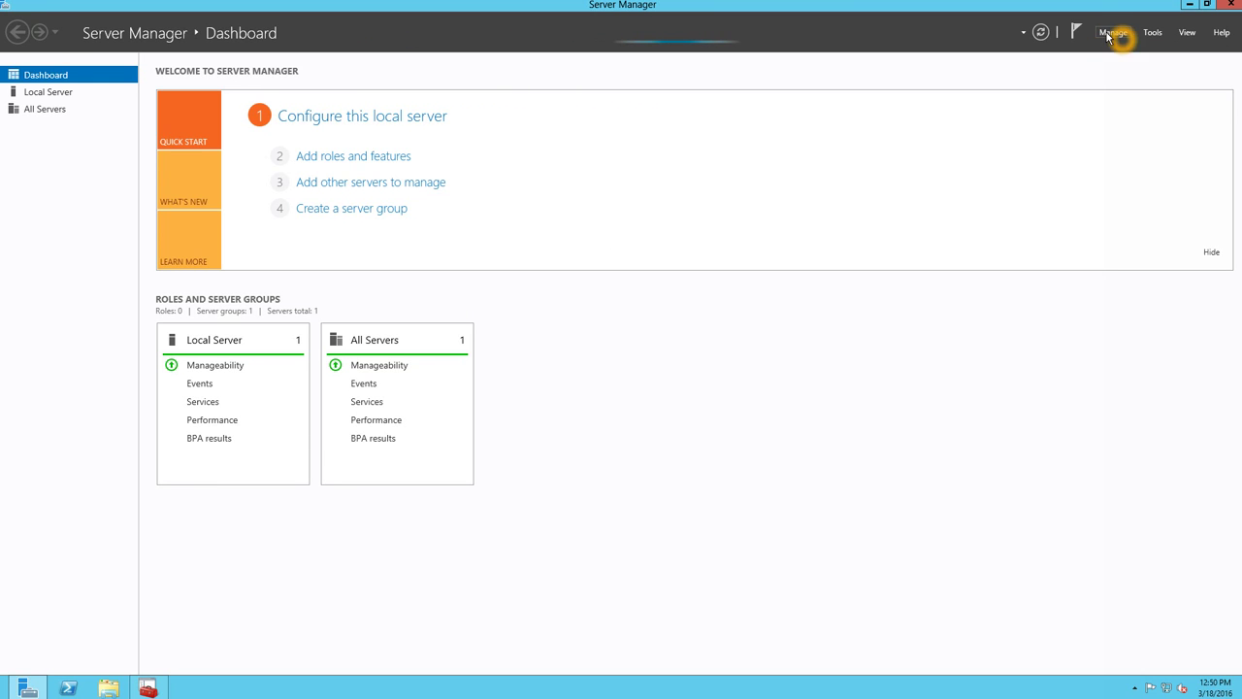
pyautogui.click(1111, 33)
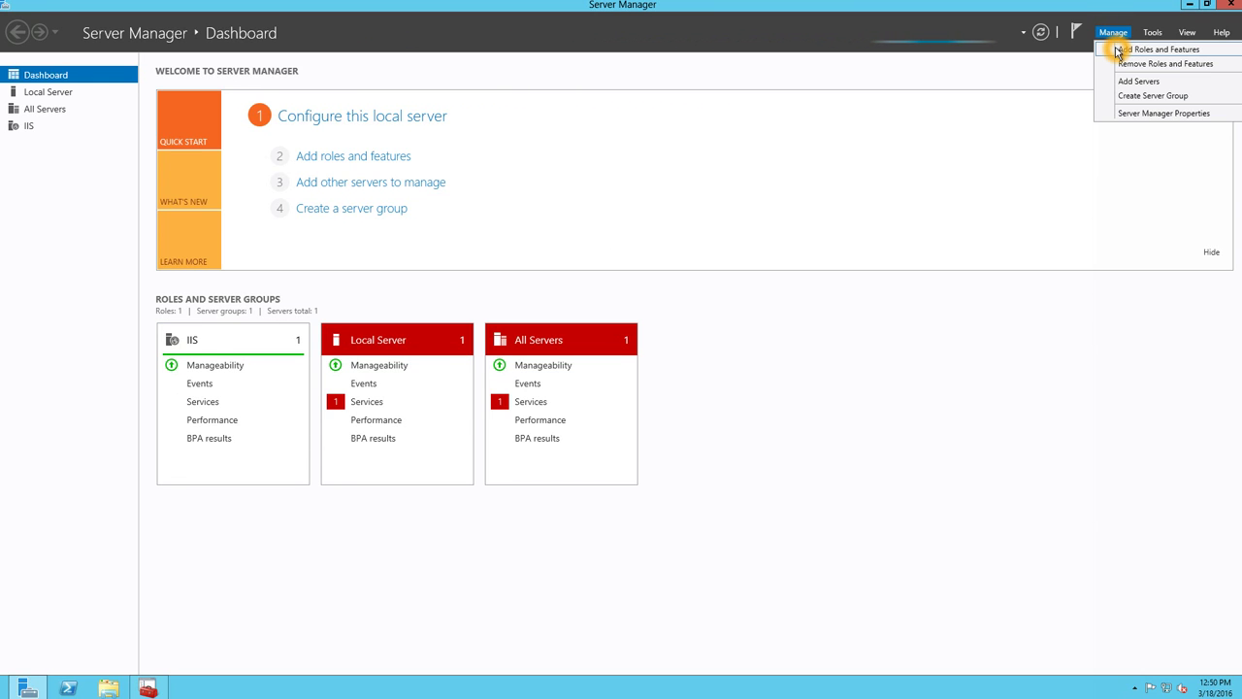
pyautogui.click(1116, 50)
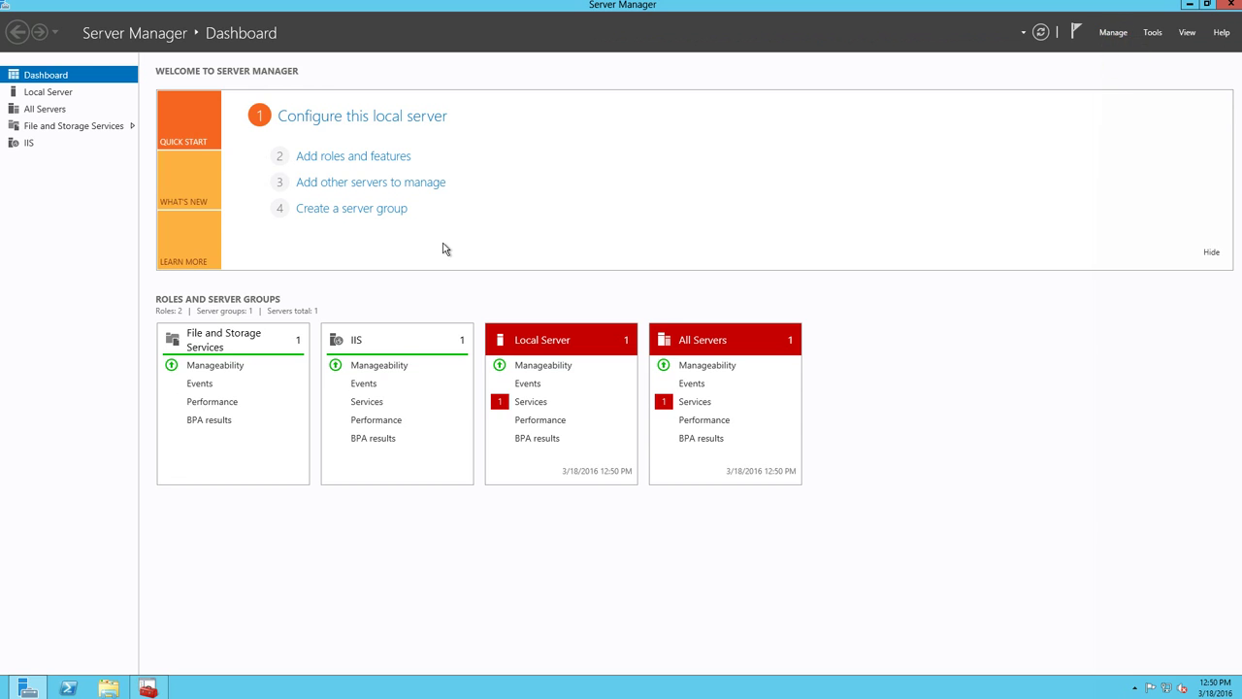
pyautogui.click(484, 483)
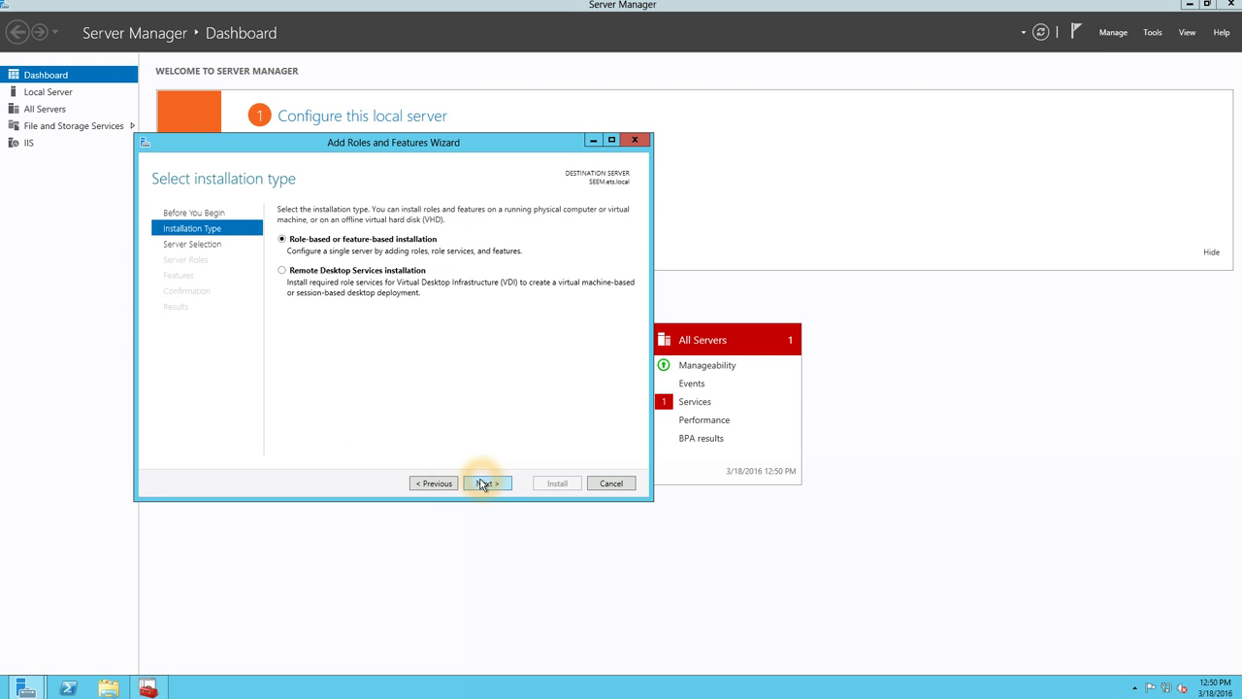
pyautogui.click(485, 484)
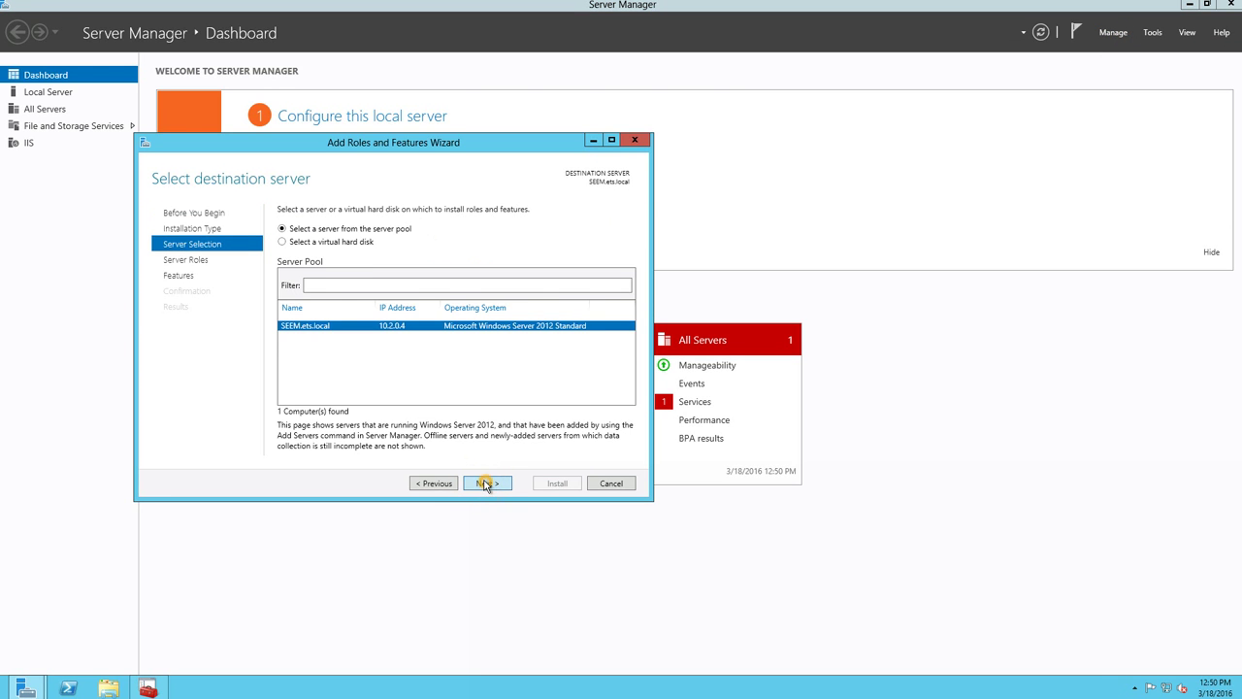
pyautogui.click(485, 484)
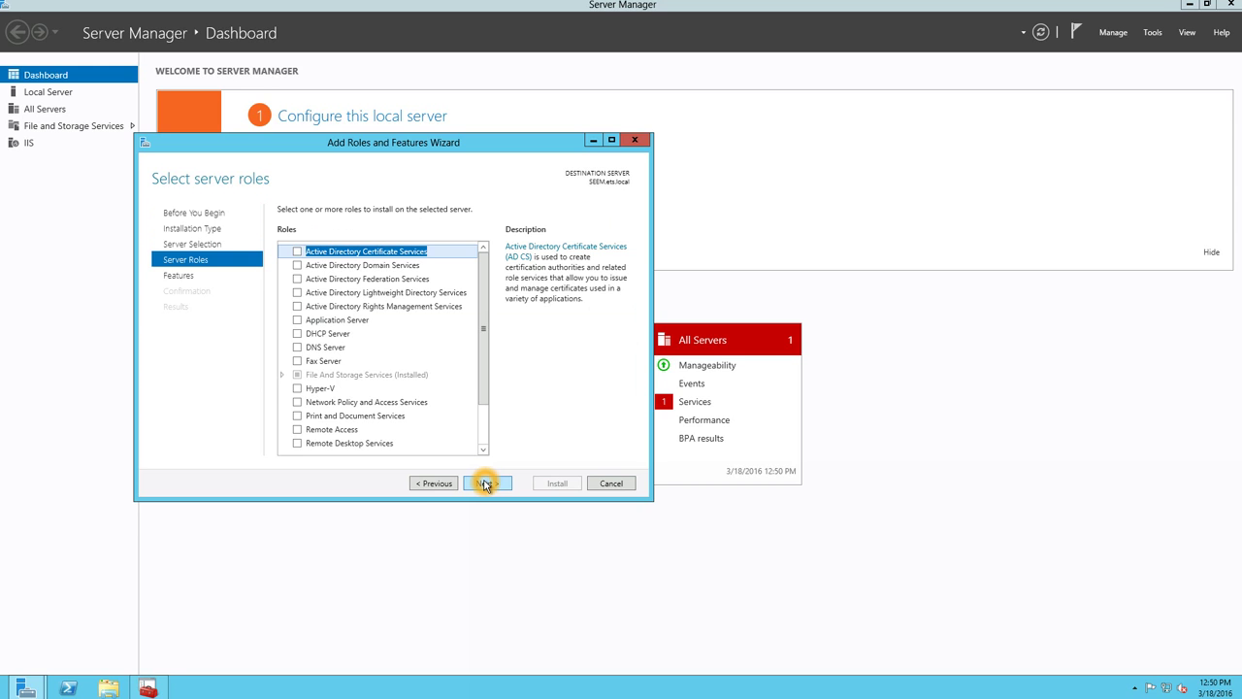
# - Check Group Policy Management and Remote Server Administration Tools in the Features list
pyautogui.click(200, 279)
pyautogui.moveTo(483, 280); pyautogui.dragTo(472, 404)
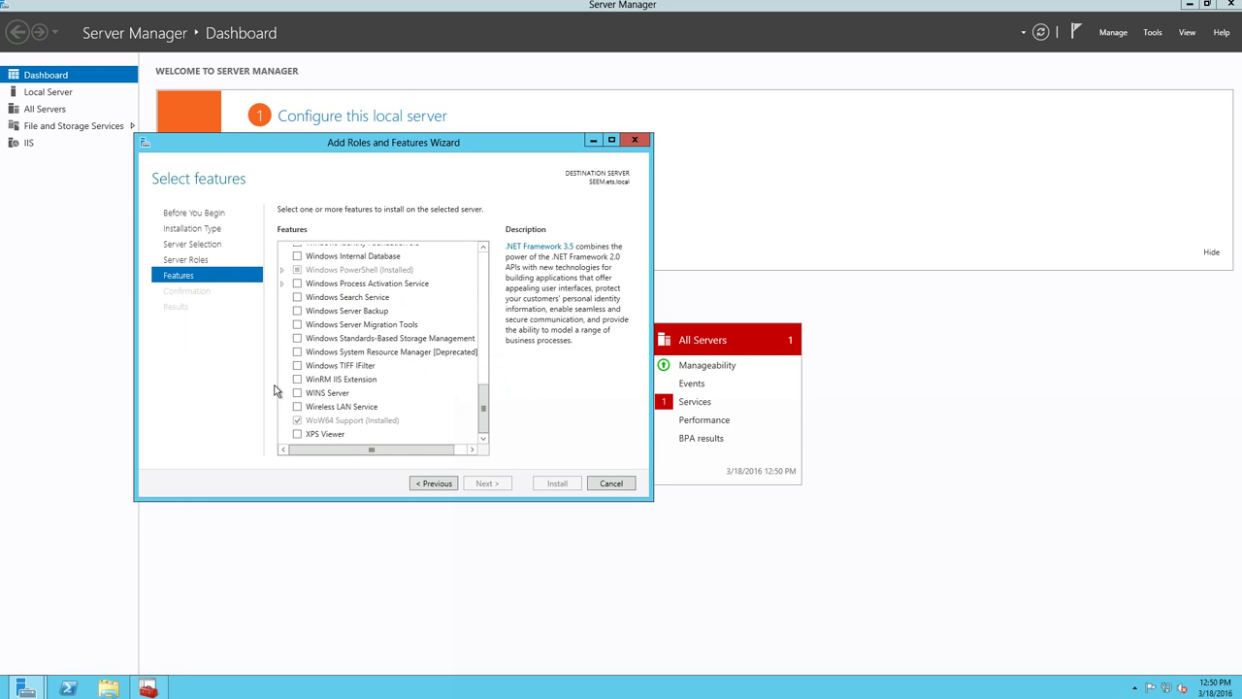
pyautogui.click(186, 260)
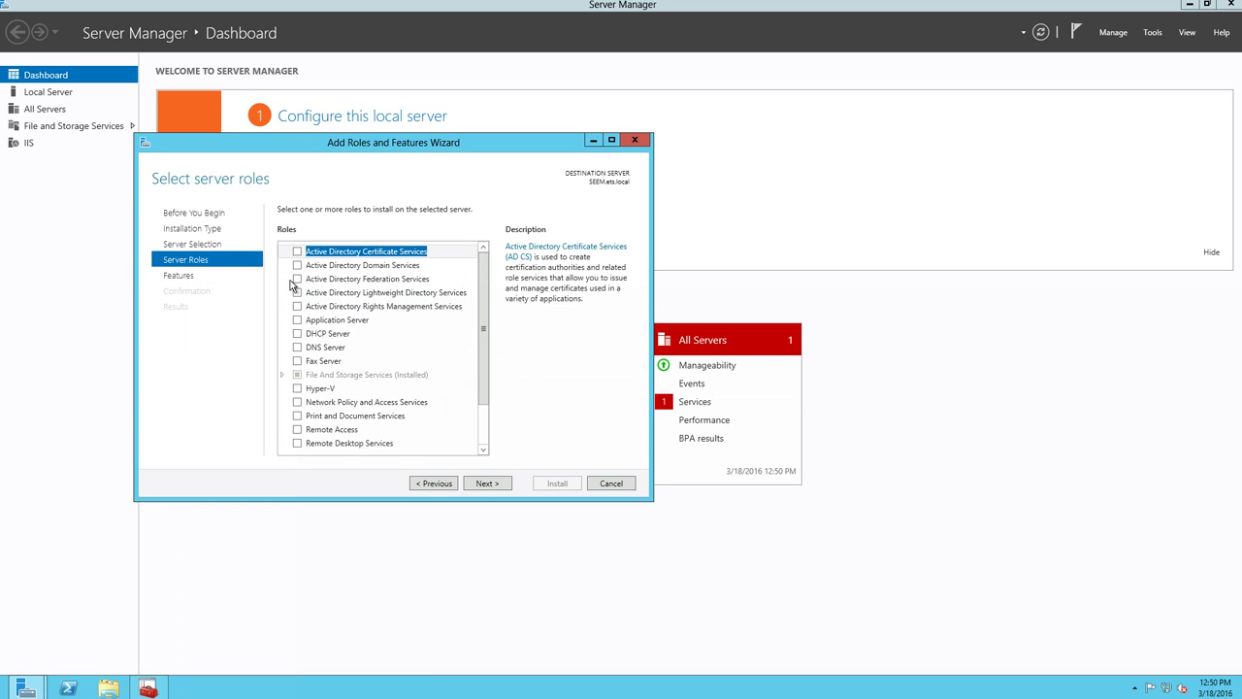
pyautogui.click(188, 276)
pyautogui.scroll(3, 328, 359)
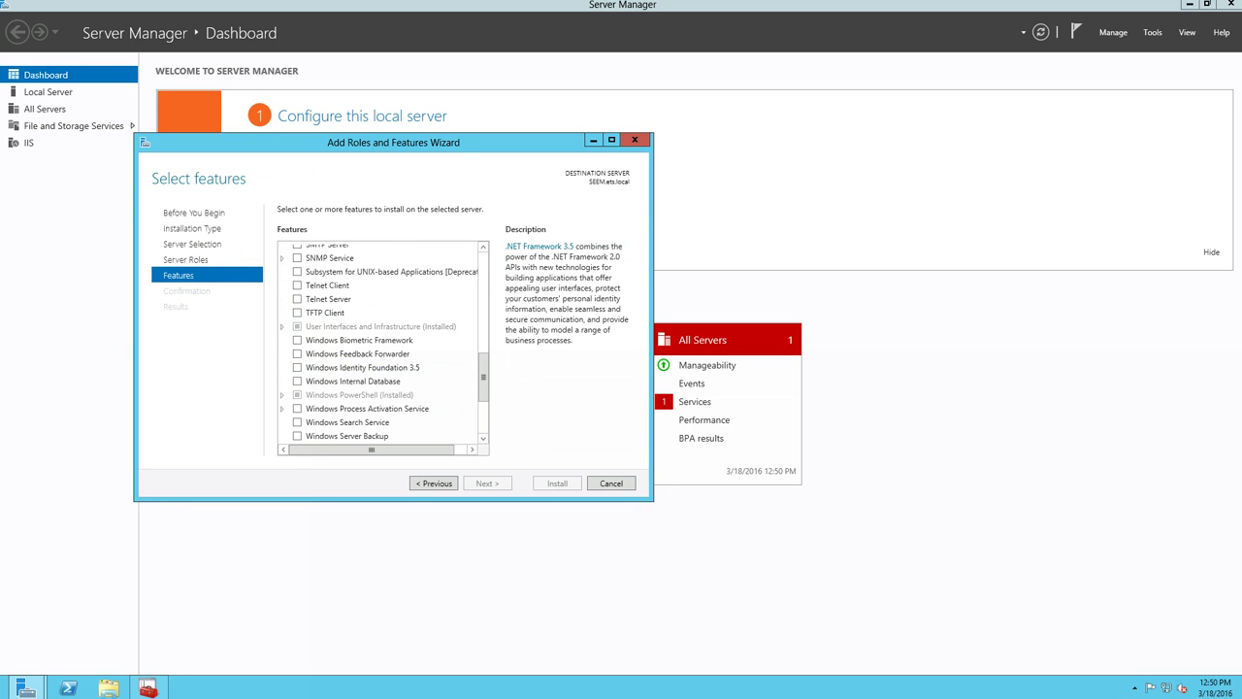
pyautogui.scroll(9, 381, 342)
pyautogui.click(294, 345)
pyautogui.click(297, 368)
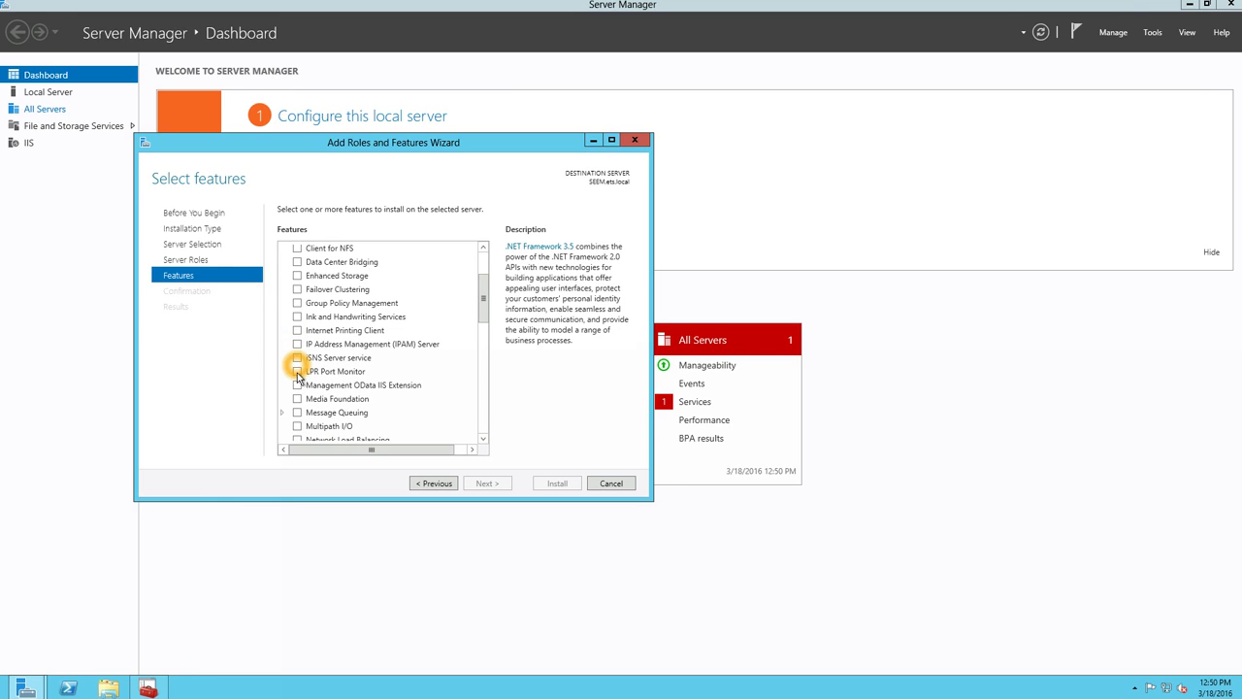
pyautogui.click(297, 303)
pyautogui.scroll(-2, 387, 365)
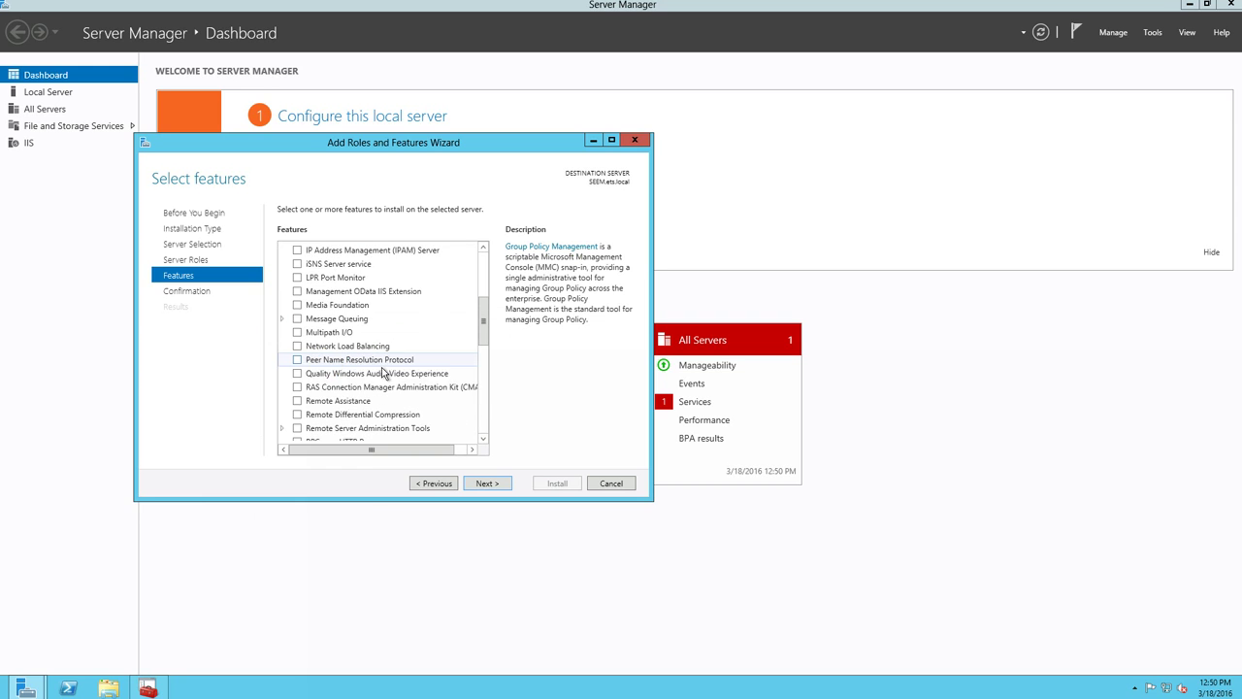
pyautogui.click(283, 428)
pyautogui.scroll(-2, 286, 417)
pyautogui.click(297, 335)
pyautogui.click(473, 483)
# - Install the selected features, then close the wizard and Server Manager after installation succeeds
pyautogui.click(556, 485)
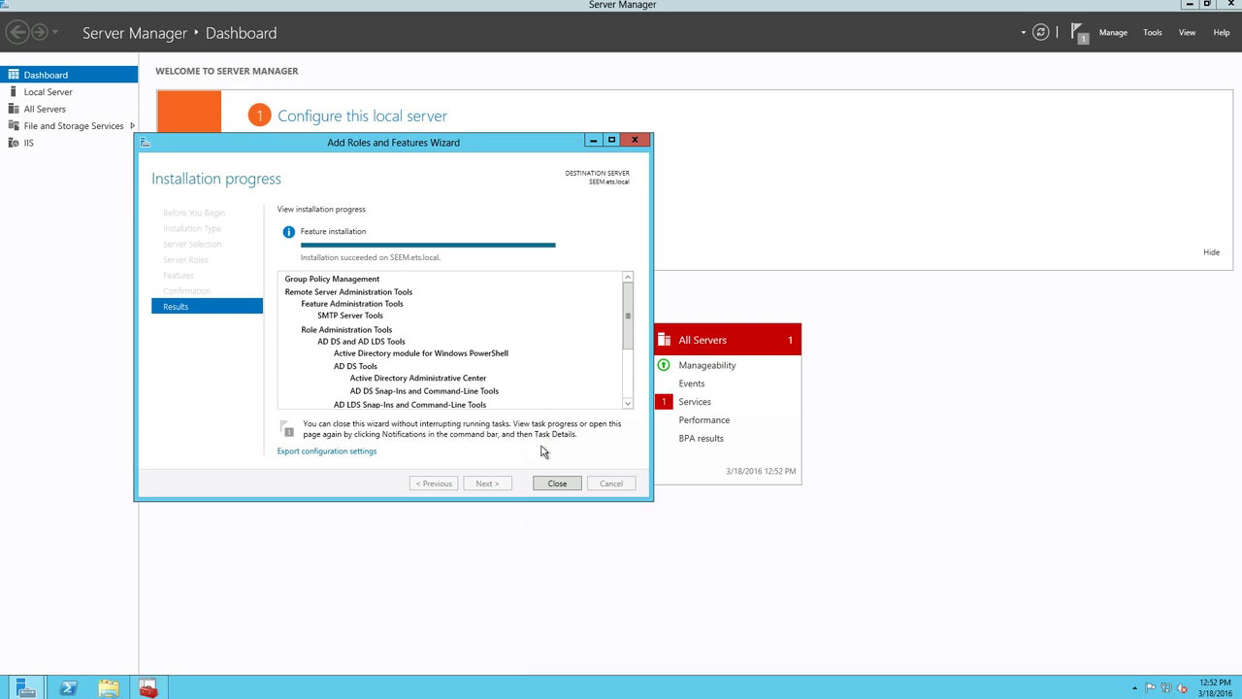
pyautogui.click(557, 482)
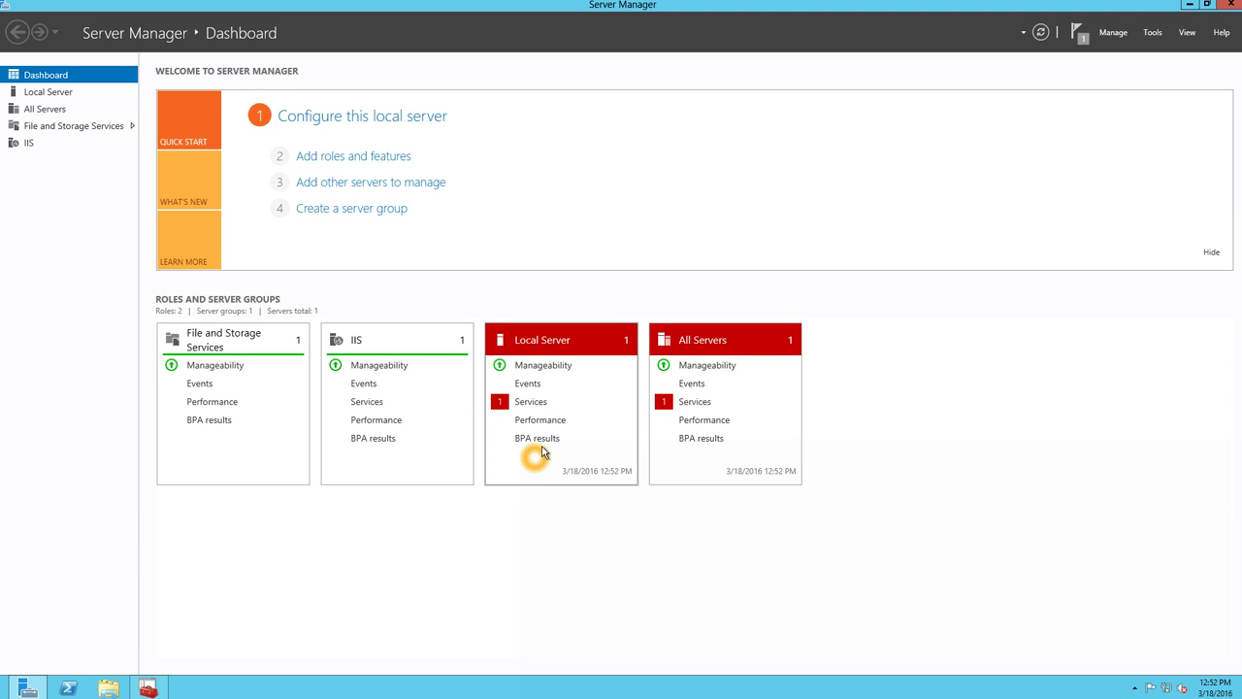
pyautogui.click(1232, 5)
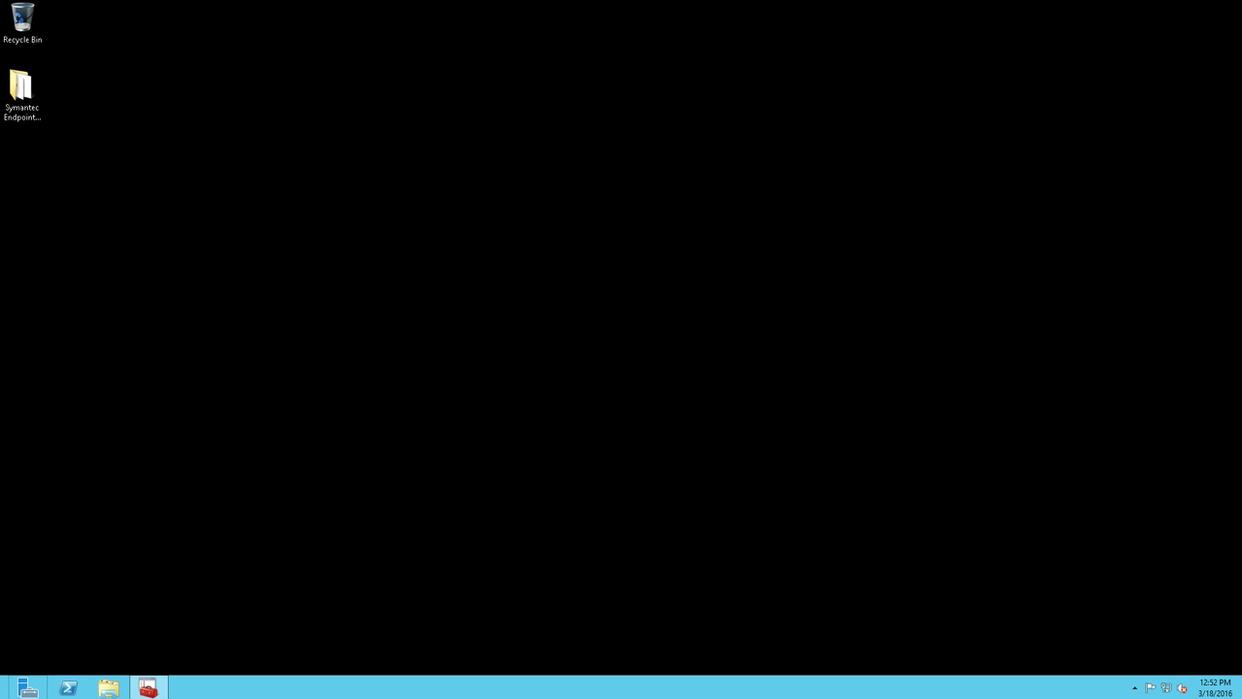
# - Launch Symantec Endpoint Encryption Manager from the Start screen
pyautogui.moveTo(8, 693)
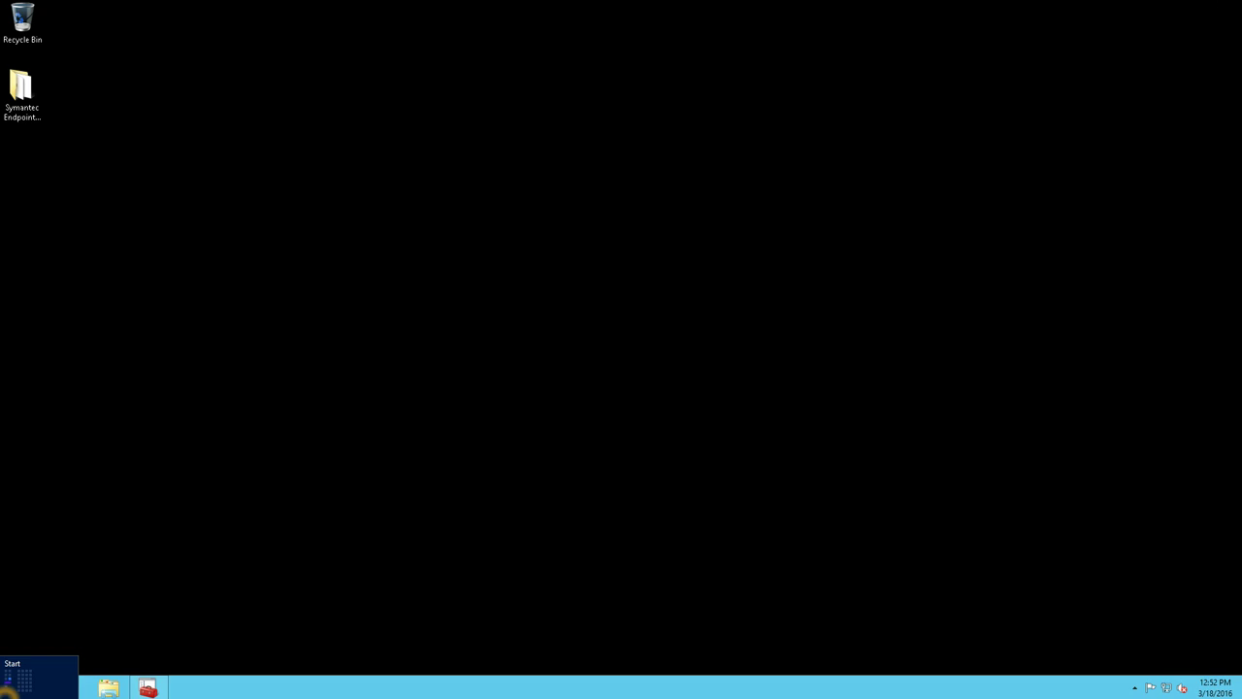
pyautogui.click(9, 689)
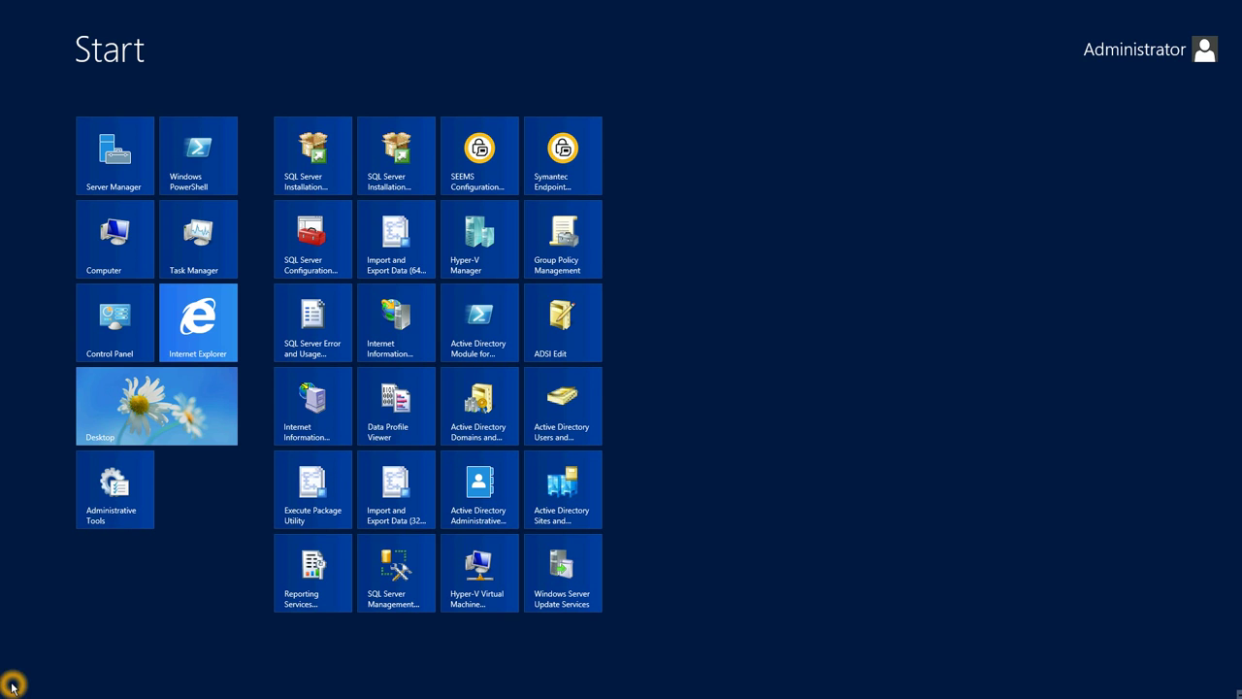
pyautogui.click(539, 158)
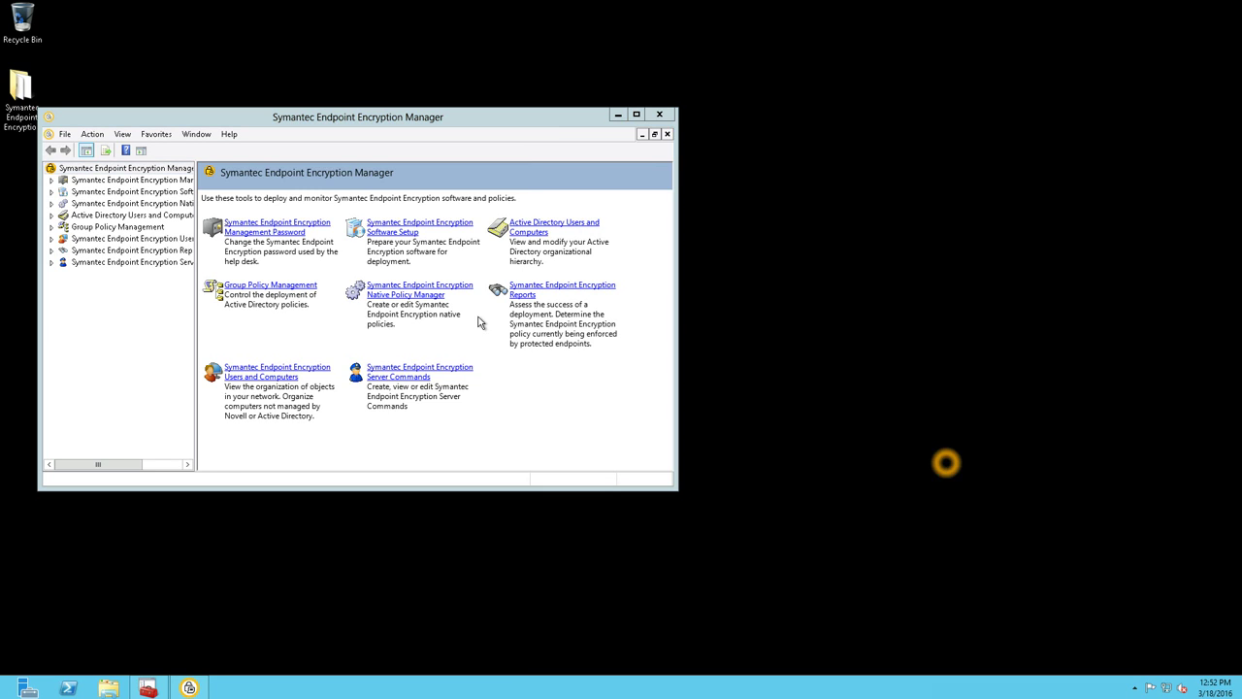
# - Expand Active Directory Users and Computers and the ets.local domain, maximize the window, and select Group Policy Management
pyautogui.click(150, 216)
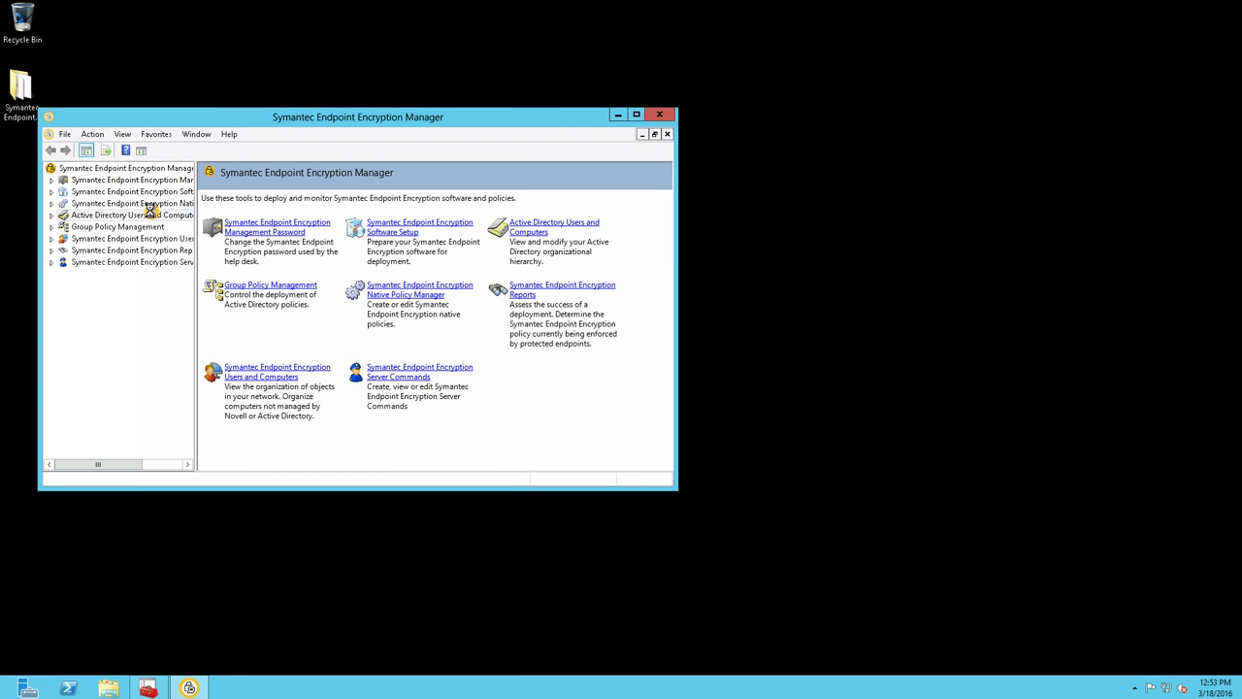
pyautogui.doubleClick(190, 119)
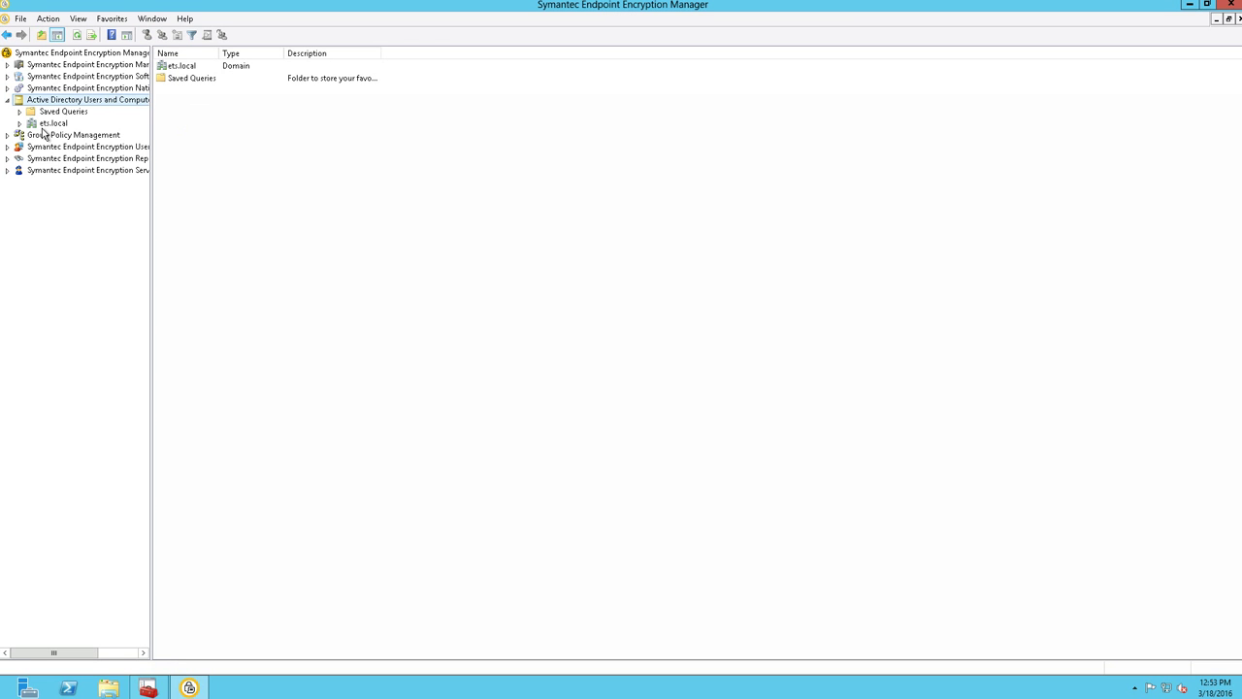
pyautogui.click(44, 126)
pyautogui.click(37, 123)
pyautogui.click(32, 104)
pyautogui.click(44, 135)
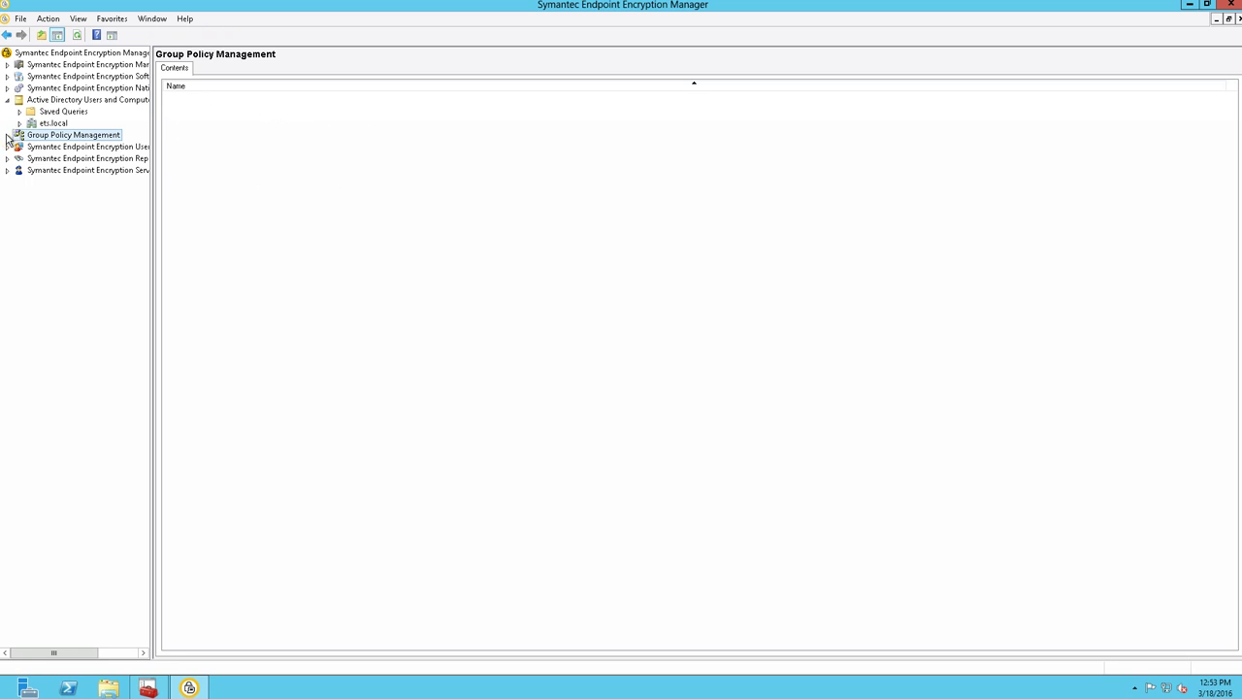
# - Add the ets.local forest to Group Policy Management
pyautogui.rightClick(38, 136)
pyautogui.click(62, 143)
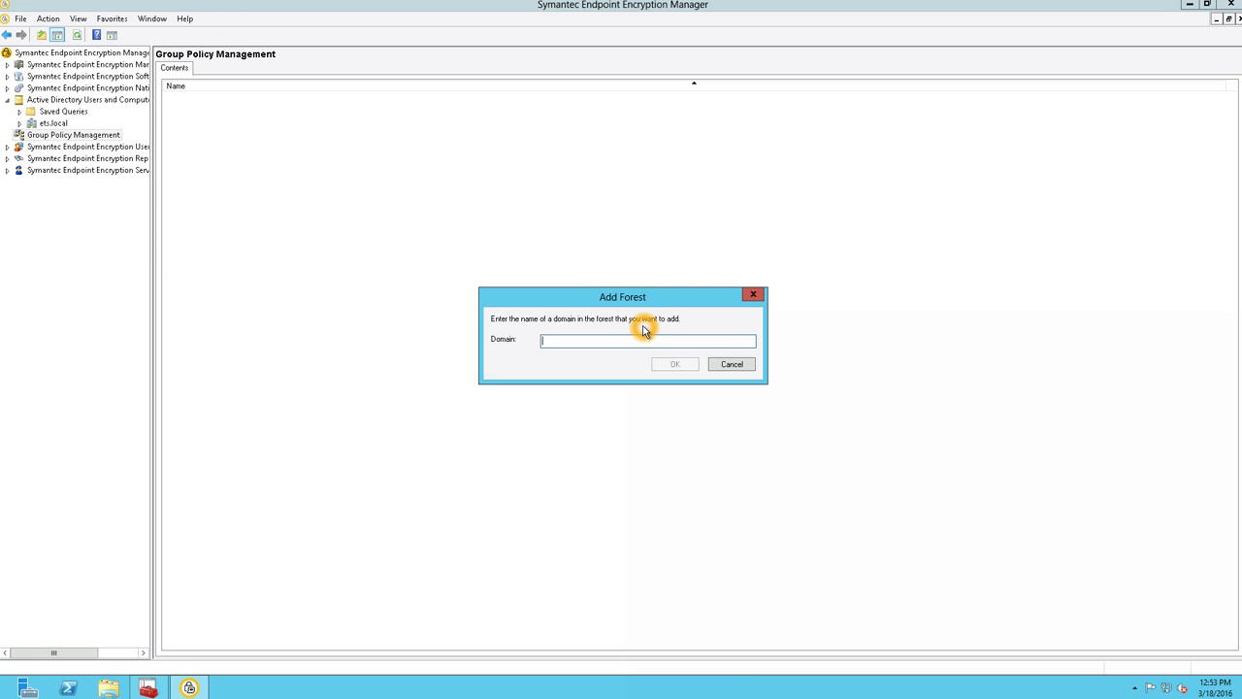
pyautogui.write('ets.local')
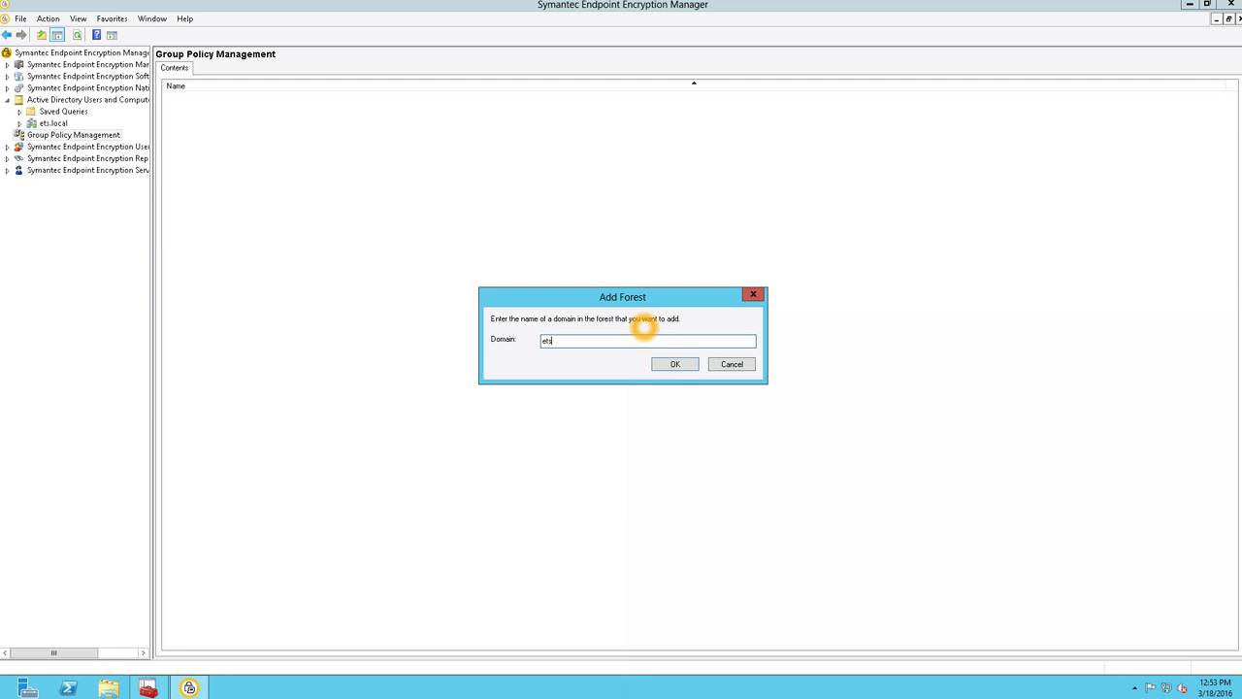
pyautogui.press('Return')
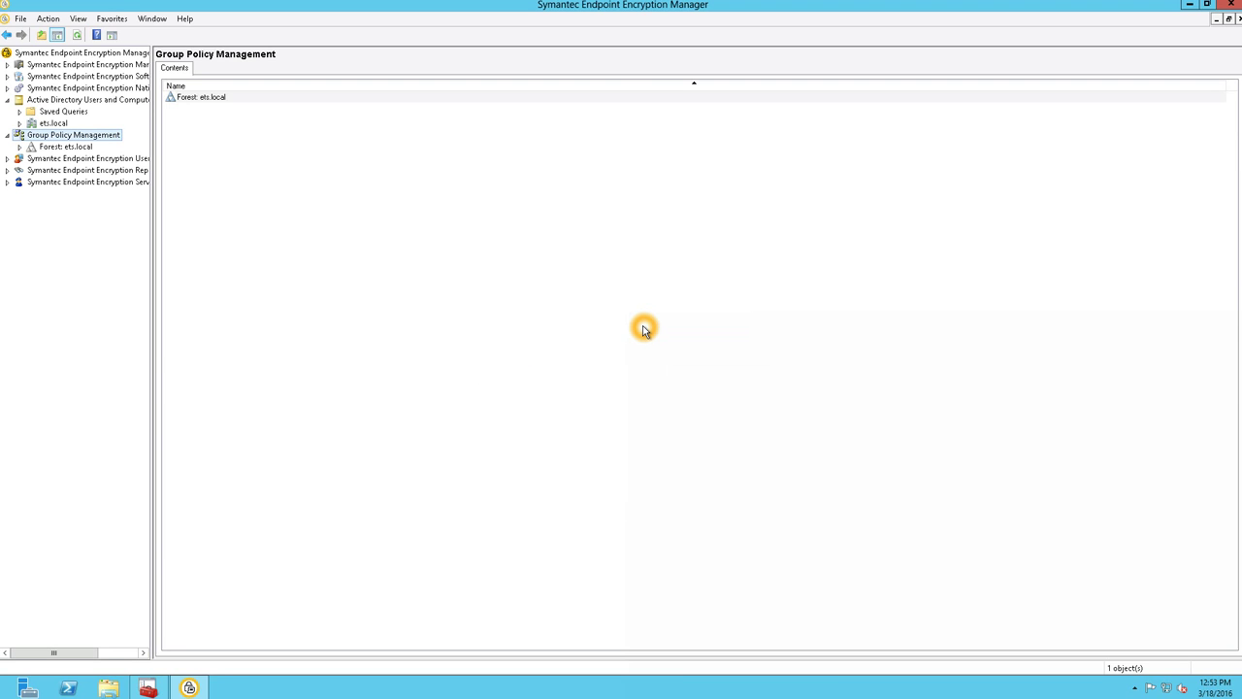
# - Expand the ets.local forest through Domains to ets.local, then select the Management Password node
pyautogui.doubleClick(75, 146)
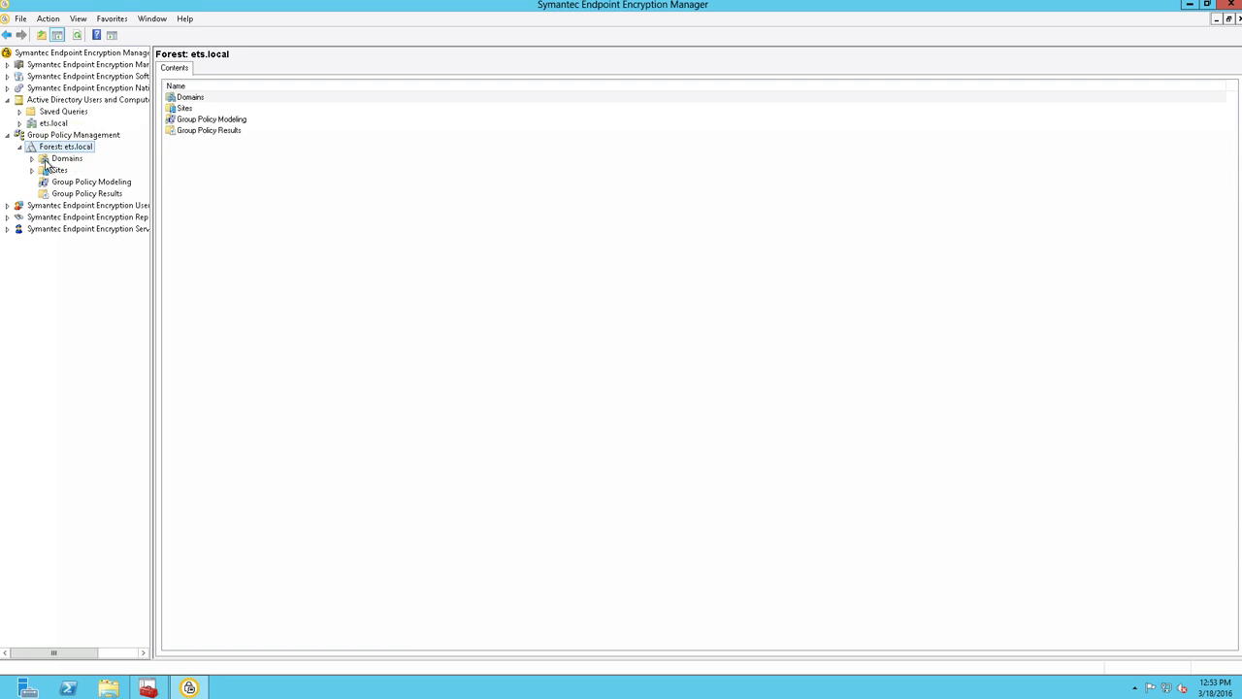
pyautogui.doubleClick(60, 160)
pyautogui.doubleClick(78, 170)
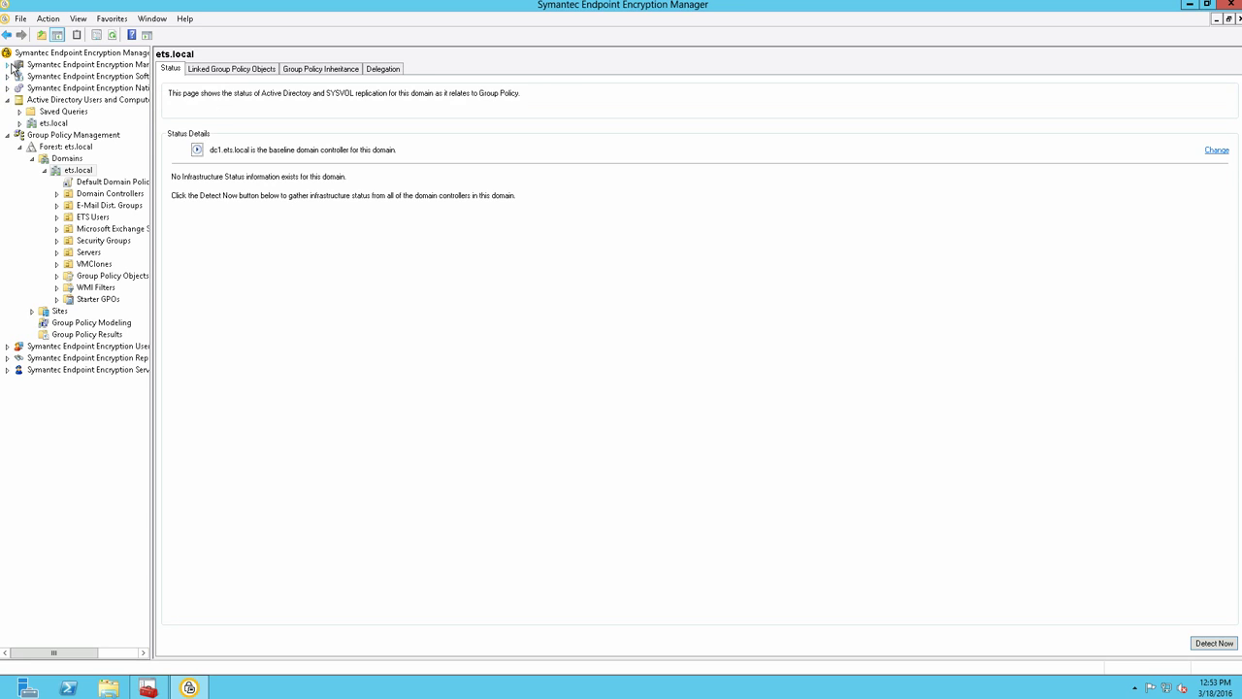
pyautogui.click(34, 65)
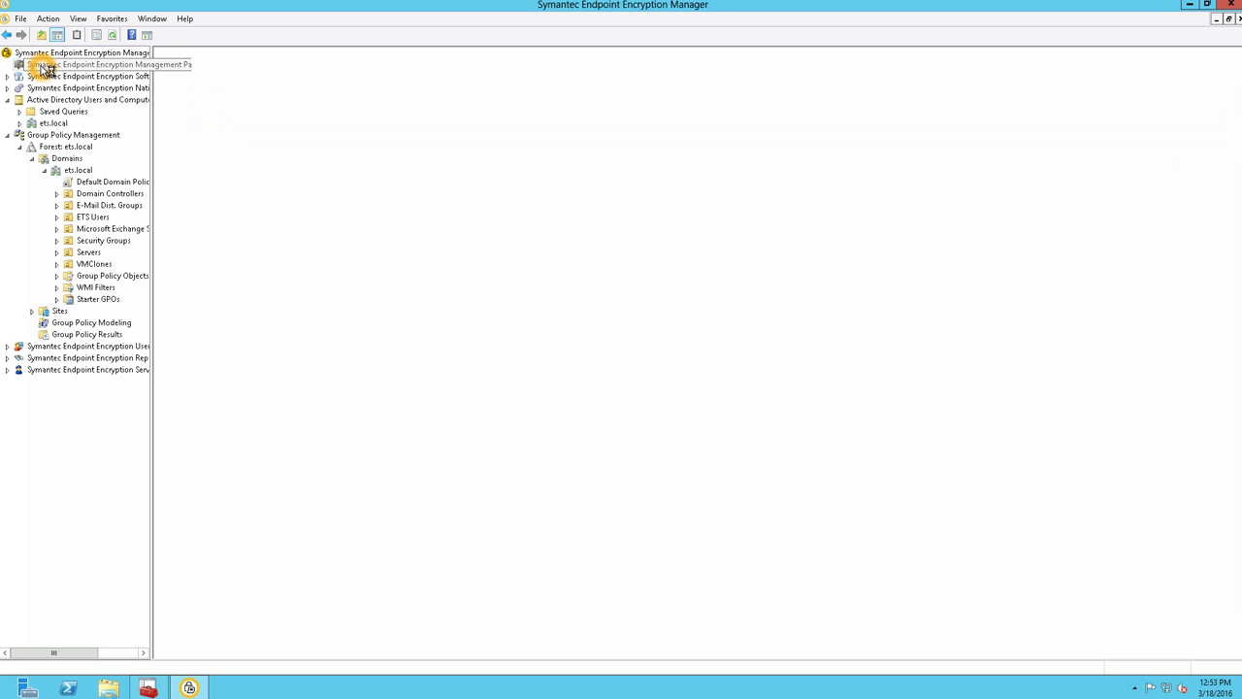